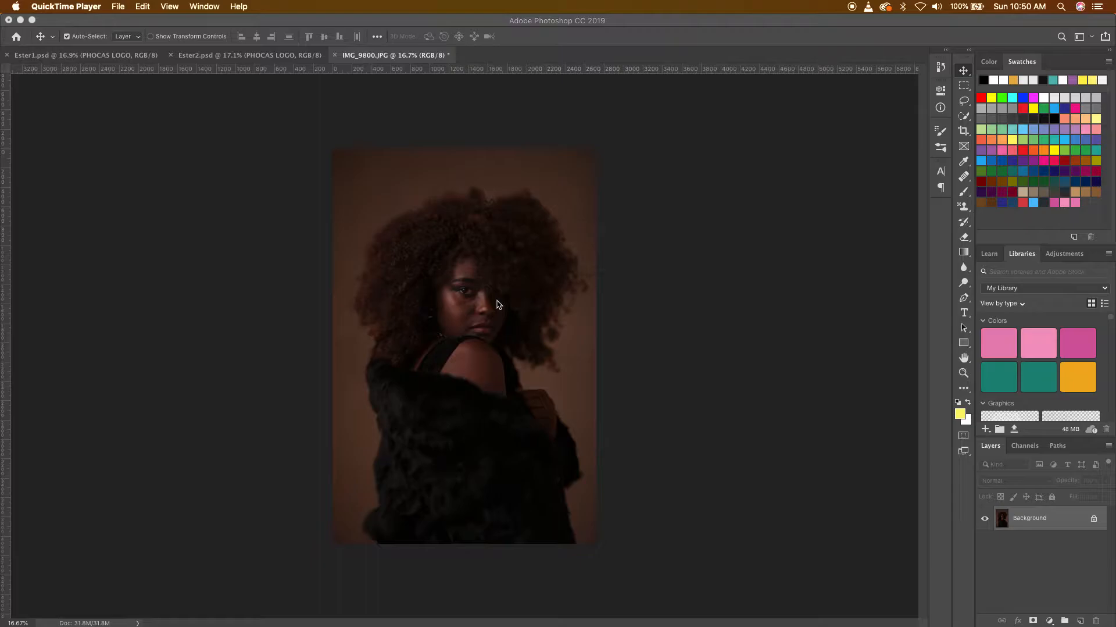
Step: Compare the unedited portrait in IMG_9800.JPG with the finished edit in Ester2.psd, examining the face and overall toning
scroll(504, 284, up, 5)
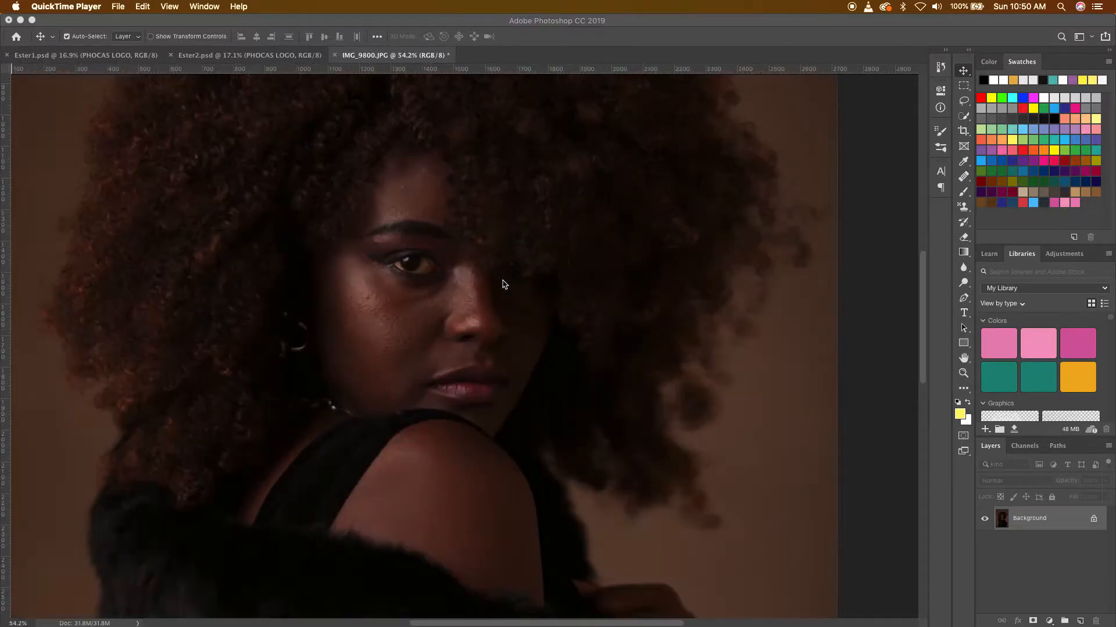
scroll(504, 284, down, 5)
scroll(504, 284, up, 3)
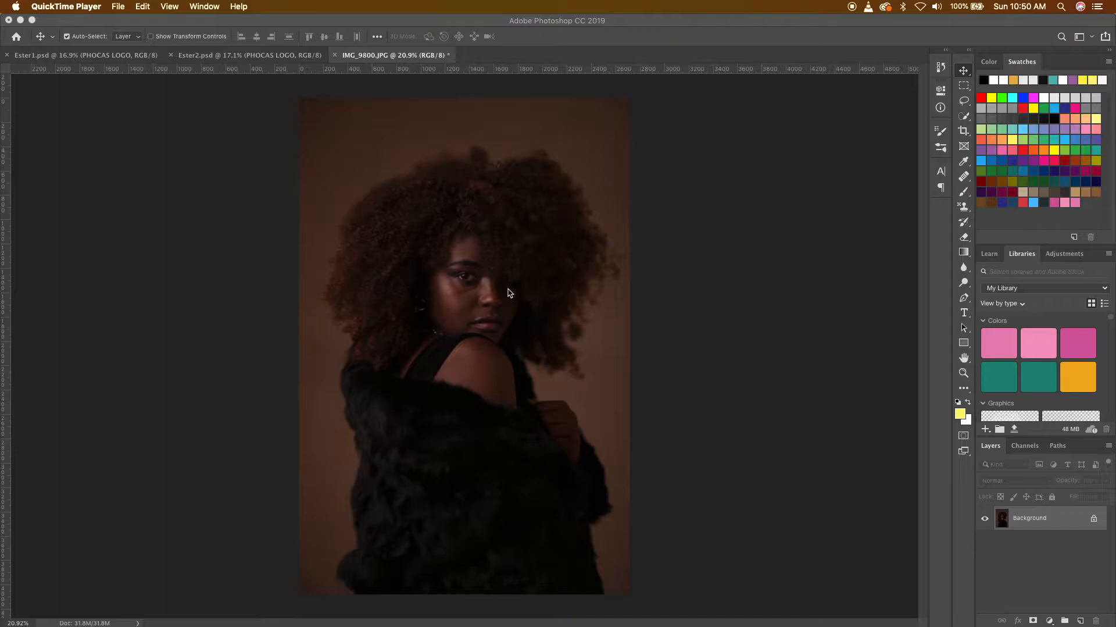
click(238, 58)
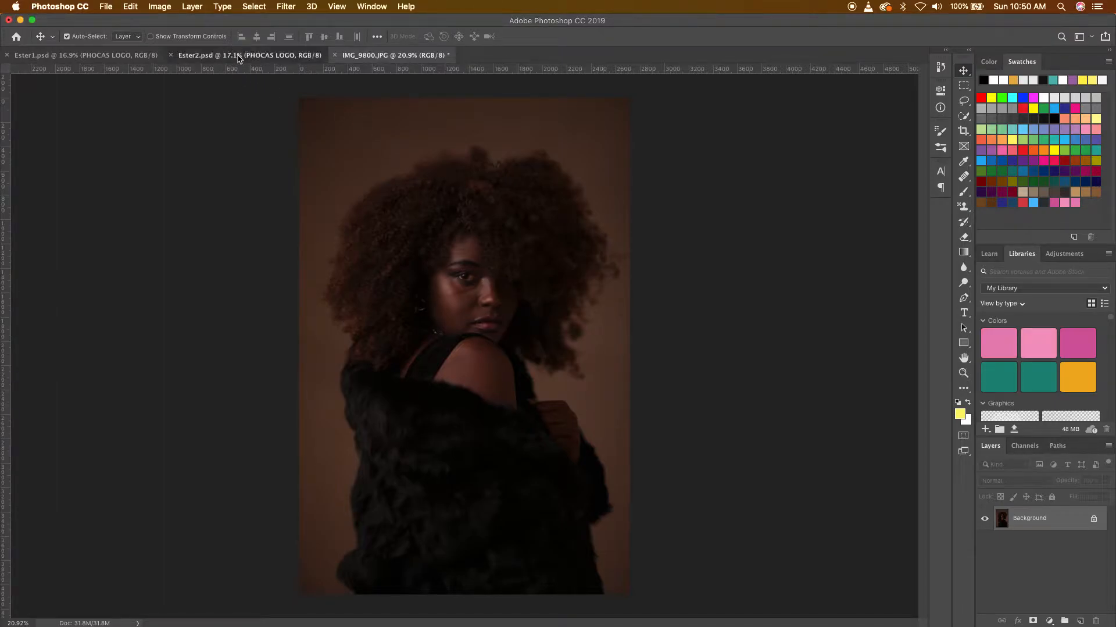
click(238, 58)
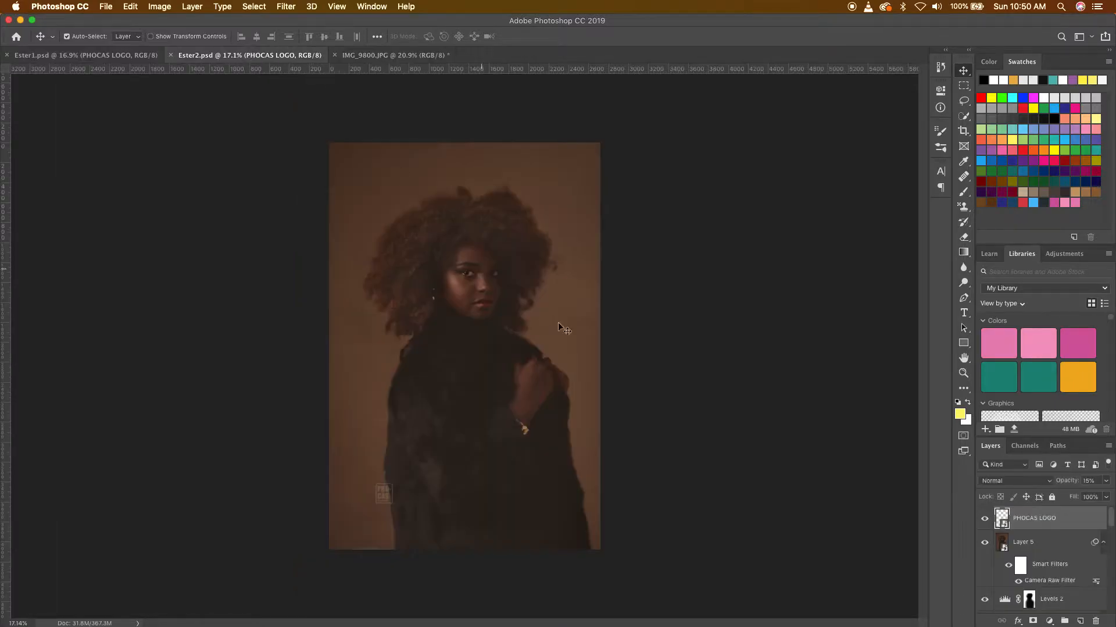
scroll(623, 356, up, 1)
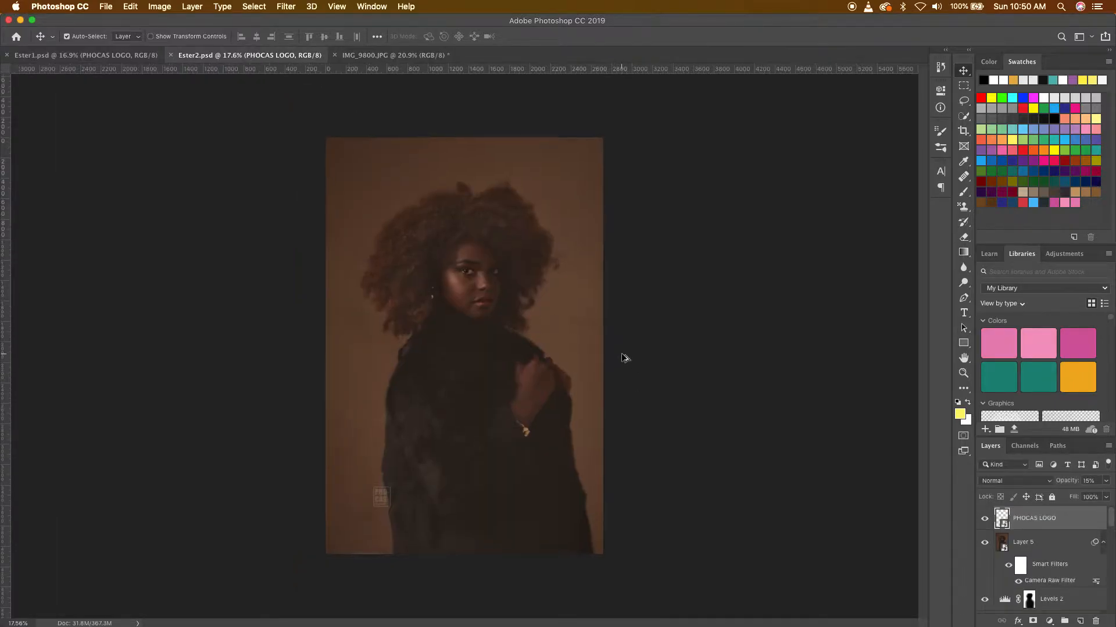
scroll(625, 356, up, 1)
scroll(624, 357, up, 1)
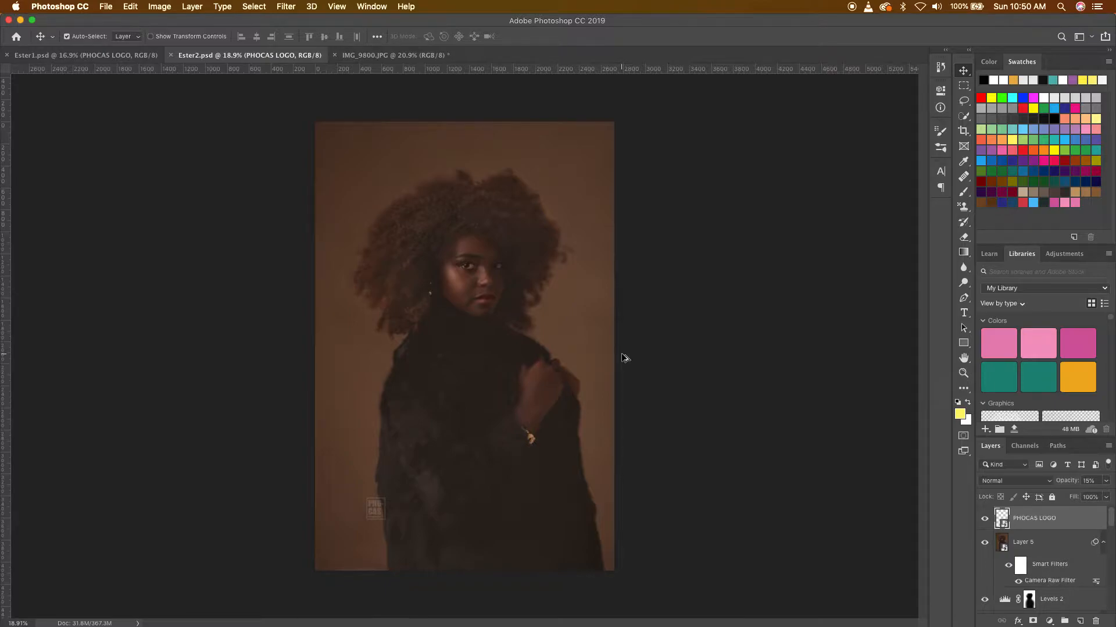
scroll(572, 316, up, 2)
scroll(572, 314, down, 2)
scroll(574, 314, up, 1)
scroll(572, 313, down, 1)
Step: Examine the finished portrait in Ester1.psd as a second reference for the dark brown toning
click(129, 55)
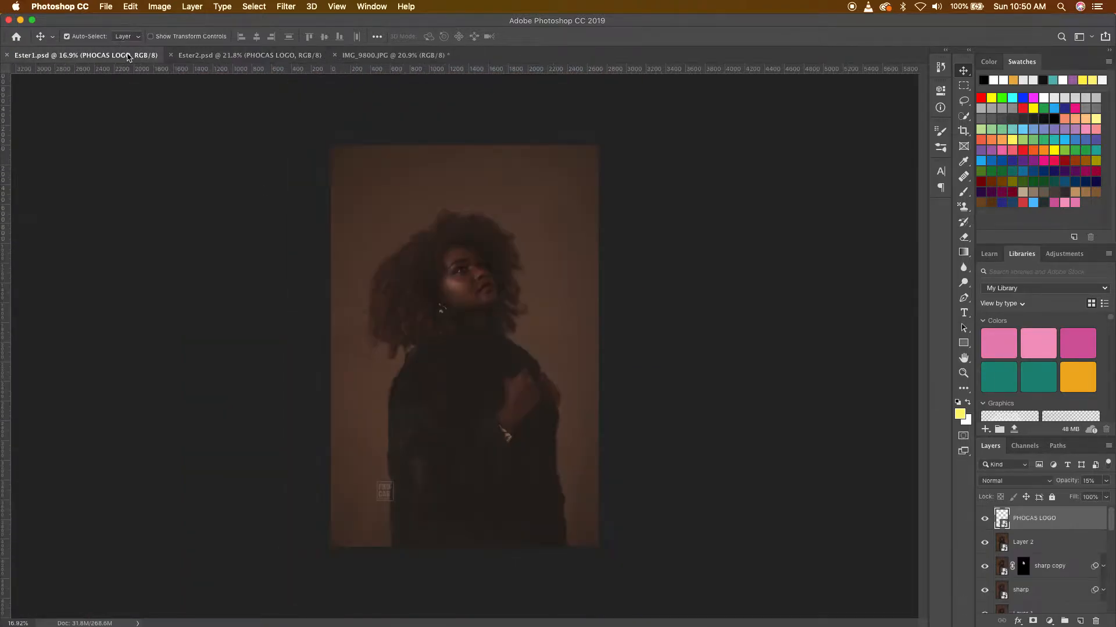
scroll(511, 255, up, 3)
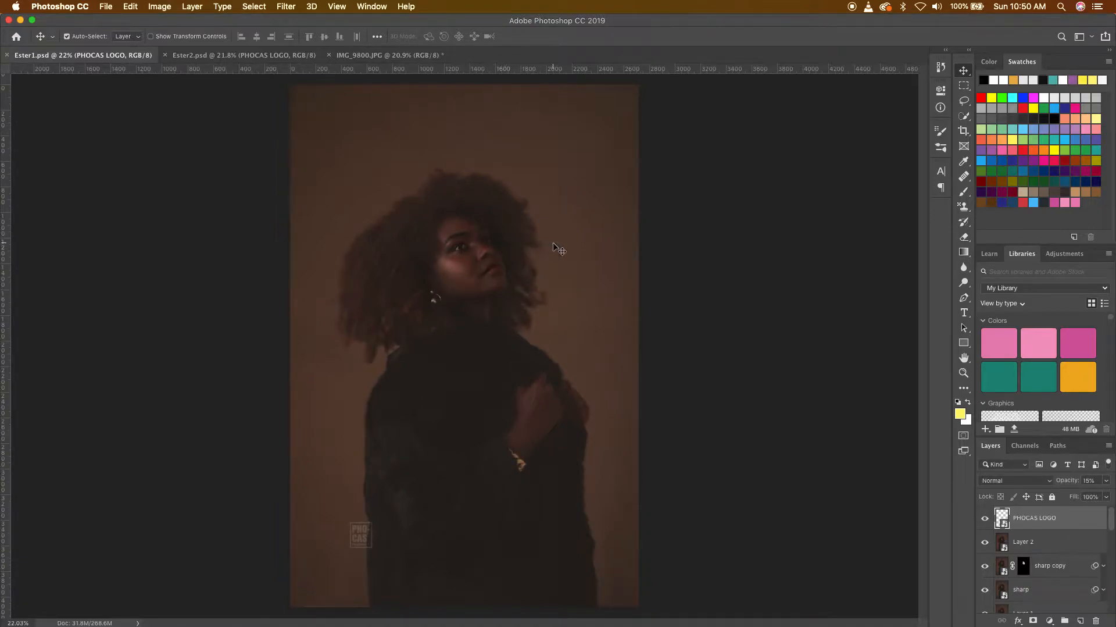
scroll(569, 245, down, 4)
scroll(570, 245, up, 2)
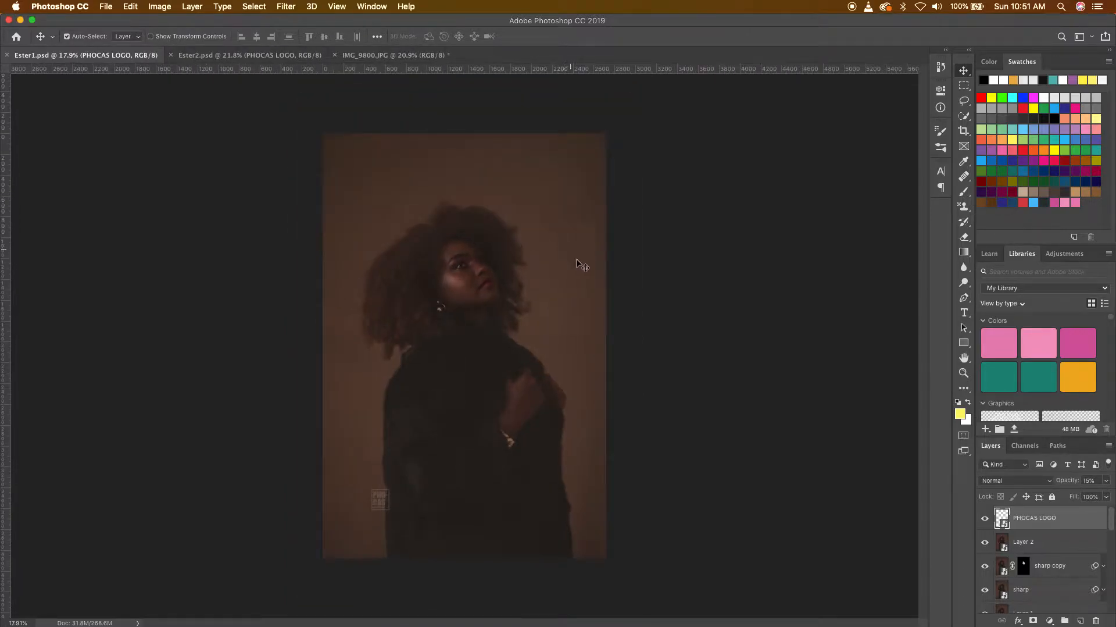
scroll(515, 300, up, 1)
scroll(515, 303, up, 1)
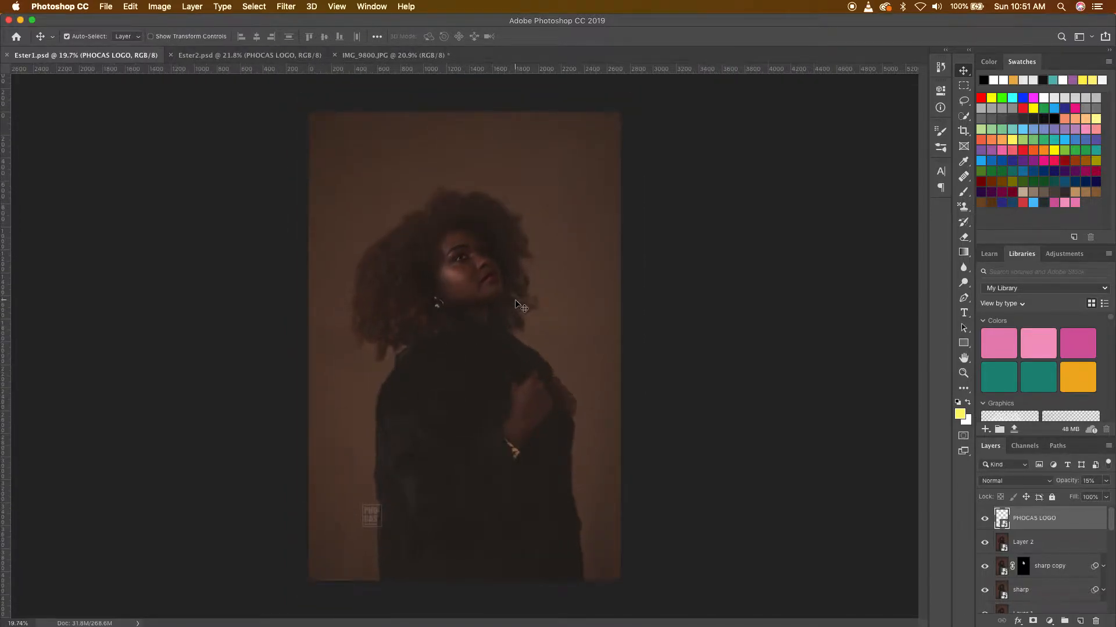
Step: Return to IMG_9800.JPG and unlock its Background layer so it becomes a regular editable layer
click(365, 57)
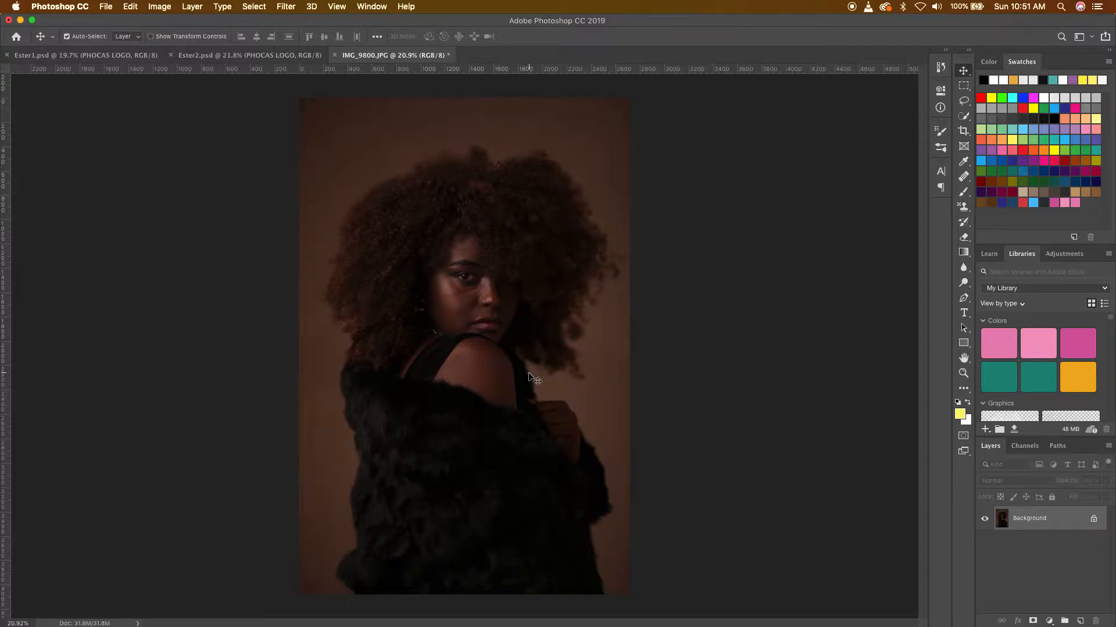
click(1093, 521)
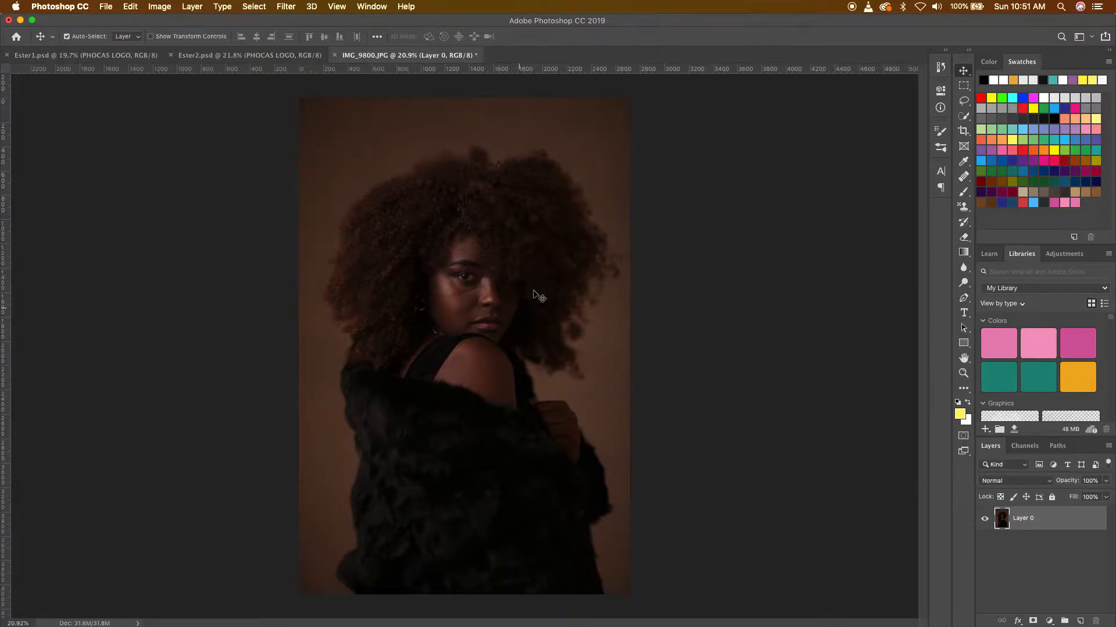
scroll(500, 281, up, 5)
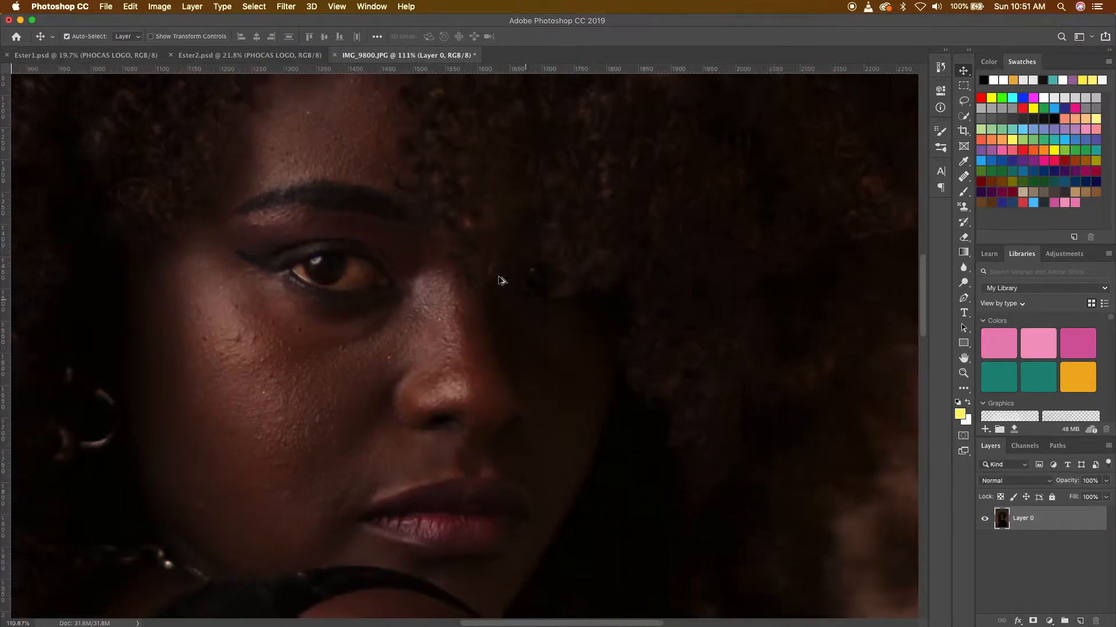
scroll(500, 280, down, 6)
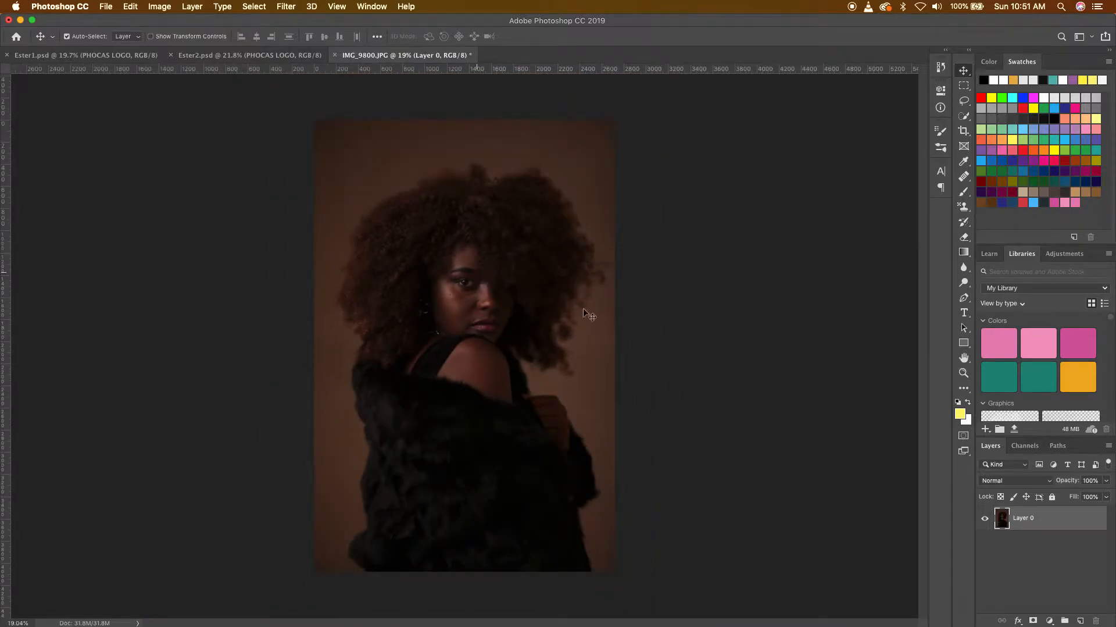
Step: Choose the Healing Brush tool and inspect the skin on the woman's face for blemishes that need retouching
click(963, 177)
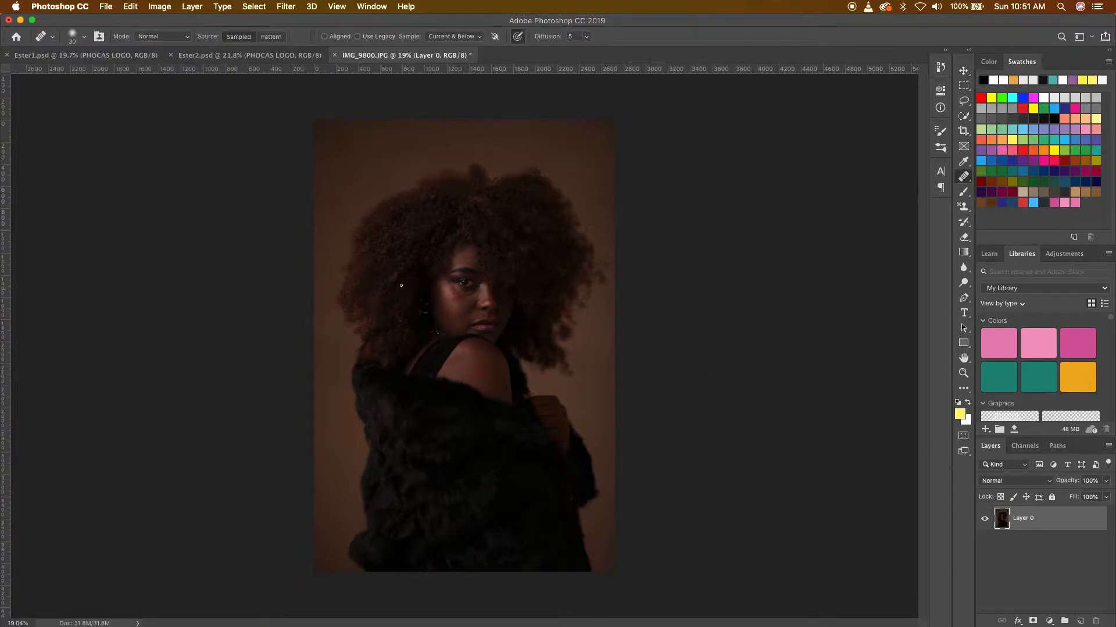
click(965, 180)
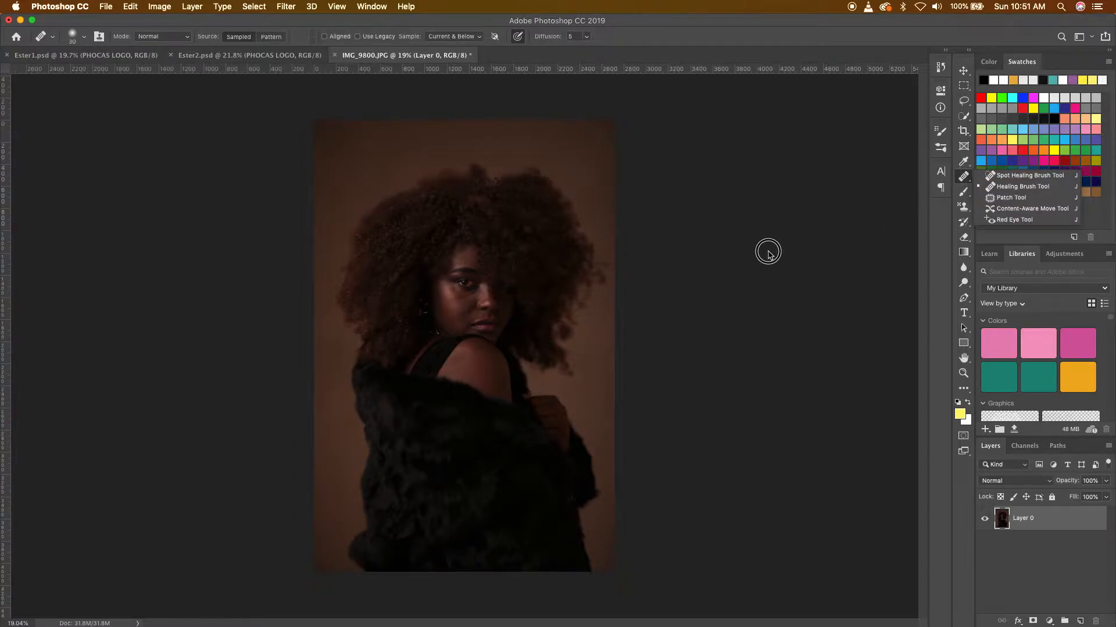
scroll(459, 287, up, 5)
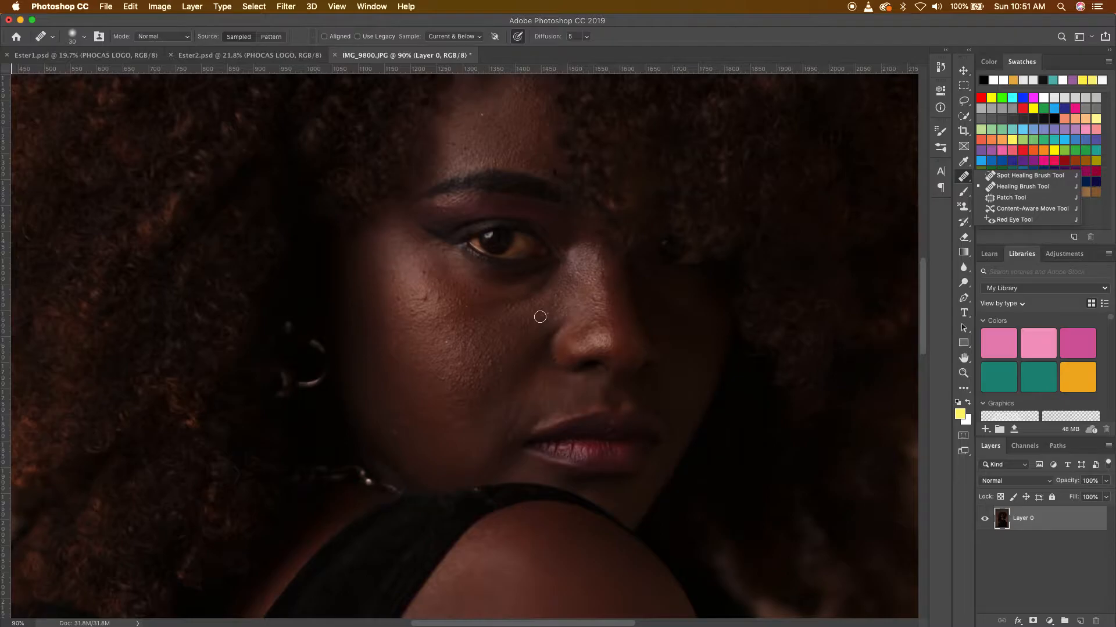
scroll(543, 311, down, 10)
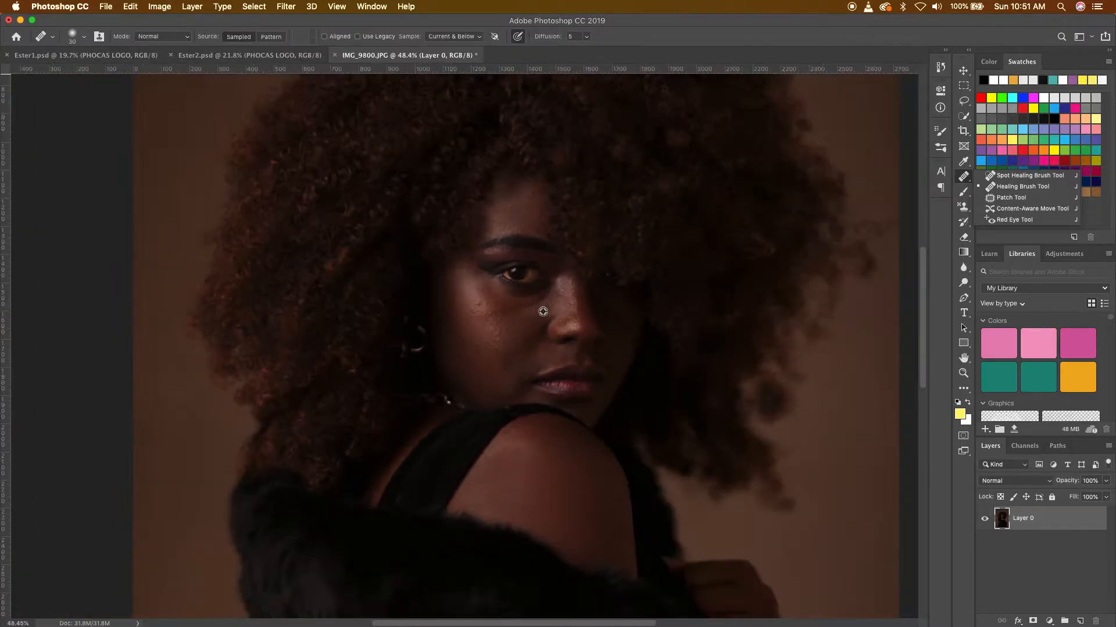
scroll(543, 311, down, 6)
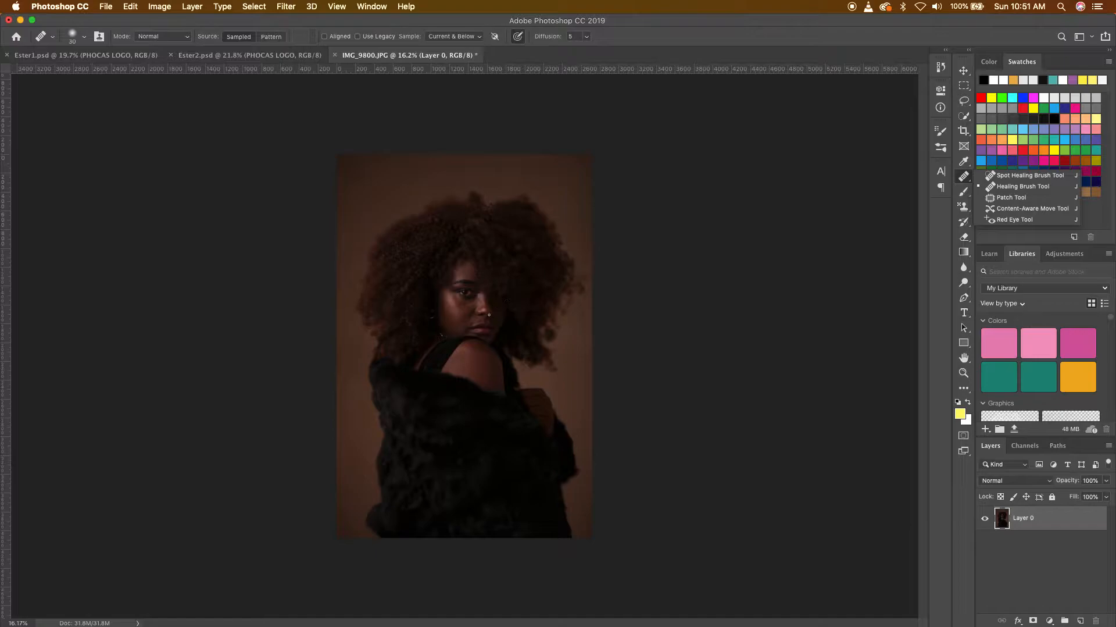
scroll(489, 315, up, 2)
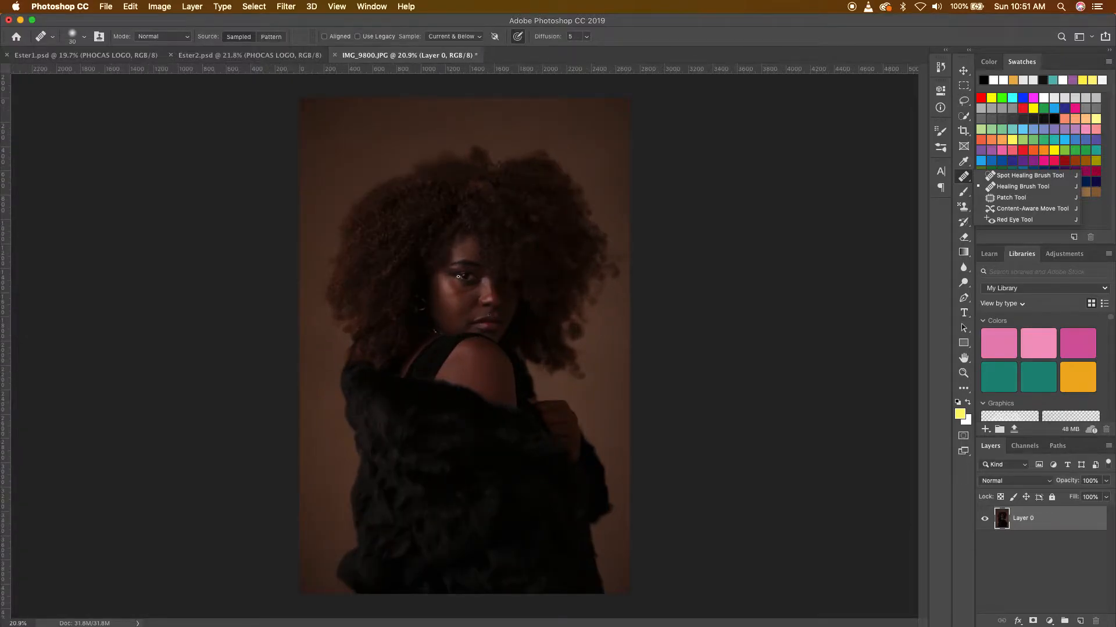
scroll(459, 276, up, 10)
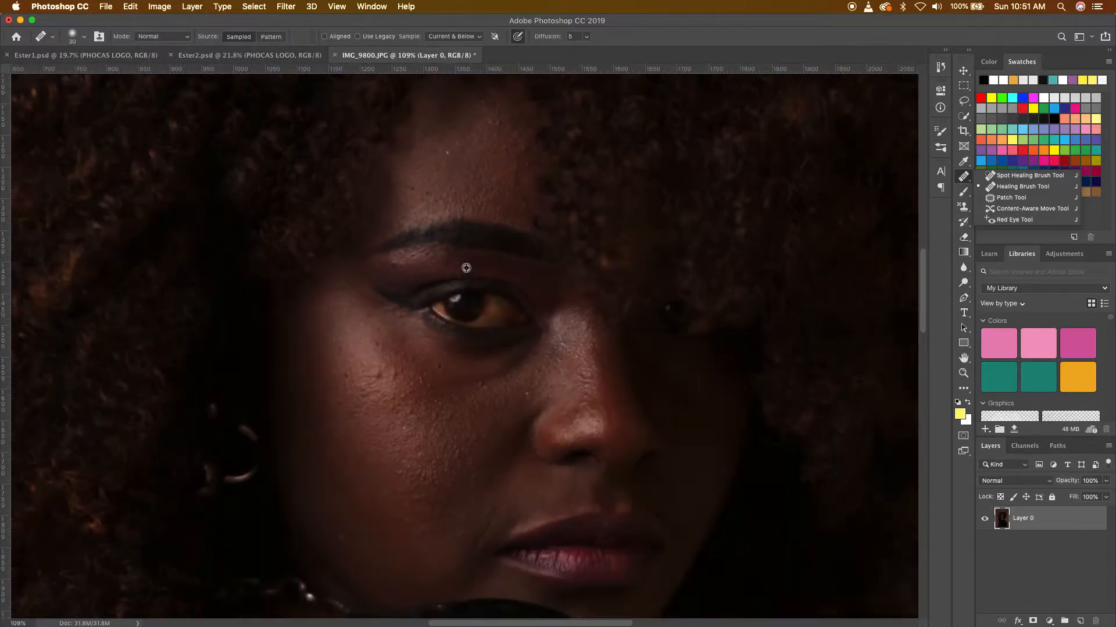
scroll(466, 267, down, 2)
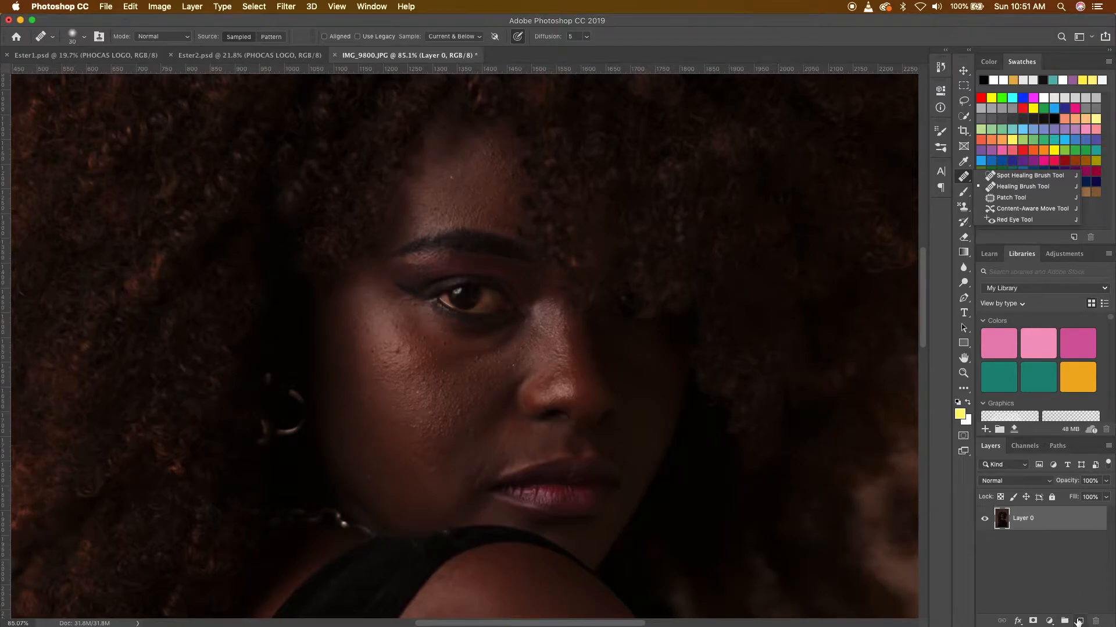
Step: Add an empty layer above the portrait and check the Healing Brush's tip and sampling settings, keeping sampling at Current & Below
click(1082, 620)
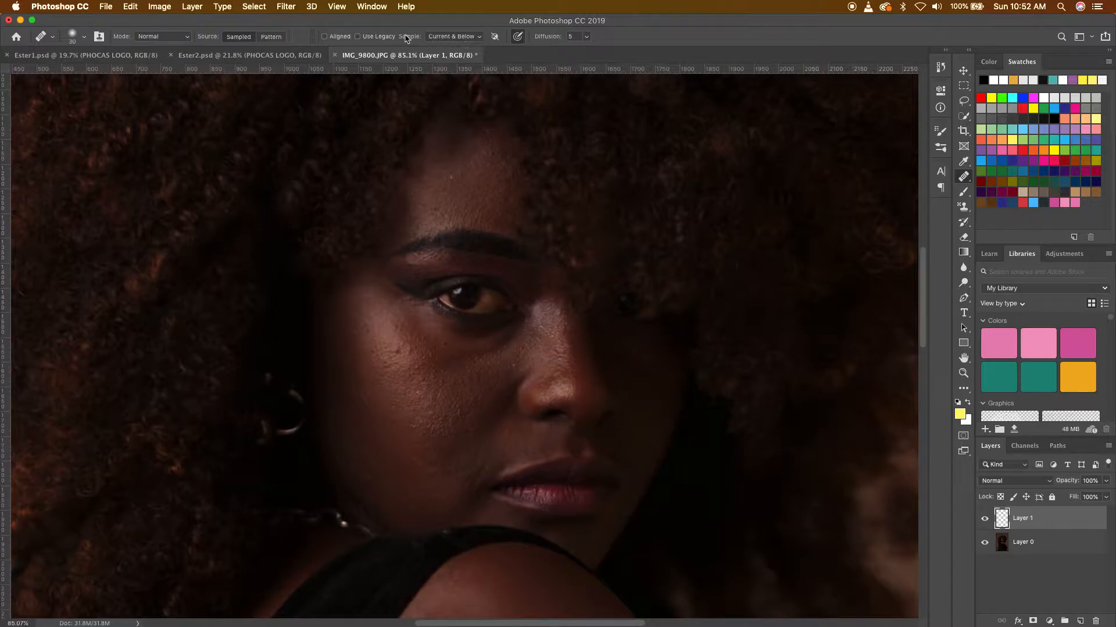
click(480, 39)
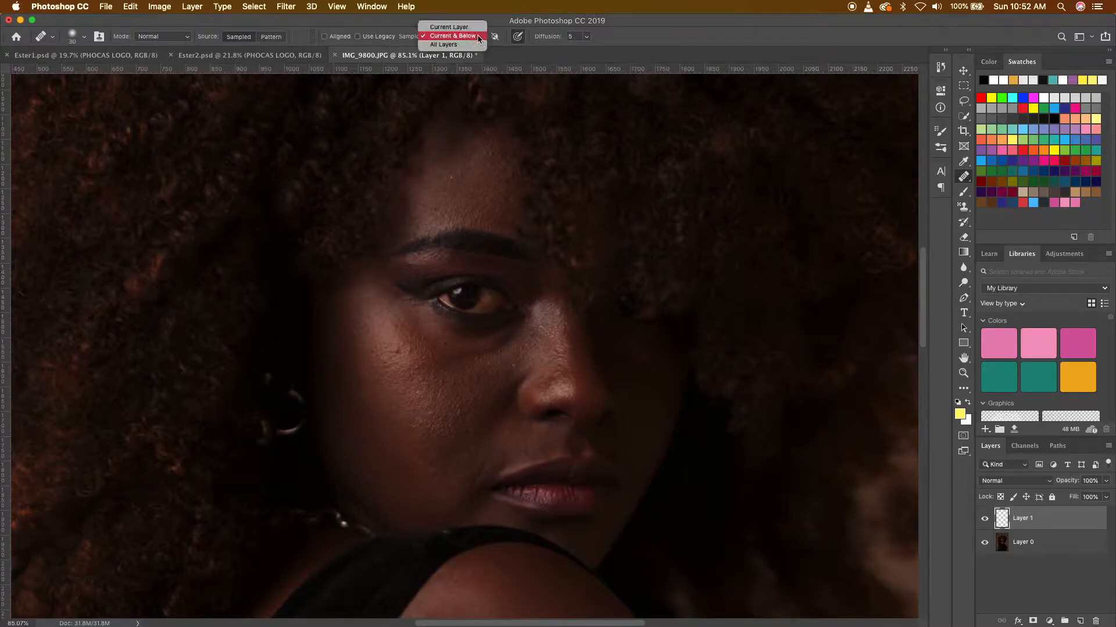
click(482, 36)
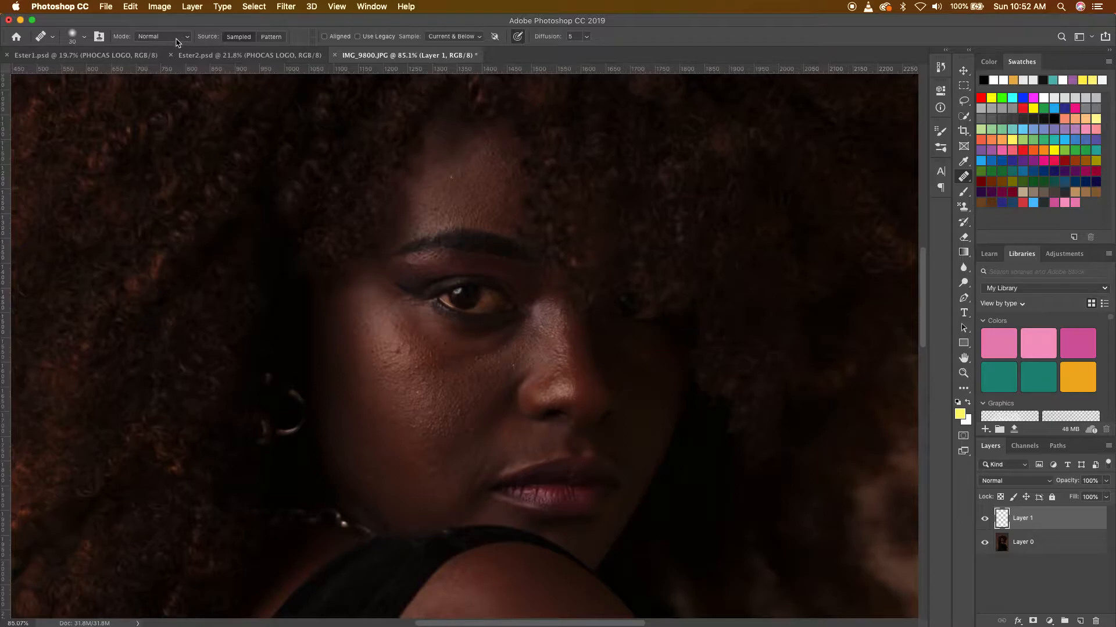
click(85, 39)
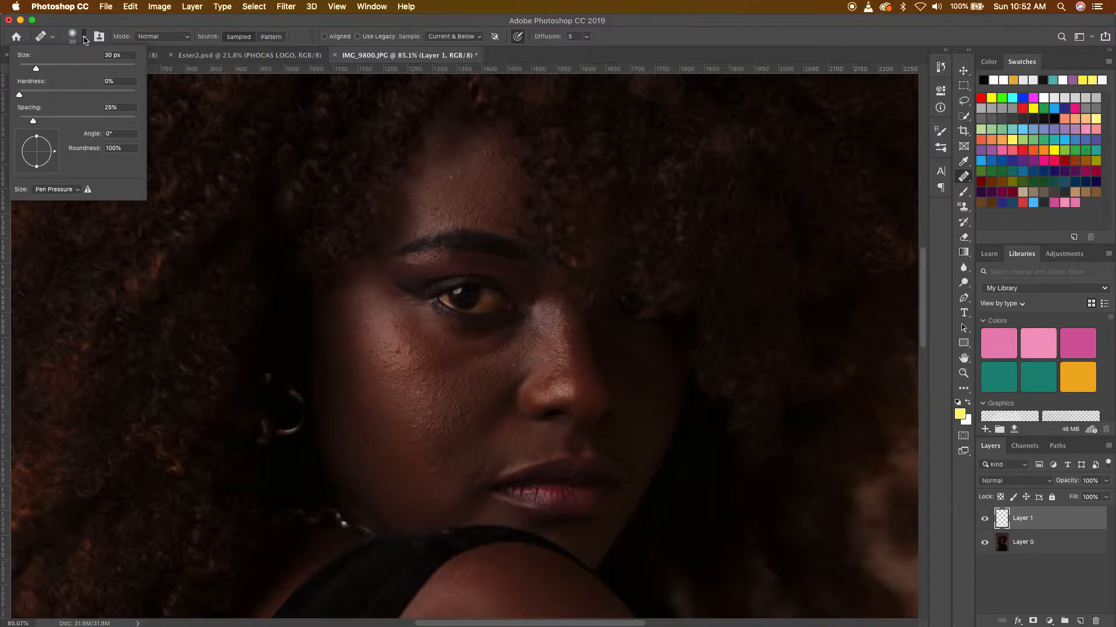
click(85, 39)
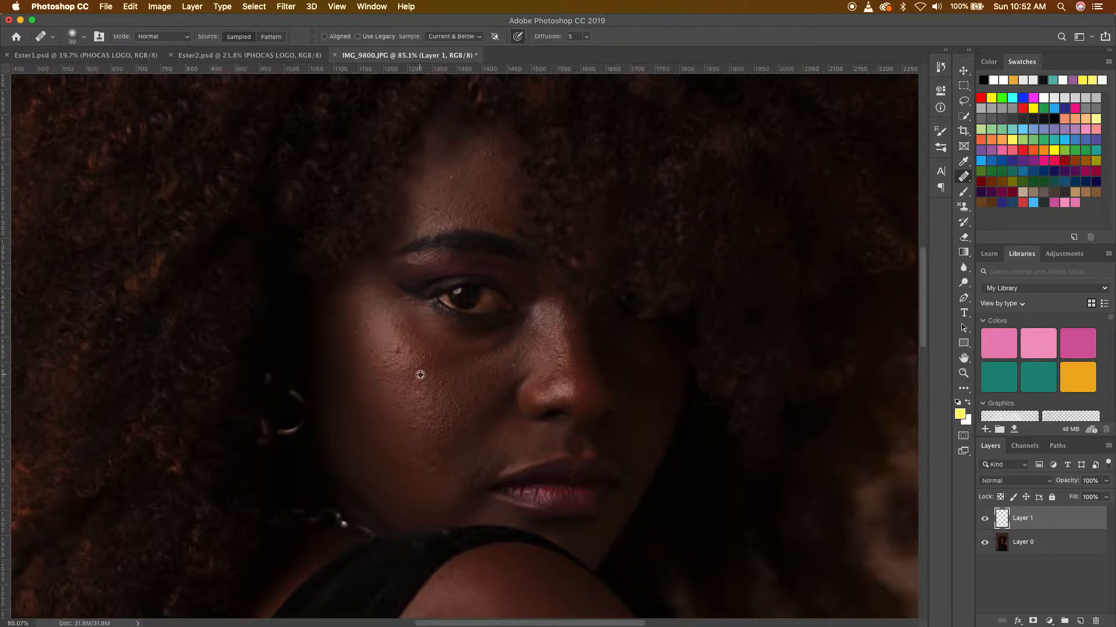
Step: Heal the blemishes on the lower cheek near the jawline using clean skin sampled from the lower cheek
scroll(391, 400, up, 5)
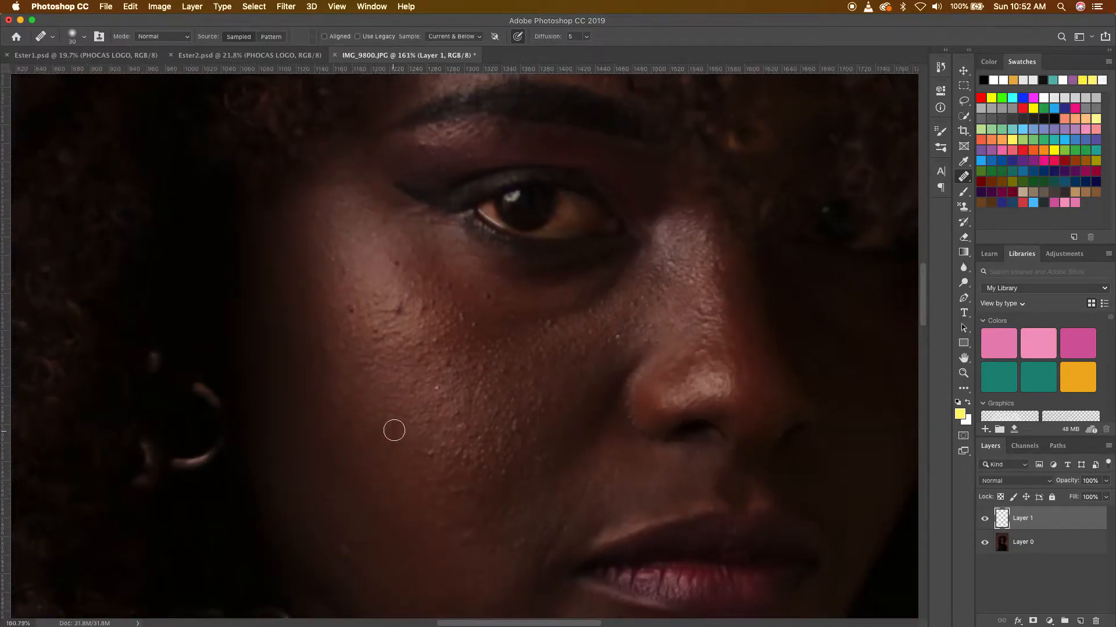
scroll(394, 431, down, 3)
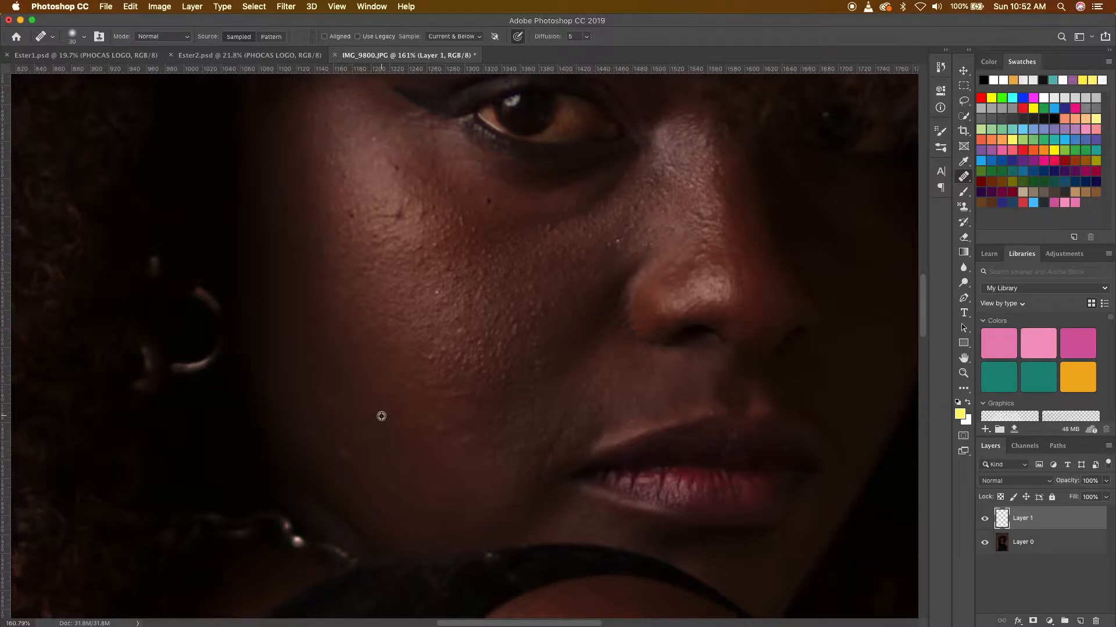
alt+click(381, 416)
mouse_move(339, 463)
mouse_down()
mouse_move(341, 448)
mouse_move(343, 458)
mouse_up()
click(400, 473)
drag(332, 407, 296, 386)
Step: Heal the dark spots along the outer edge of the cheek and below the outer corner of the eye
alt+click(314, 209)
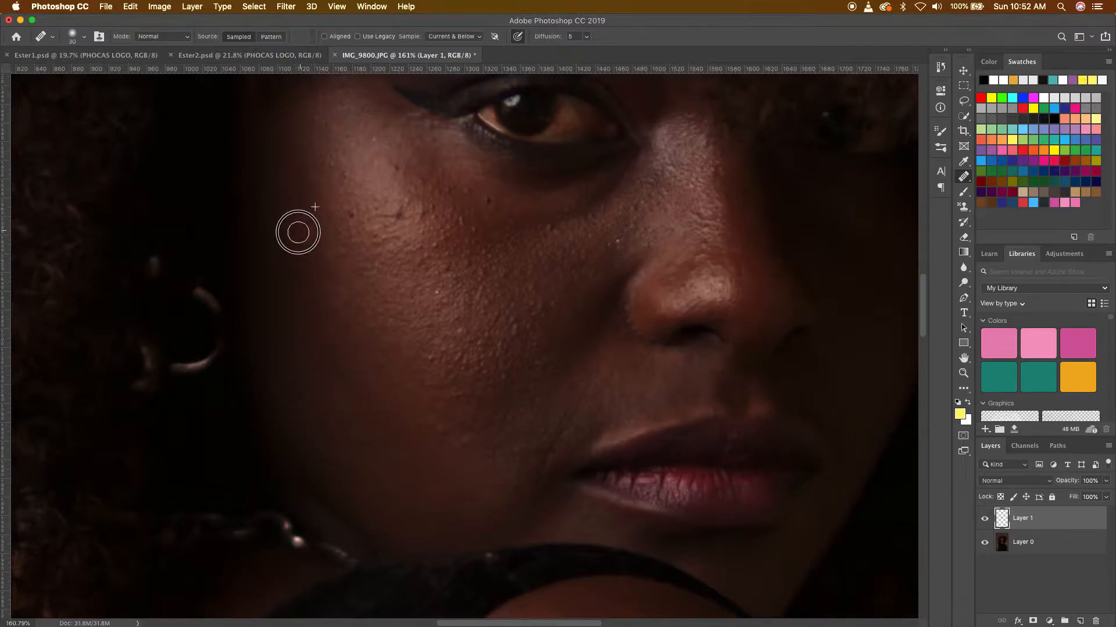
mouse_move(302, 228)
mouse_down()
mouse_move(326, 266)
mouse_move(309, 248)
mouse_up()
drag(311, 224, 326, 253)
click(343, 236)
alt+click(321, 184)
drag(346, 213, 351, 212)
alt+click(368, 152)
drag(389, 167, 398, 168)
Step: Reduce the Healing Brush size to 25 px and heal the raised bumps on the highlighted cheekbone with nearby skin
key(bracketleft)
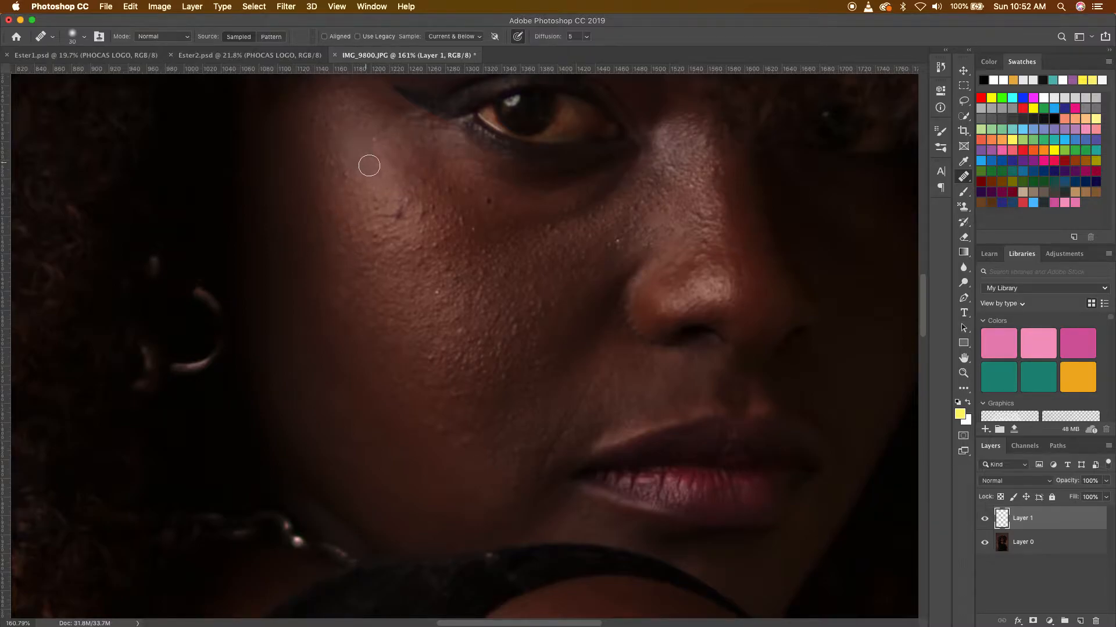
key(bracketleft)
key(bracketleft)
drag(394, 216, 396, 220)
alt+click(384, 185)
mouse_move(396, 209)
mouse_down()
mouse_move(388, 215)
mouse_move(383, 203)
mouse_up()
alt+click(382, 164)
alt+click(383, 185)
click(377, 212)
alt+click(401, 212)
click(381, 217)
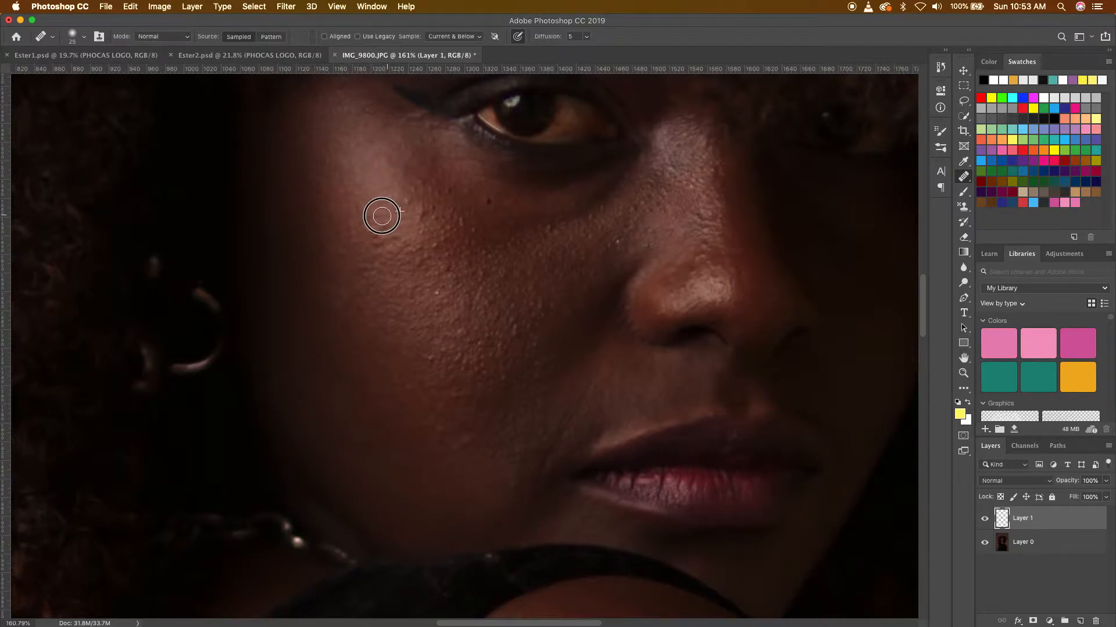
Step: Smooth the remaining uneven spots from the outer cheekbone up to the outer corner of the eye with resampled skin
alt+click(374, 182)
alt+click(372, 177)
click(341, 231)
alt+click(417, 182)
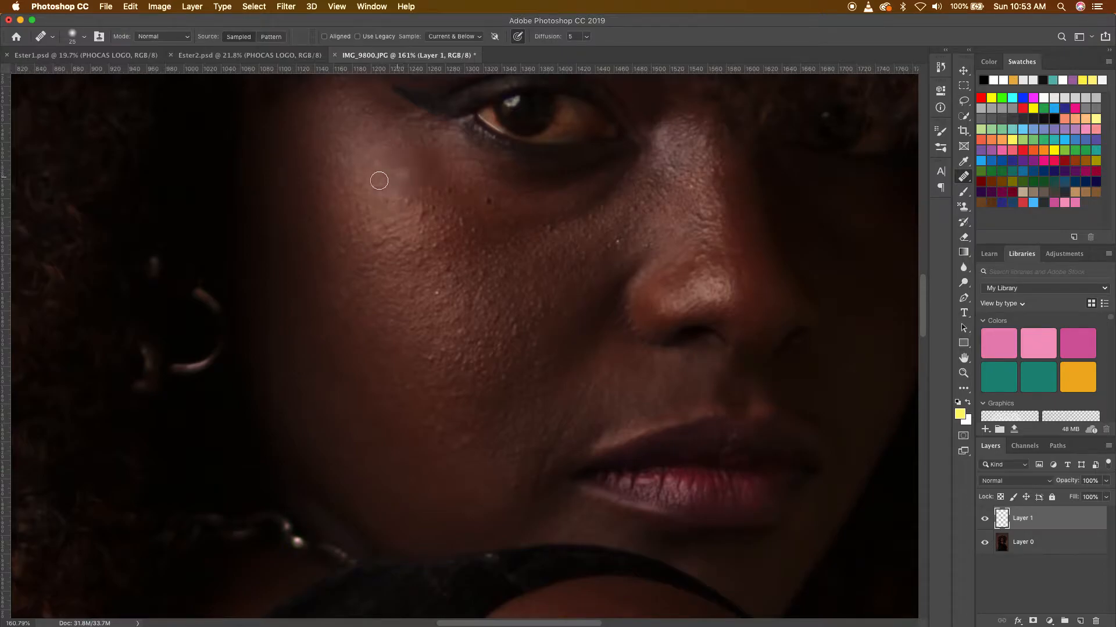
alt+click(368, 161)
click(394, 157)
alt+click(387, 135)
click(404, 123)
alt+click(391, 177)
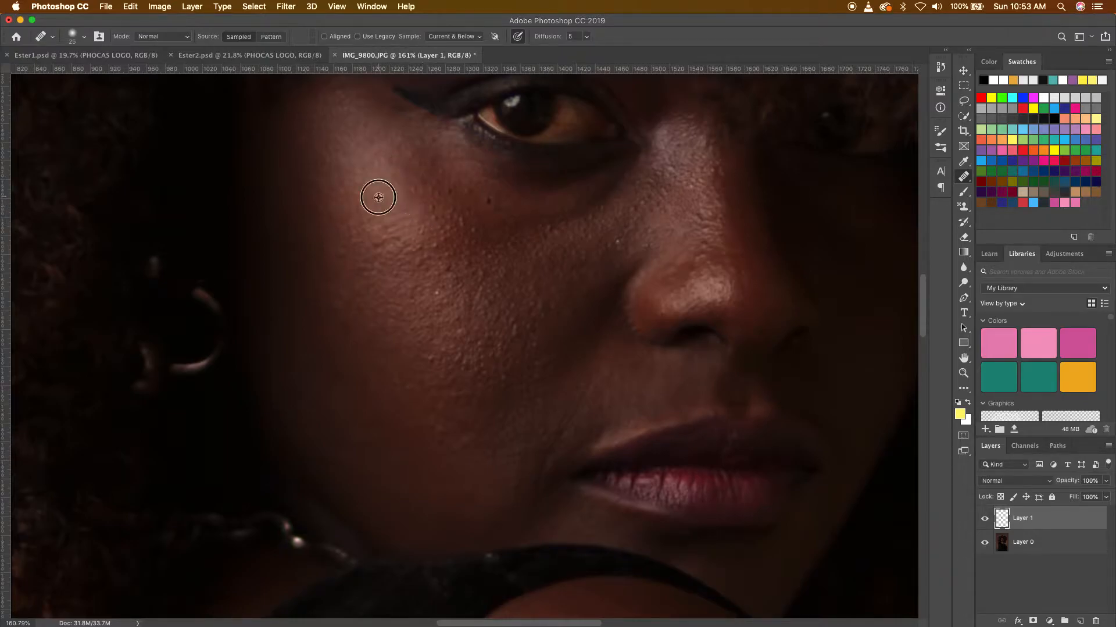
mouse_move(403, 178)
mouse_down()
mouse_move(394, 187)
mouse_move(414, 192)
mouse_up()
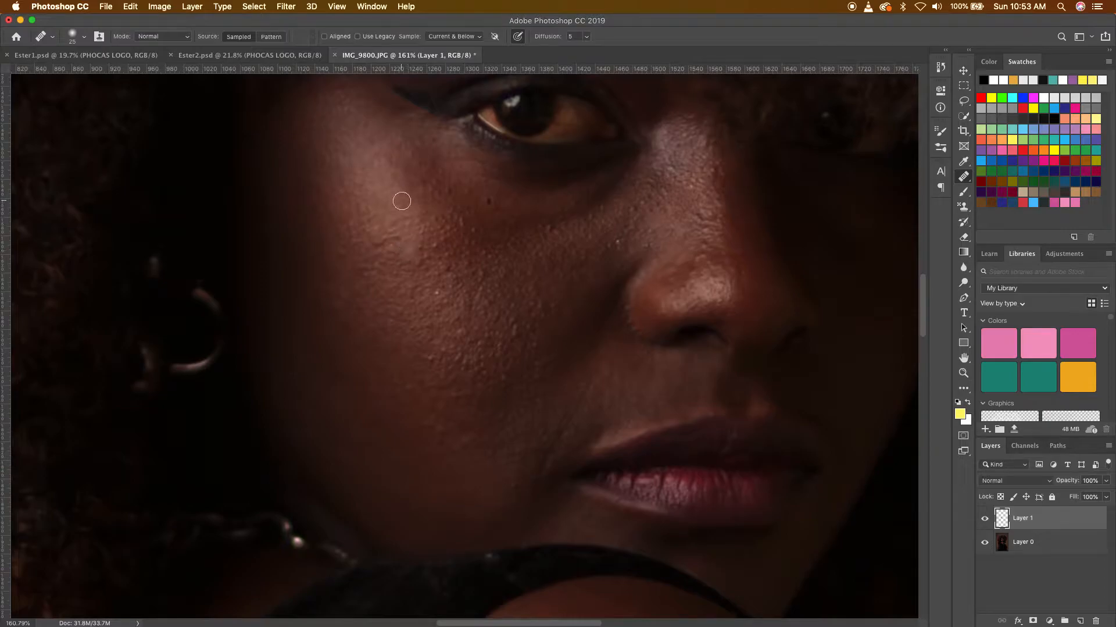
Step: Heal the uneven spots on the highlighted cheekbone and mid-cheek with skin resampled nearby
click(435, 246)
alt+click(394, 202)
click(378, 239)
alt+click(380, 198)
alt+click(411, 366)
click(430, 358)
Step: Heal the cluster of small raised bumps at the centre of the cheek below the eye using adjacent skin
alt+click(453, 287)
click(442, 259)
click(421, 264)
alt+click(450, 282)
click(451, 270)
click(468, 279)
click(434, 294)
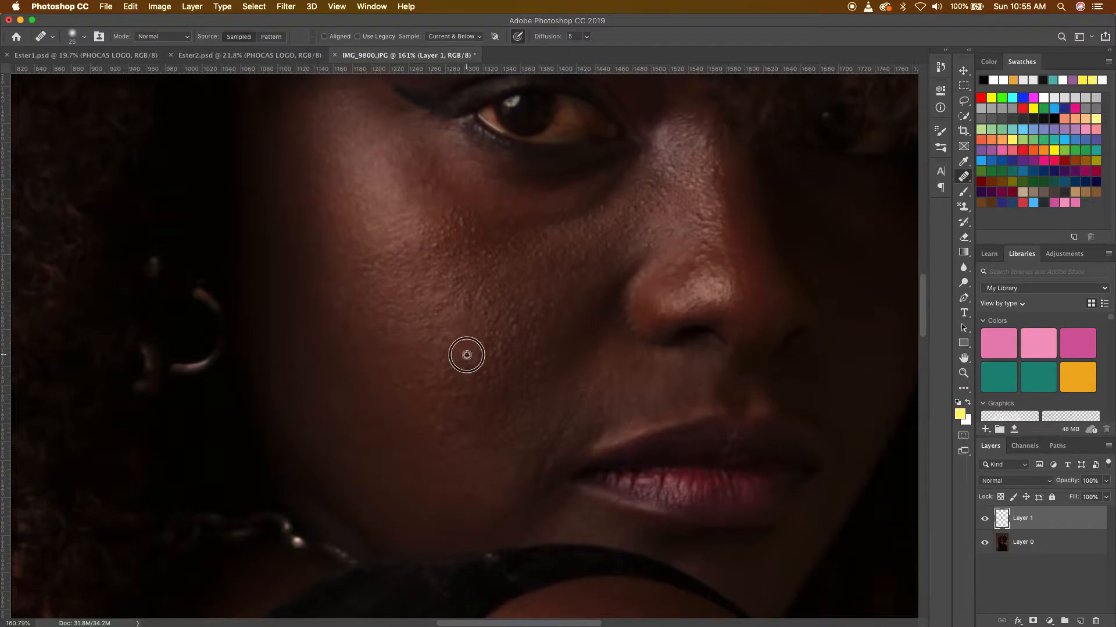
Step: Heal the spots around the eye's outer corner and on the brow bone beneath the eyebrow with skin sampled beside the eye
drag(608, 272, 455, 337)
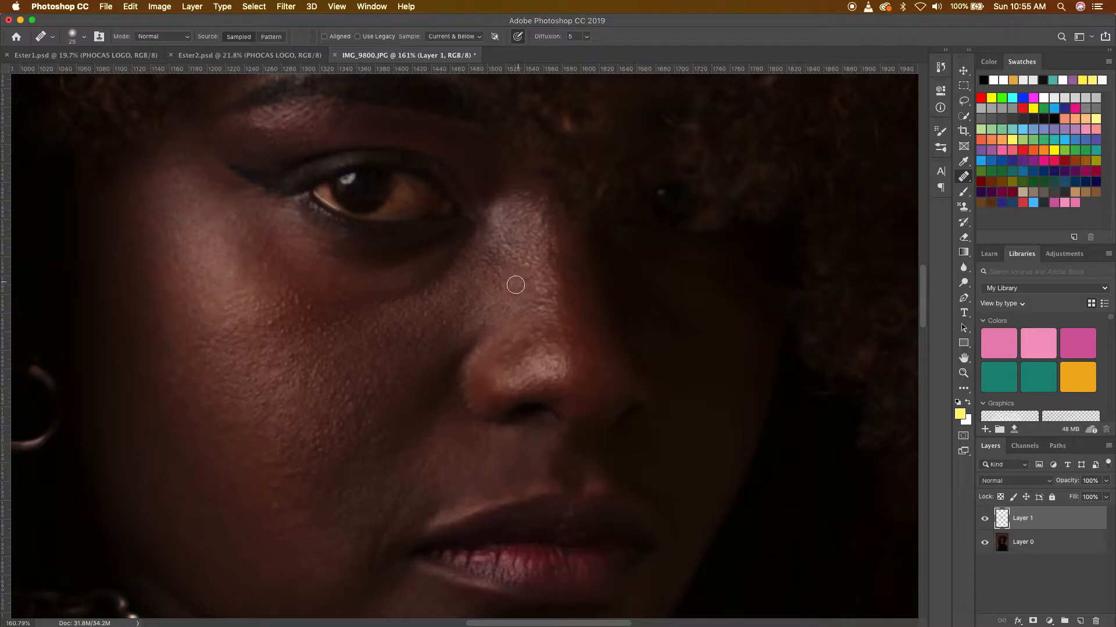
click(263, 180)
alt+click(230, 146)
click(254, 126)
alt+click(241, 136)
click(260, 119)
click(283, 126)
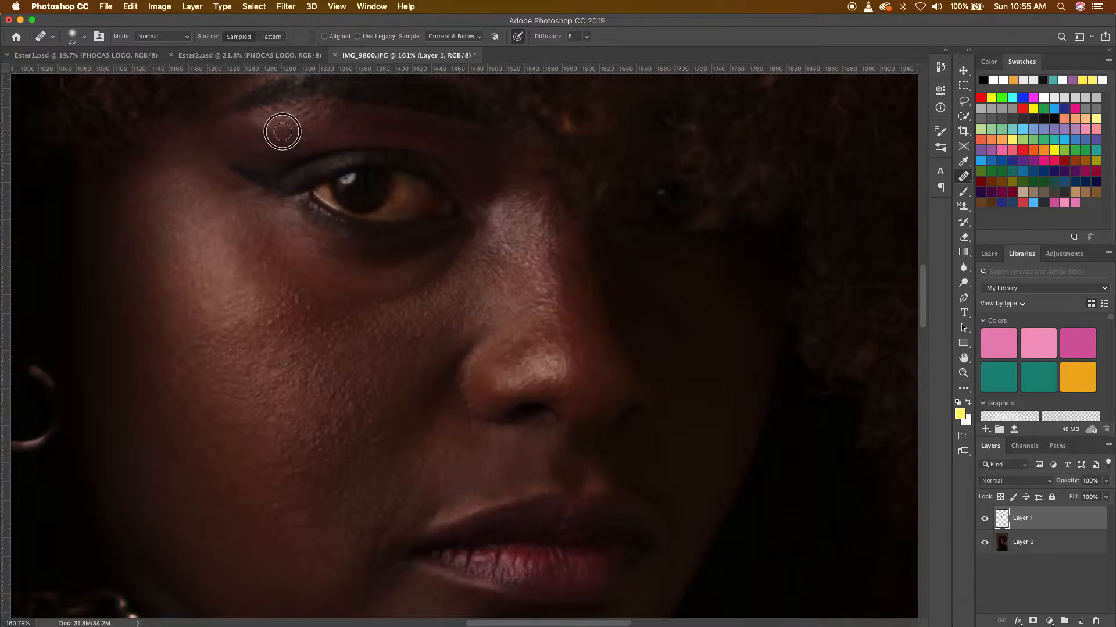
Step: Touch up the remaining spots on the cheekbone and under the eye with newly sampled skin
alt+click(226, 143)
click(225, 291)
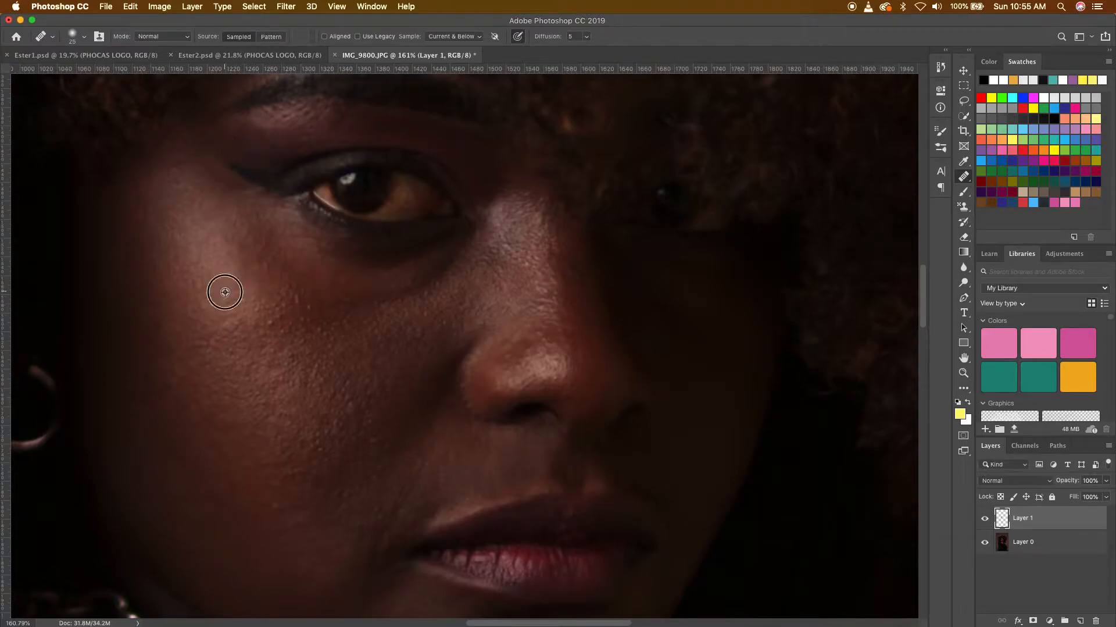
click(369, 307)
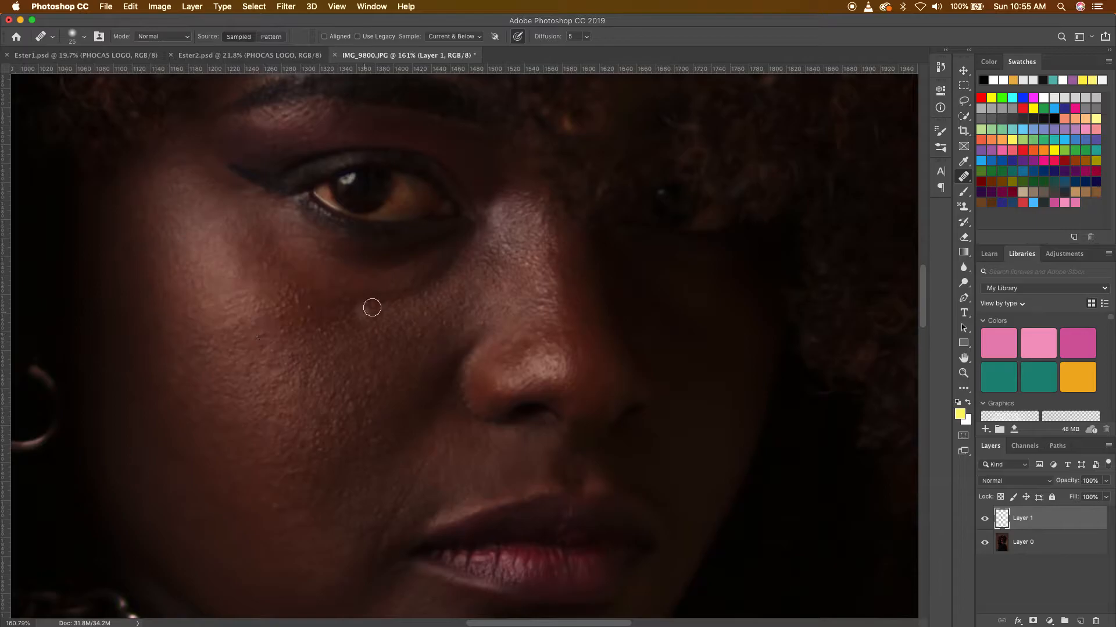
alt+click(286, 396)
Step: Rename the healing layer, Layer 1, as "spot removal"
scroll(482, 347, down, 4)
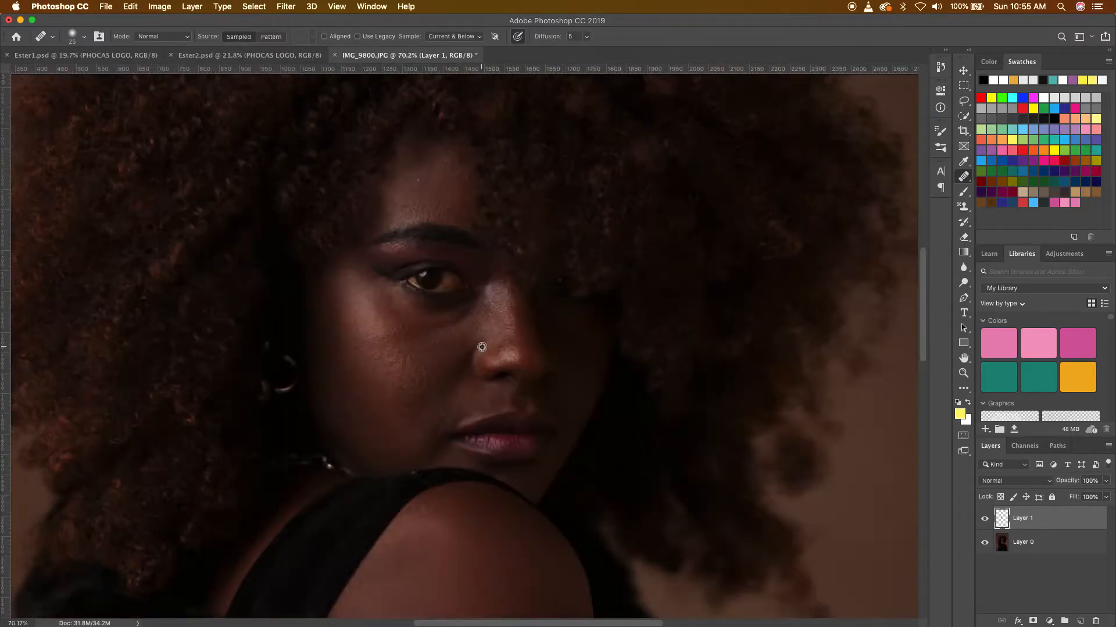
scroll(425, 184, up, 3)
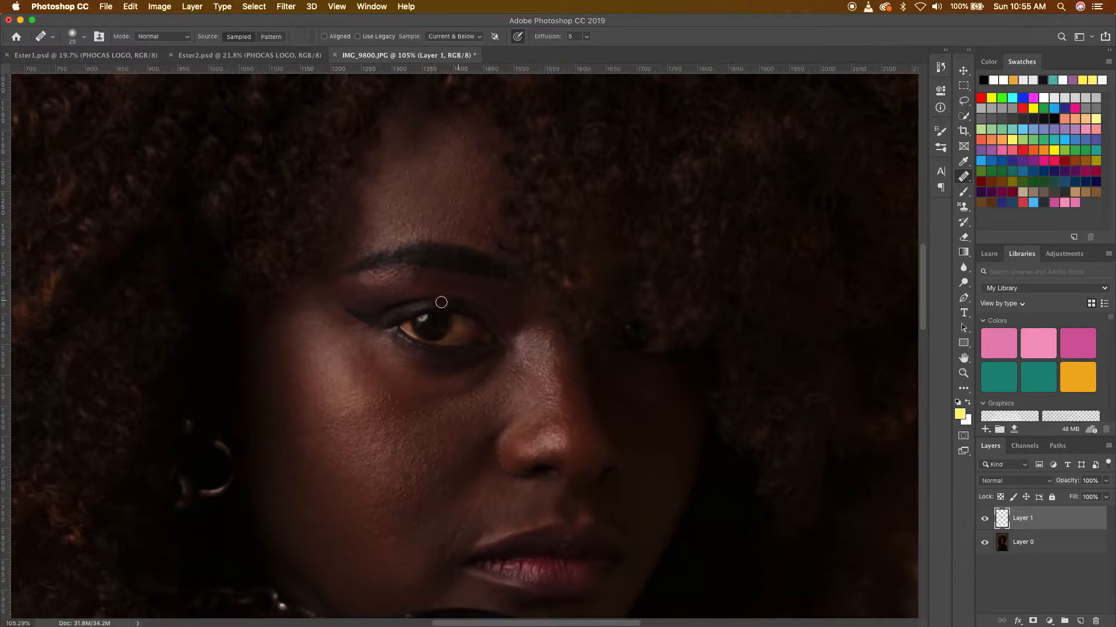
scroll(401, 316, down, 5)
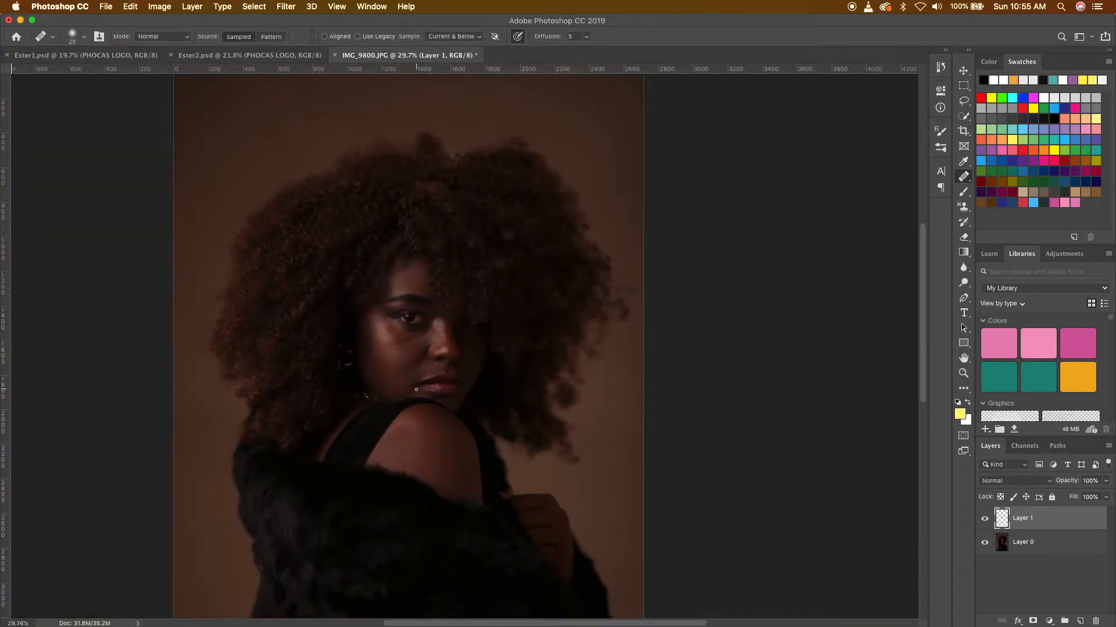
scroll(413, 395, up, 3)
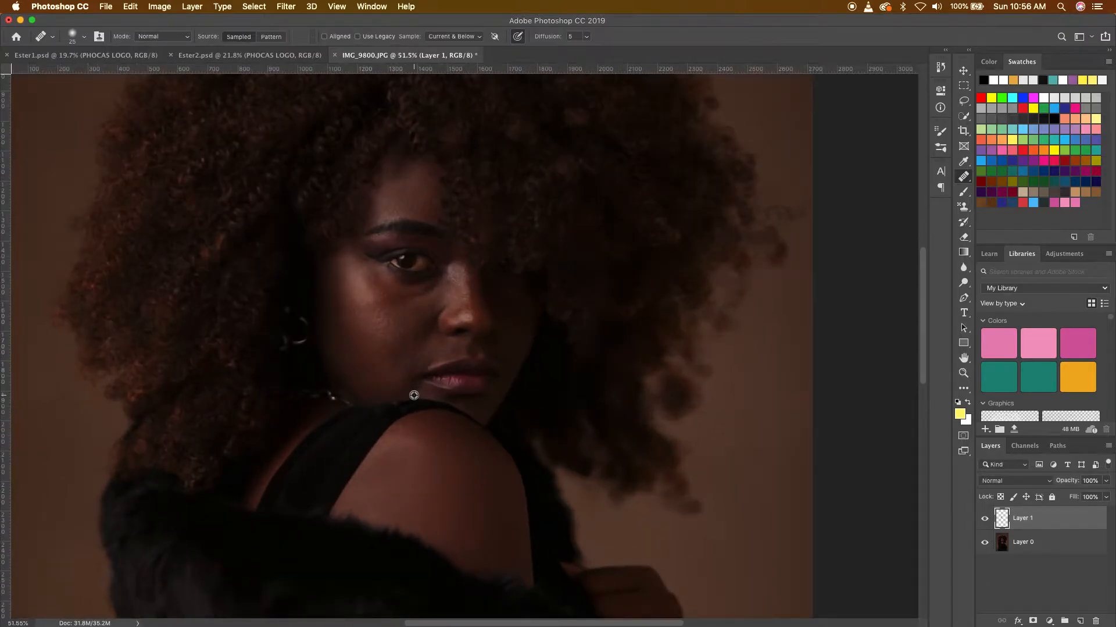
scroll(414, 395, up, 2)
scroll(414, 395, down, 2)
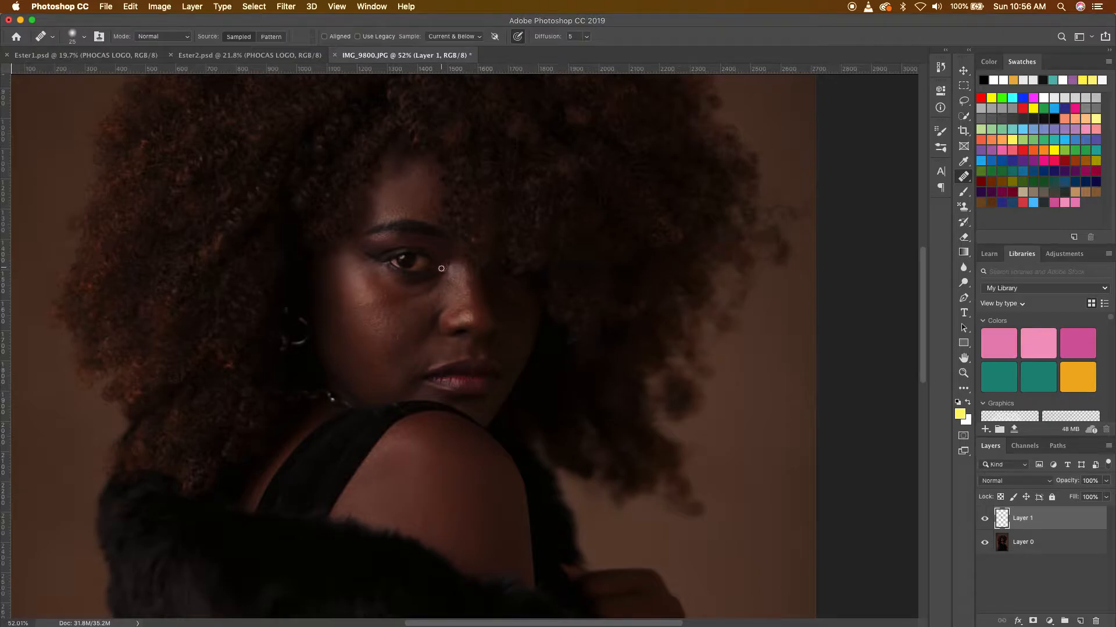
double_click(1023, 518)
text(spot removal)
key(Return)
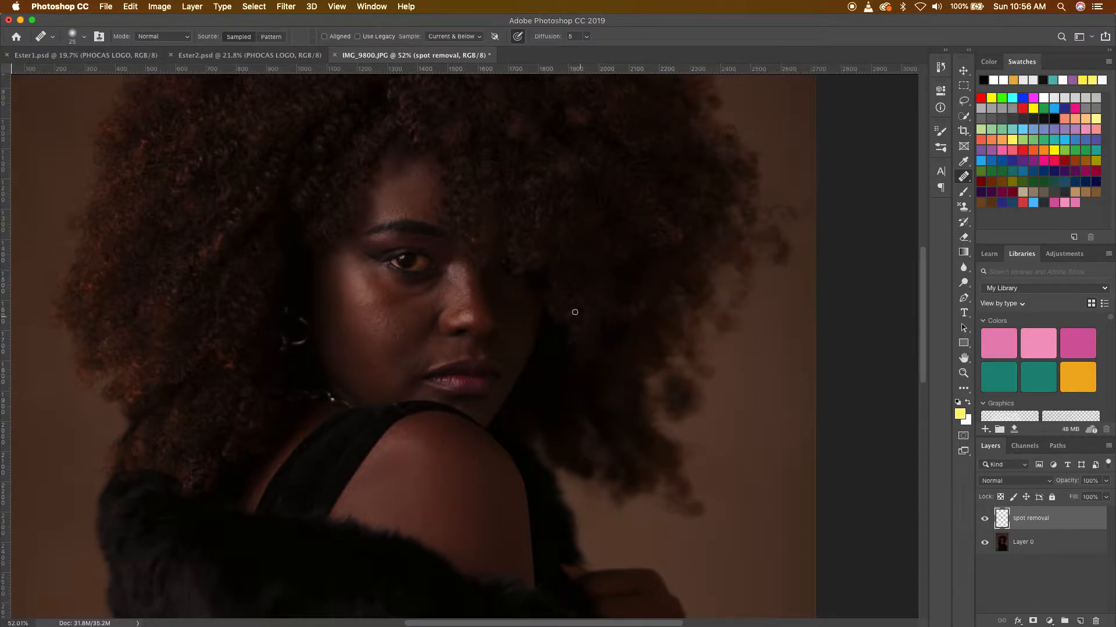
Step: Compare the face before and after healing by toggling the visibility of the spot removal layer
scroll(583, 302, up, 2)
scroll(297, 256, up, 2)
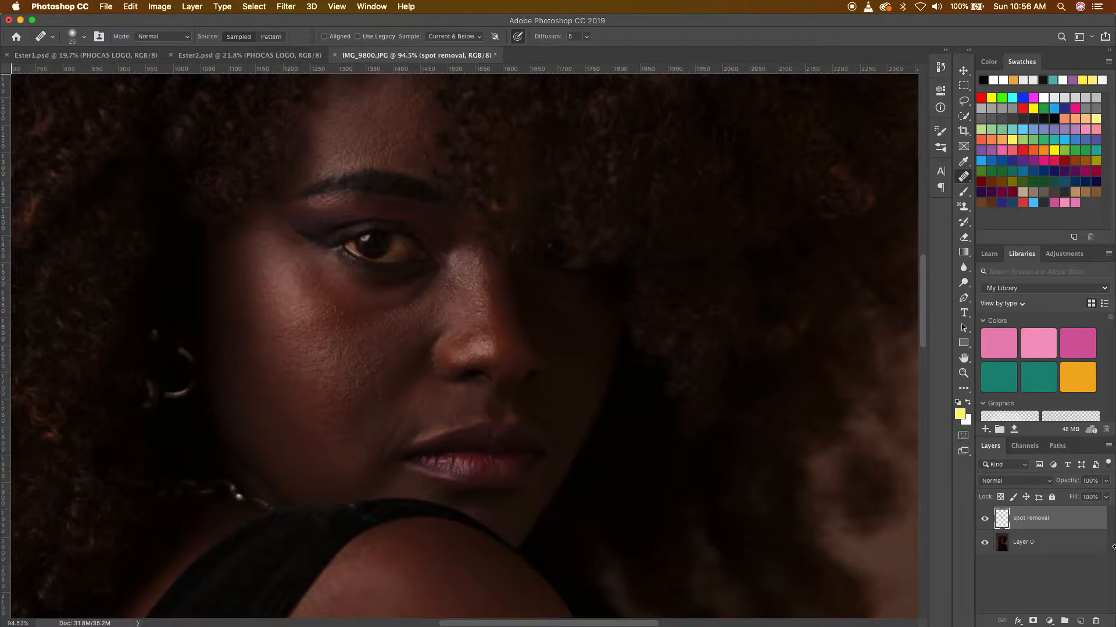
click(985, 519)
click(985, 519)
click(985, 519)
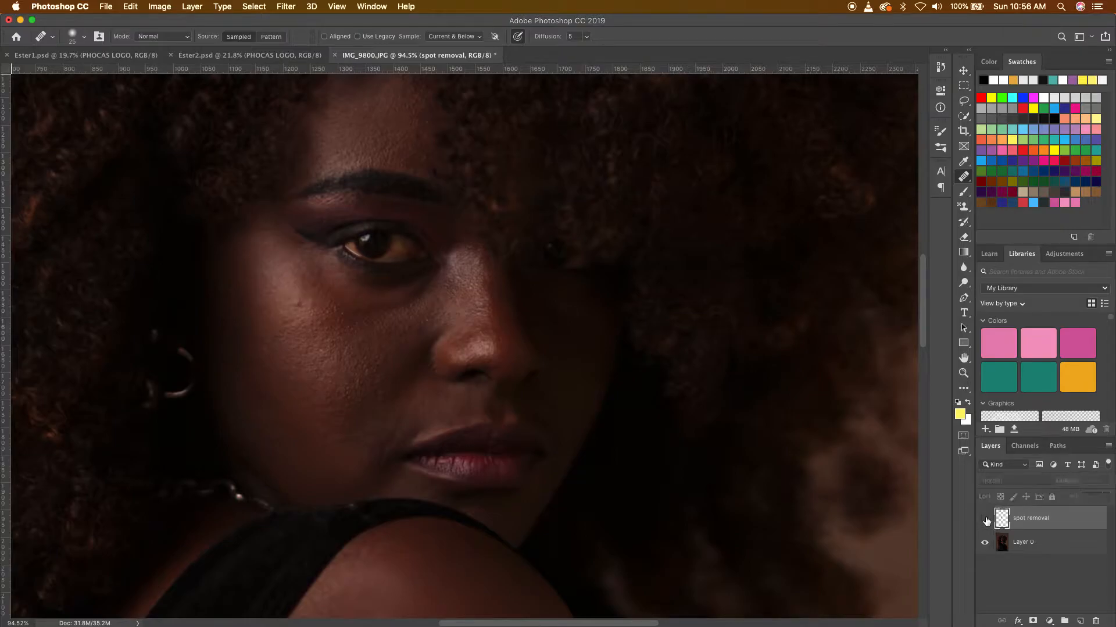
click(985, 519)
click(985, 519)
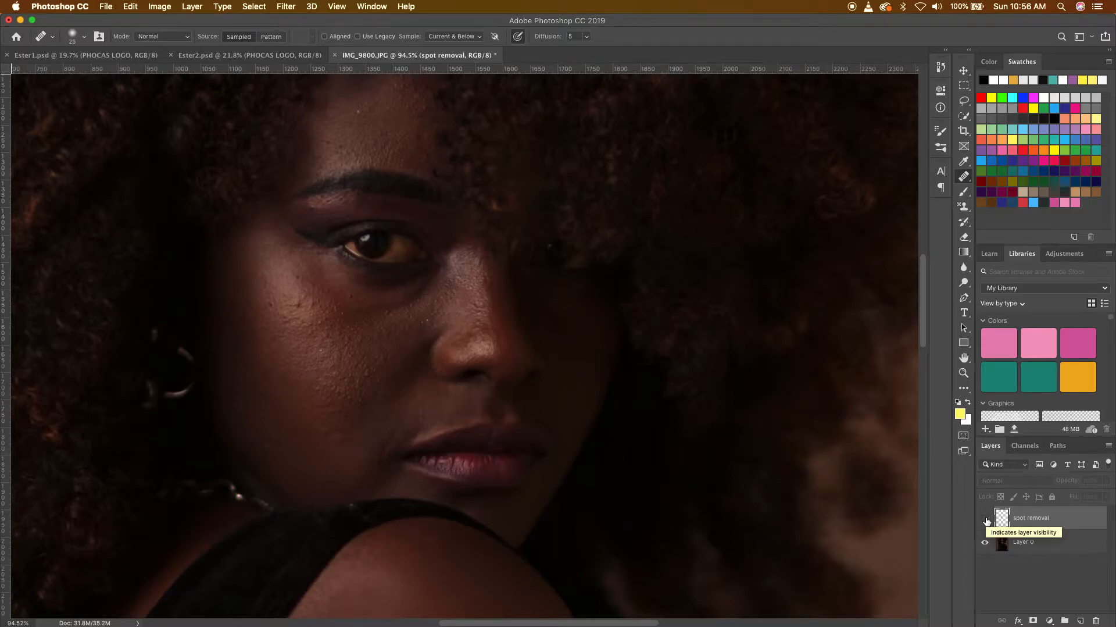
click(985, 518)
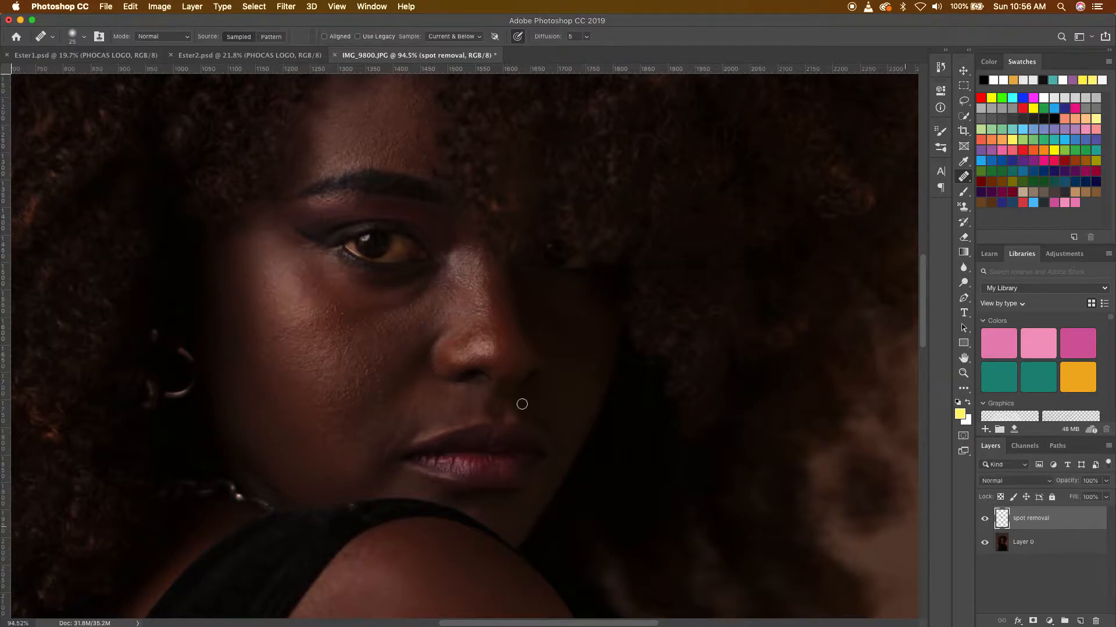
Step: Stamp all visible layers into a new merged layer above the spot removal layer
click(1014, 541)
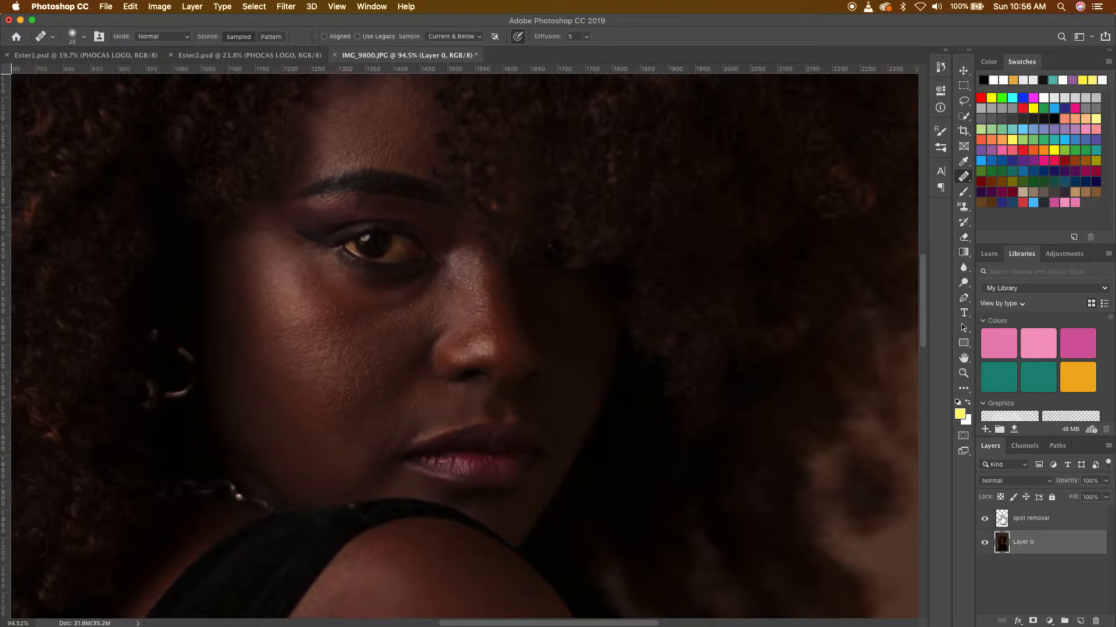
click(1076, 513)
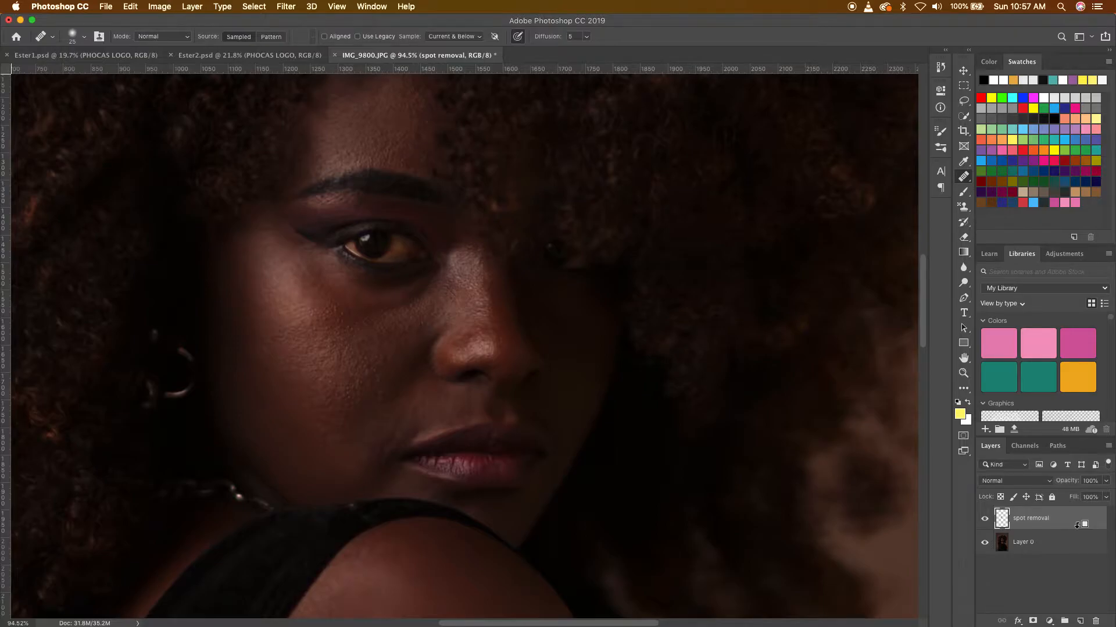
key(super+alt+shift+e)
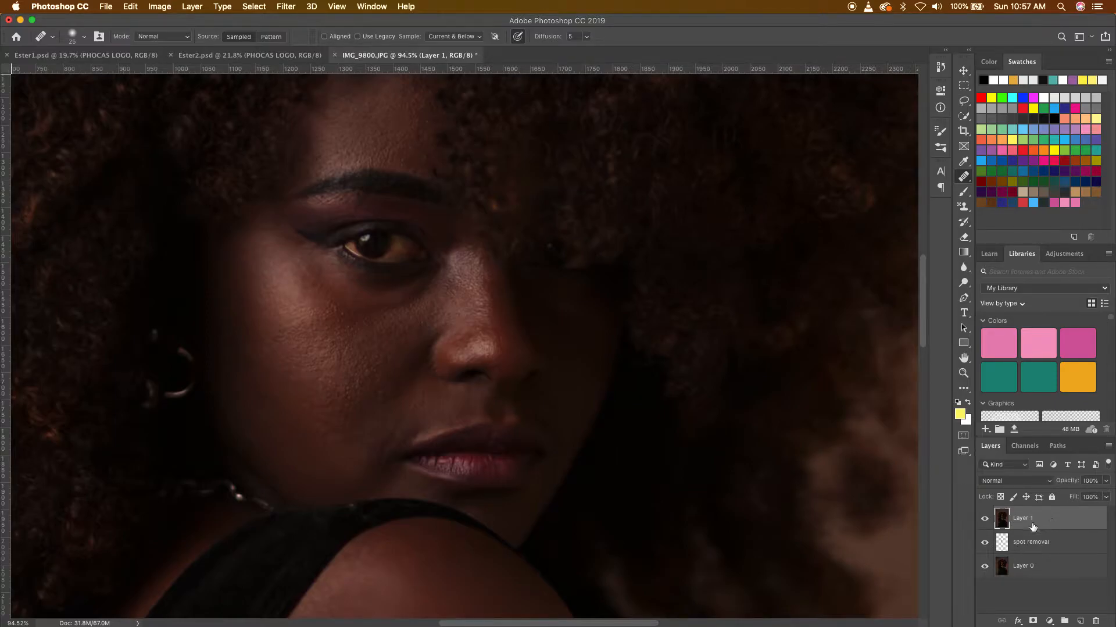
Step: Duplicate the merged Layer 1 twice
scroll(584, 381, down, 2)
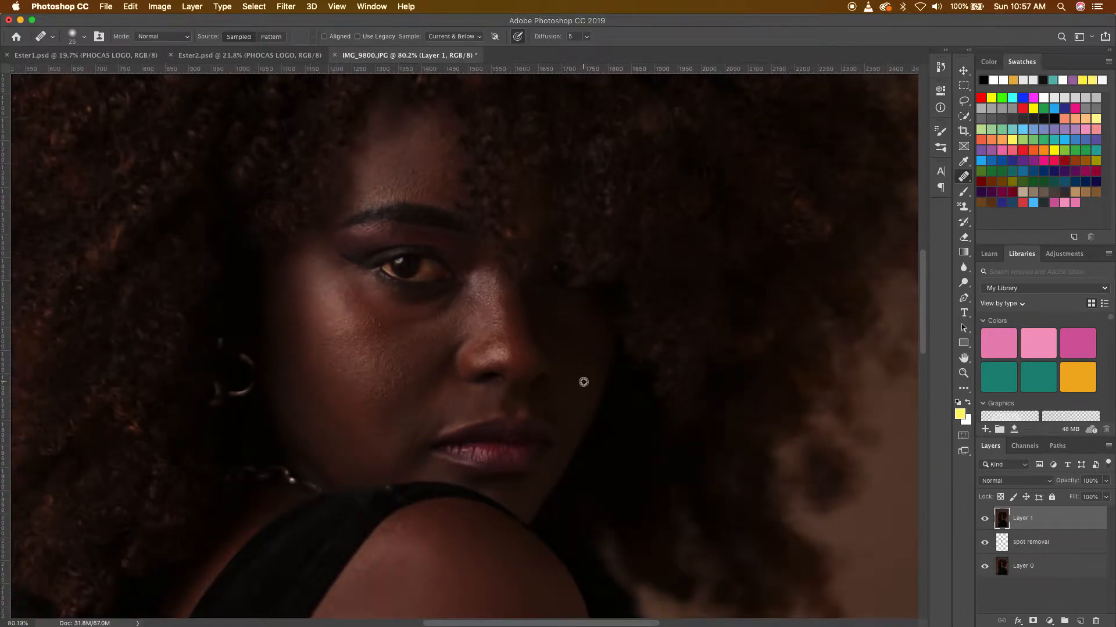
scroll(584, 381, down, 6)
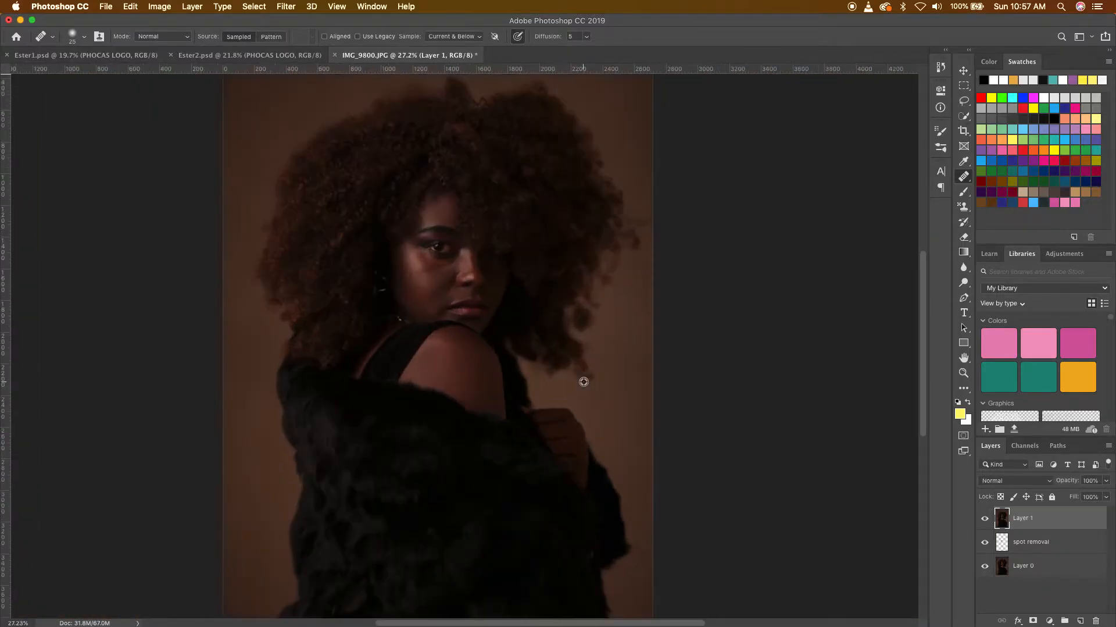
scroll(436, 189, up, 4)
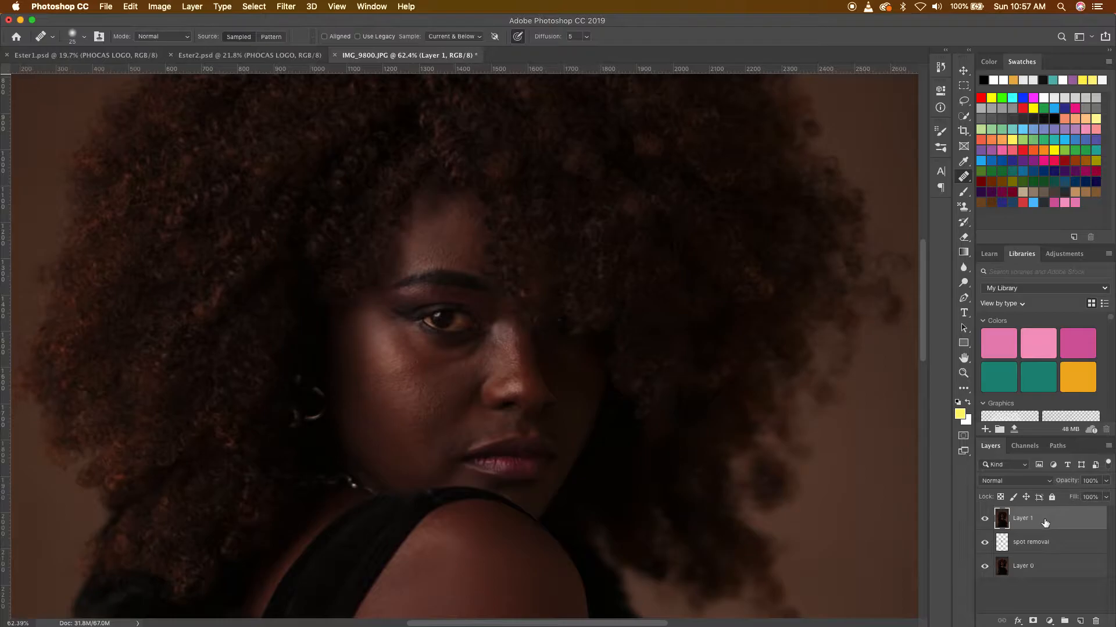
key(super+j)
key(super+j)
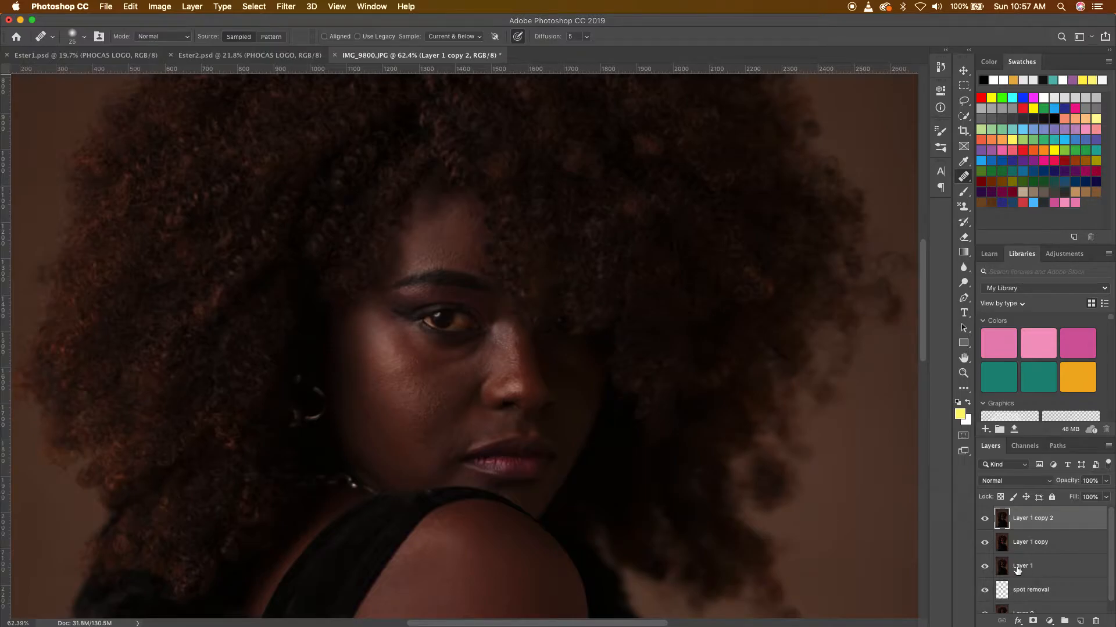
Step: Rename Layer 1 copy as "color" and Layer 1 copy 2 as "dertails"
double_click(1036, 541)
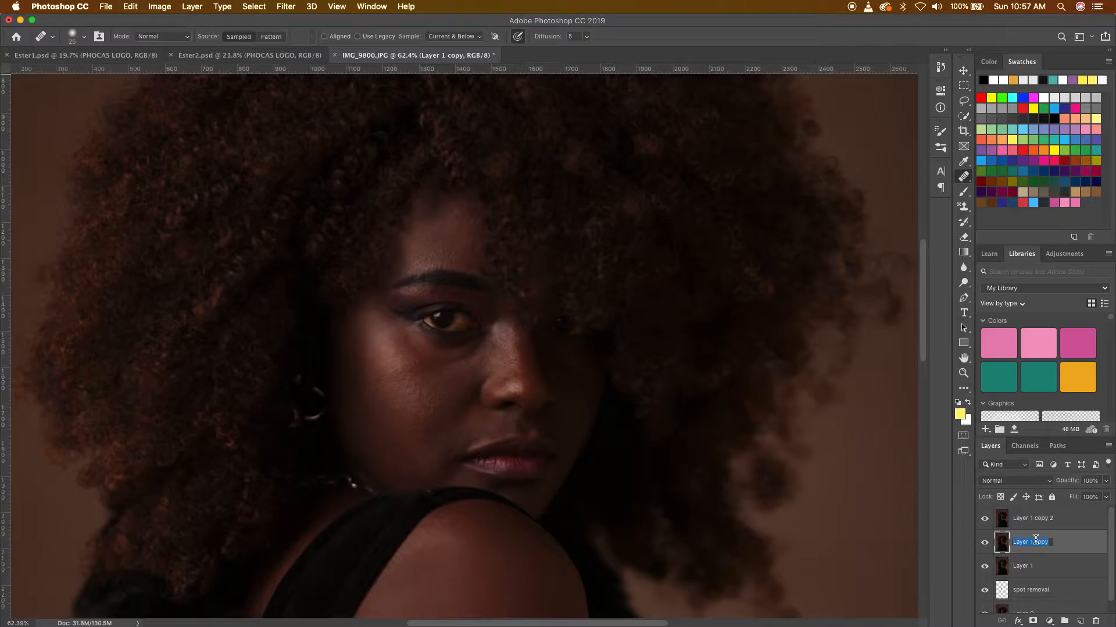
text(color)
double_click(1037, 517)
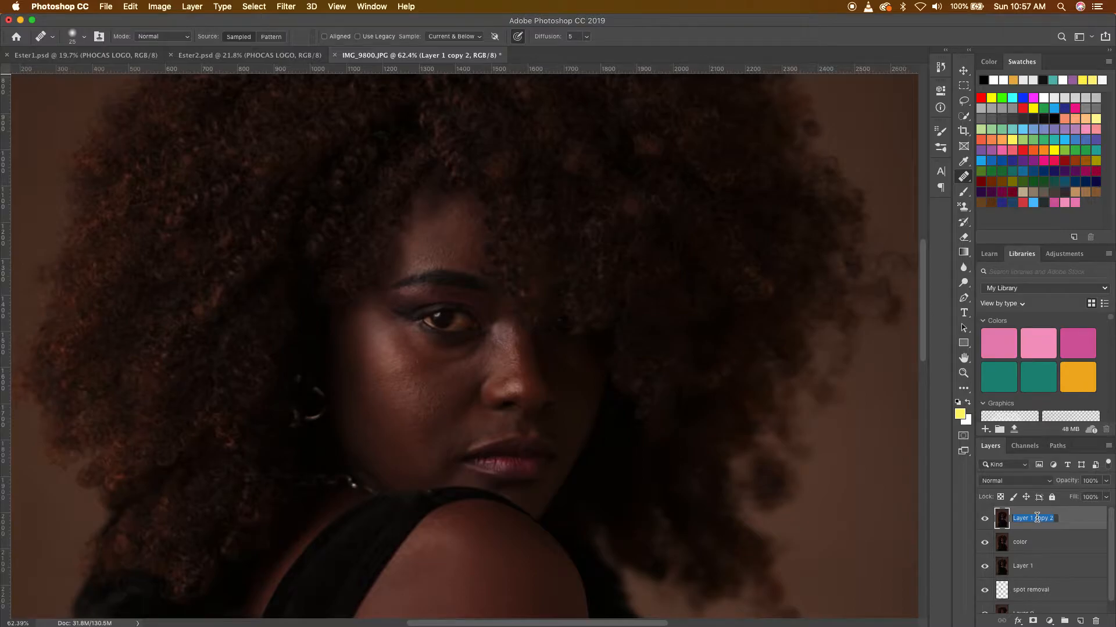
text(dertails)
click(1081, 526)
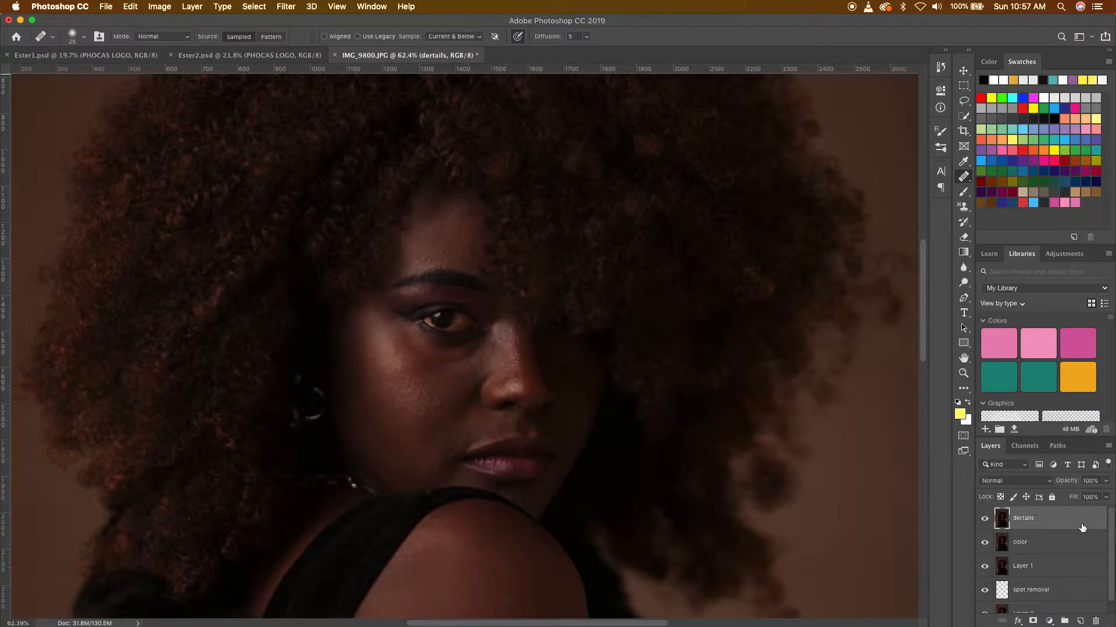
Step: Toggle the dertails layer's visibility and review the layer stack down to Layer 0
click(985, 519)
click(987, 519)
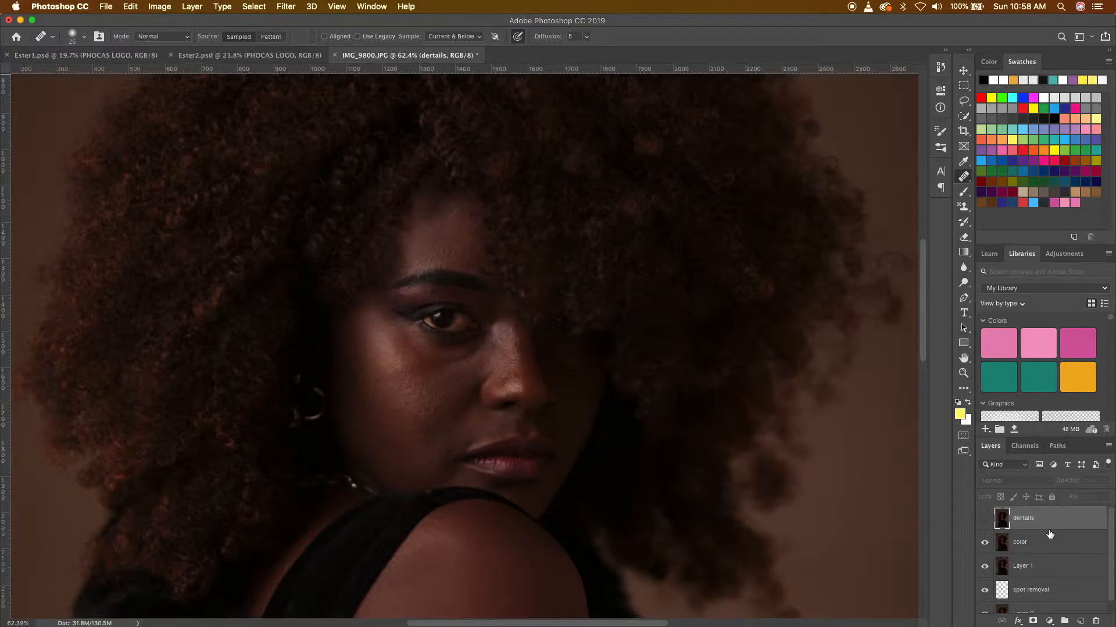
click(985, 518)
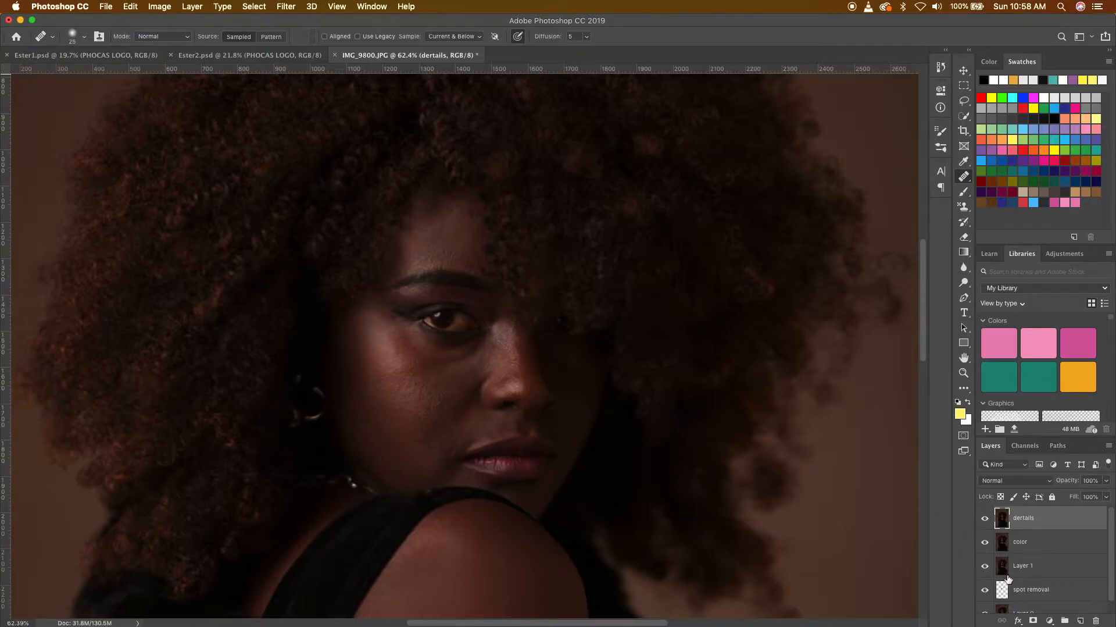
scroll(1008, 580, down, 1)
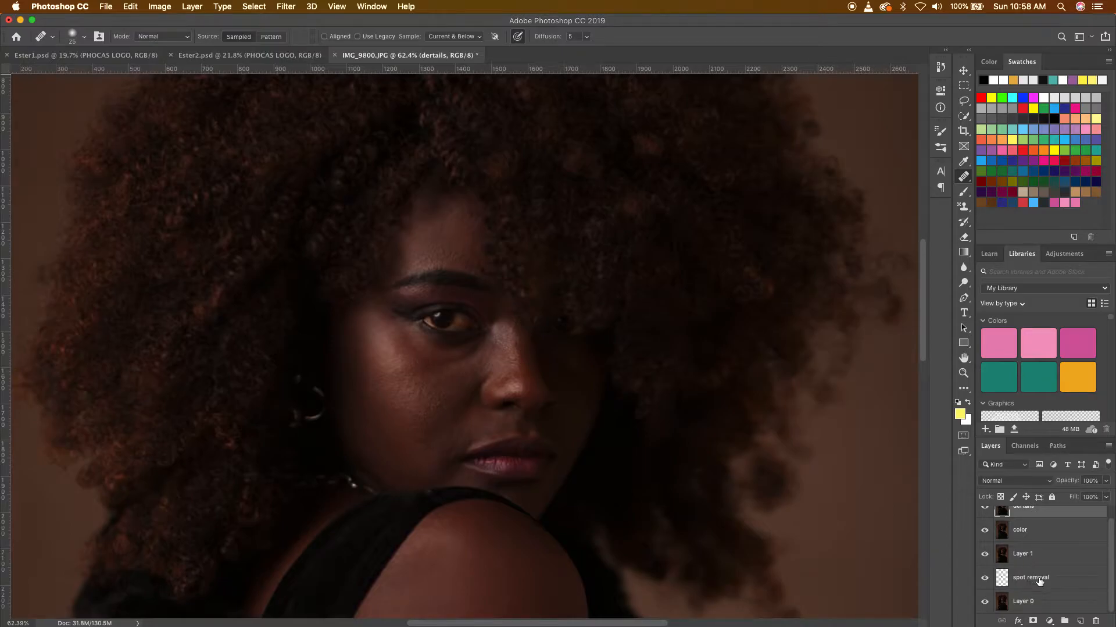
scroll(1026, 541, up, 1)
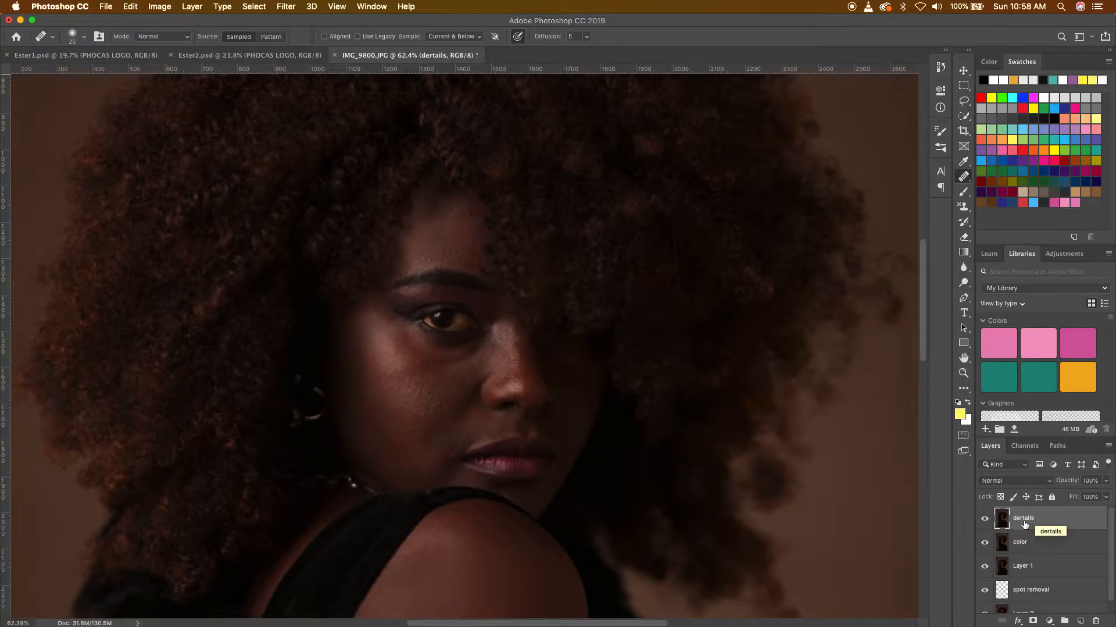
Step: Hide the dertails layer and make the color layer active
click(985, 519)
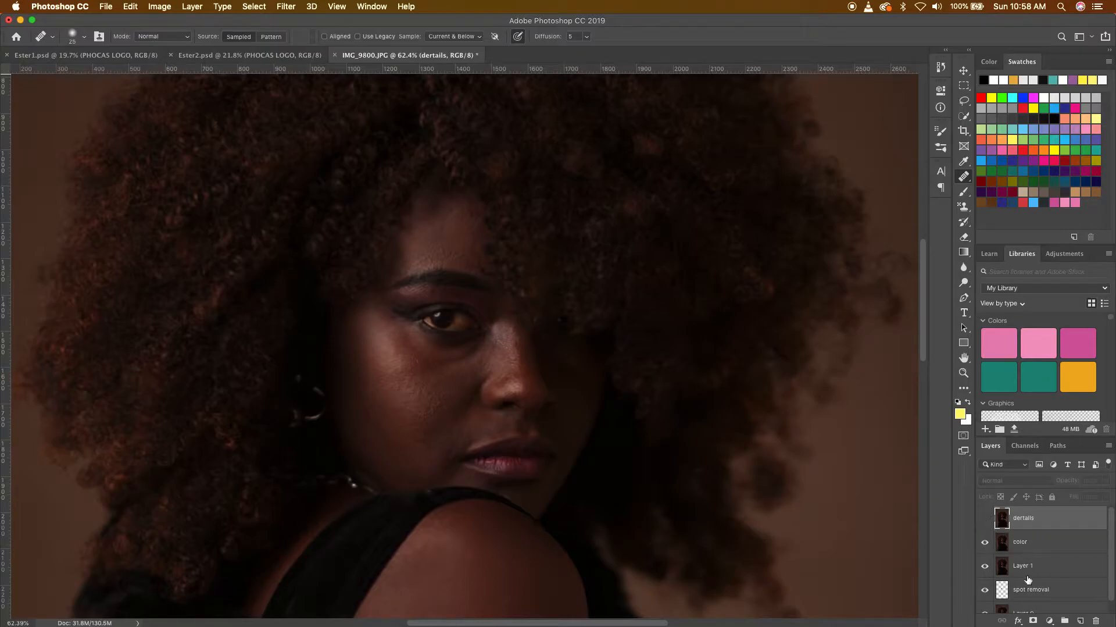
click(1023, 547)
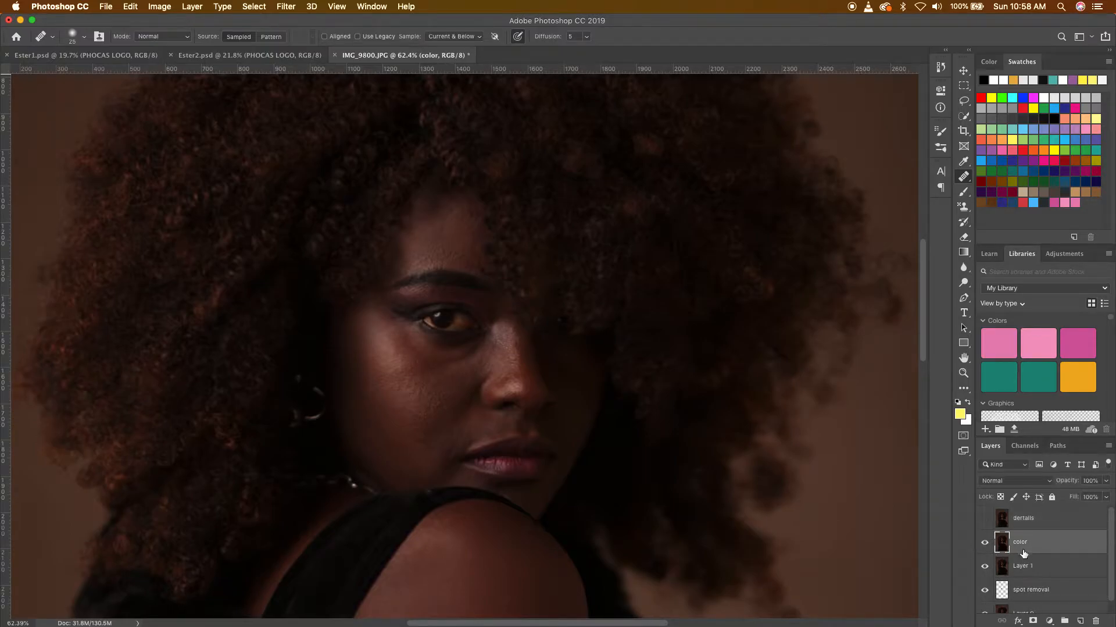
click(287, 7)
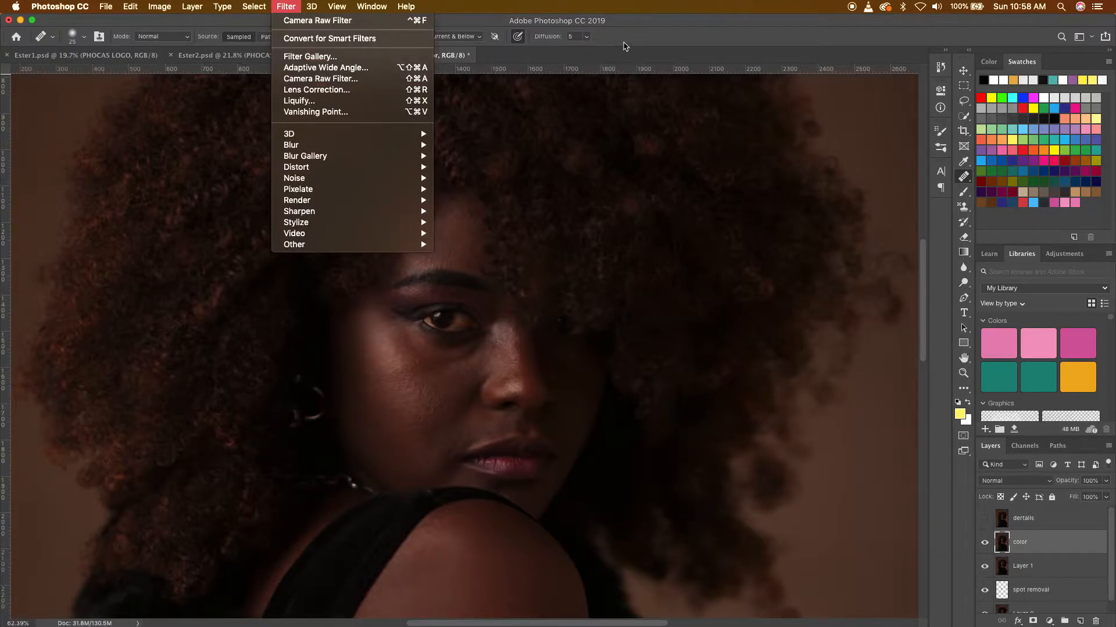
click(620, 61)
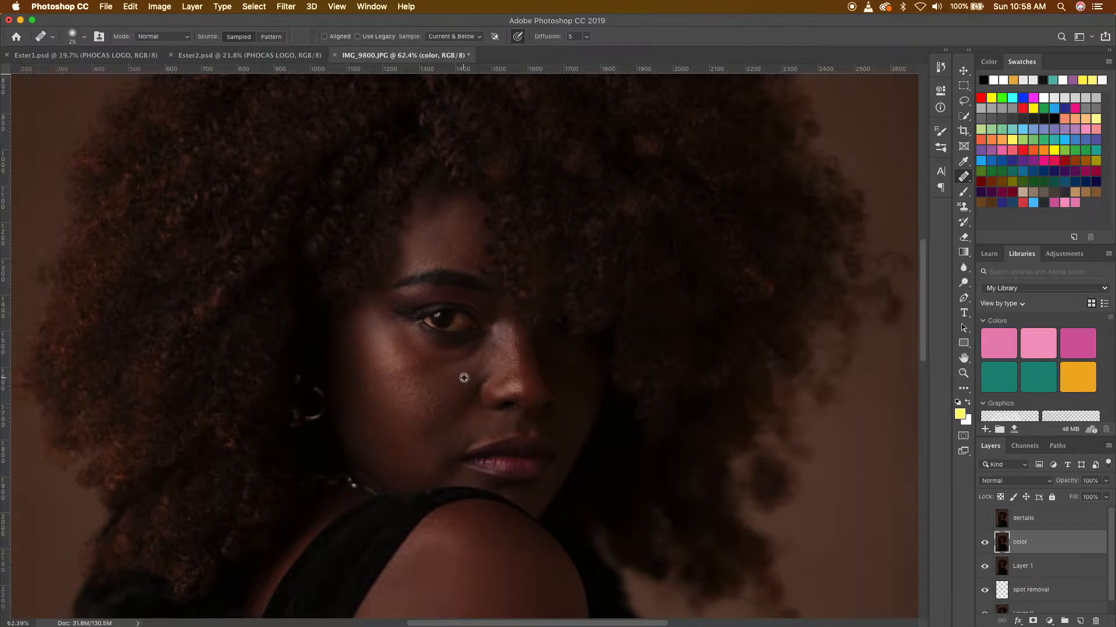
scroll(464, 377, up, 3)
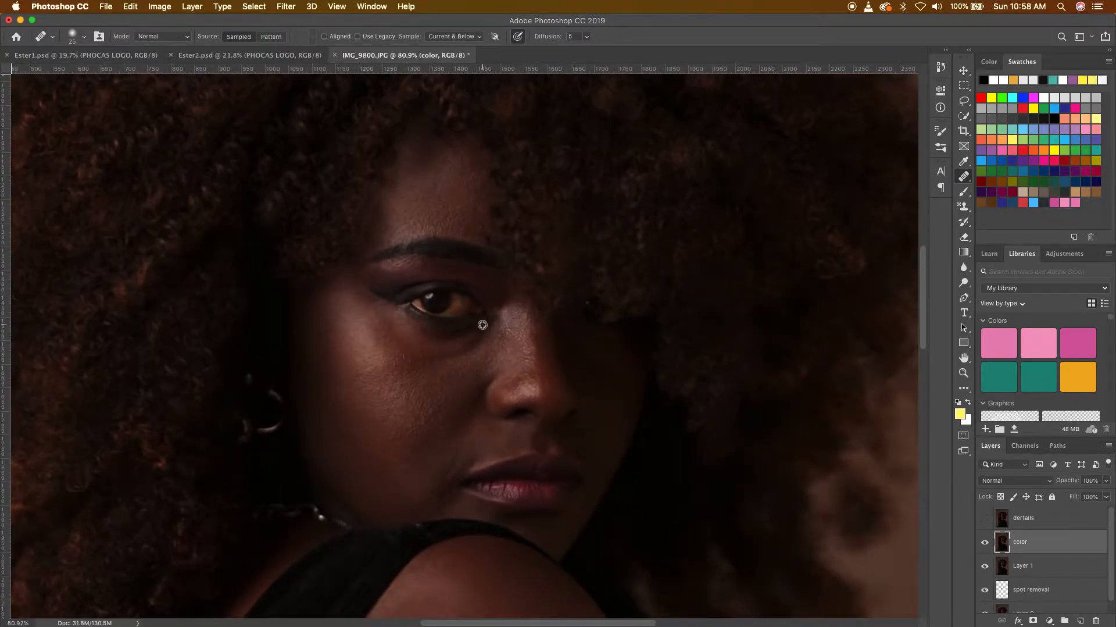
scroll(482, 324, down, 1)
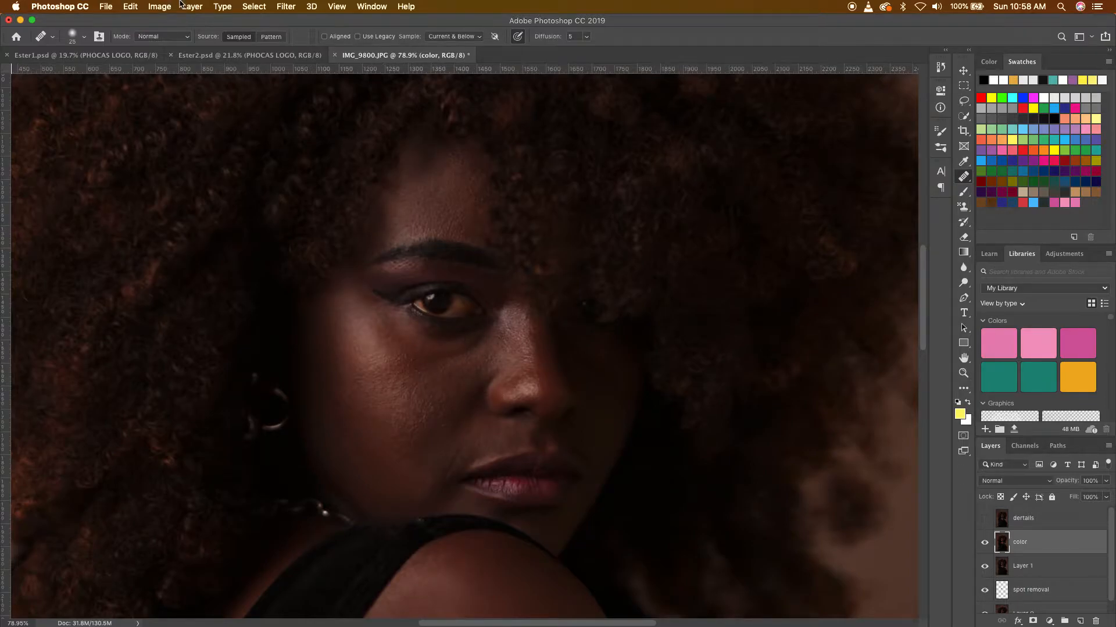
Step: Apply a Gaussian Blur with a 4.3-pixel radius to the color layer
click(283, 8)
mouse_move(344, 148)
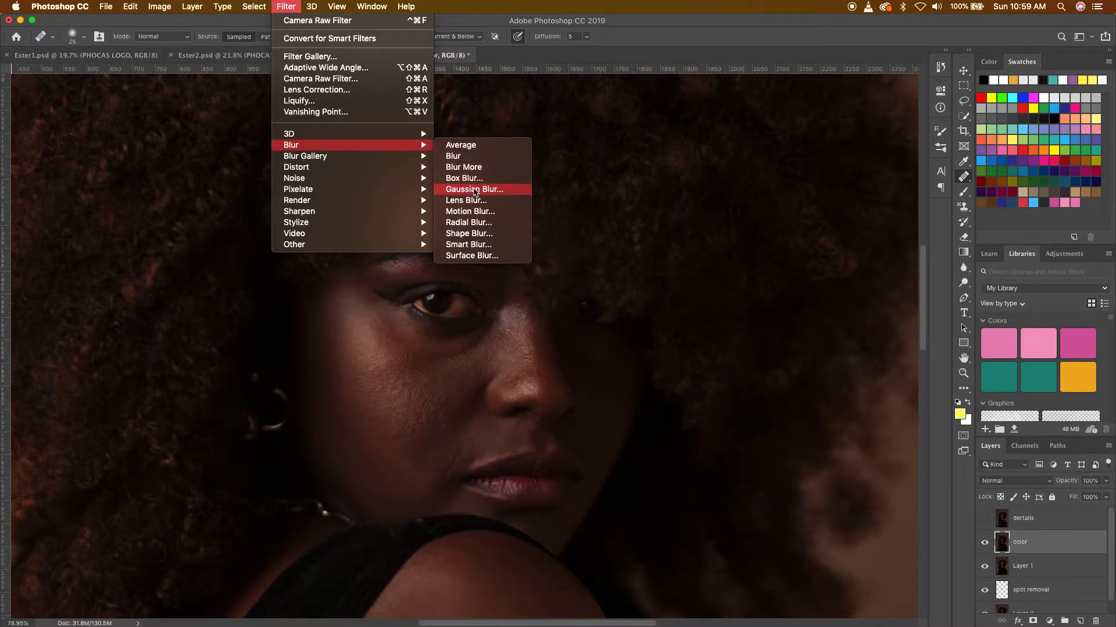
click(476, 190)
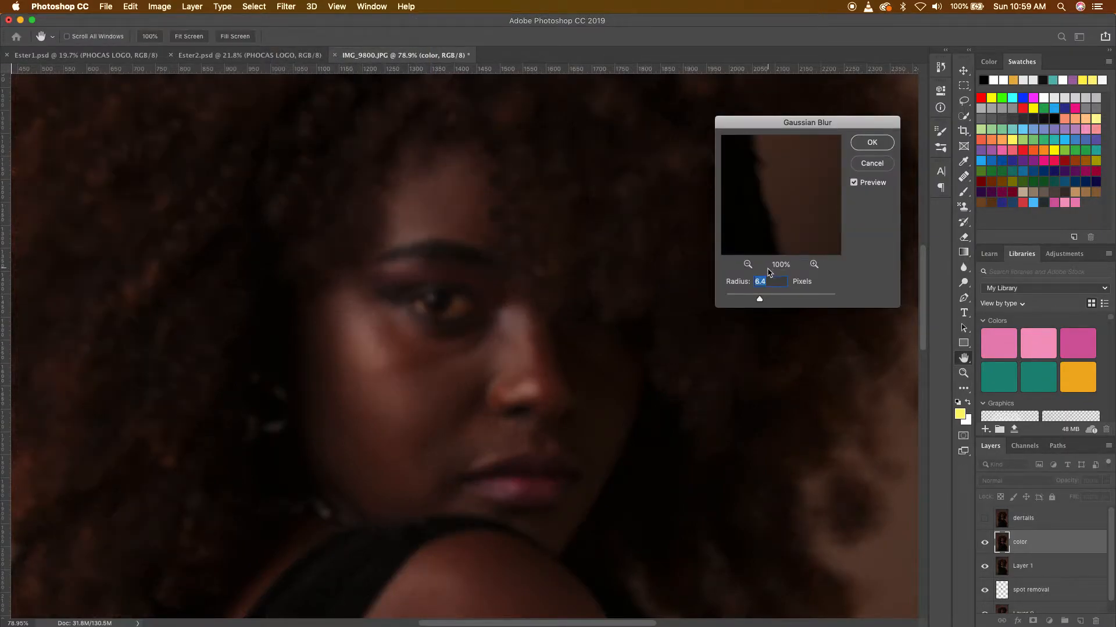
mouse_move(760, 299)
mouse_down()
mouse_move(715, 300)
mouse_move(751, 298)
mouse_up()
click(872, 143)
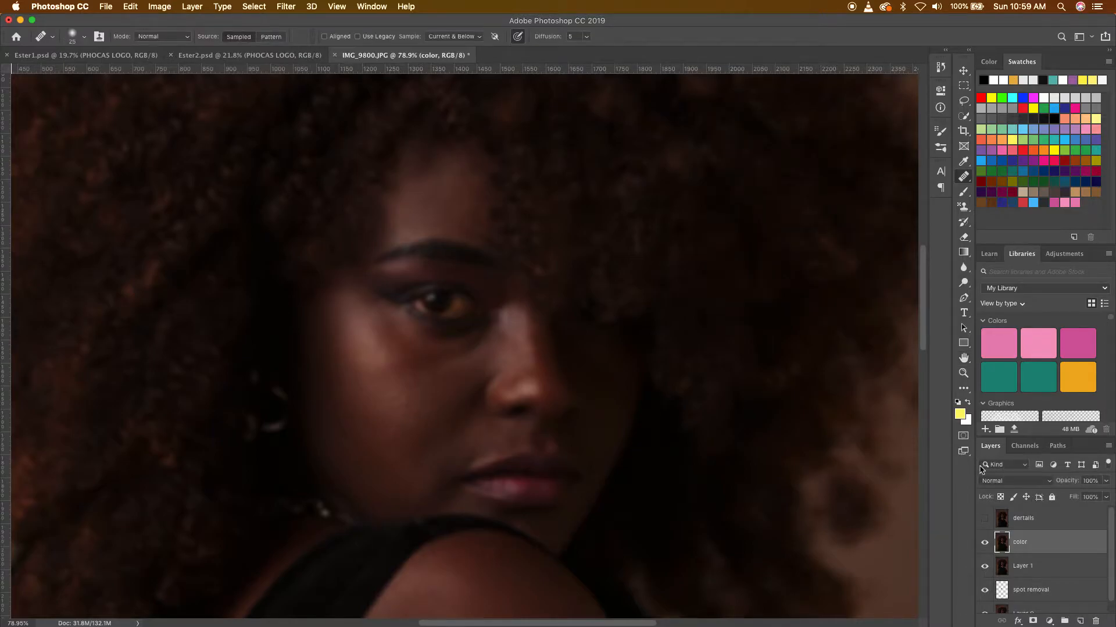
Step: Show the dertails layer and use Apply Image on it with the color layer as source, Subtract blending, scale 2 and offset 128
click(985, 518)
click(1062, 524)
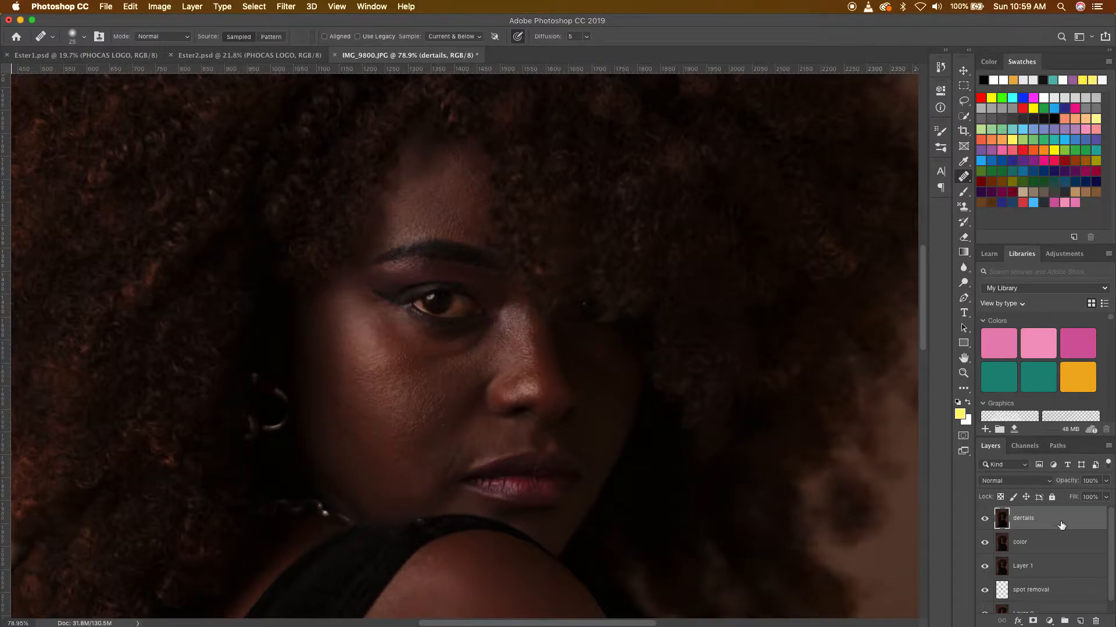
click(160, 7)
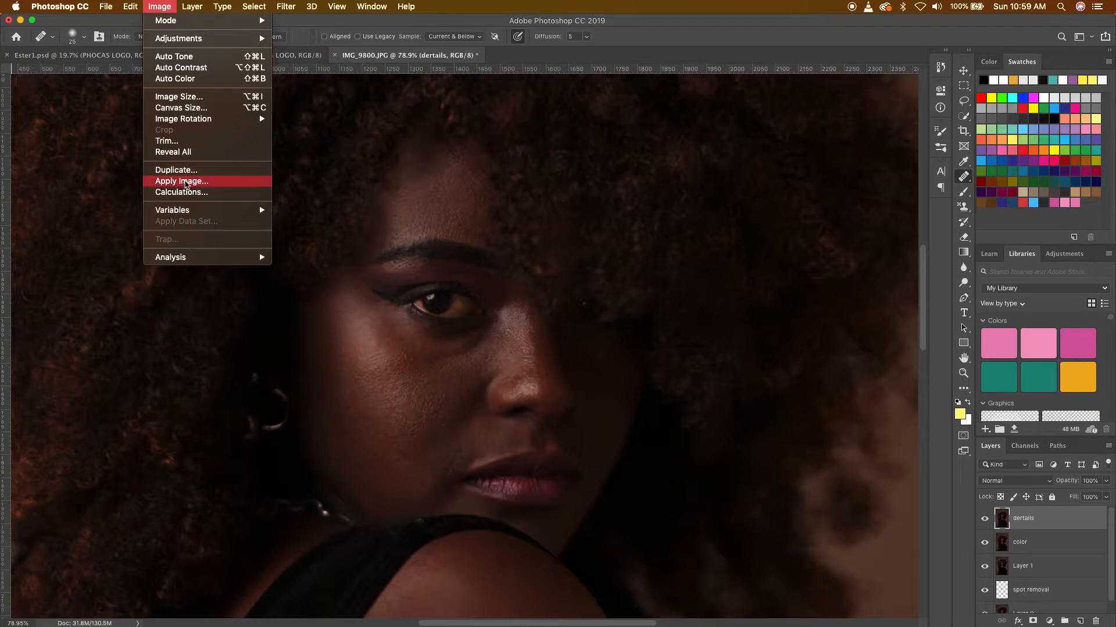
click(185, 182)
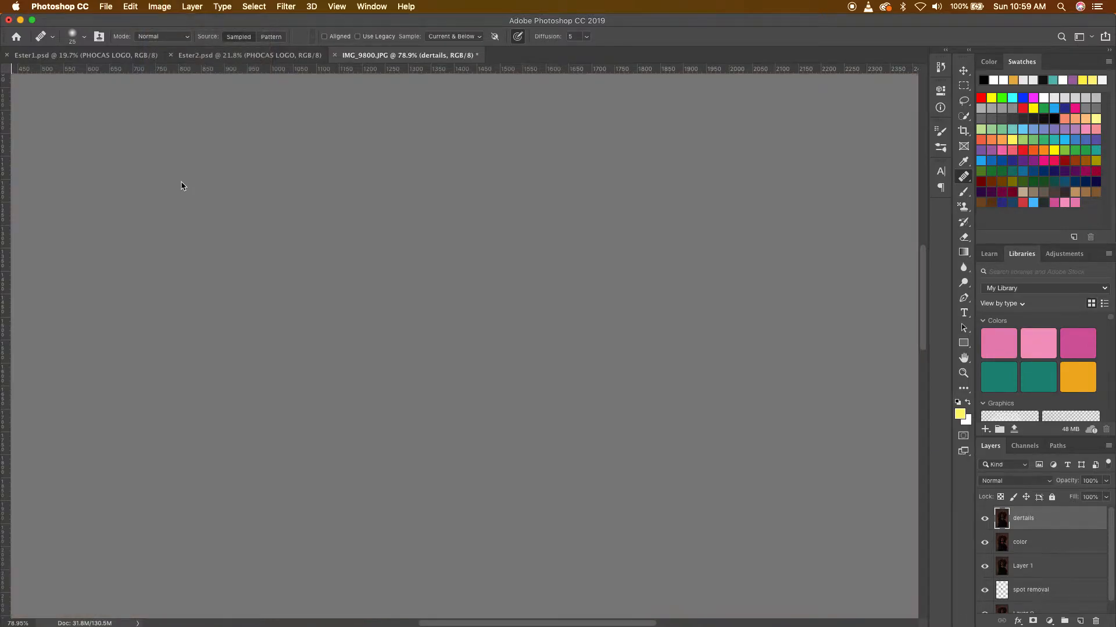
drag(705, 281, 752, 210)
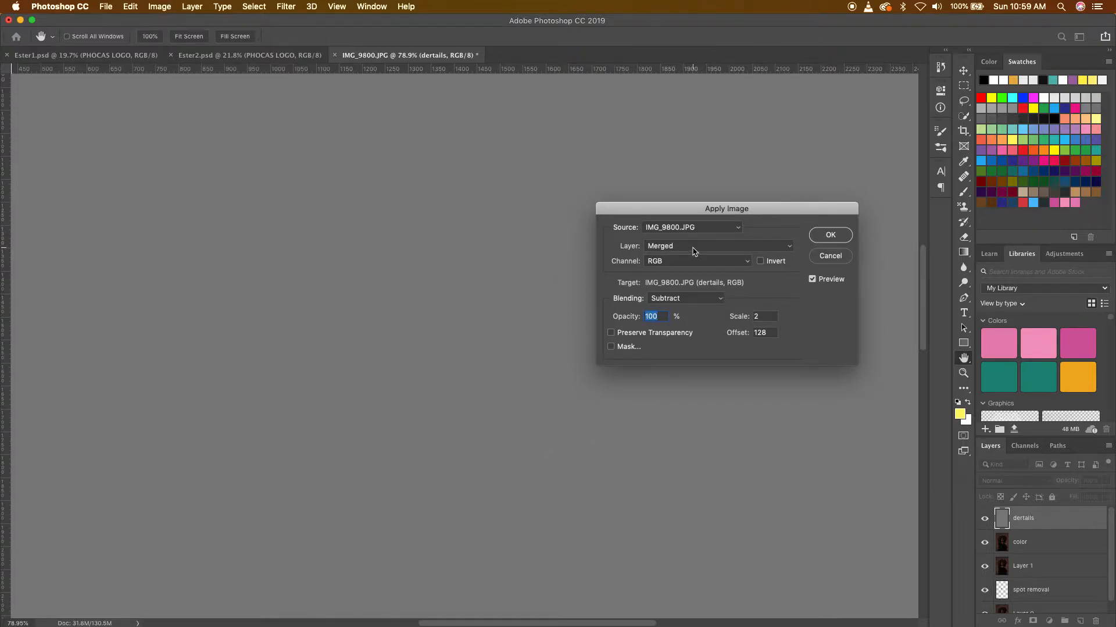
click(694, 251)
click(675, 272)
click(697, 300)
click(697, 300)
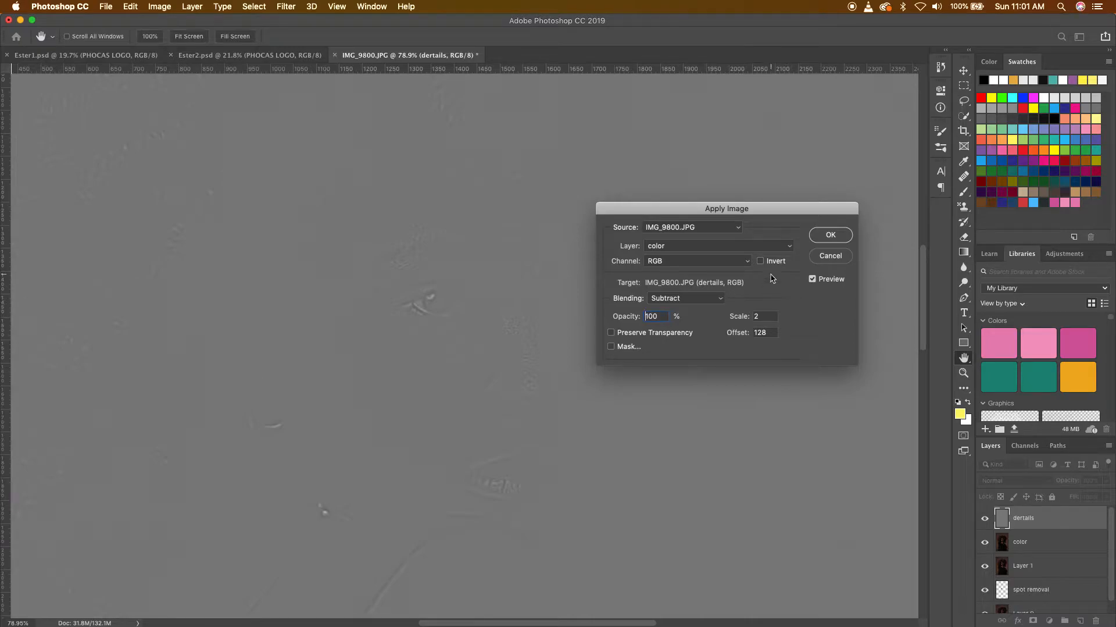
click(831, 235)
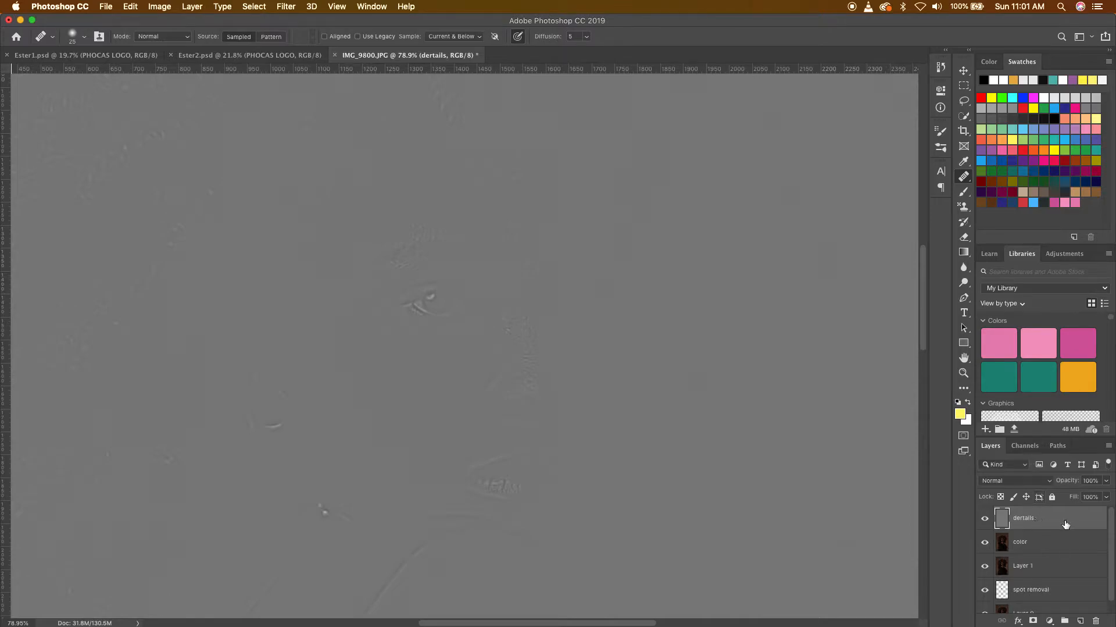
Step: Set the blend mode of the dertails layer to Linear Light
click(1049, 481)
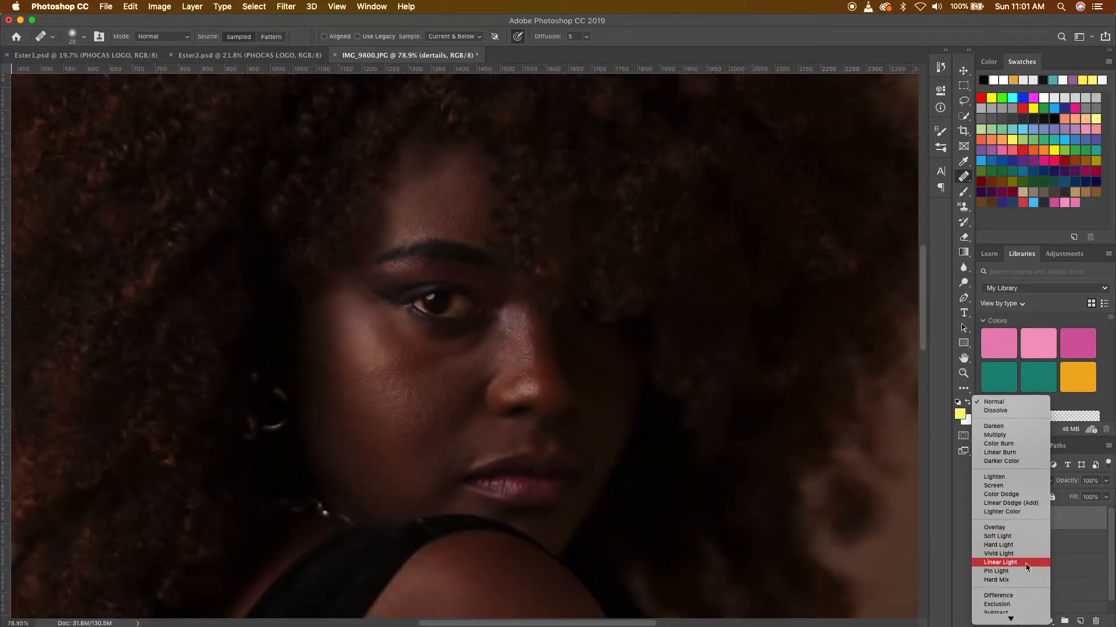
click(1027, 565)
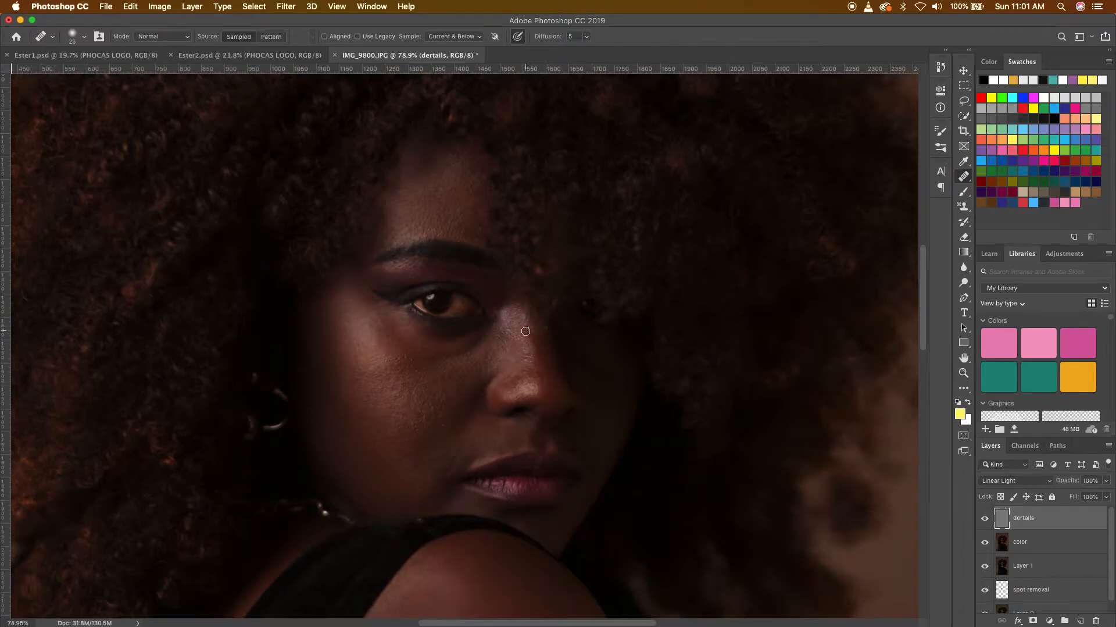
click(964, 71)
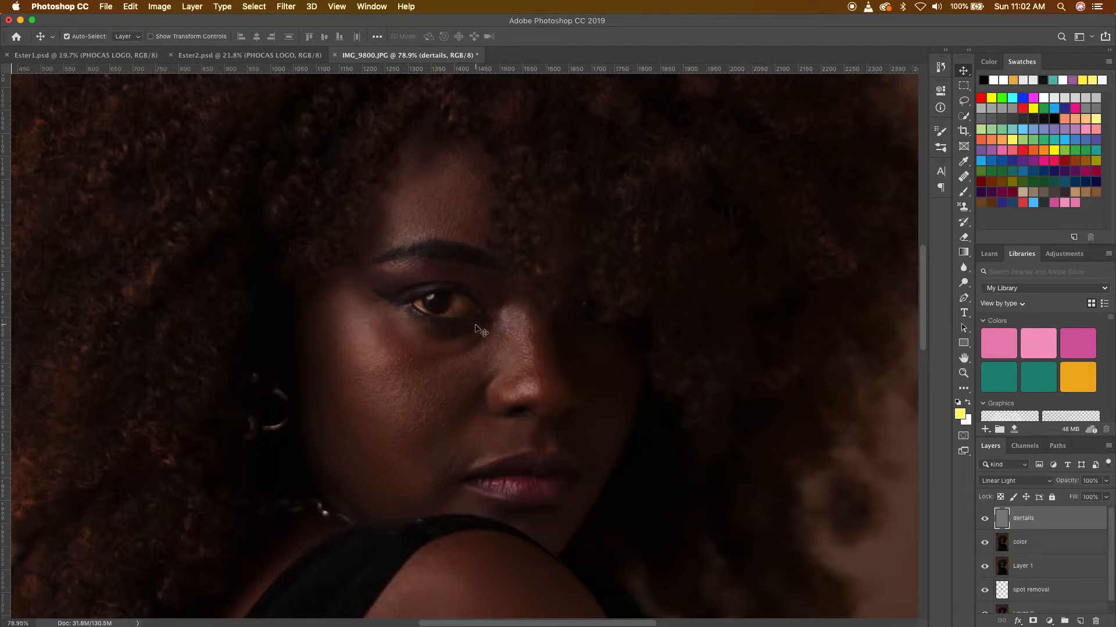
Step: Make the color layer active and try a freehand Lasso selection on the face with a 12.8 px feather
click(1053, 545)
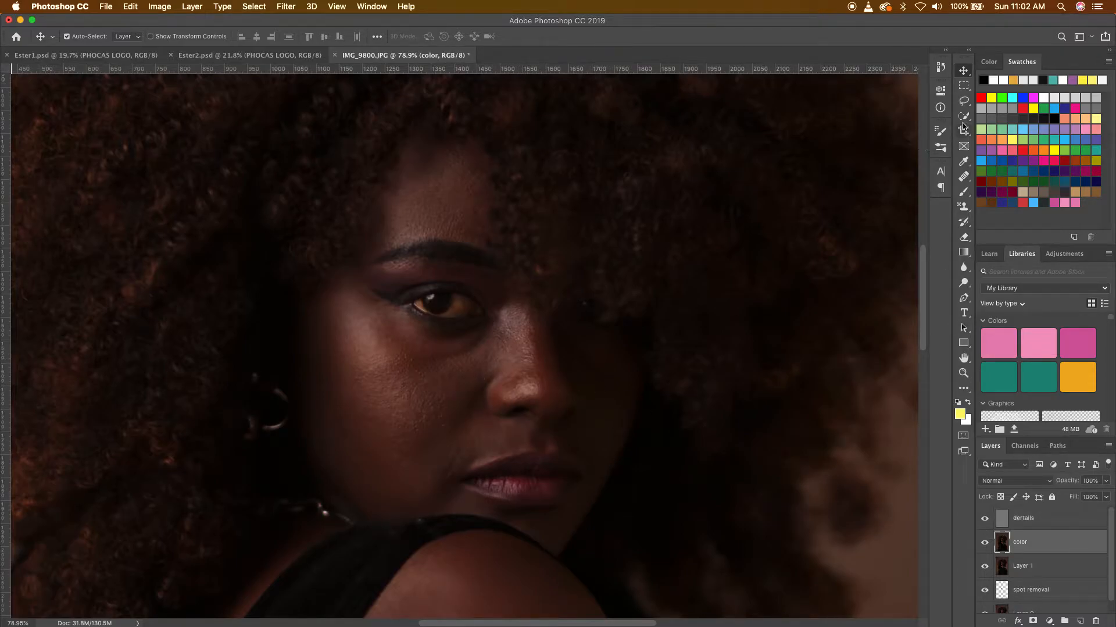
click(964, 101)
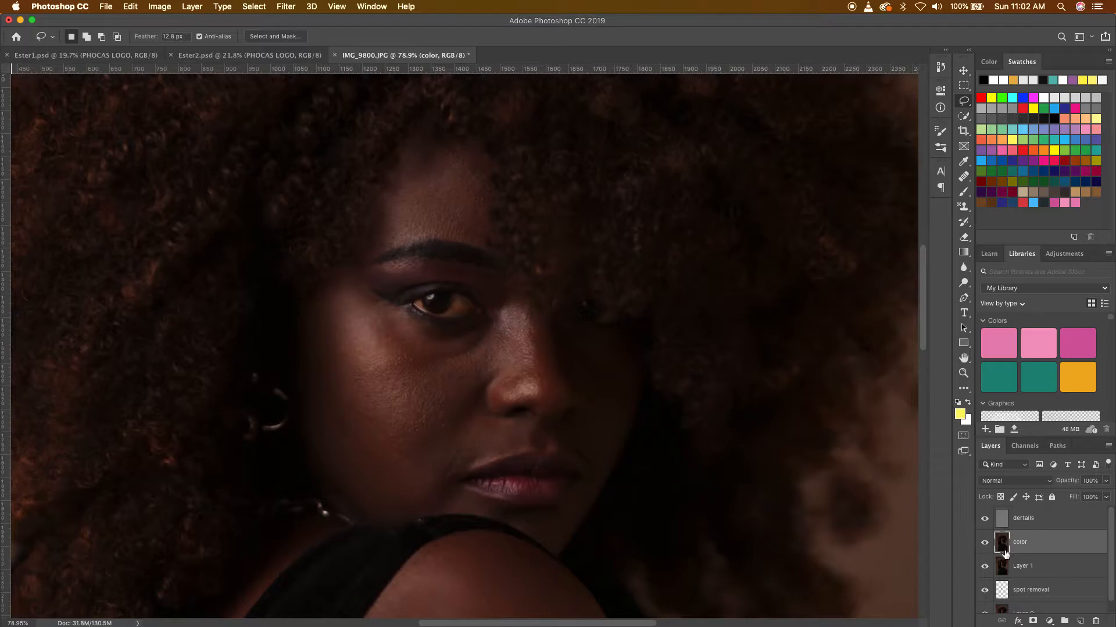
mouse_move(457, 161)
mouse_down()
mouse_move(393, 266)
mouse_move(479, 268)
mouse_move(457, 162)
mouse_up()
click(382, 354)
mouse_move(469, 165)
mouse_down()
mouse_move(411, 168)
mouse_move(374, 217)
mouse_move(409, 249)
mouse_move(500, 245)
mouse_move(458, 161)
mouse_up()
click(531, 208)
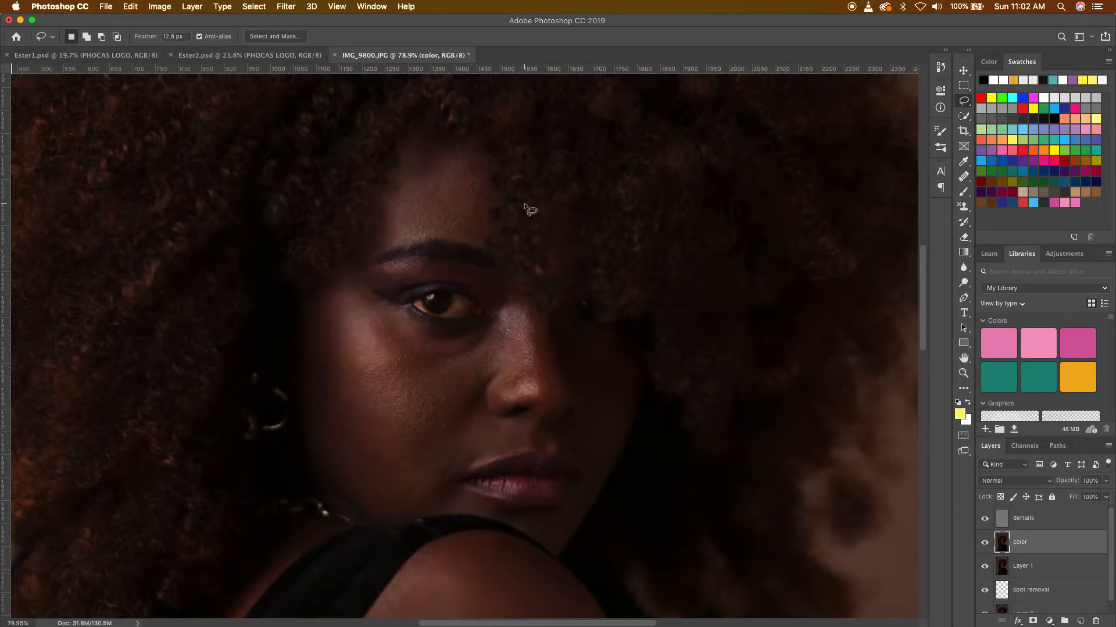
Step: Set the Lasso feather to 0 px and outline the forehead skin above the eyebrow
click(174, 36)
text(0)
key(Return)
mouse_move(457, 171)
mouse_down()
mouse_move(418, 184)
mouse_move(386, 221)
mouse_move(485, 198)
mouse_move(452, 166)
mouse_up()
Step: Preview a 7.7 px feather on the forehead selection in Select and Mask using the Black & White view, and cancel it
click(275, 36)
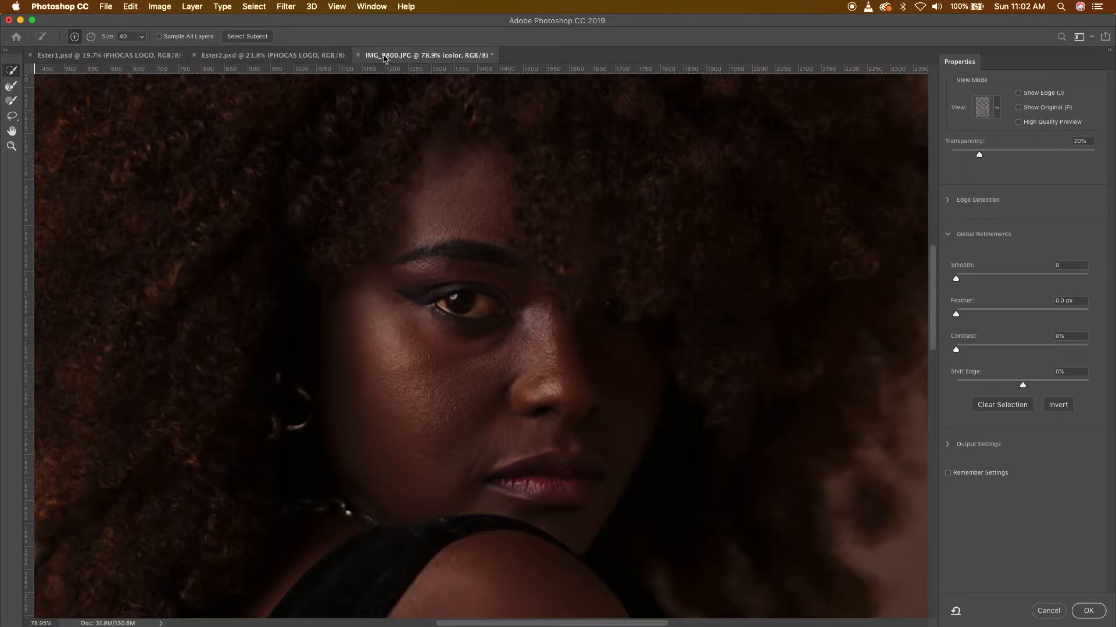
click(997, 107)
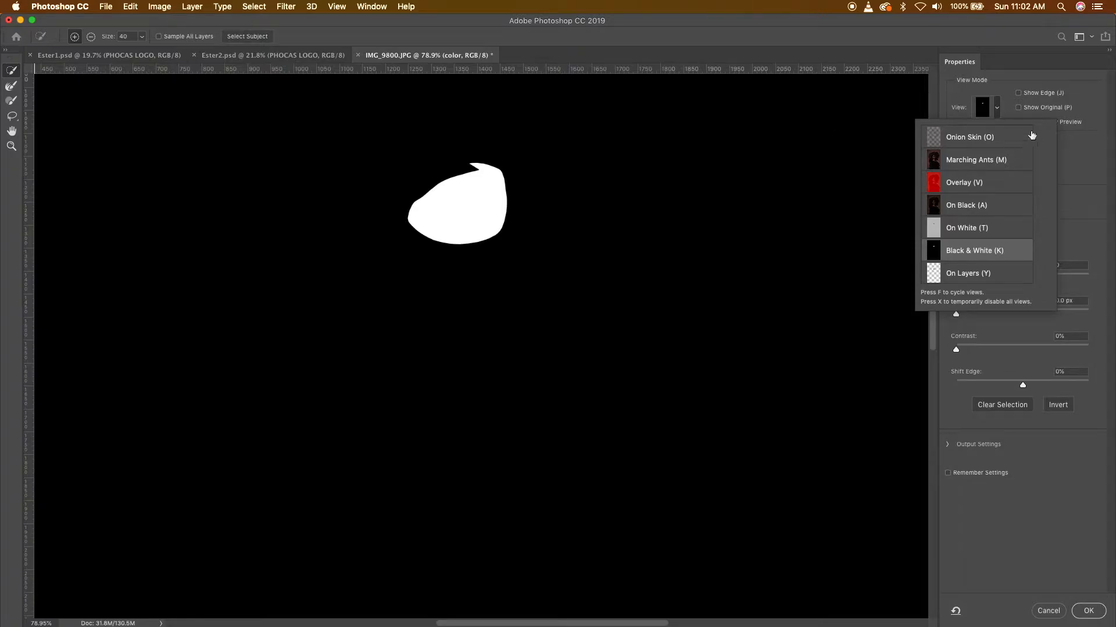
click(991, 85)
drag(957, 315, 1003, 323)
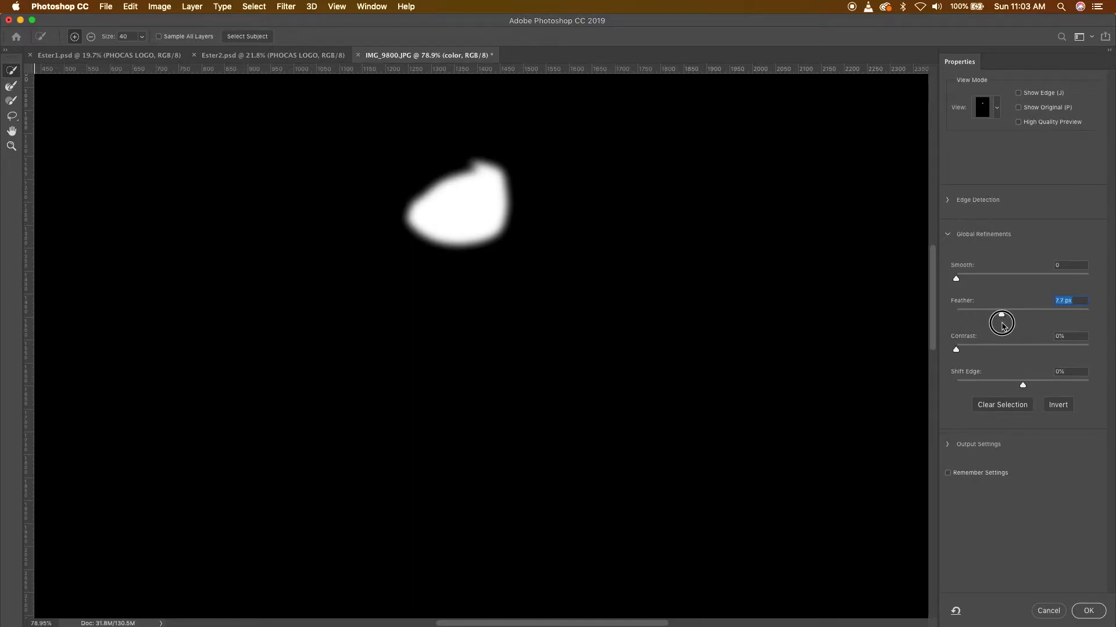
drag(1002, 322, 1002, 322)
click(1048, 610)
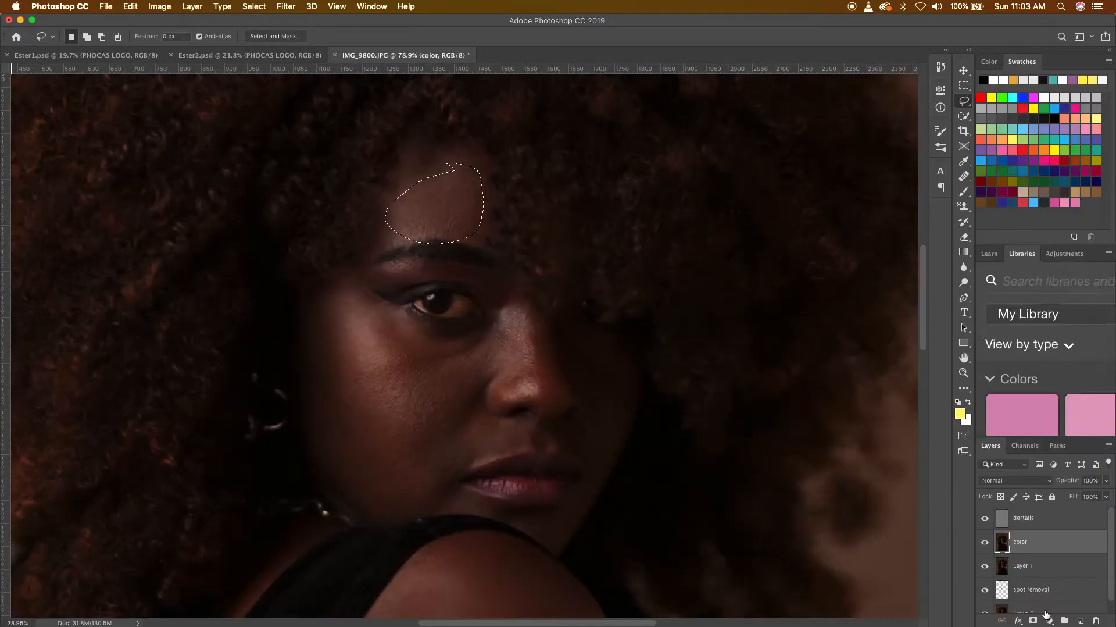
Step: Set the Lasso feather to 7.7 px and reselect the forehead skin between the hairline and the eyebrow
click(148, 33)
text(7.7)
key(Return)
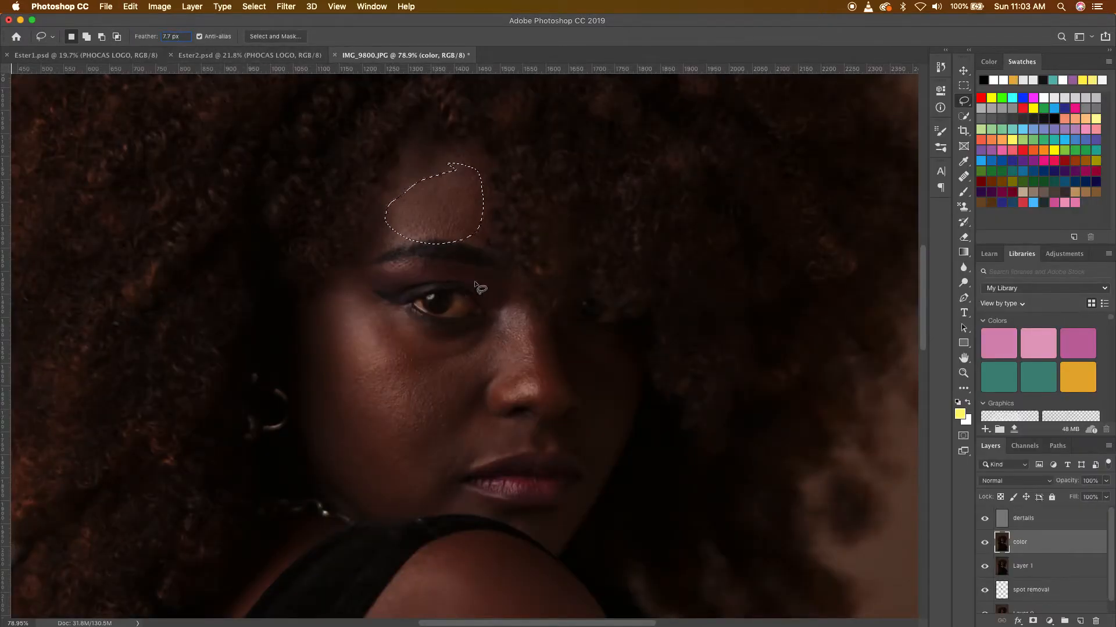
click(485, 256)
click(467, 154)
mouse_move(467, 153)
mouse_down()
mouse_move(426, 155)
mouse_move(376, 244)
mouse_move(464, 242)
mouse_move(484, 222)
mouse_move(473, 142)
mouse_move(468, 152)
mouse_up()
key(super+d)
mouse_move(466, 157)
mouse_down()
mouse_move(481, 179)
mouse_move(479, 235)
mouse_move(388, 242)
mouse_move(407, 155)
mouse_move(426, 165)
mouse_move(468, 159)
mouse_up()
Step: Apply a Gaussian Blur with a 3.0-pixel radius to the selected forehead skin and deselect it
click(286, 6)
mouse_move(349, 145)
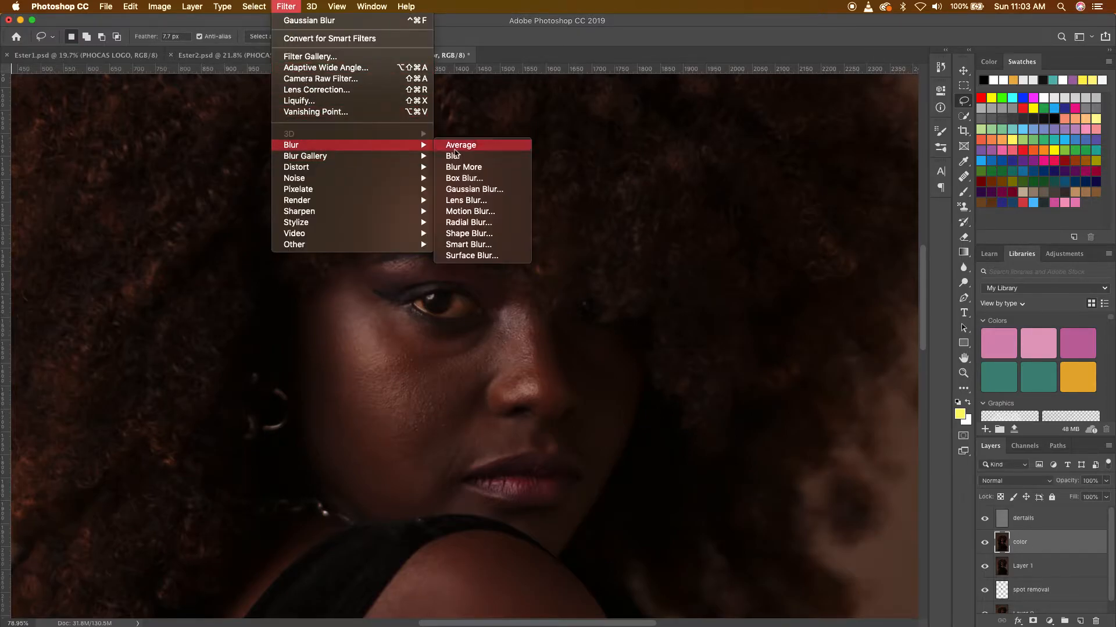
click(489, 189)
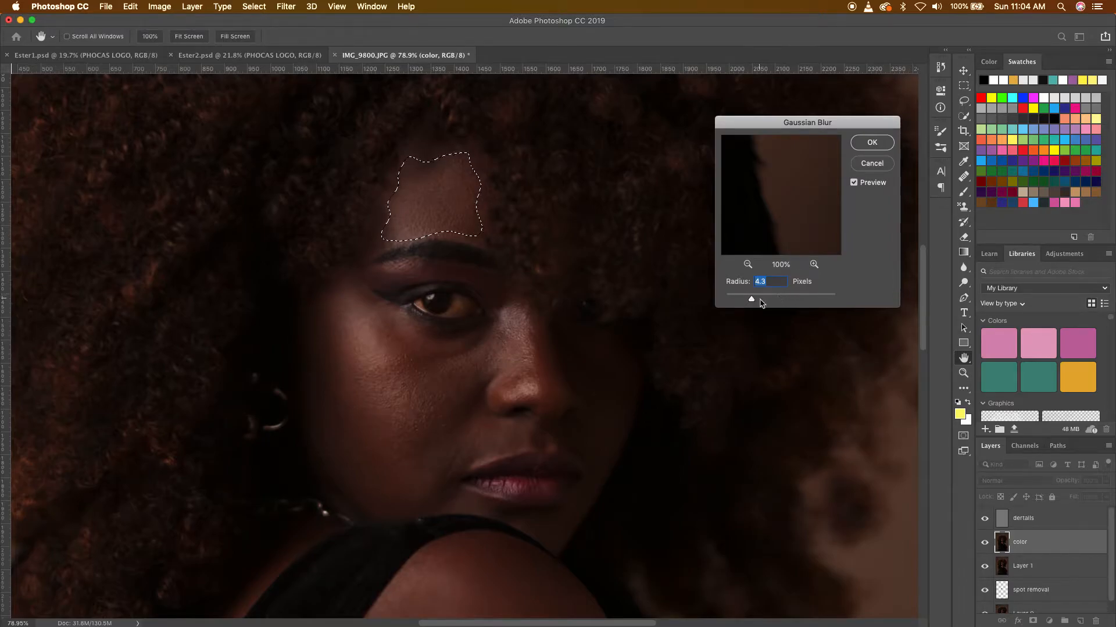
mouse_move(753, 300)
mouse_down()
mouse_move(717, 300)
mouse_move(772, 299)
mouse_up()
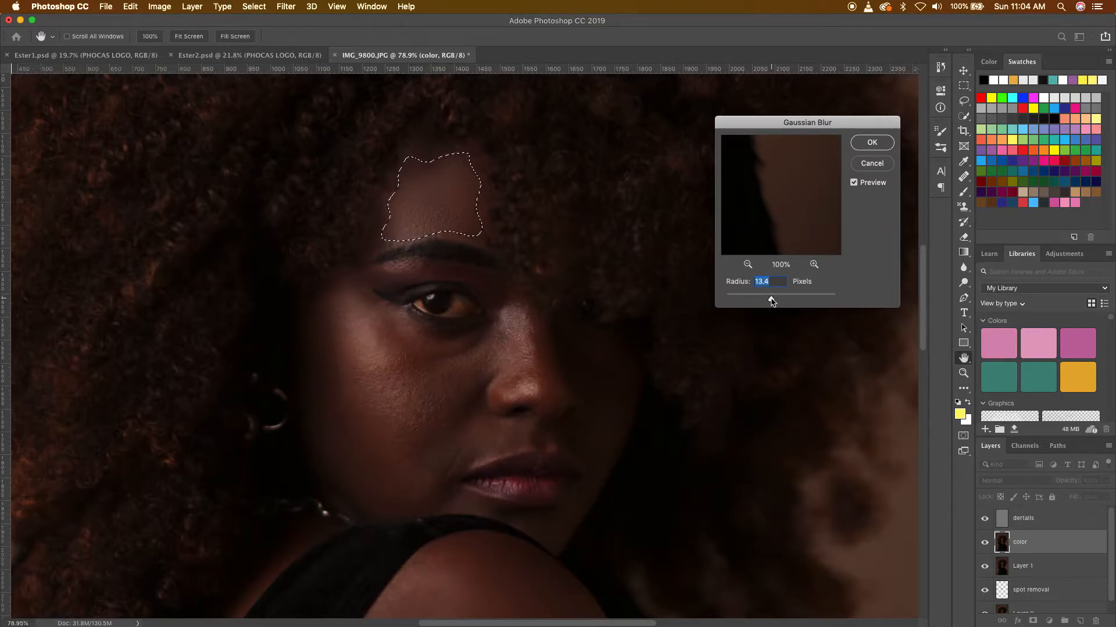
drag(772, 300, 745, 300)
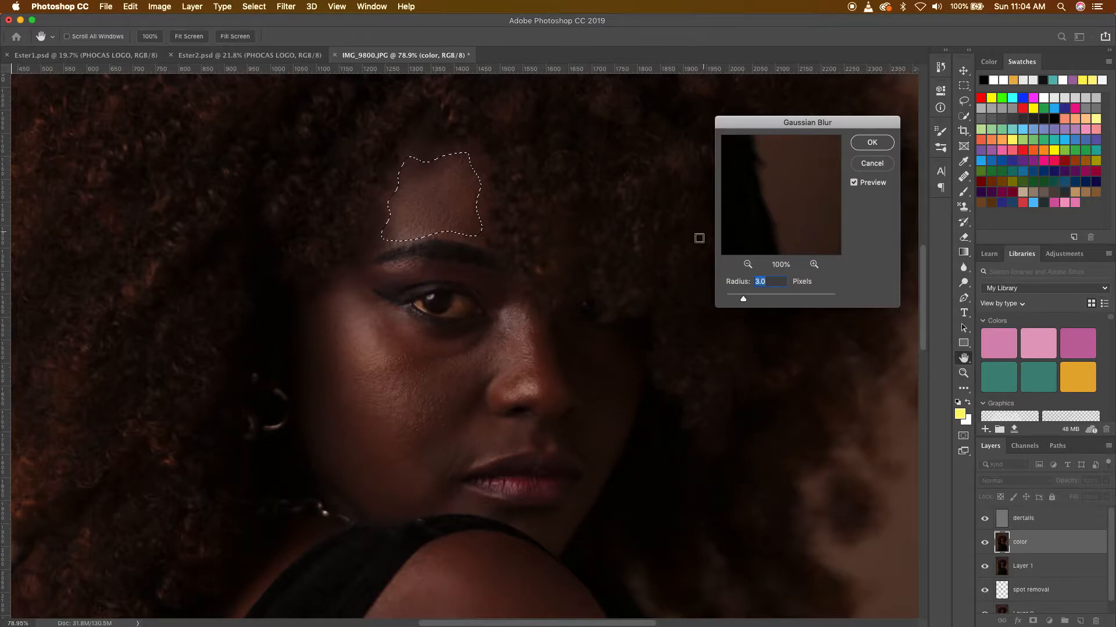
click(873, 142)
click(500, 242)
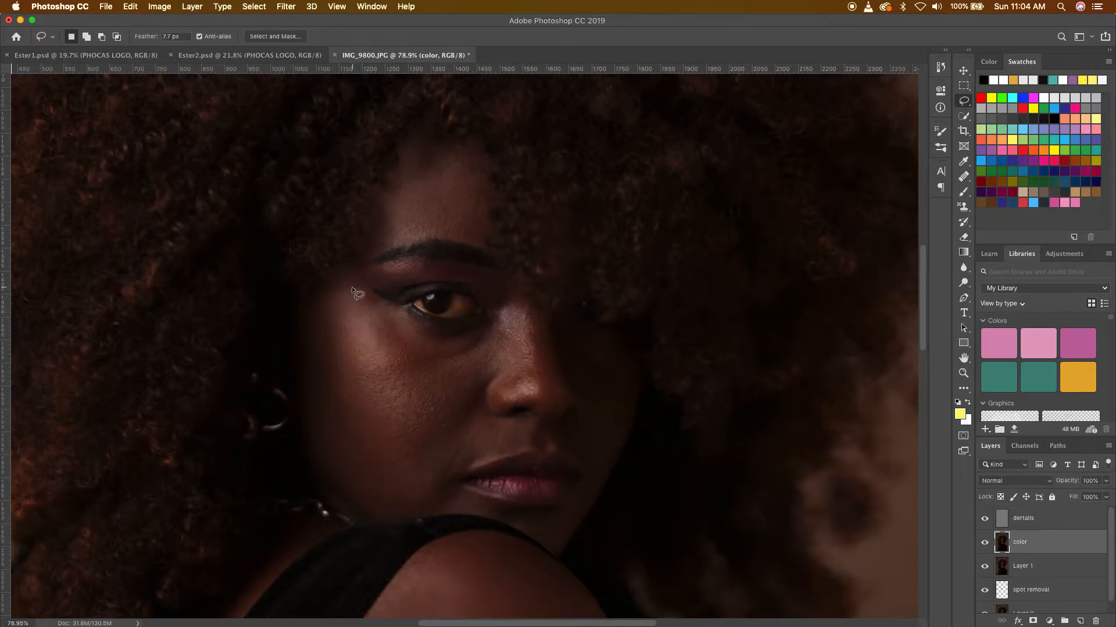
Step: Outline the cheek from below the eye to the jaw with the Lasso, smooth it with a Gaussian Blur and deselect
mouse_move(351, 281)
mouse_down()
mouse_move(430, 376)
mouse_move(480, 344)
mouse_move(502, 357)
mouse_move(485, 335)
mouse_move(451, 356)
mouse_move(416, 353)
mouse_move(358, 302)
mouse_move(339, 297)
mouse_move(323, 311)
mouse_move(320, 440)
mouse_move(384, 513)
mouse_move(433, 500)
mouse_move(476, 424)
mouse_move(498, 326)
mouse_up()
click(285, 7)
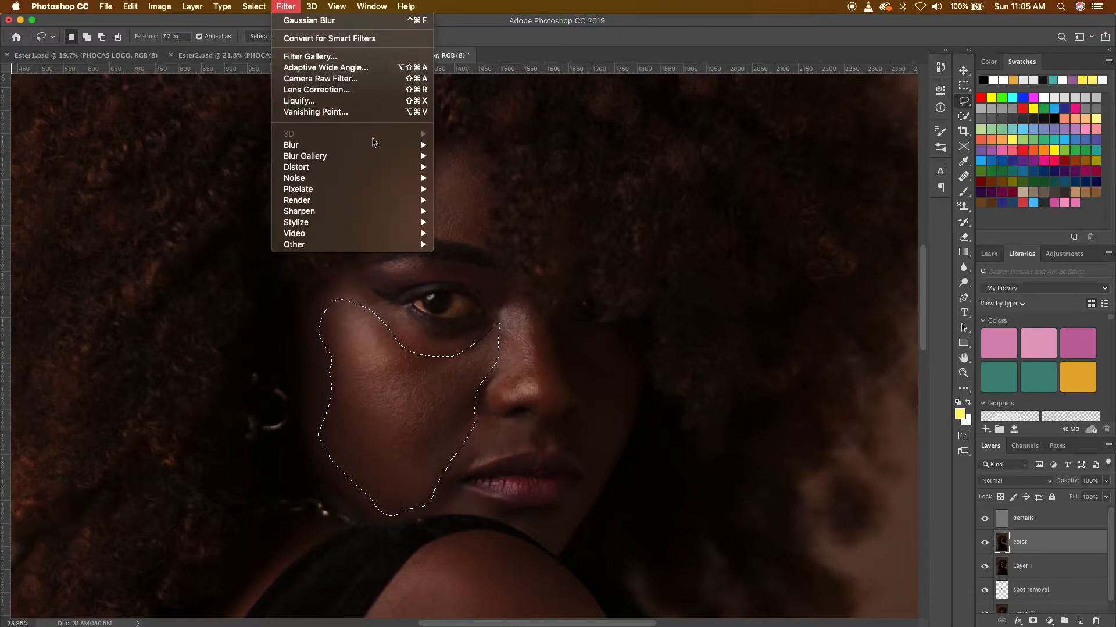
mouse_move(381, 145)
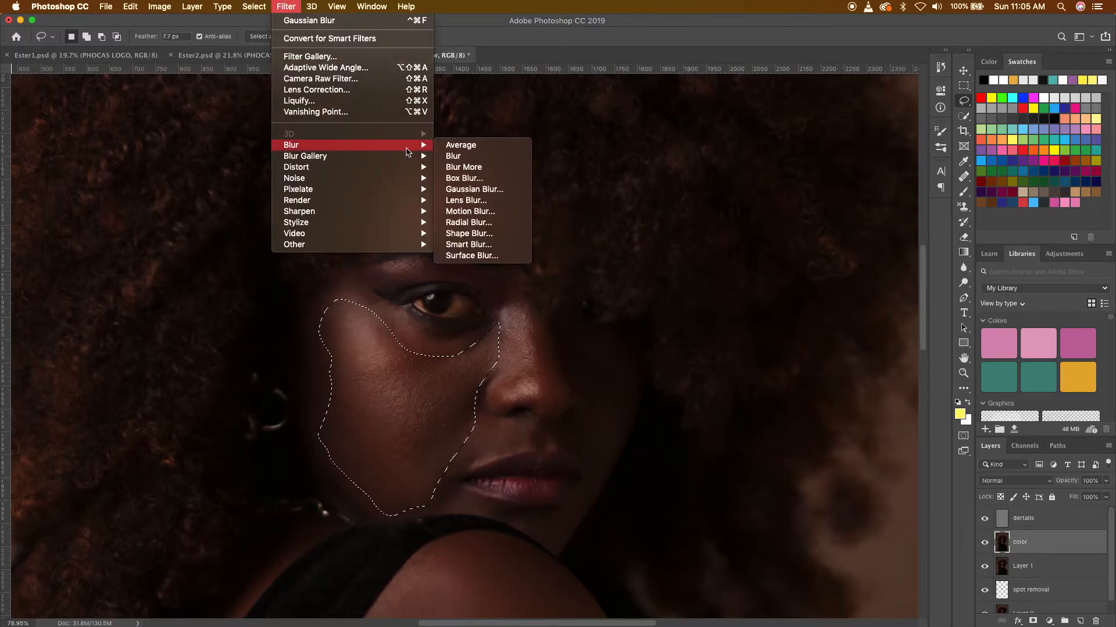
click(501, 190)
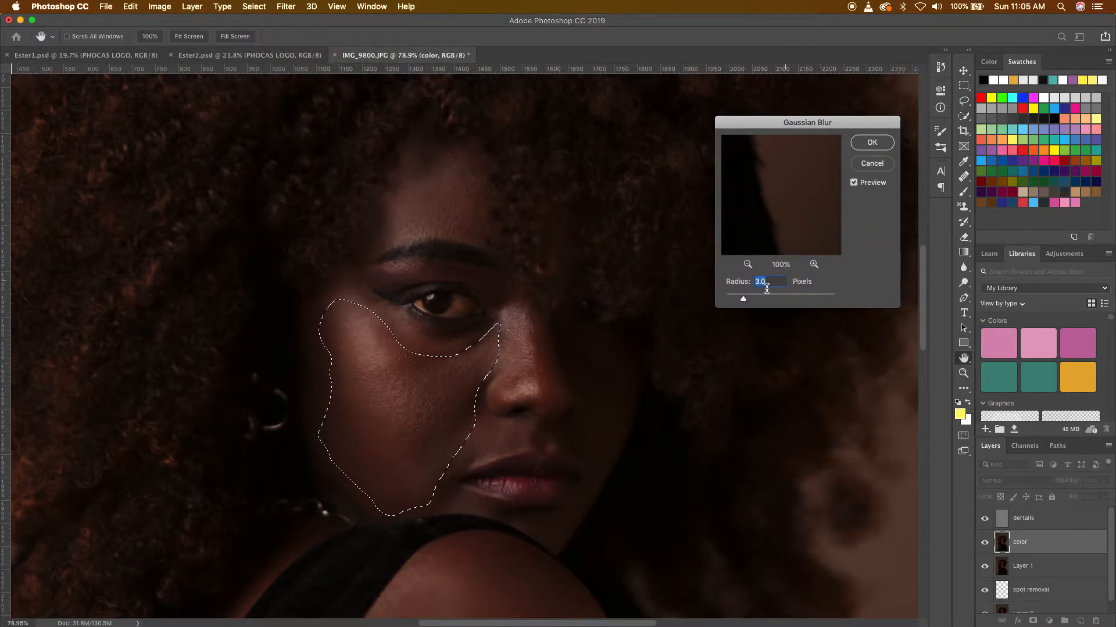
mouse_move(746, 301)
mouse_down()
mouse_move(730, 303)
mouse_move(763, 302)
mouse_move(745, 299)
mouse_up()
click(872, 142)
key(ctrl+d)
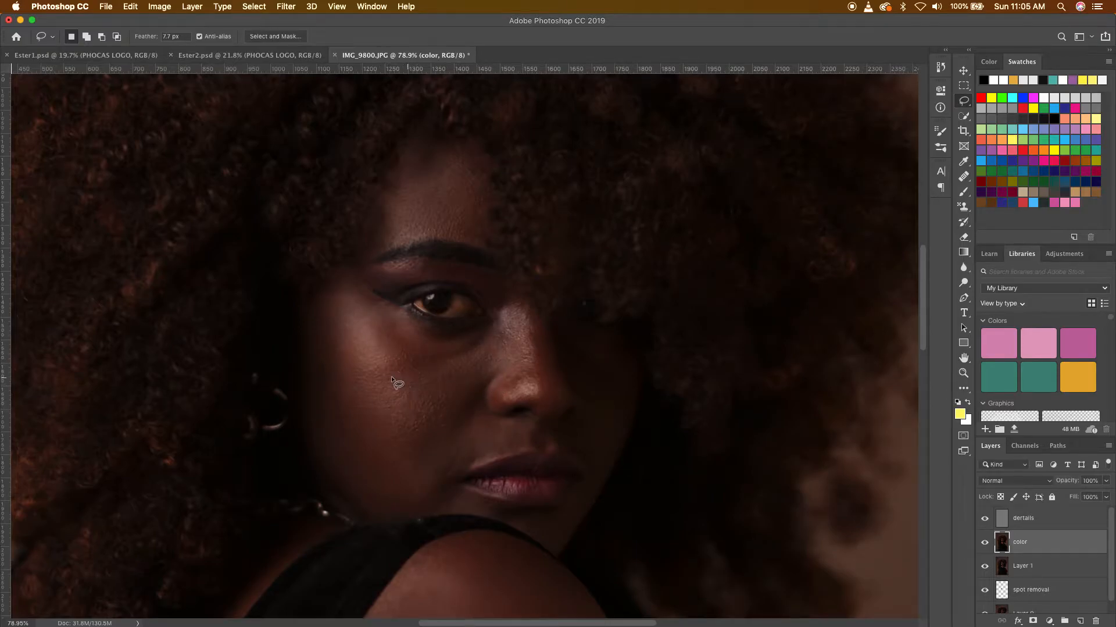
Step: Examine the smoothed face and the shoulder skin at different zoom levels
scroll(504, 403, down, 5)
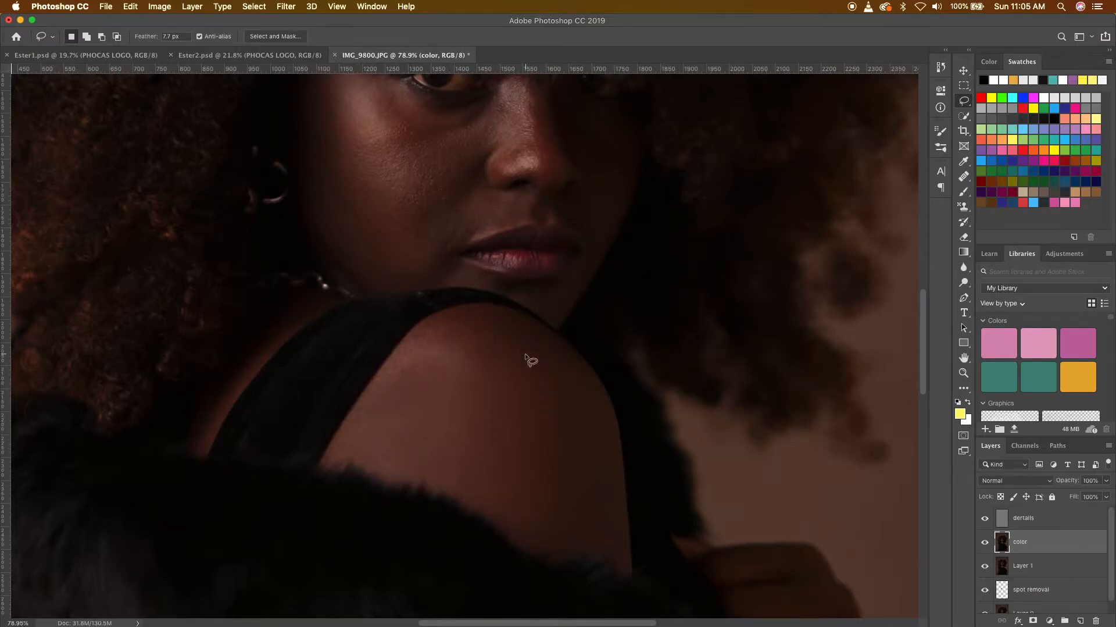
scroll(517, 370, down, 3)
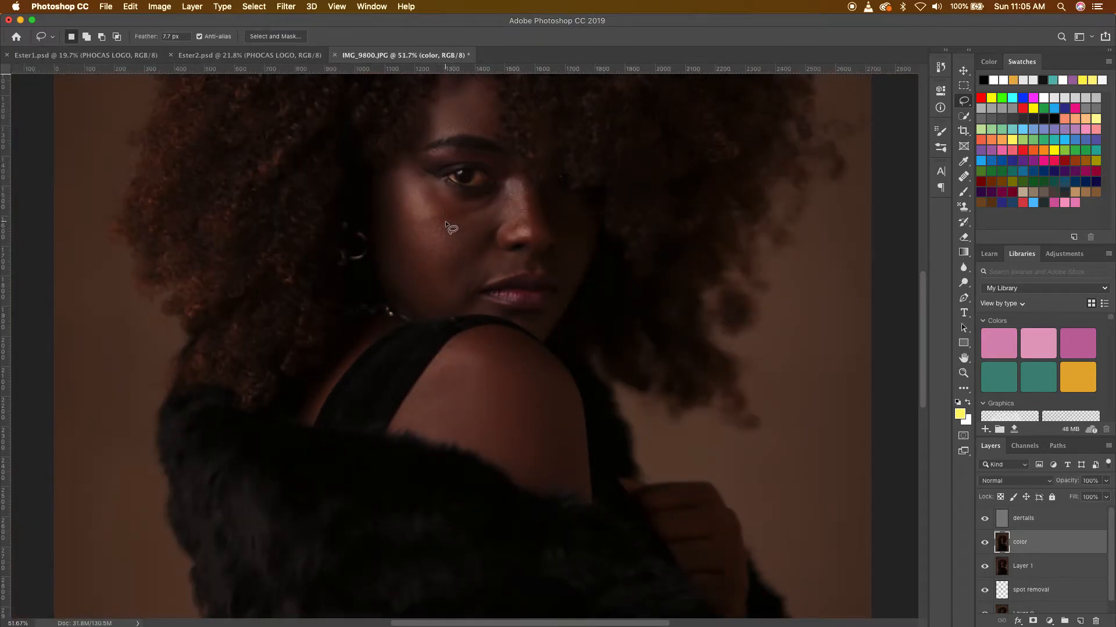
scroll(468, 198, up, 3)
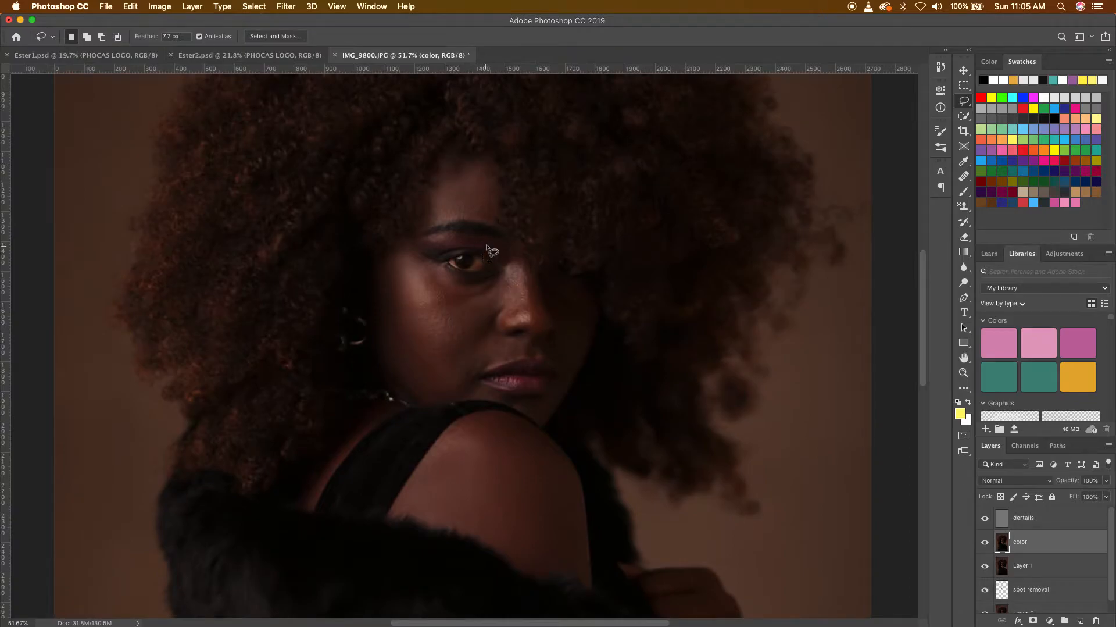
scroll(487, 248, up, 3)
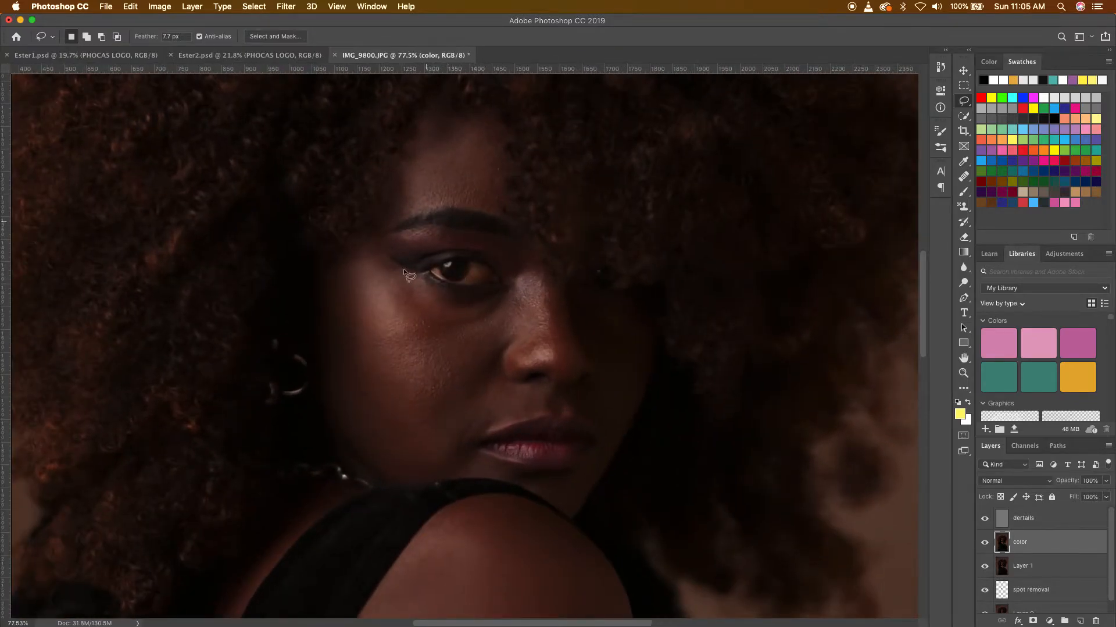
scroll(561, 385, down, 3)
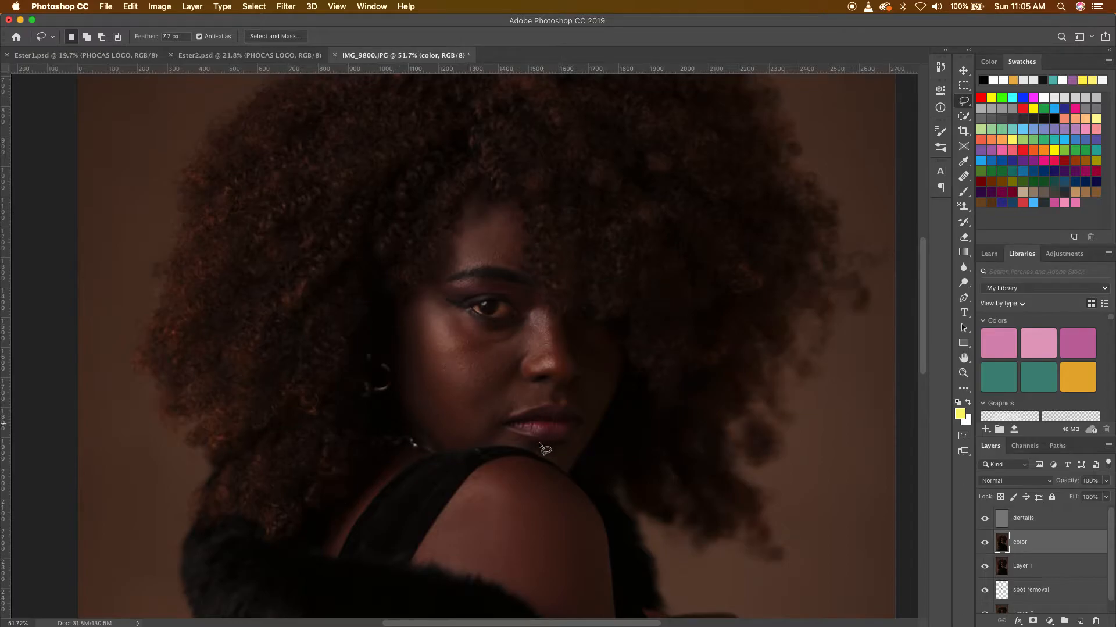
scroll(528, 349, down, 4)
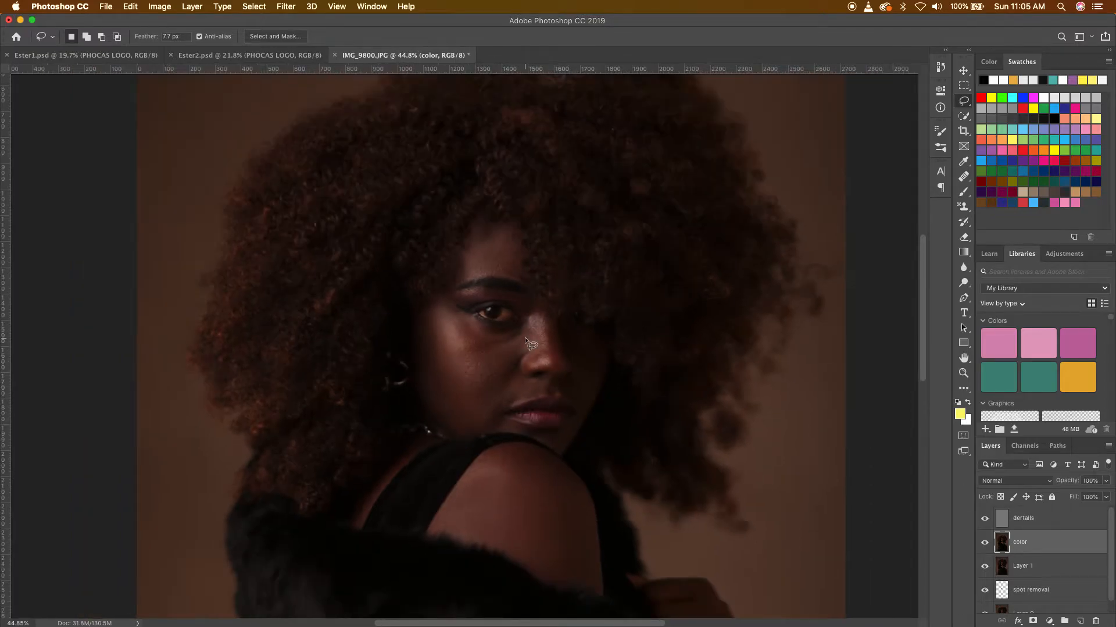
Step: Stamp all visible layers into a new merged layer above the details layer
scroll(528, 343, down, 1)
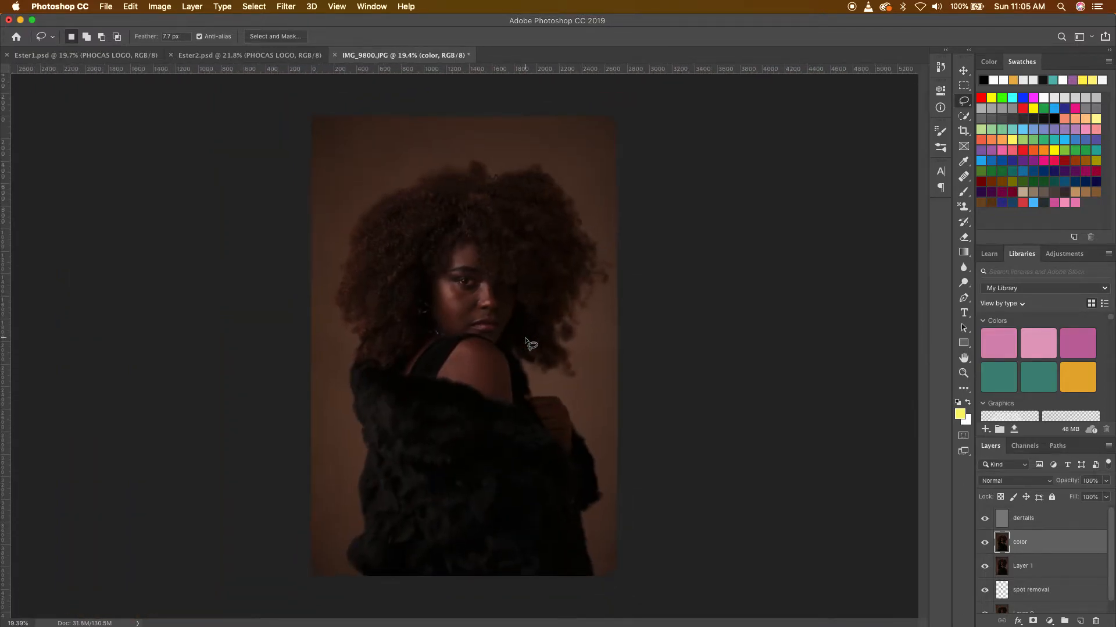
key(alt+bracketright)
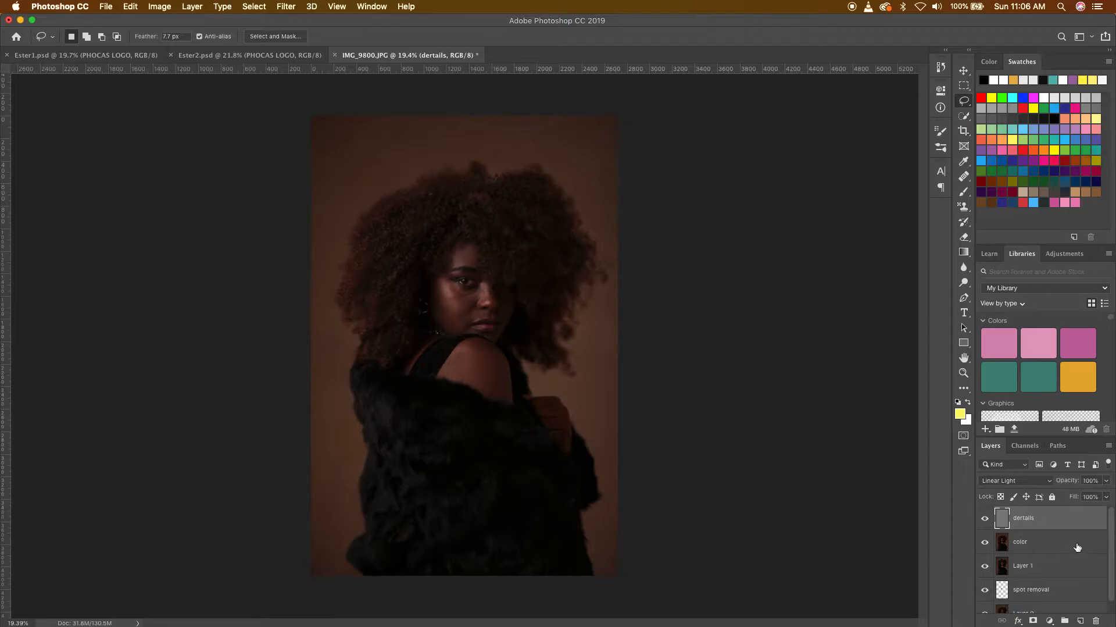
key(super+alt+shift+e)
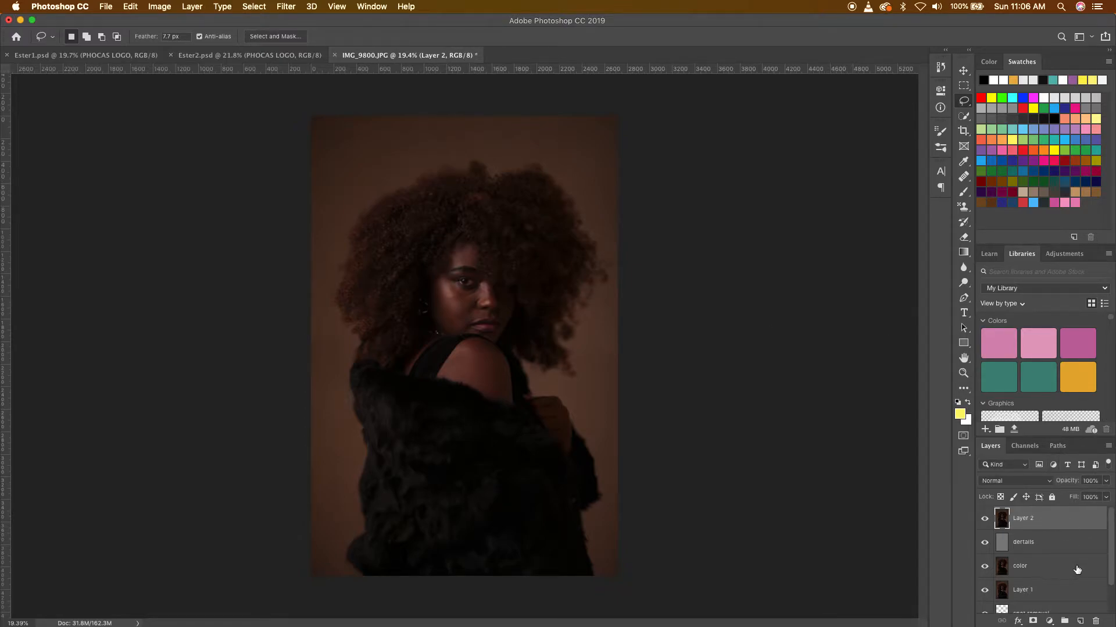
Step: Add a Curves adjustment layer above the merged layer and raise the curve's darker tones to brighten the image
click(1049, 620)
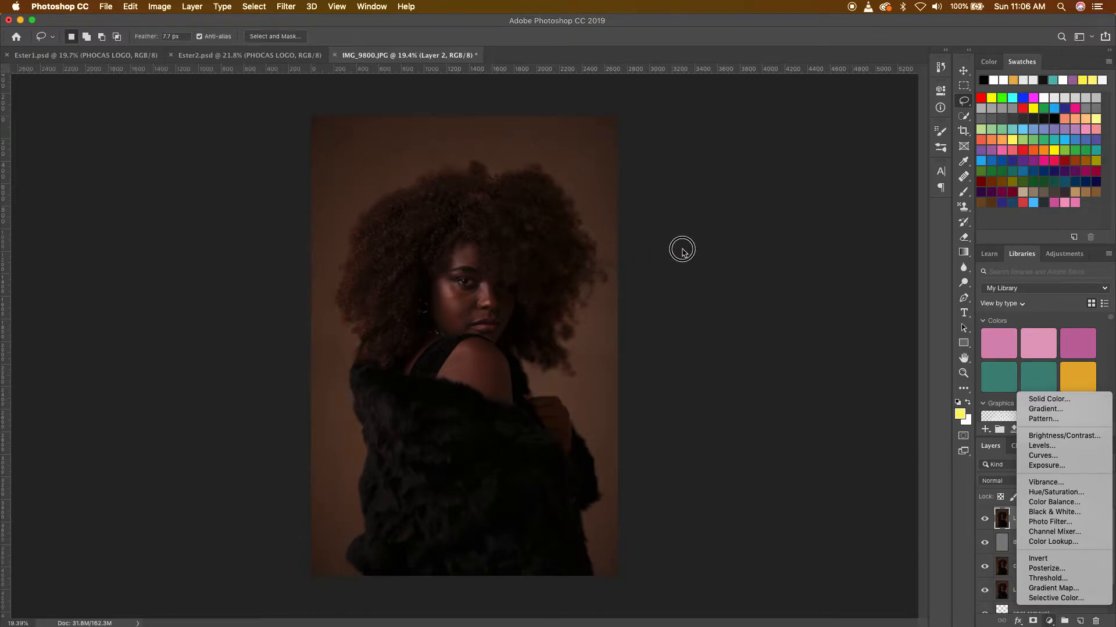
click(681, 249)
click(1049, 621)
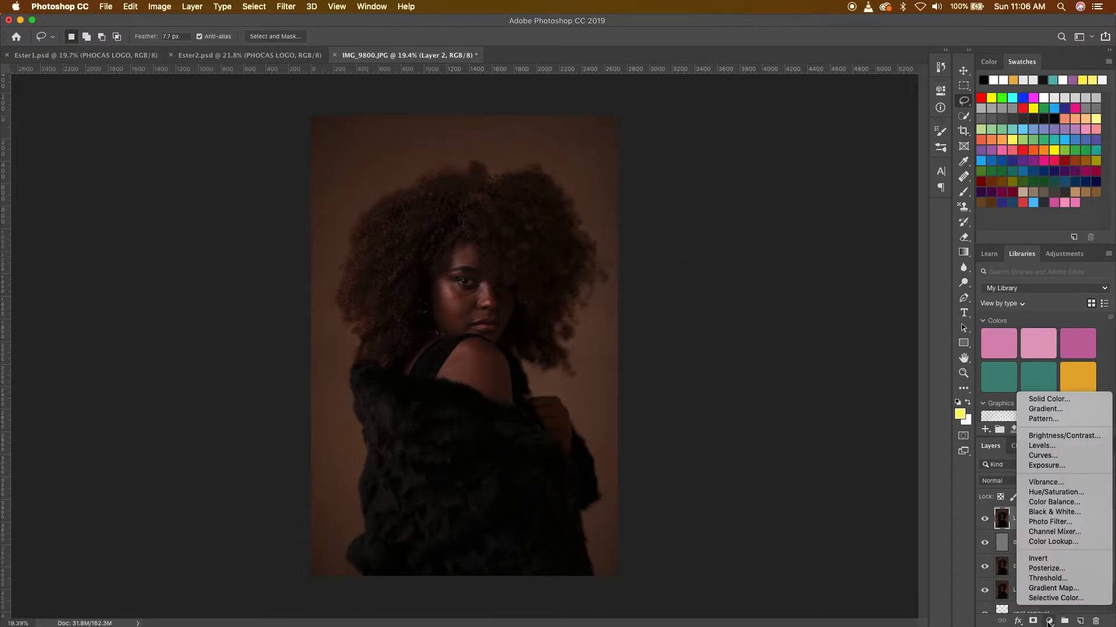
click(1047, 456)
drag(828, 233, 824, 221)
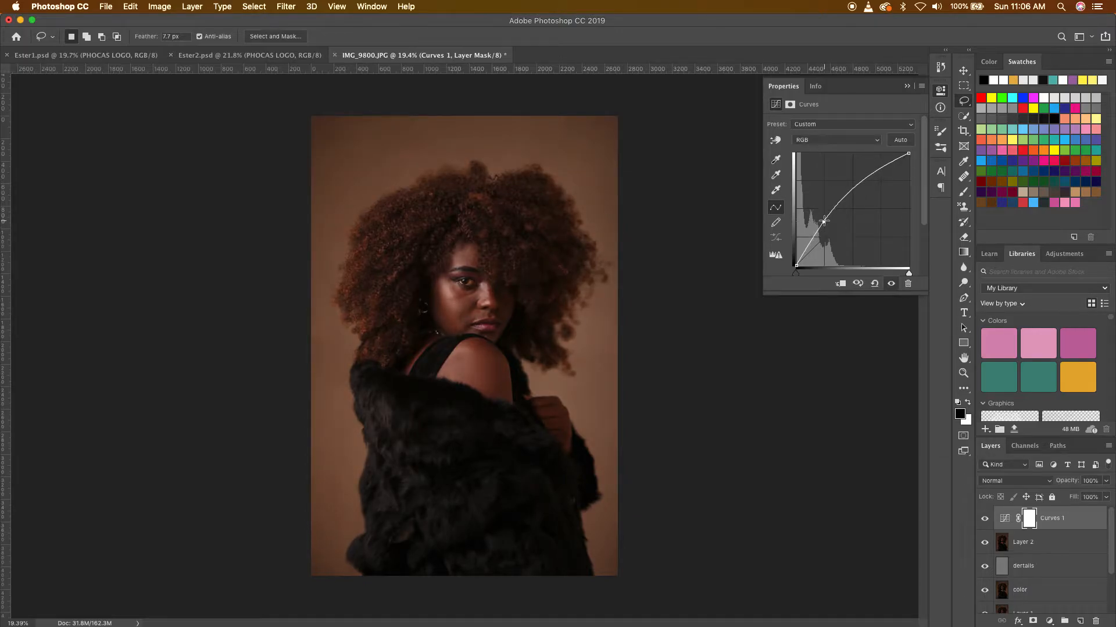
Step: Rename the Curves layer as eyes and invert its layer mask to black
double_click(1057, 516)
text(eyes)
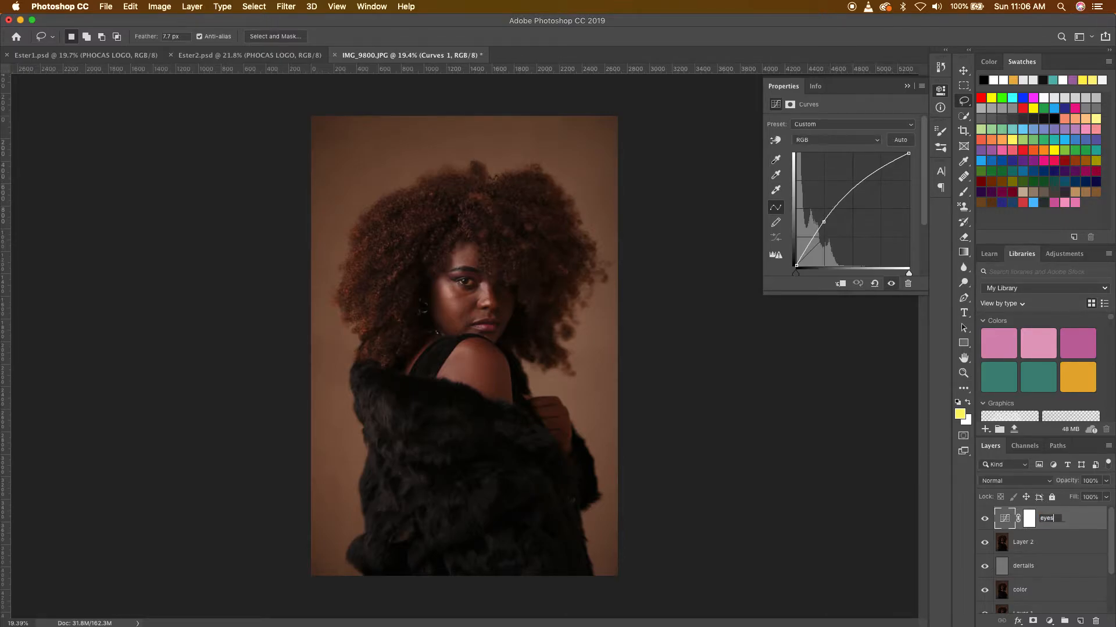
click(1084, 521)
click(1029, 518)
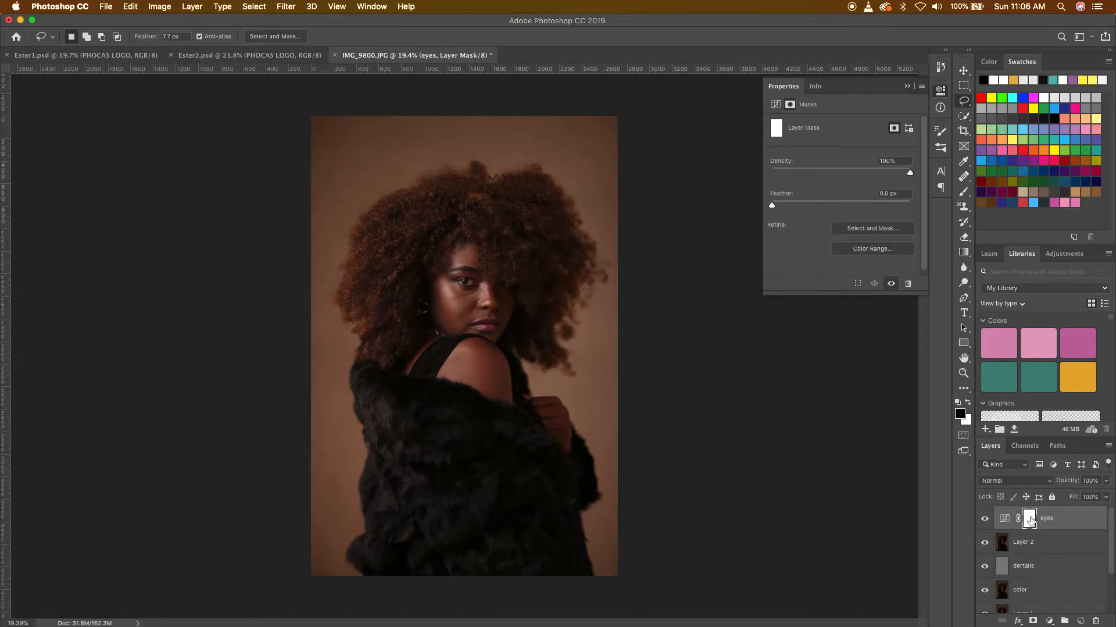
key(super+i)
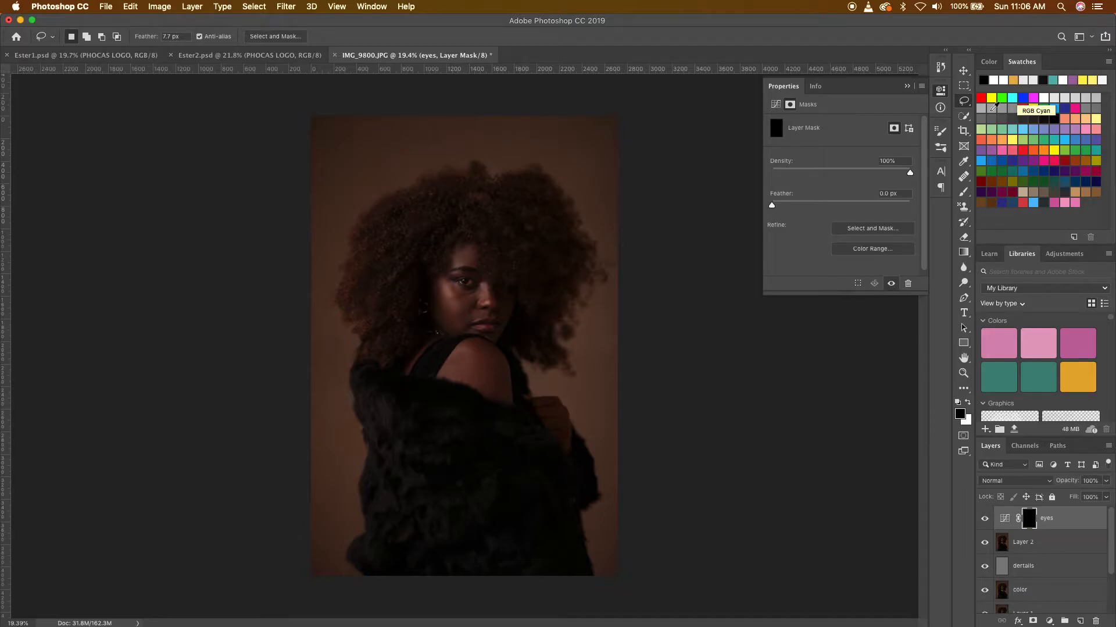
Step: Paint white over the visible eye on the eyes mask with a small soft round brush at 72% opacity
click(963, 191)
click(968, 400)
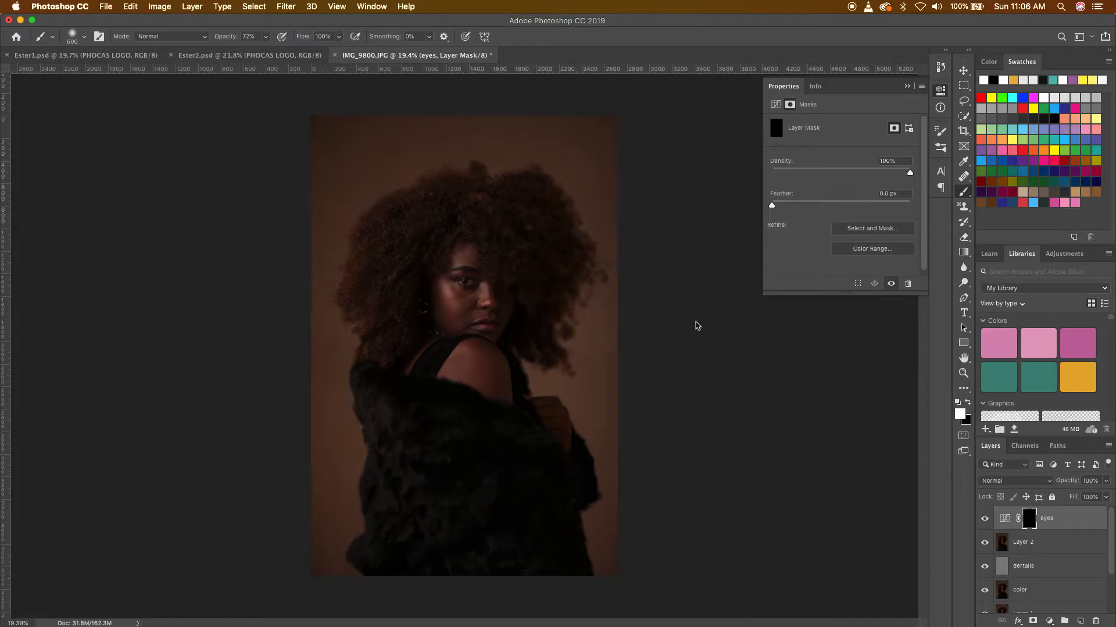
click(83, 37)
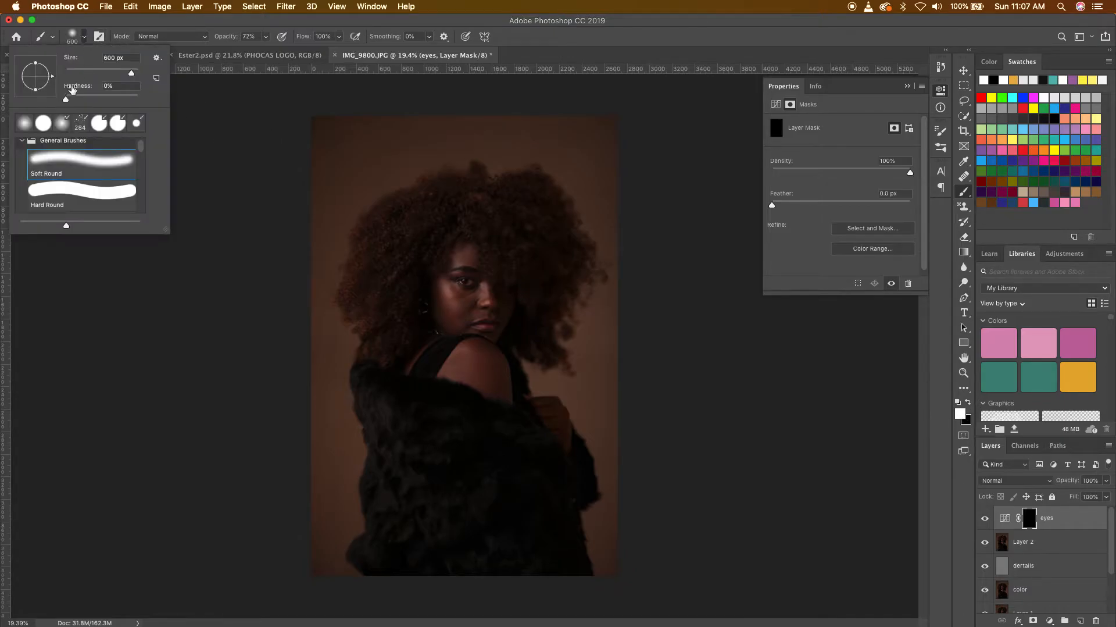
click(536, 39)
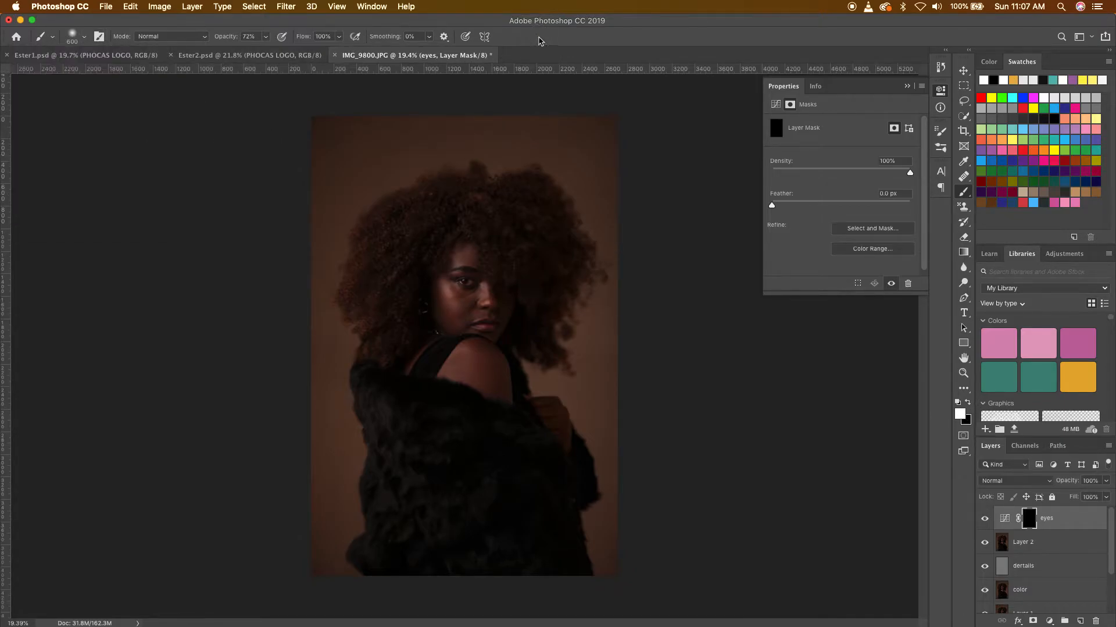
scroll(477, 273, up, 10)
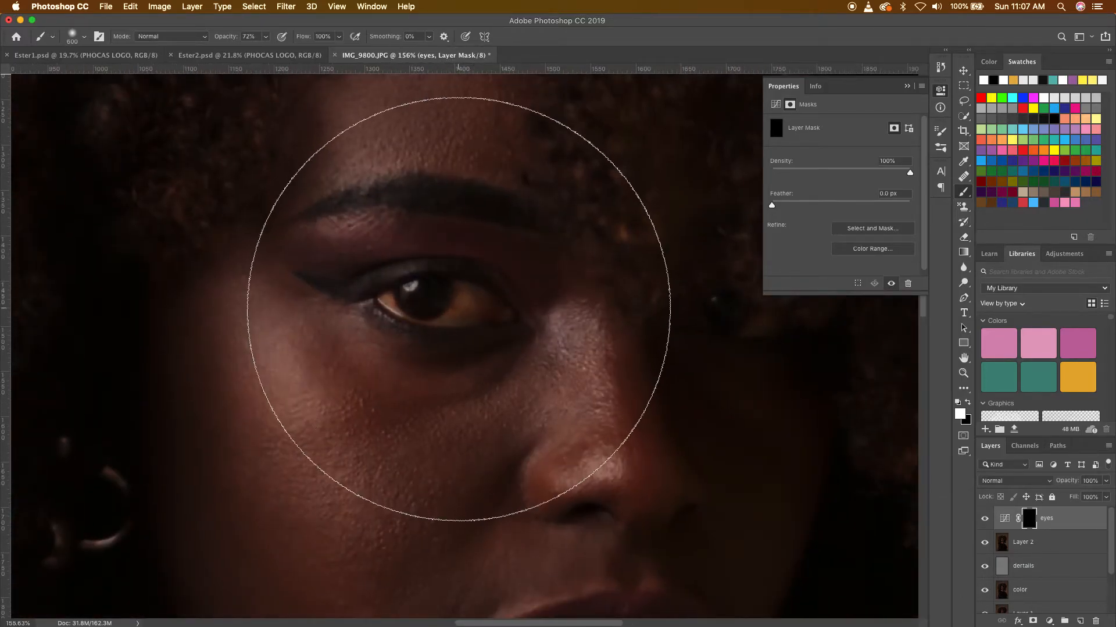
key(bracketleft)
key(bracketleft)
key(bracketleft)
key(bracketleft)
key(bracketleft)
key(bracketleft)
key(bracketleft)
key(bracketleft)
key(bracketleft)
key(bracketleft)
key(bracketleft)
key(bracketleft)
key(bracketleft)
key(bracketleft)
key(bracketleft)
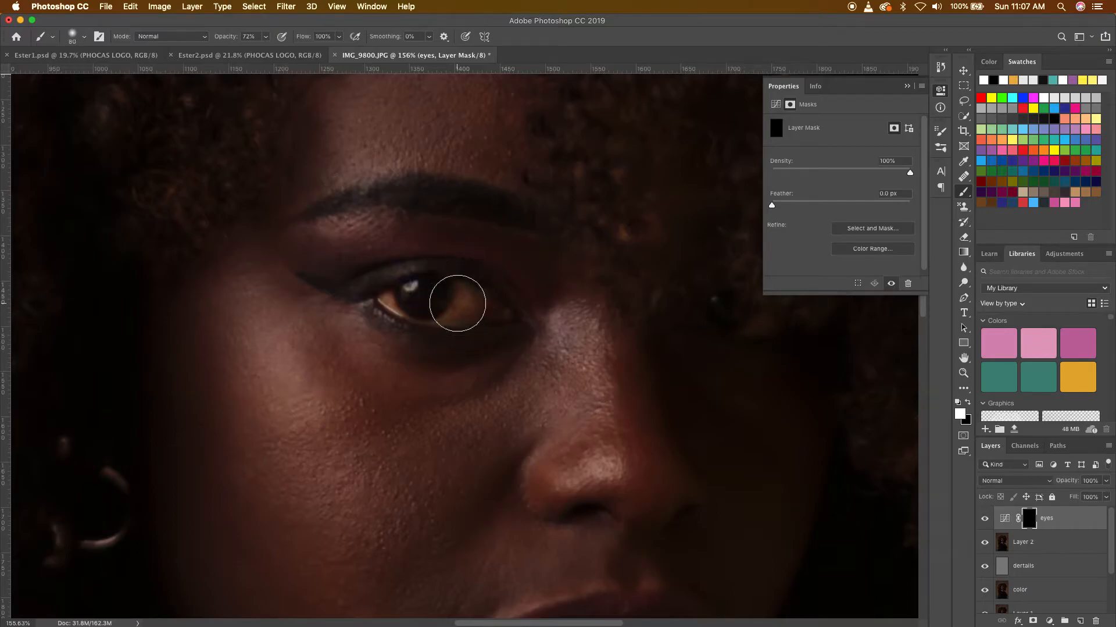
key(bracketleft)
key(bracketleft)
mouse_move(460, 289)
mouse_down()
mouse_move(507, 314)
mouse_move(452, 317)
mouse_move(467, 296)
mouse_move(438, 323)
mouse_move(474, 327)
mouse_move(406, 320)
mouse_move(382, 299)
mouse_move(418, 325)
mouse_move(456, 317)
mouse_move(468, 288)
mouse_move(495, 308)
mouse_up()
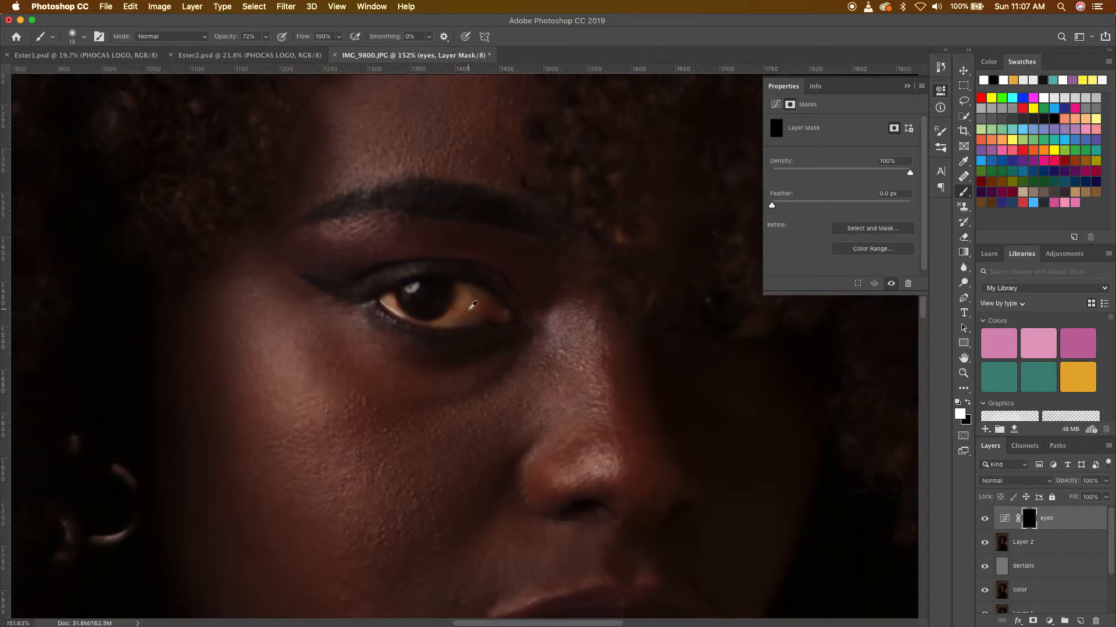
Step: Paint over the visible eye again, and touch up the shadowed eye under the hair at 53% brush opacity
key(super+0)
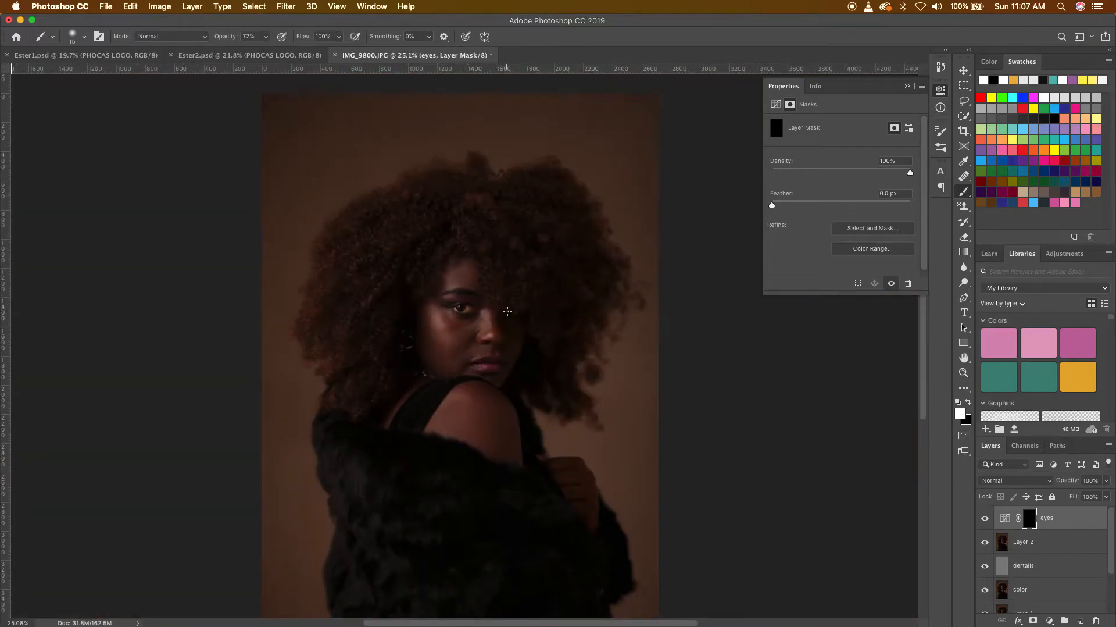
scroll(511, 306, down, 1)
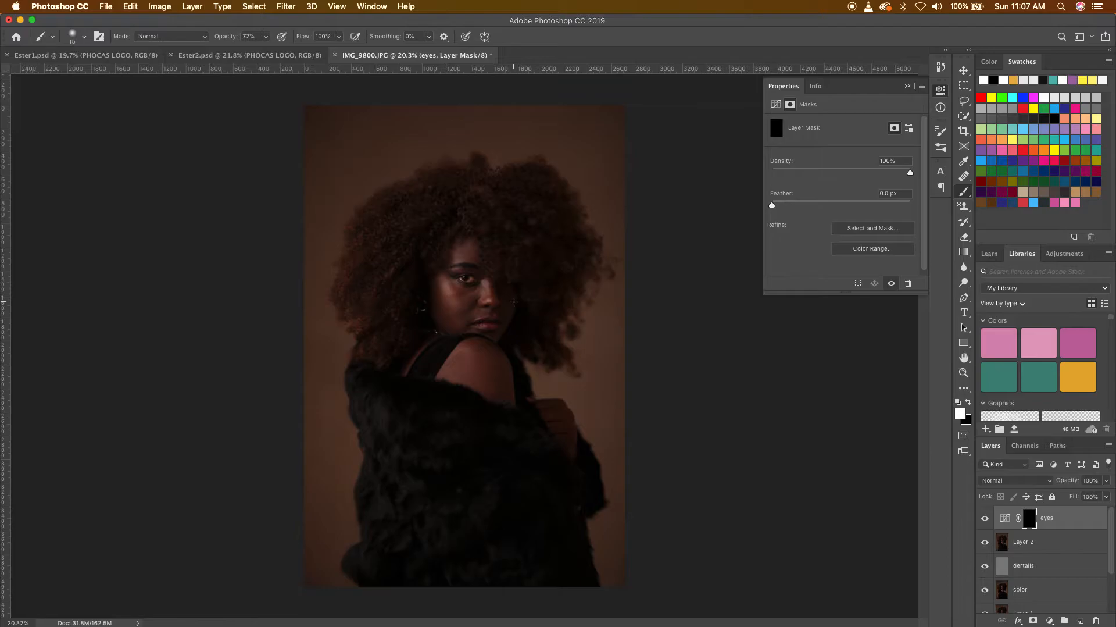
scroll(514, 301, up, 5)
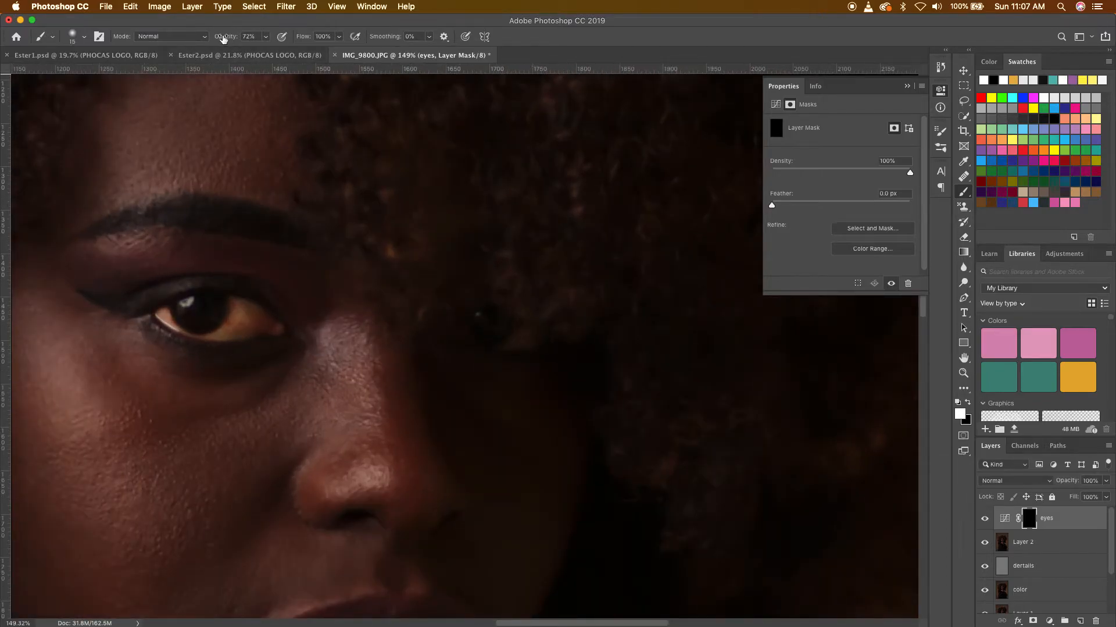
drag(222, 39, 254, 42)
mouse_move(244, 311)
mouse_down()
mouse_move(239, 303)
mouse_move(275, 327)
mouse_move(242, 309)
mouse_move(229, 324)
mouse_move(249, 316)
mouse_move(244, 331)
mouse_move(156, 314)
mouse_move(202, 326)
mouse_up()
drag(219, 39, 191, 40)
mouse_move(537, 338)
mouse_down()
mouse_move(524, 338)
mouse_move(534, 340)
mouse_up()
scroll(394, 363, down, 10)
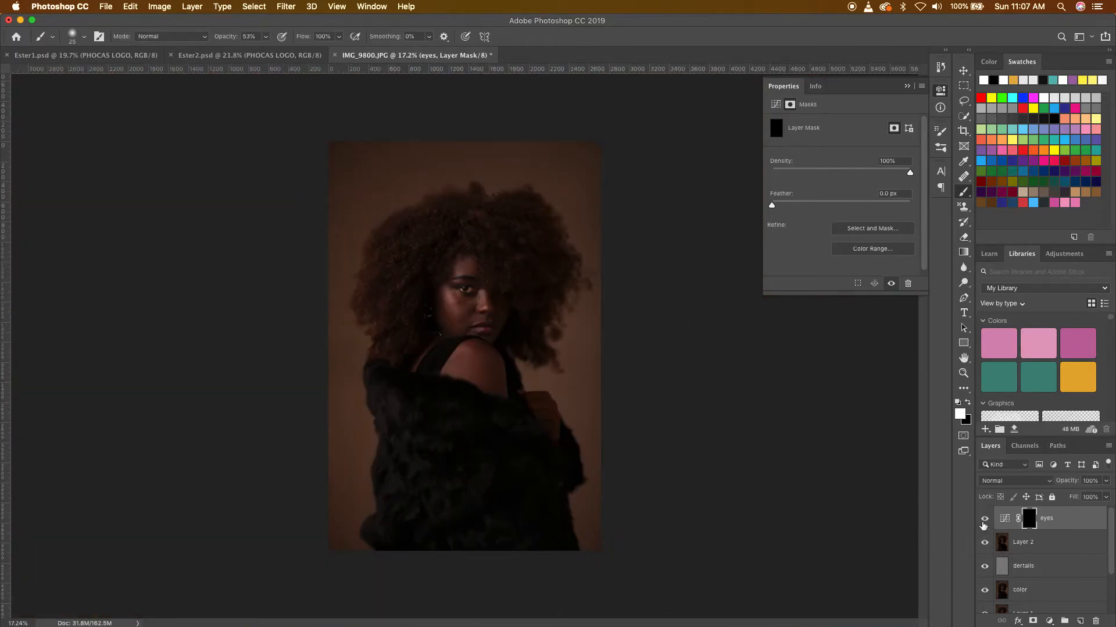
Step: Compare the portrait with and without the eyes layer, both close up and as a whole
scroll(474, 233, up, 6)
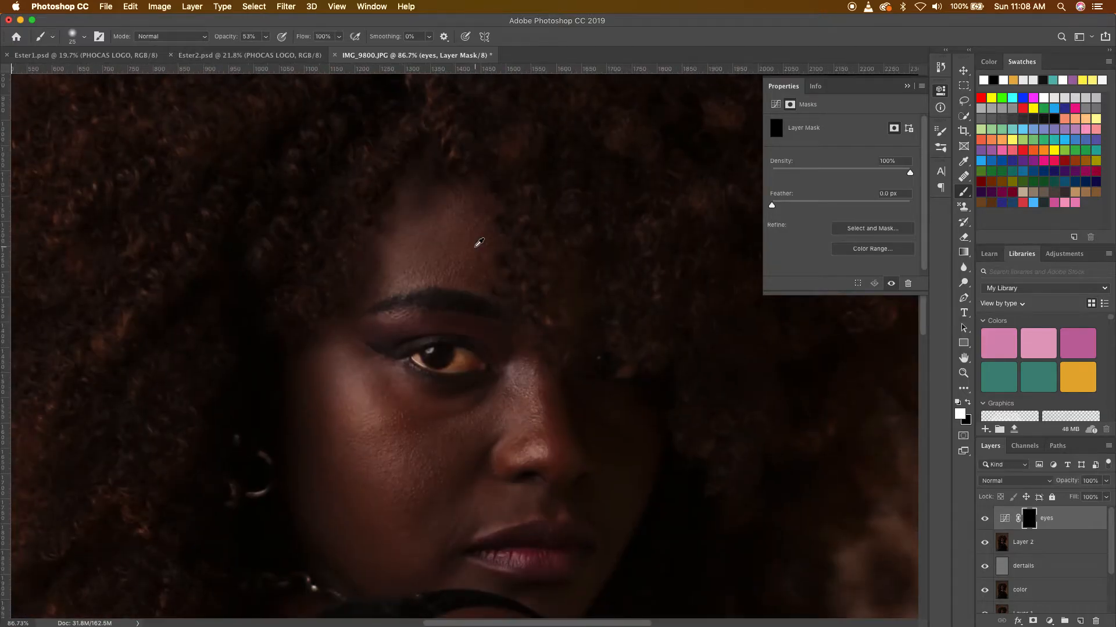
scroll(479, 242, down, 1)
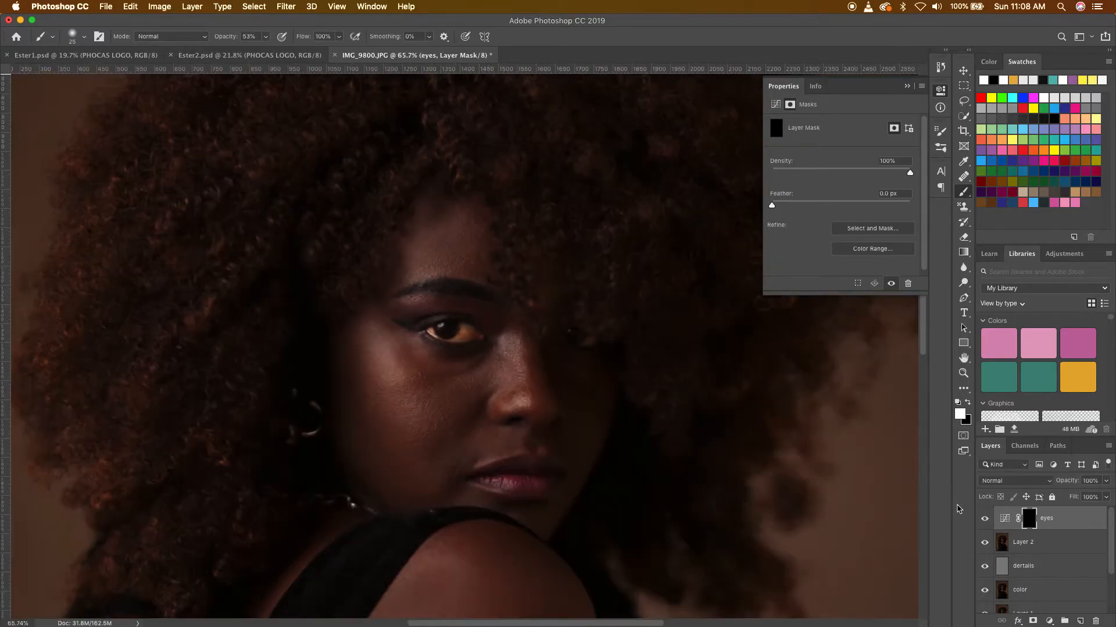
click(985, 518)
click(985, 518)
click(985, 518)
click(985, 518)
scroll(586, 370, down, 7)
scroll(490, 279, up, 3)
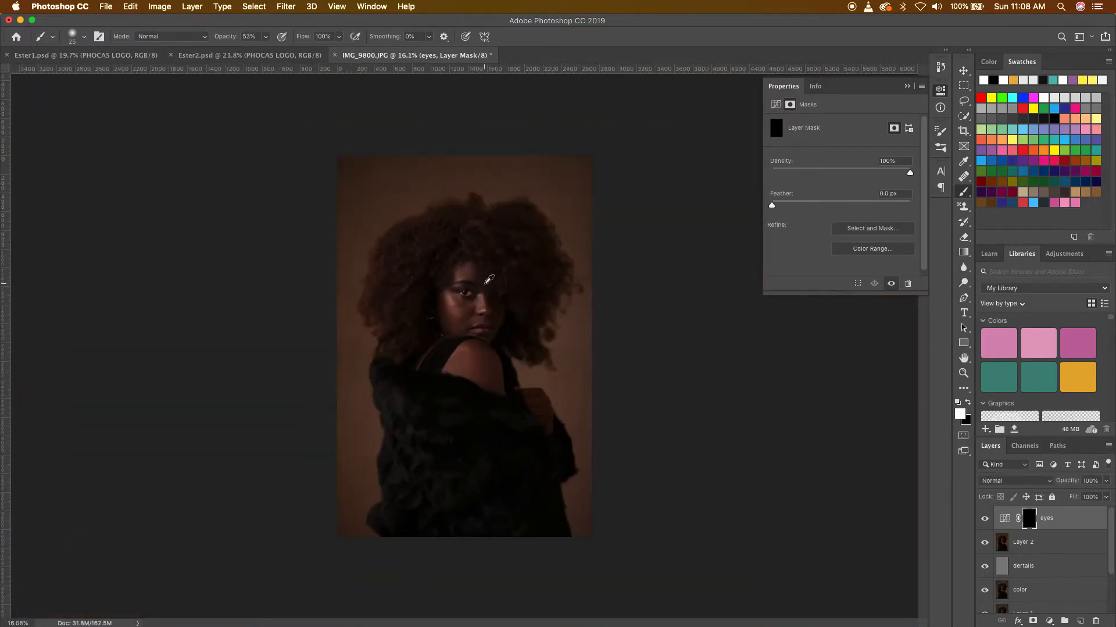
scroll(490, 279, down, 1)
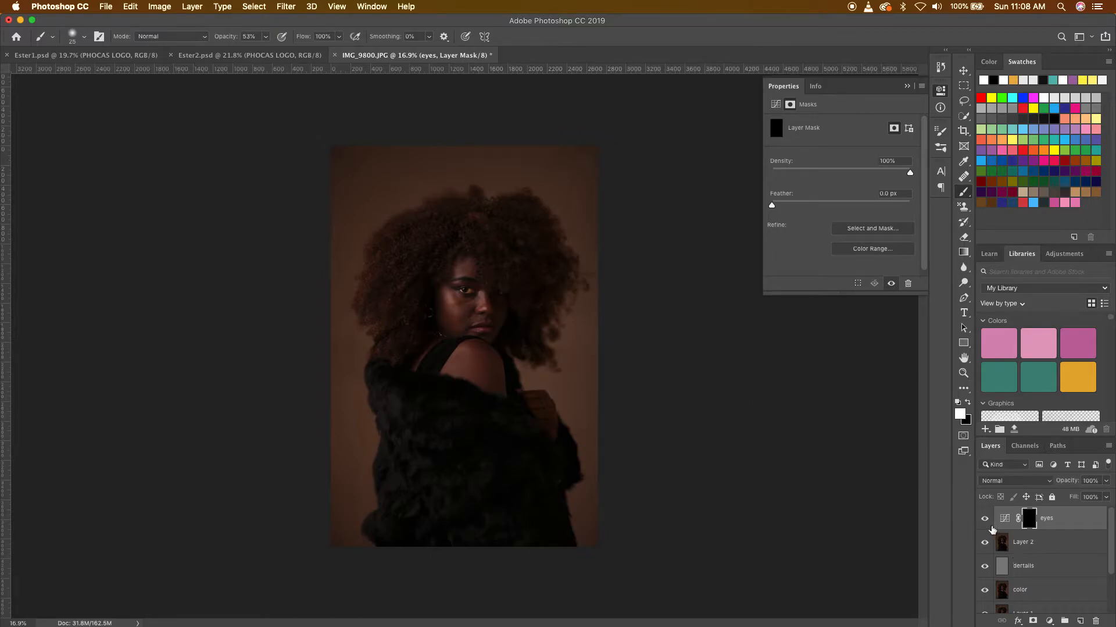
click(986, 518)
click(985, 518)
click(986, 518)
click(985, 518)
Step: Lower the eyes layer's opacity to 71%, checking the eyes with the layer hidden and shown
drag(1068, 481, 1055, 483)
click(986, 518)
click(985, 518)
click(985, 518)
click(985, 517)
drag(1071, 484, 1065, 483)
click(985, 518)
click(986, 518)
click(908, 86)
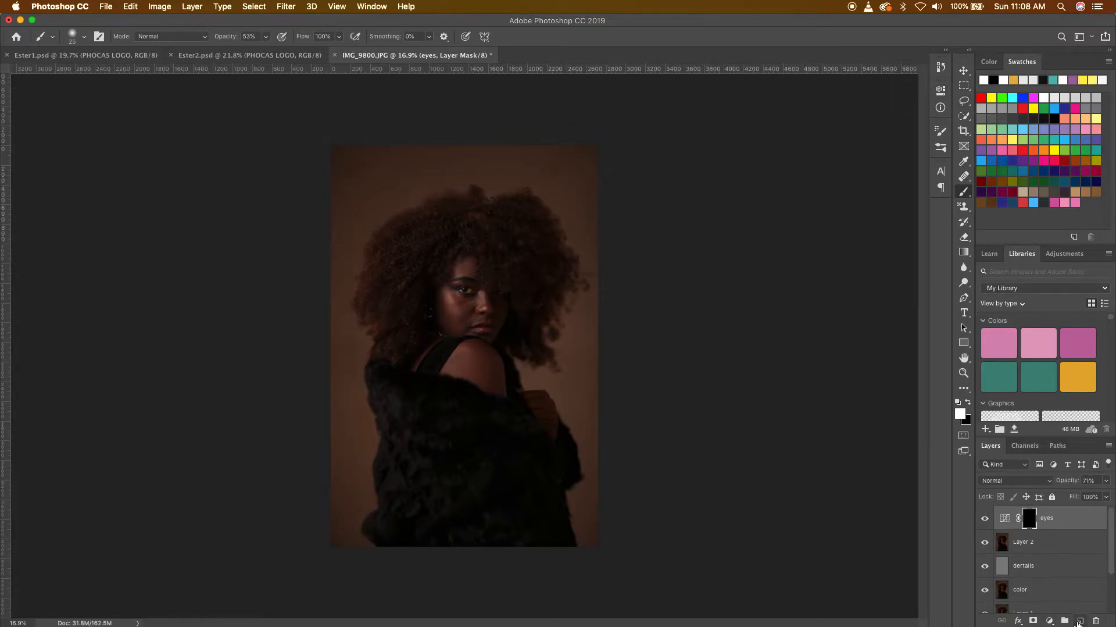
Step: Add another Curves adjustment layer above the eyes layer and name it hair
click(1050, 620)
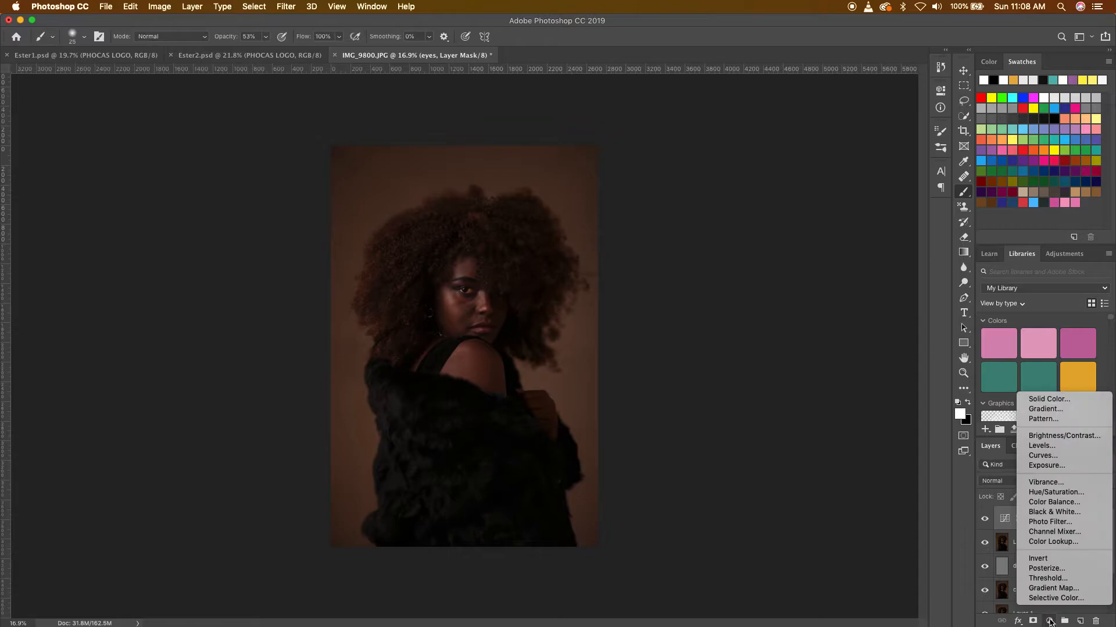
click(1045, 456)
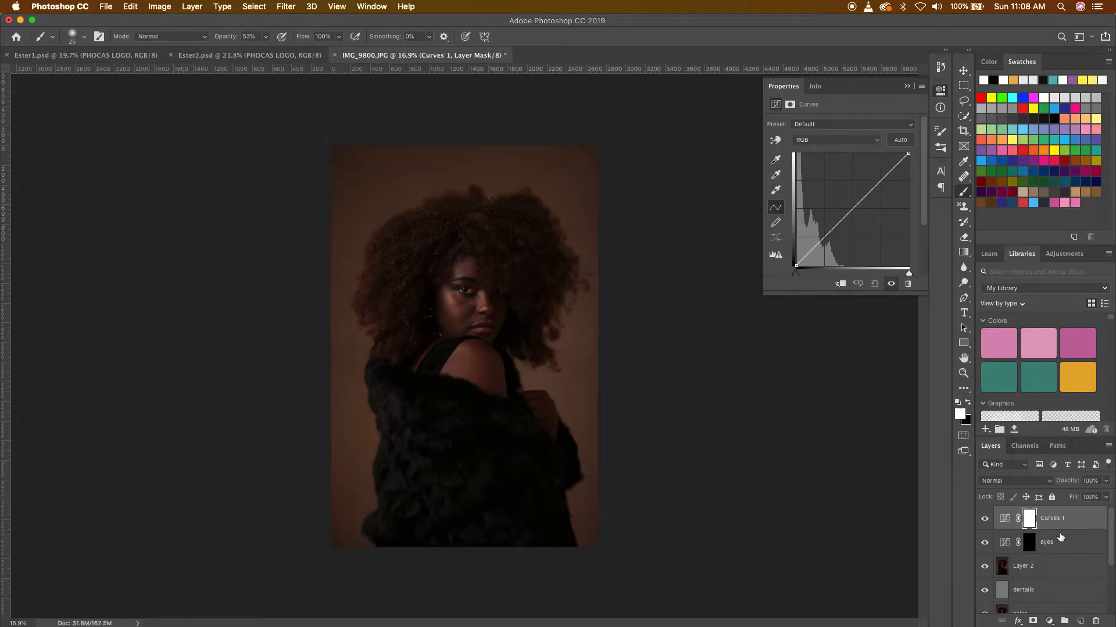
double_click(1054, 516)
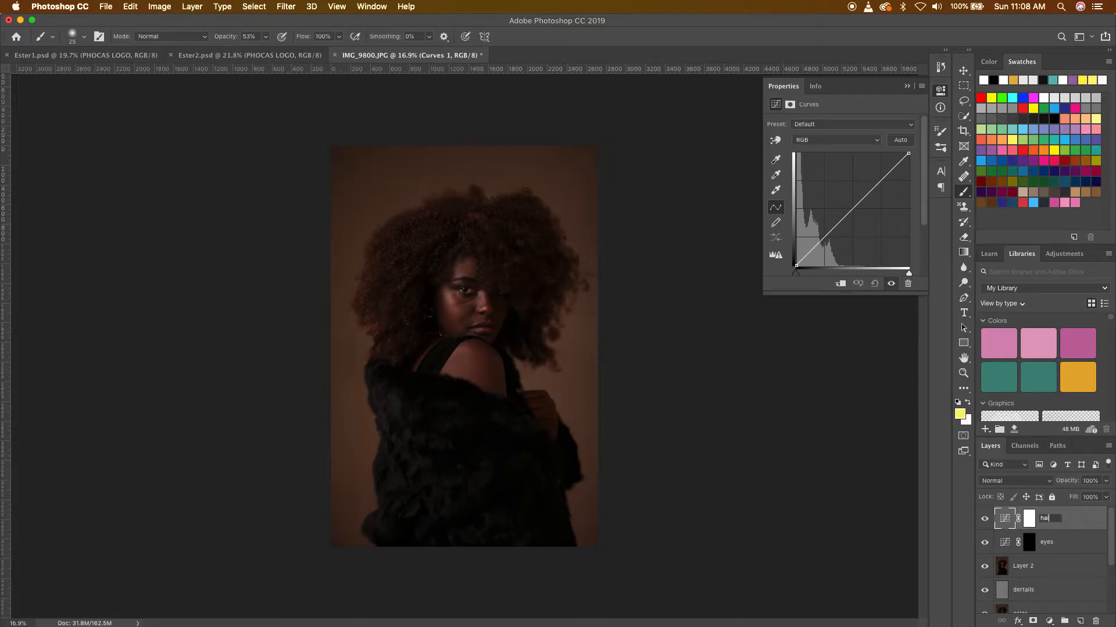
key(Return)
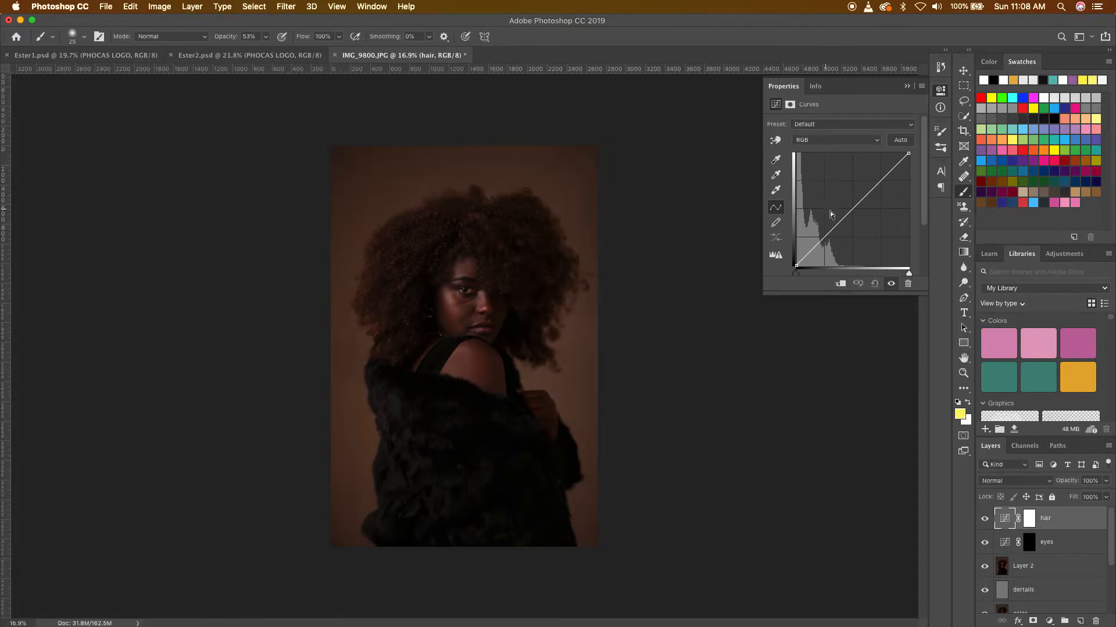
Step: Raise the hair layer's curve in the darker tones to brighten the image, and invert its mask to black
mouse_move(833, 228)
mouse_down()
mouse_move(830, 209)
mouse_move(823, 221)
mouse_up()
click(965, 72)
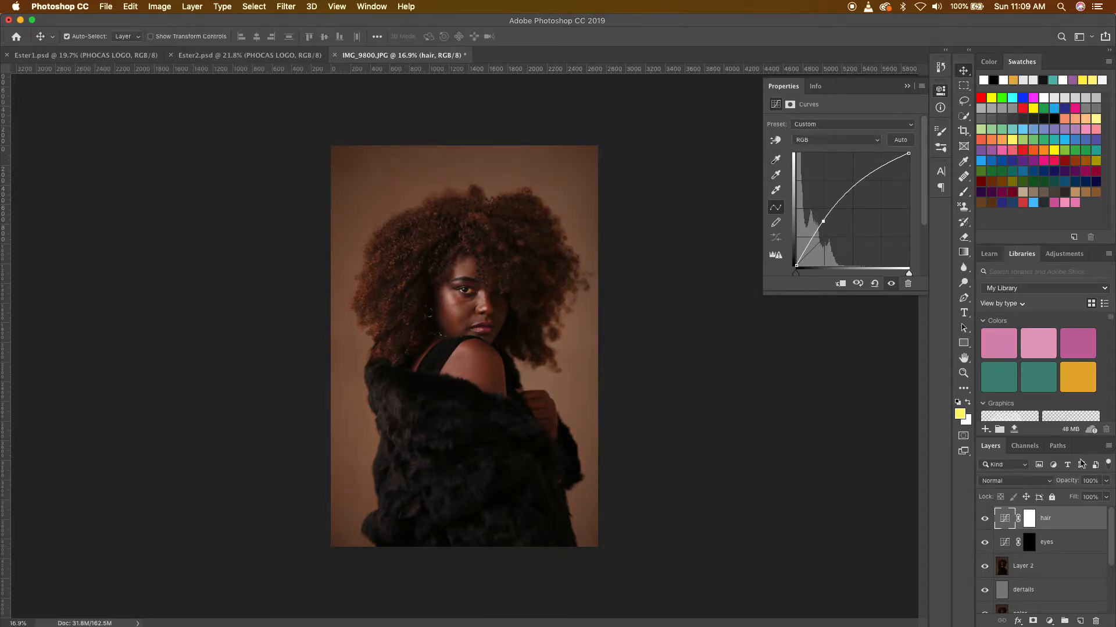
click(1031, 518)
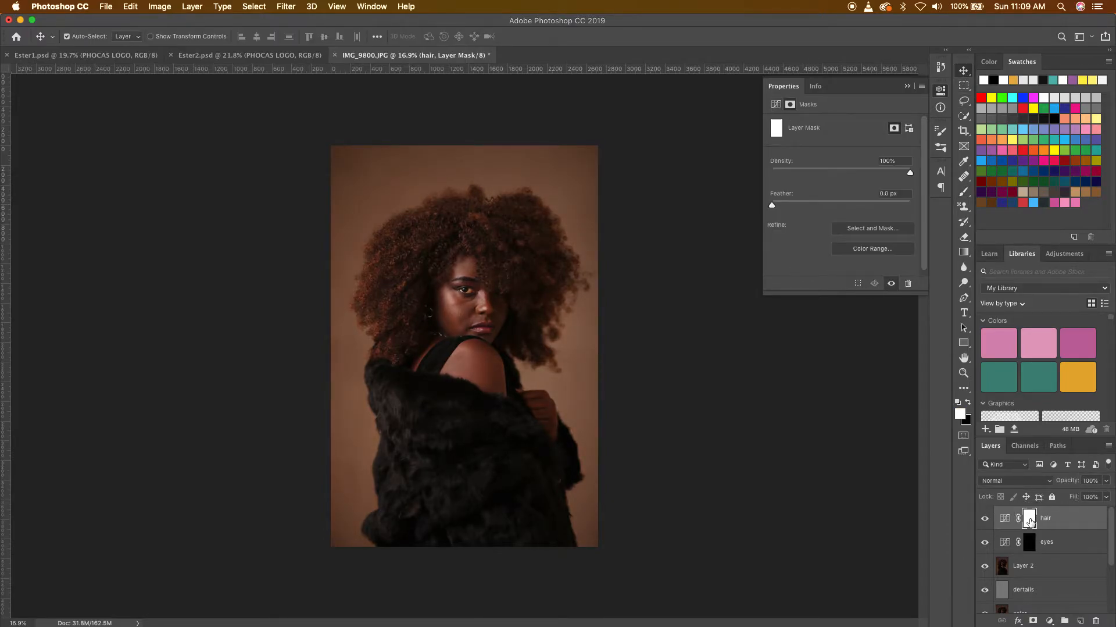
key(super+i)
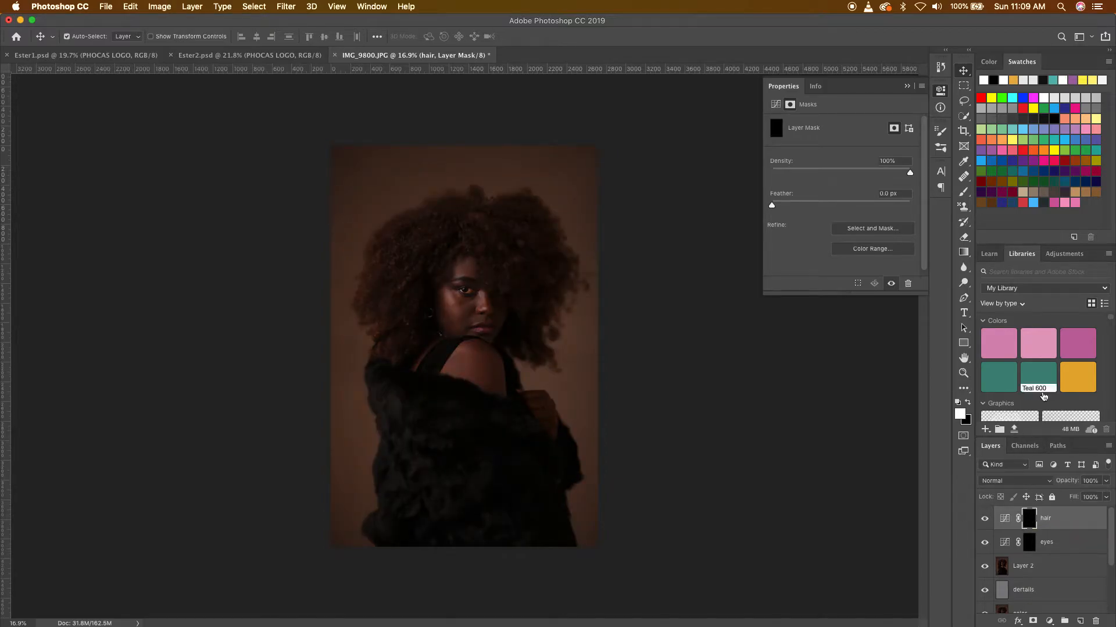
Step: Paint white on the hair layer's mask over the hair beside the lit cheek, using a 500 px brush at 40% opacity
click(963, 193)
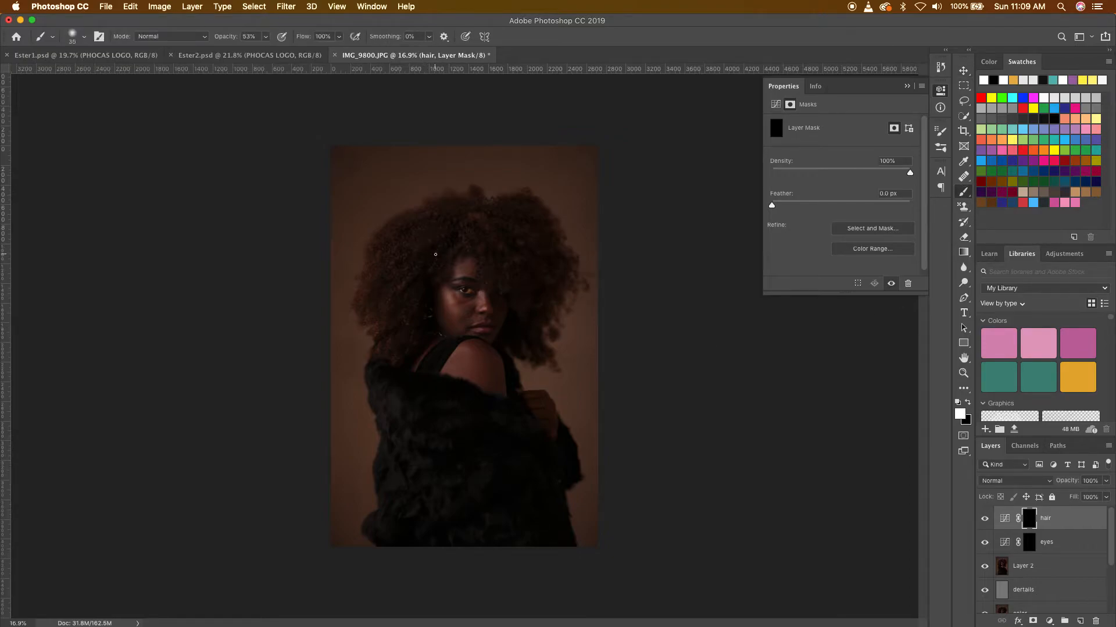
key(bracketright)
key(bracketright)
key(bracketright)
key(bracketright)
key(bracketright)
key(bracketright)
scroll(396, 294, up, 1)
scroll(400, 289, up, 3)
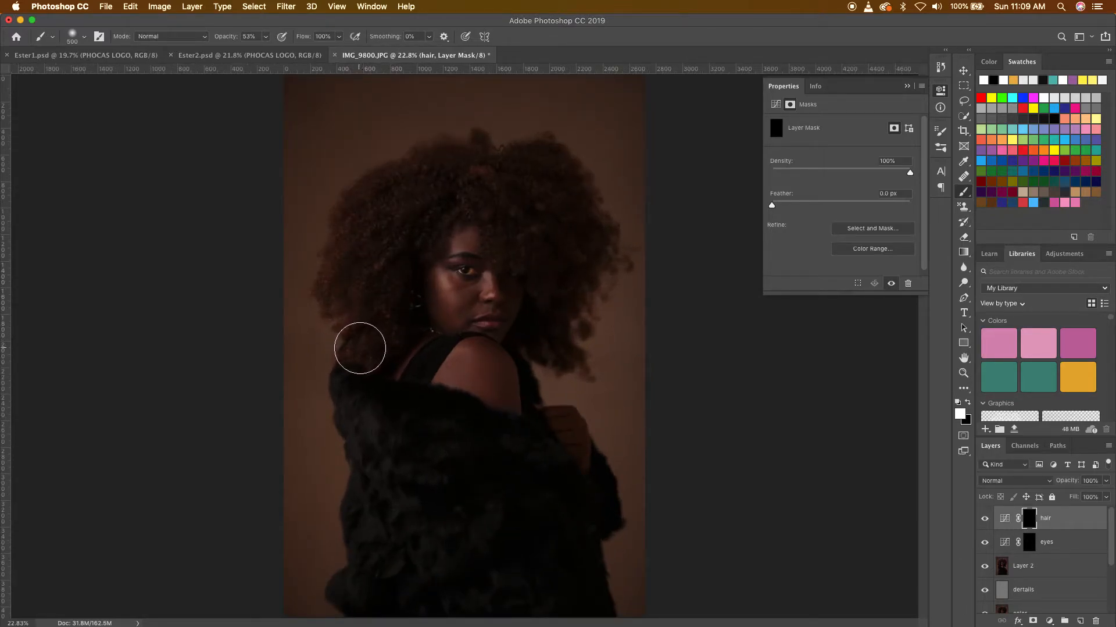
drag(229, 40, 221, 40)
mouse_move(348, 291)
mouse_down()
mouse_move(377, 336)
mouse_move(374, 266)
mouse_up()
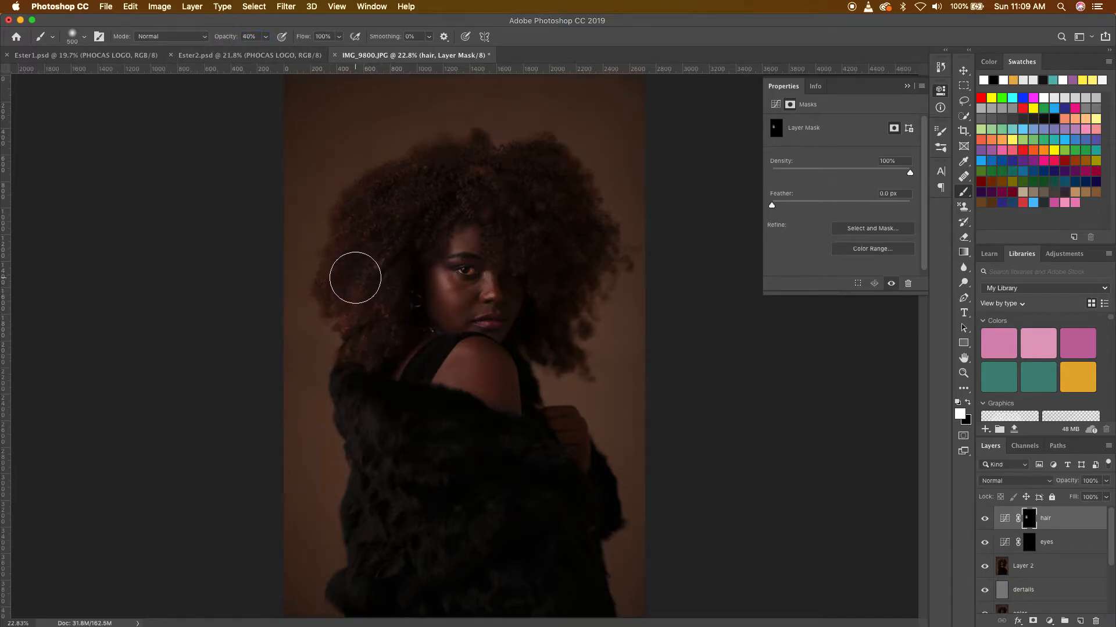
Step: Brighten the rest of the hair by painting on the mask at 16% brush opacity, enlarging the brush to 700 px
drag(226, 39, 216, 40)
mouse_move(358, 259)
mouse_down()
mouse_move(391, 211)
mouse_move(381, 238)
mouse_up()
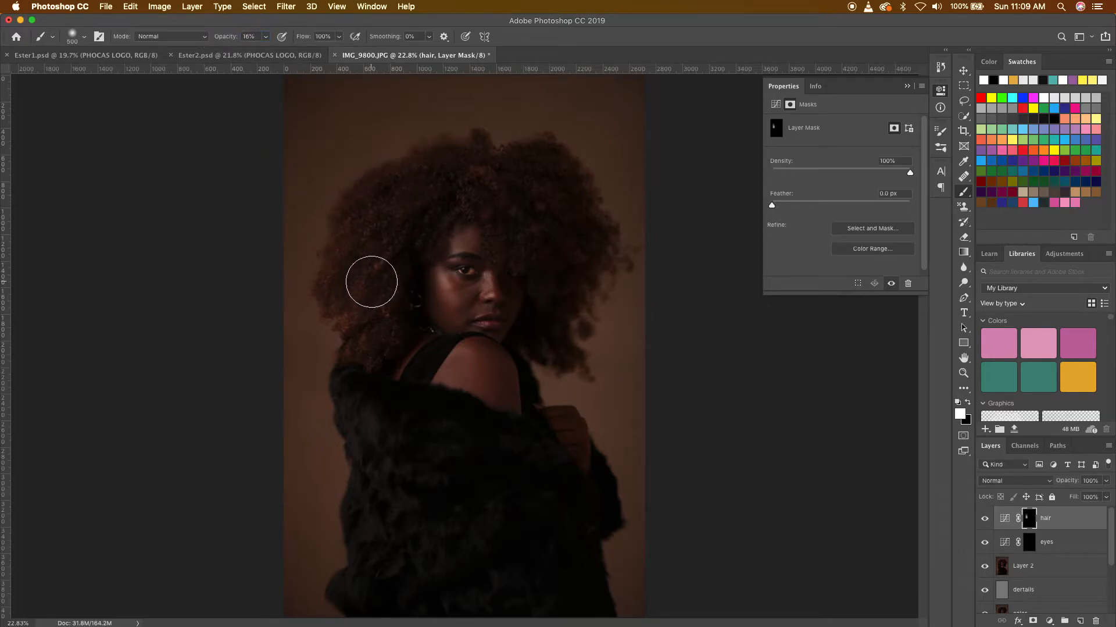
key(bracketright)
key(bracketright)
mouse_move(433, 180)
mouse_down()
mouse_move(537, 173)
mouse_move(606, 266)
mouse_move(575, 334)
mouse_move(591, 256)
mouse_move(571, 197)
mouse_move(583, 201)
mouse_move(595, 239)
mouse_move(533, 189)
mouse_move(431, 176)
mouse_move(488, 177)
mouse_move(608, 228)
mouse_move(561, 249)
mouse_up()
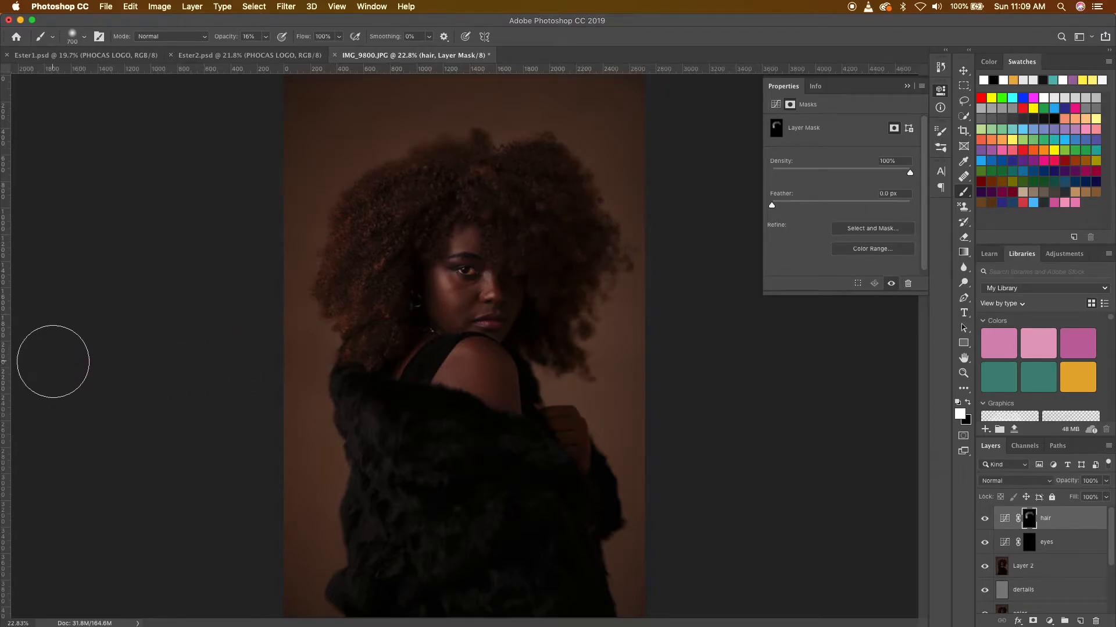
mouse_move(553, 171)
mouse_down()
mouse_move(589, 176)
mouse_move(592, 190)
mouse_move(577, 339)
mouse_move(583, 229)
mouse_up()
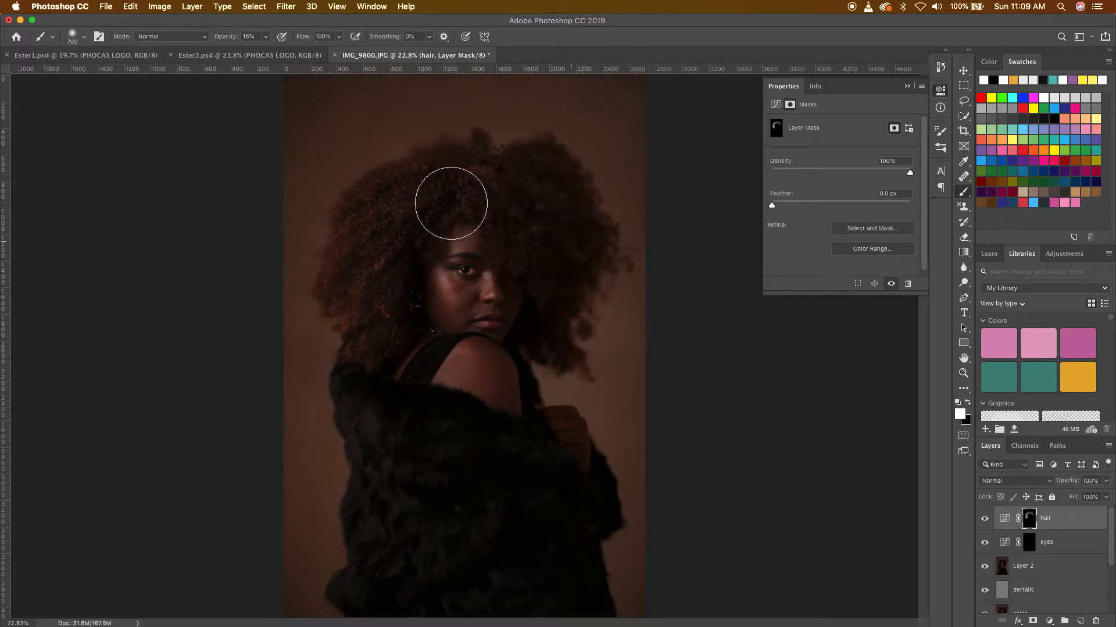
click(379, 205)
click(357, 256)
mouse_move(358, 257)
mouse_down()
mouse_move(367, 334)
mouse_move(365, 215)
mouse_move(386, 247)
mouse_move(377, 232)
mouse_move(390, 198)
mouse_move(488, 182)
mouse_up()
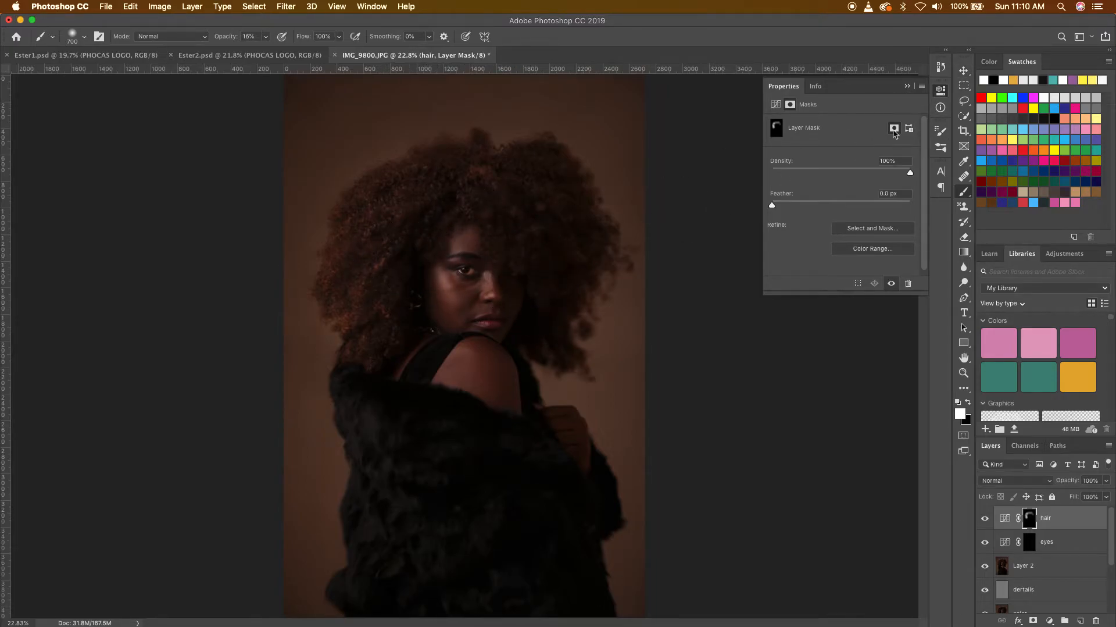
Step: Lower the hair layer's opacity to 68%, checking the whole portrait with the layer hidden and shown
scroll(613, 331, down, 4)
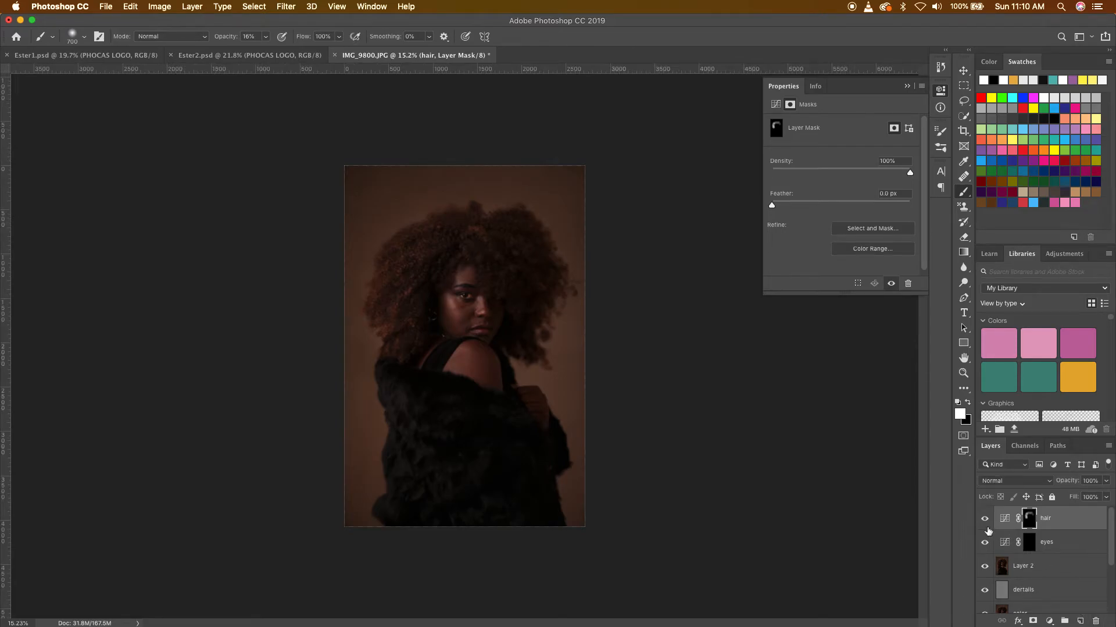
click(986, 518)
click(986, 518)
click(987, 519)
click(986, 518)
drag(1069, 480, 1048, 485)
click(985, 518)
click(985, 518)
click(1018, 483)
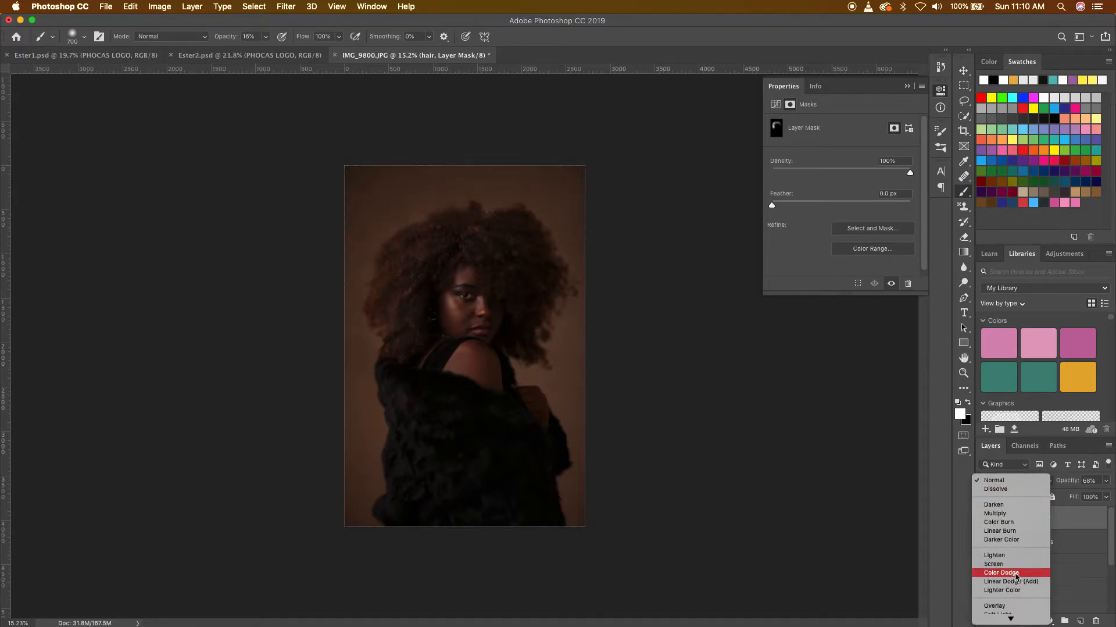
scroll(1015, 579, down, 5)
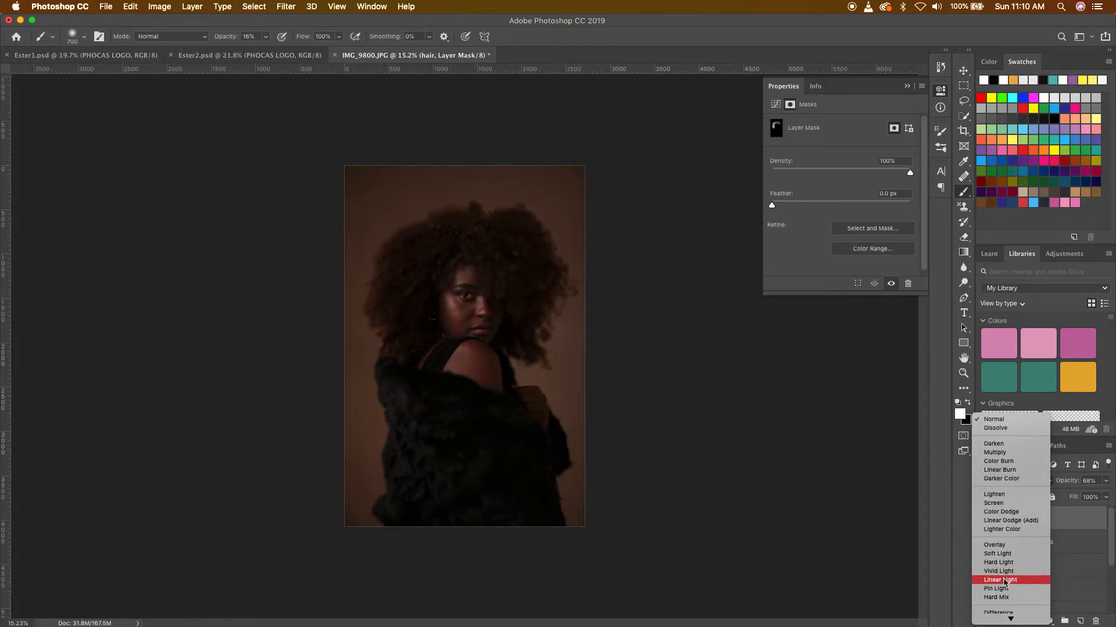
click(968, 72)
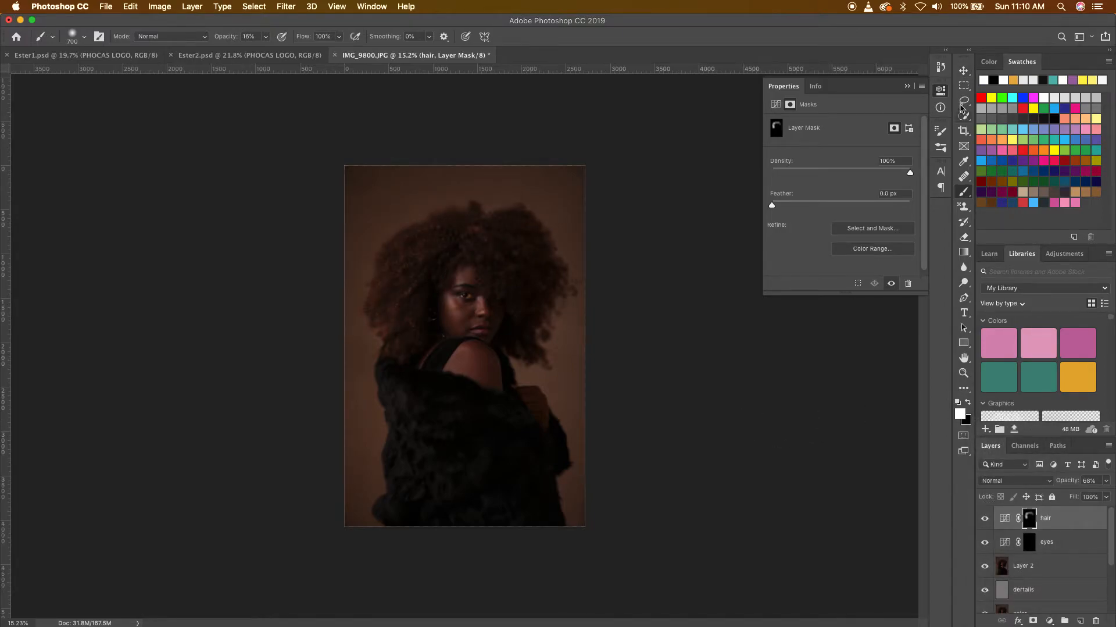
Step: Compare the portrait close up with the retouched reference image in Ester2.psd, and return to IMG_9800.JPG
click(964, 70)
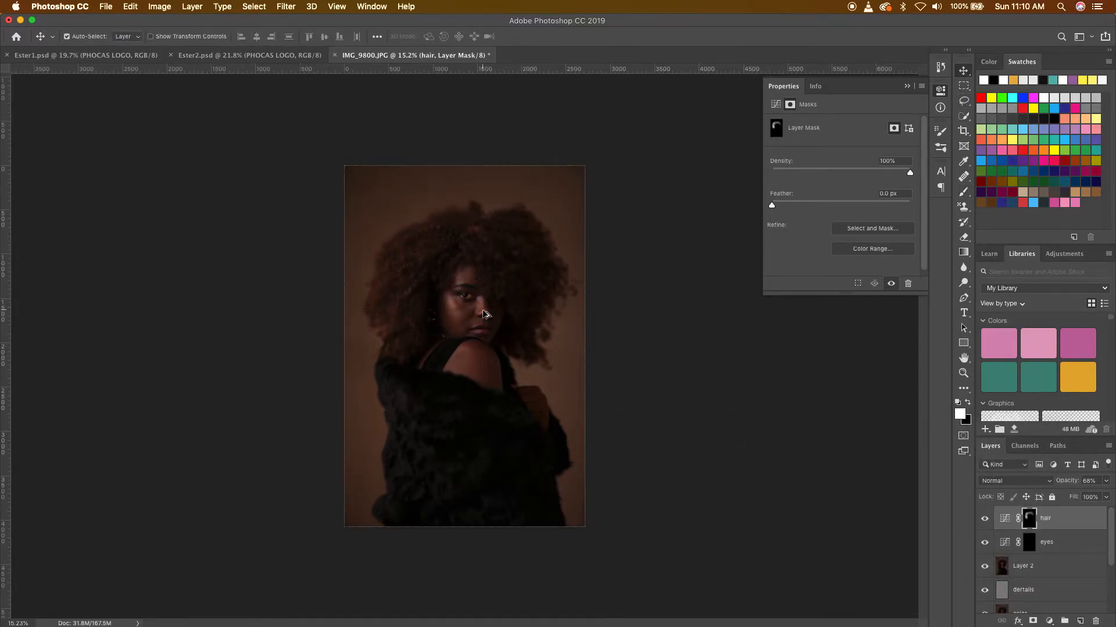
scroll(486, 314, up, 3)
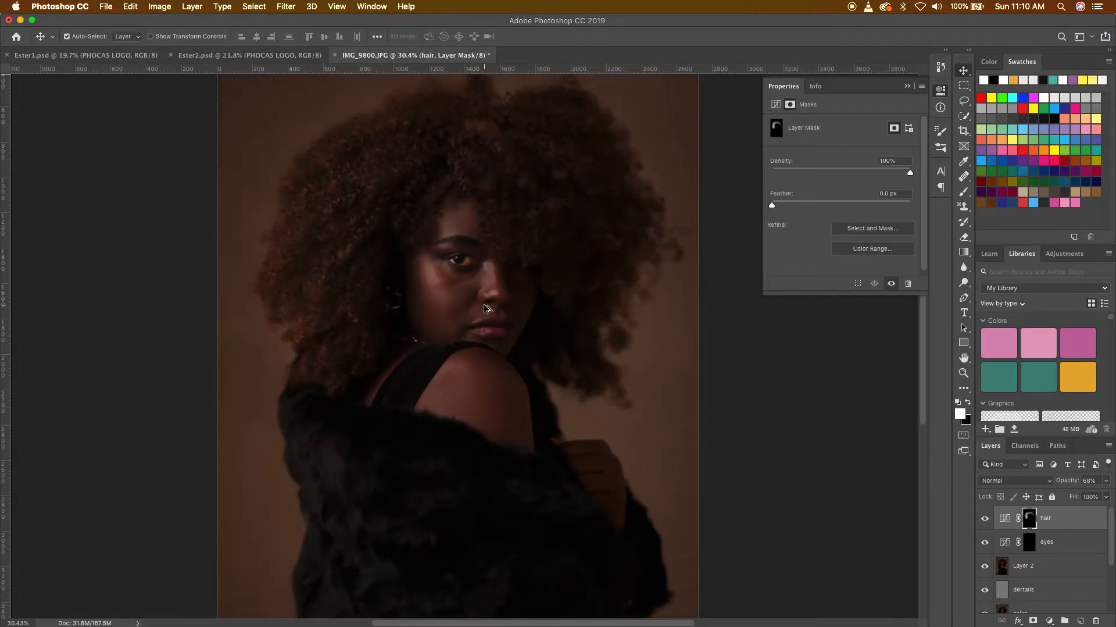
scroll(488, 308, up, 2)
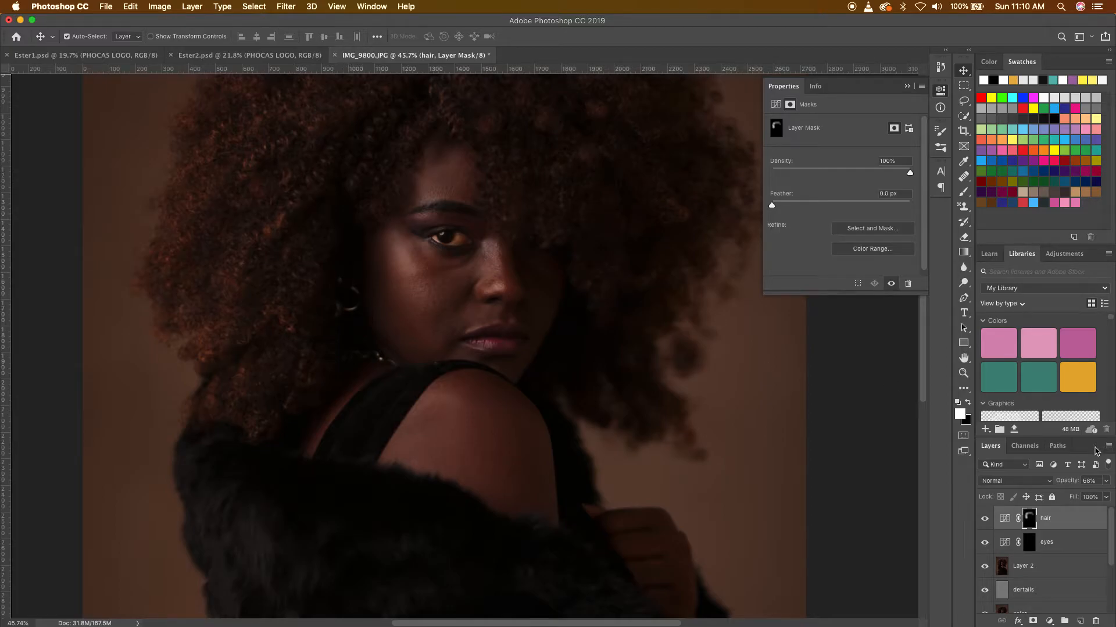
click(209, 55)
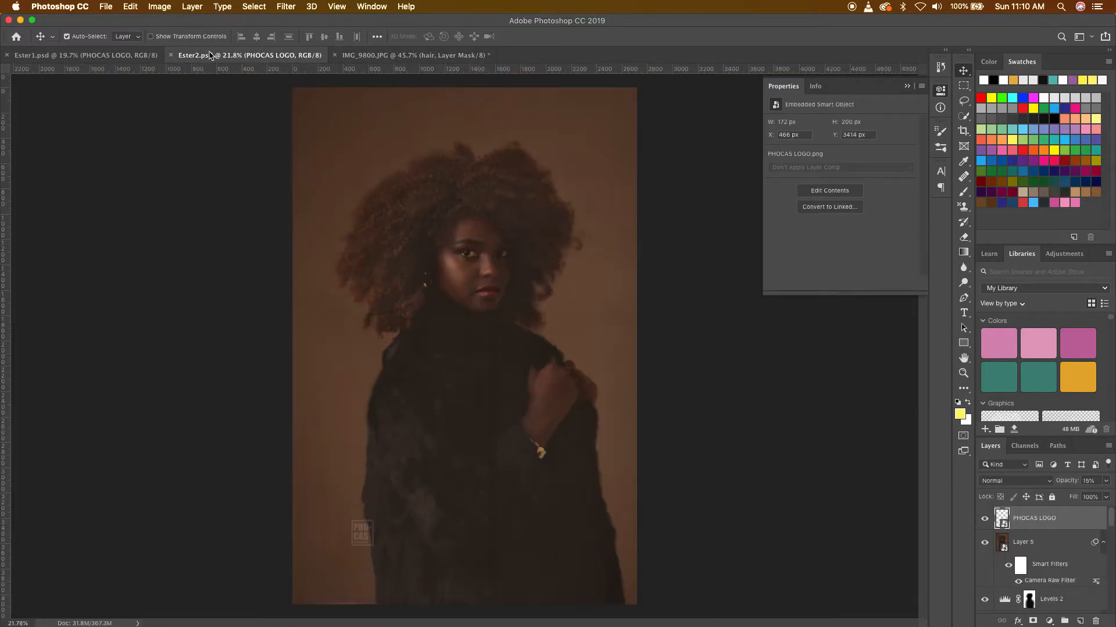
scroll(430, 286, up, 5)
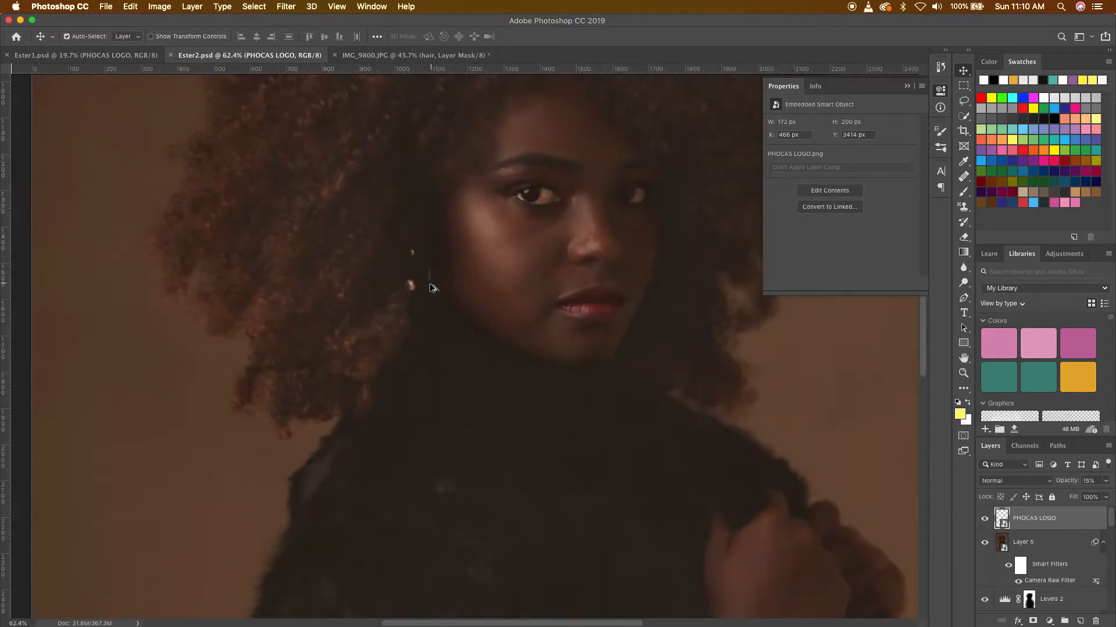
scroll(419, 289, down, 6)
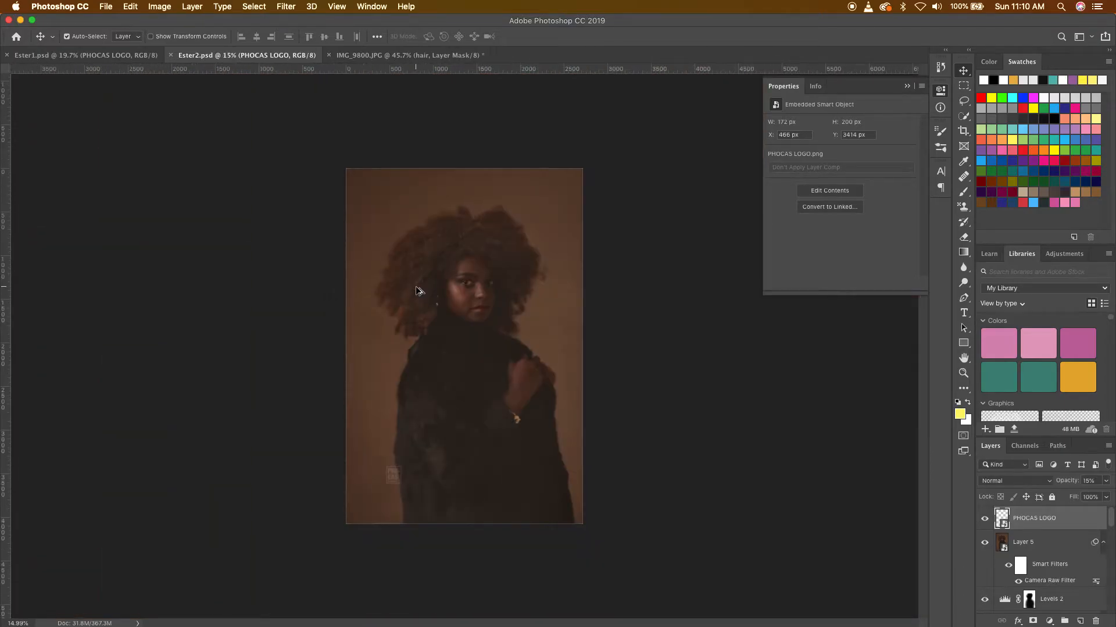
click(361, 55)
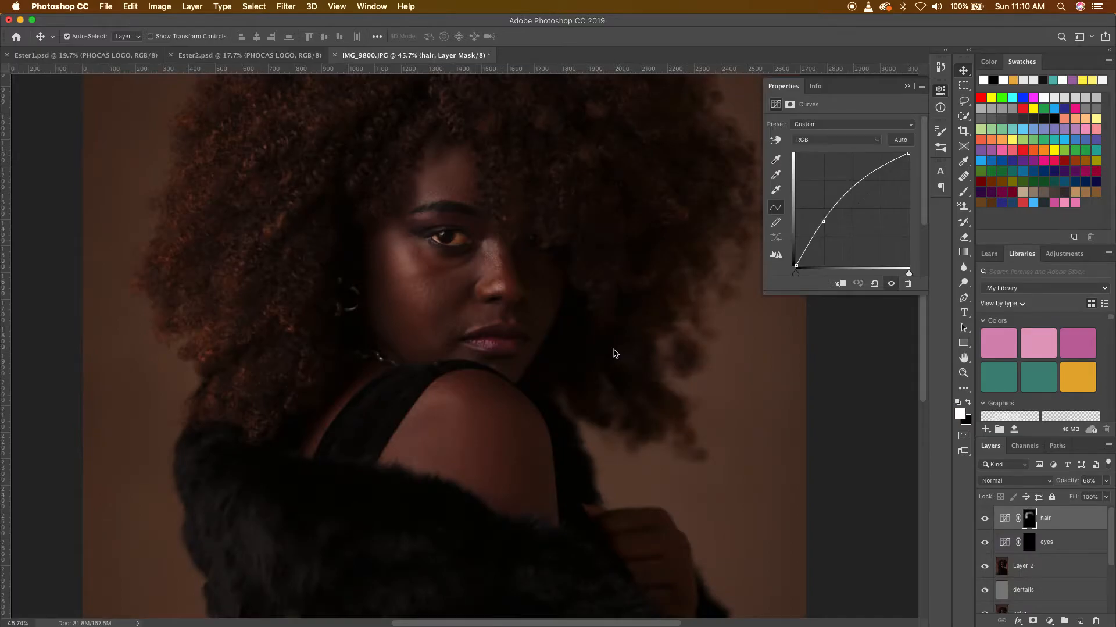
scroll(492, 329, down, 2)
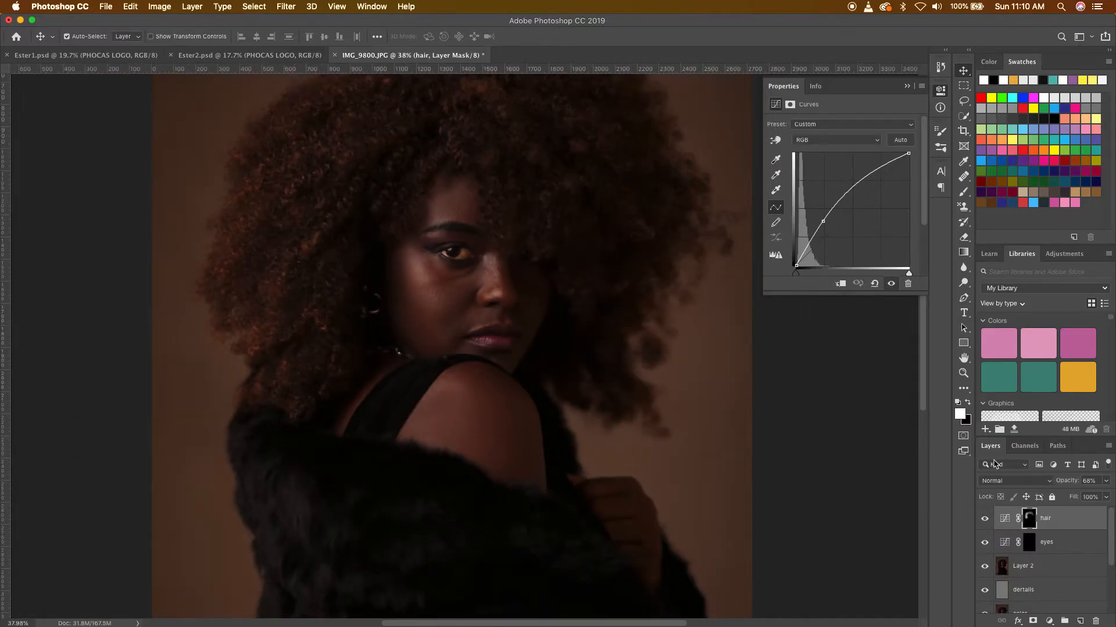
Step: Add a Curves adjustment layer above the hair layer, raise its curve in the darker tones, and invert its mask to black
click(1046, 619)
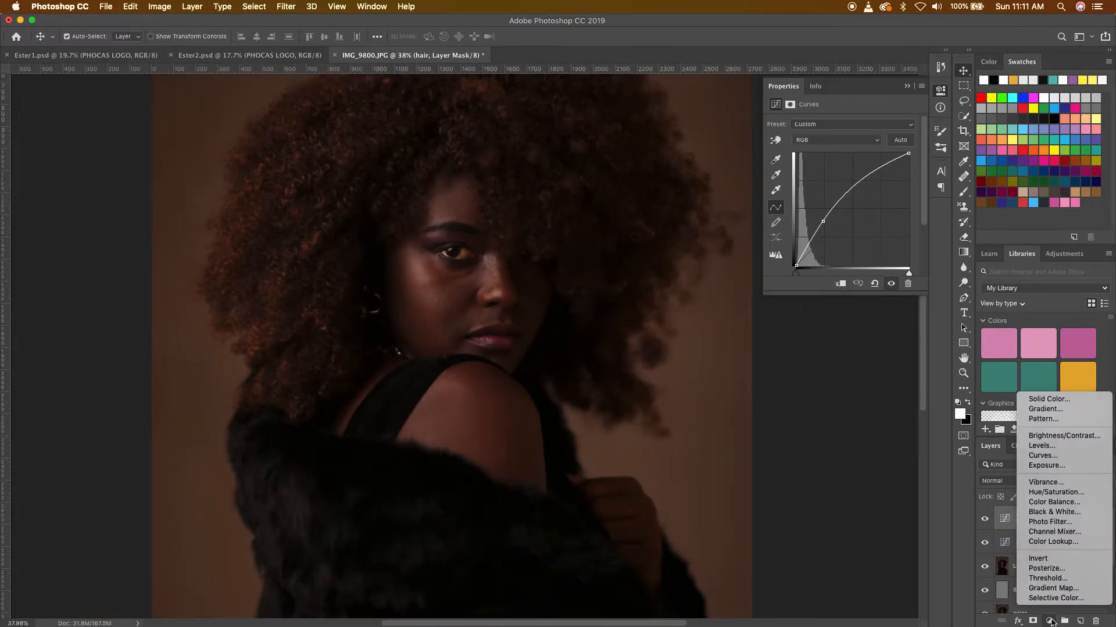
click(1061, 456)
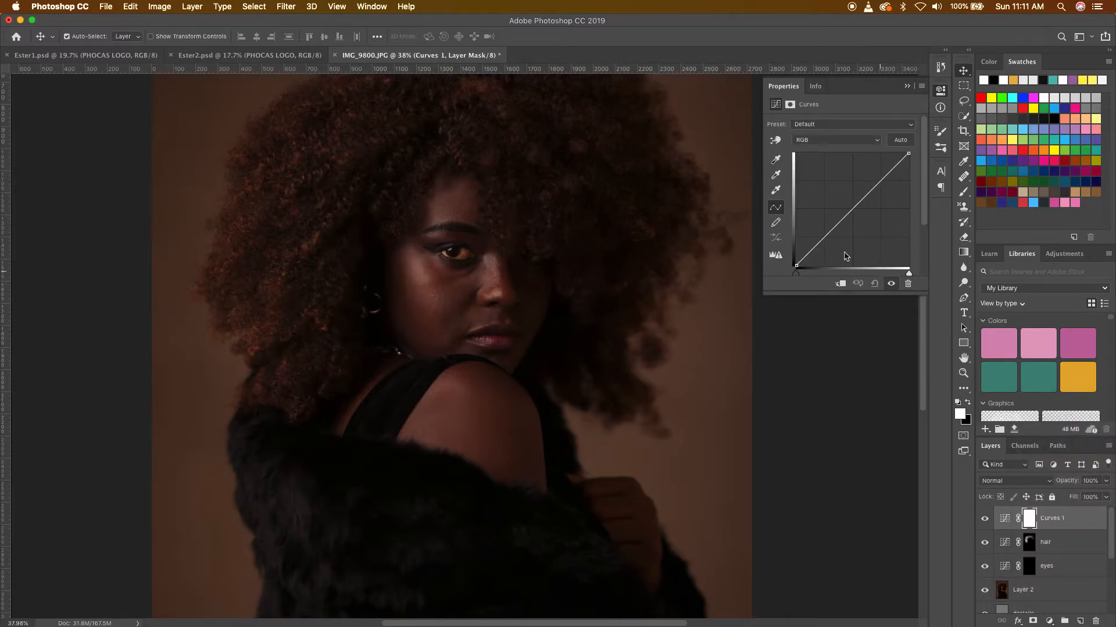
drag(823, 238, 823, 226)
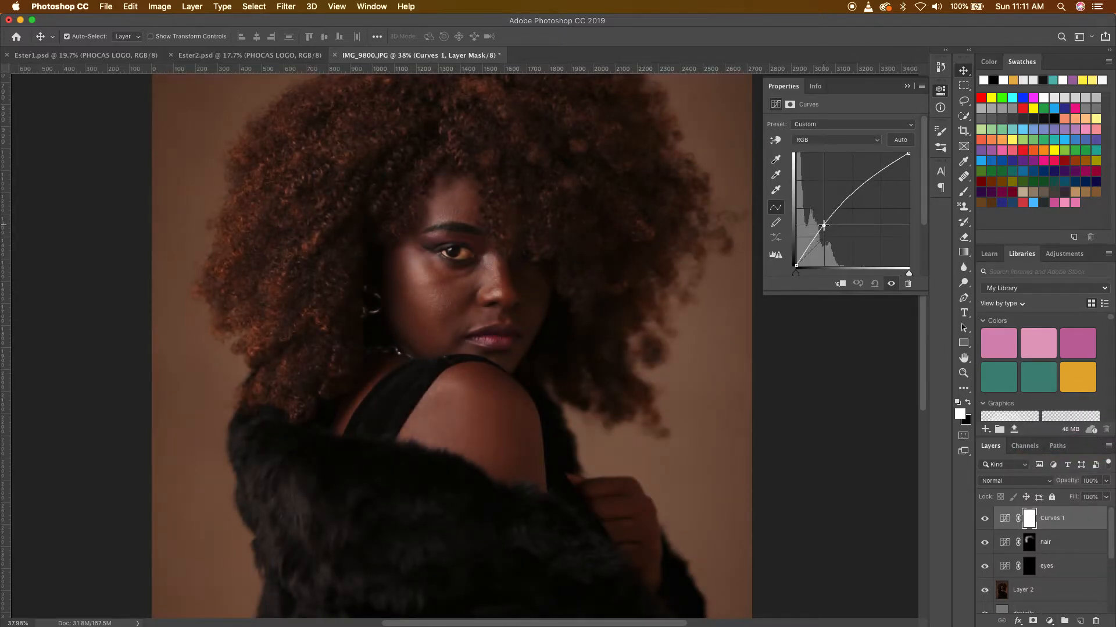
click(1029, 518)
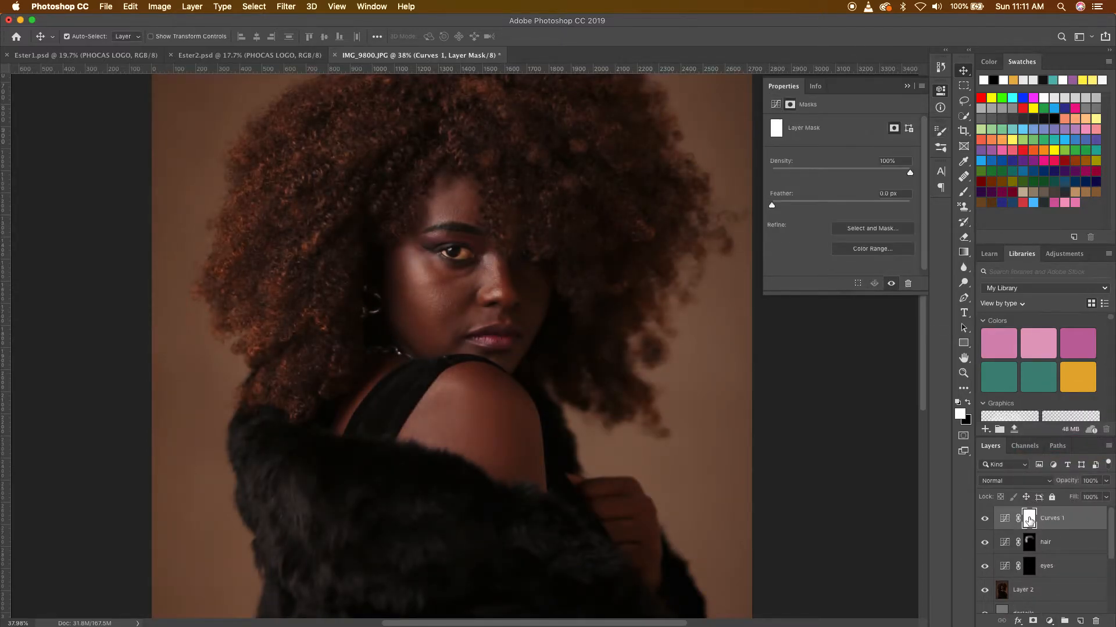
key(super+i)
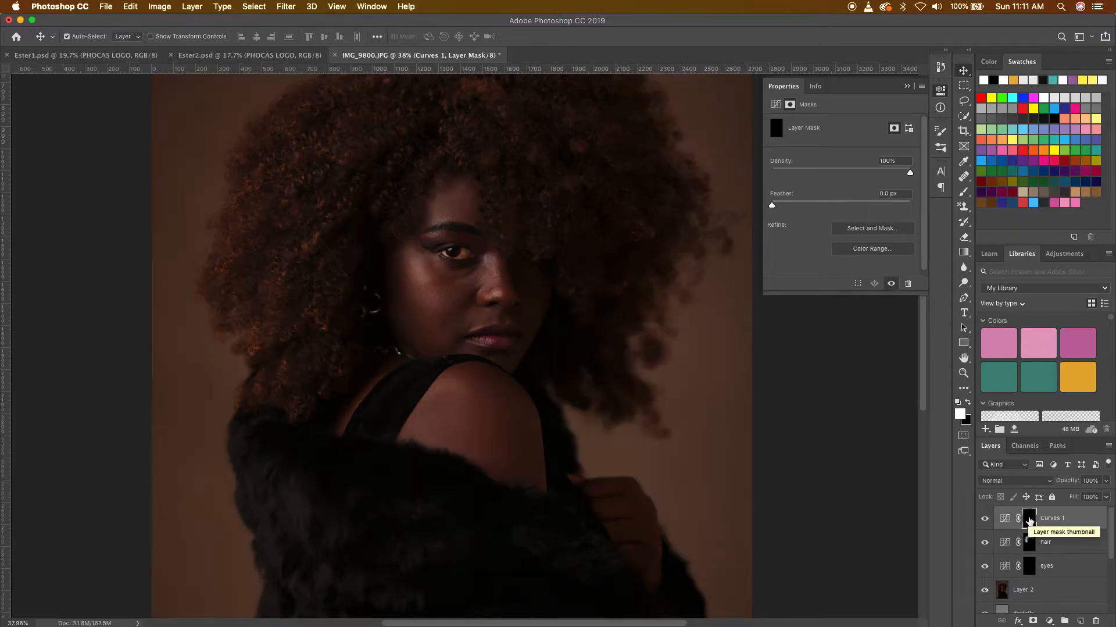
Step: Brighten the earring by painting white on the new Curves layer's mask with a 15 px brush at 100% opacity
click(964, 192)
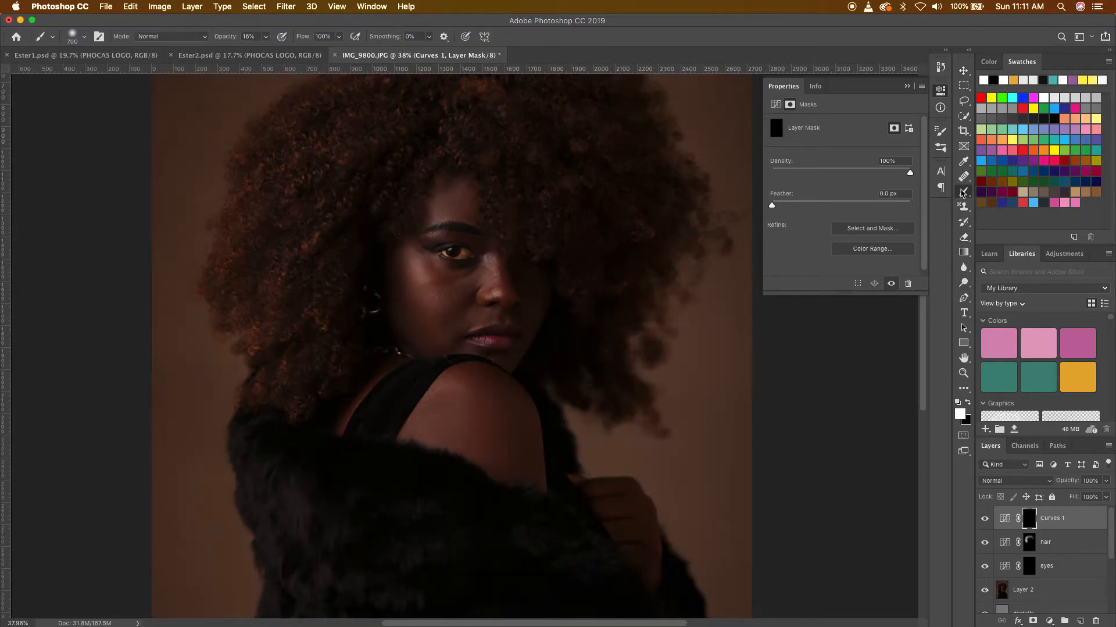
drag(218, 38, 460, 68)
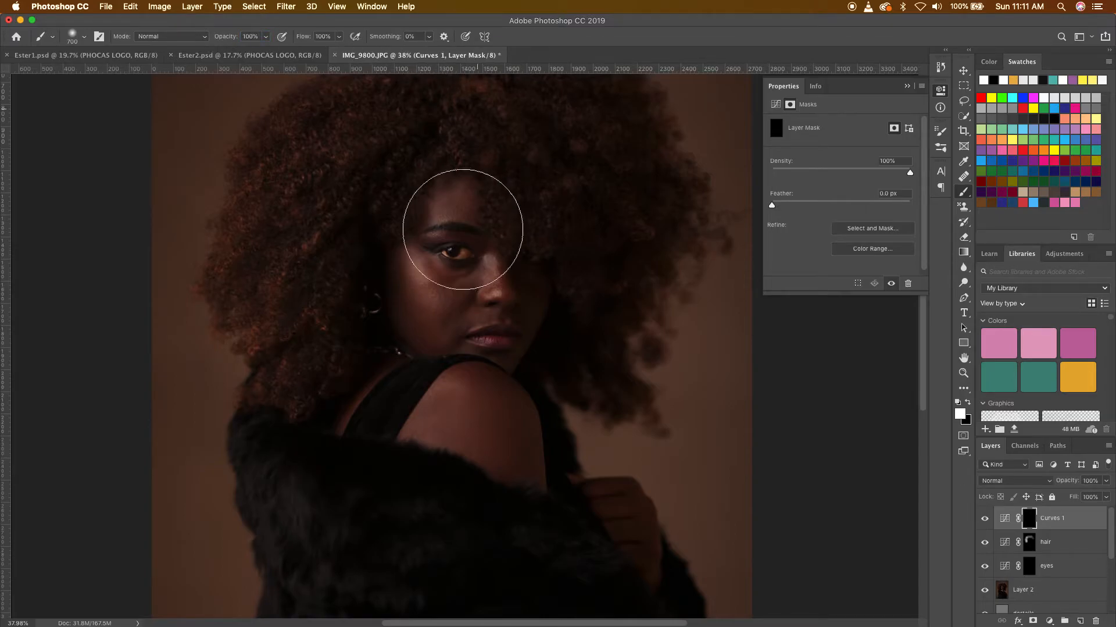
scroll(378, 311, left, 2)
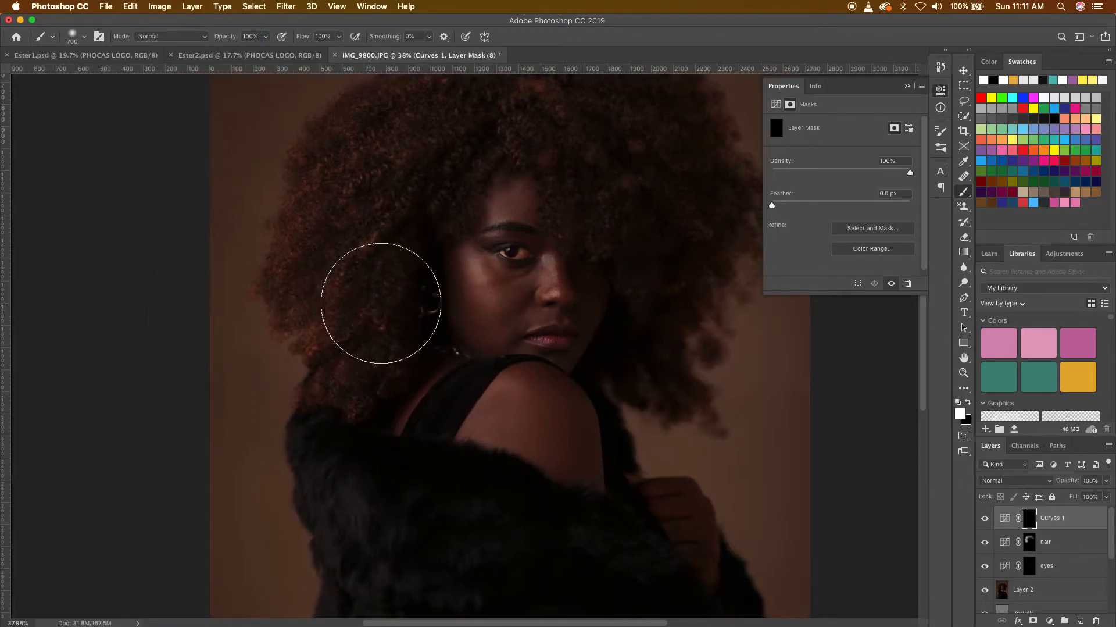
scroll(431, 304, up, 10)
scroll(475, 320, down, 6)
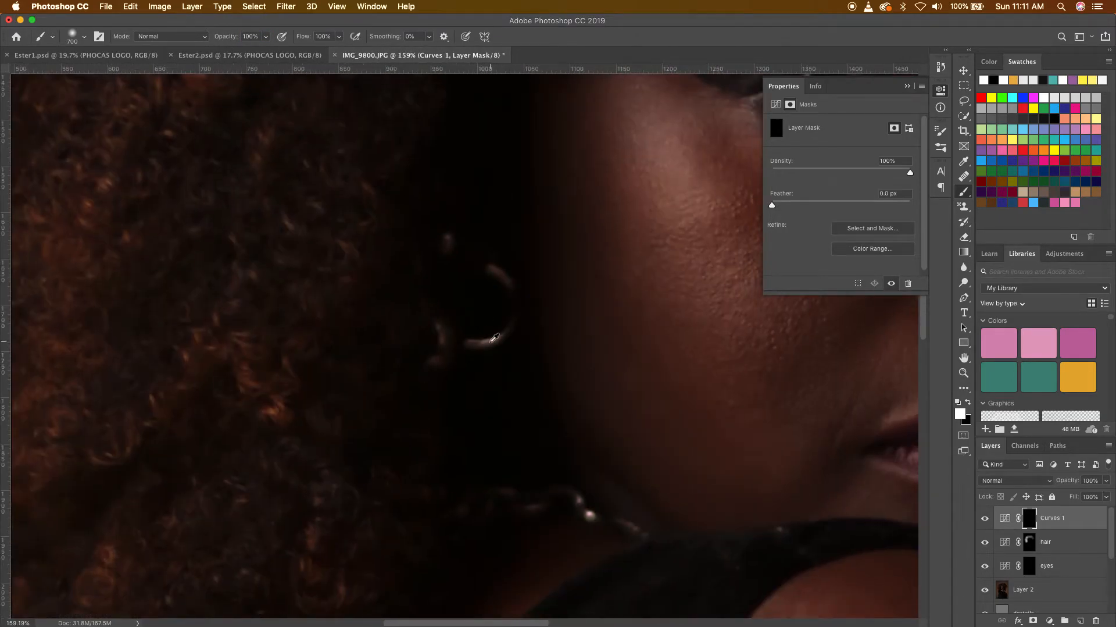
key(bracketleft)
key(bracketleft)
key(bracketleft)
key(bracketleft)
key(bracketleft)
key(bracketleft)
key(bracketleft)
key(bracketleft)
key(bracketleft)
key(bracketleft)
key(bracketleft)
key(bracketleft)
key(bracketleft)
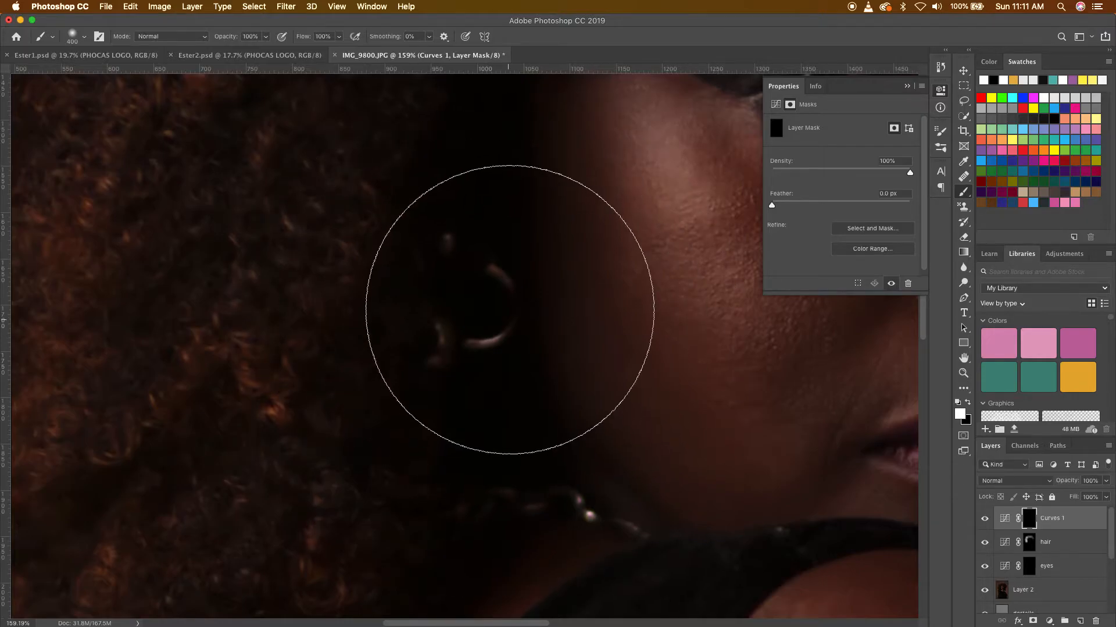
key(bracketleft)
key(bracketleft)
key(bracketleft)
key(bracketleft)
key(bracketleft)
key(bracketleft)
key(bracketleft)
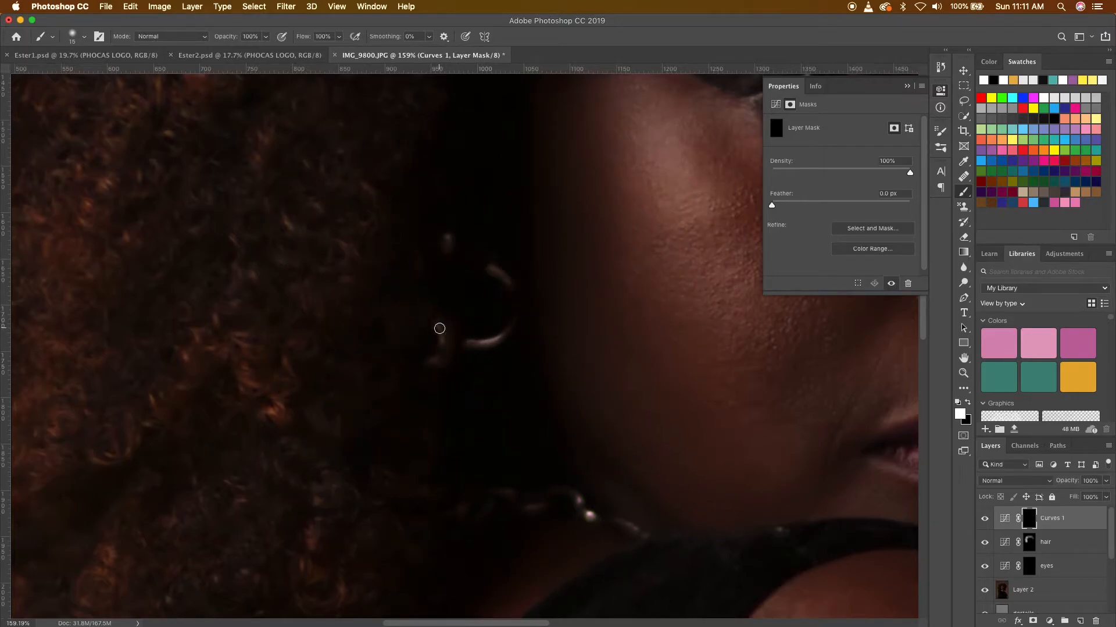
click(436, 360)
mouse_move(475, 344)
mouse_down()
mouse_move(507, 327)
mouse_move(489, 266)
mouse_up()
drag(446, 237, 445, 246)
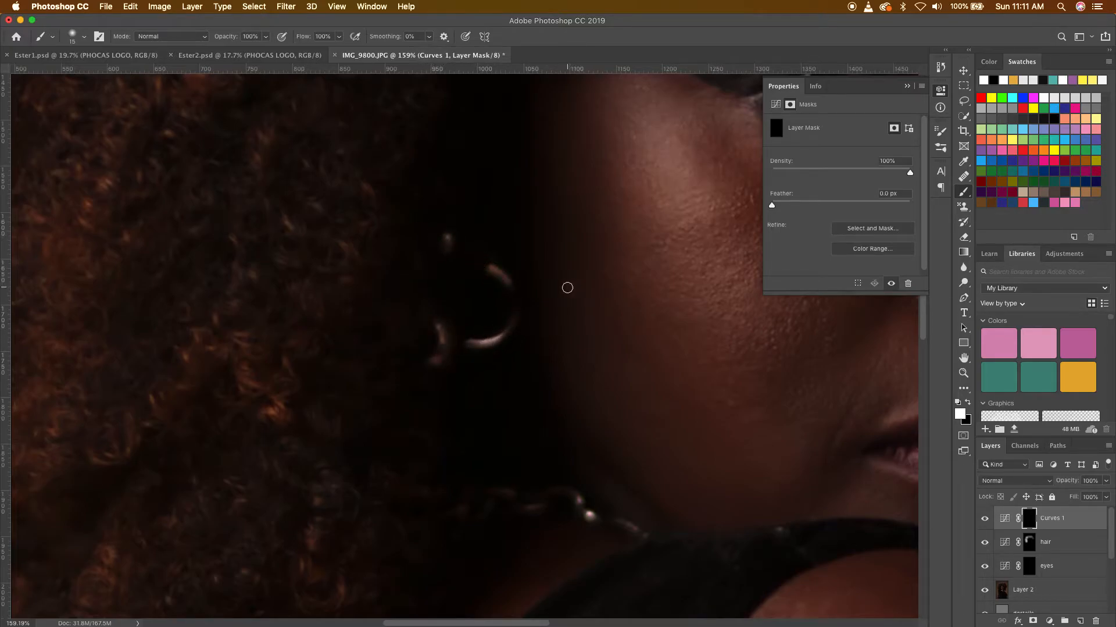
Step: Paint white on the same mask along the necklace to brighten its links, and view the whole portrait
mouse_move(596, 516)
mouse_down()
mouse_move(568, 491)
mouse_move(538, 506)
mouse_move(510, 497)
mouse_up()
drag(627, 527, 644, 534)
key(super+0)
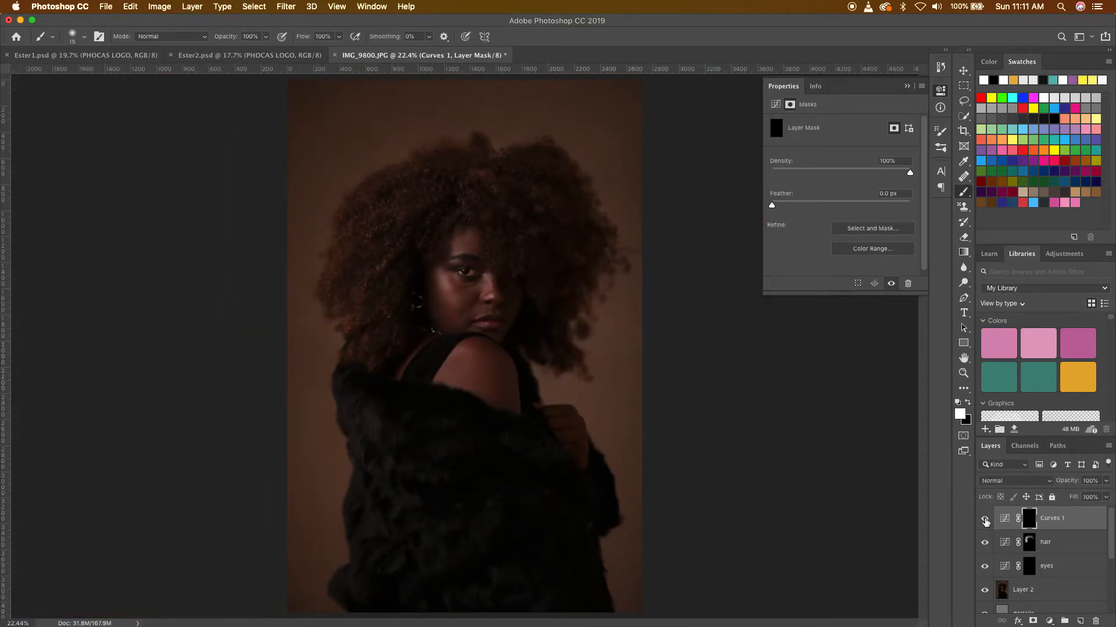
Step: Save the layered document as Ester3.psd in Photoshop format in the Ester folder, and collapse the mask properties
key(super+shift+s)
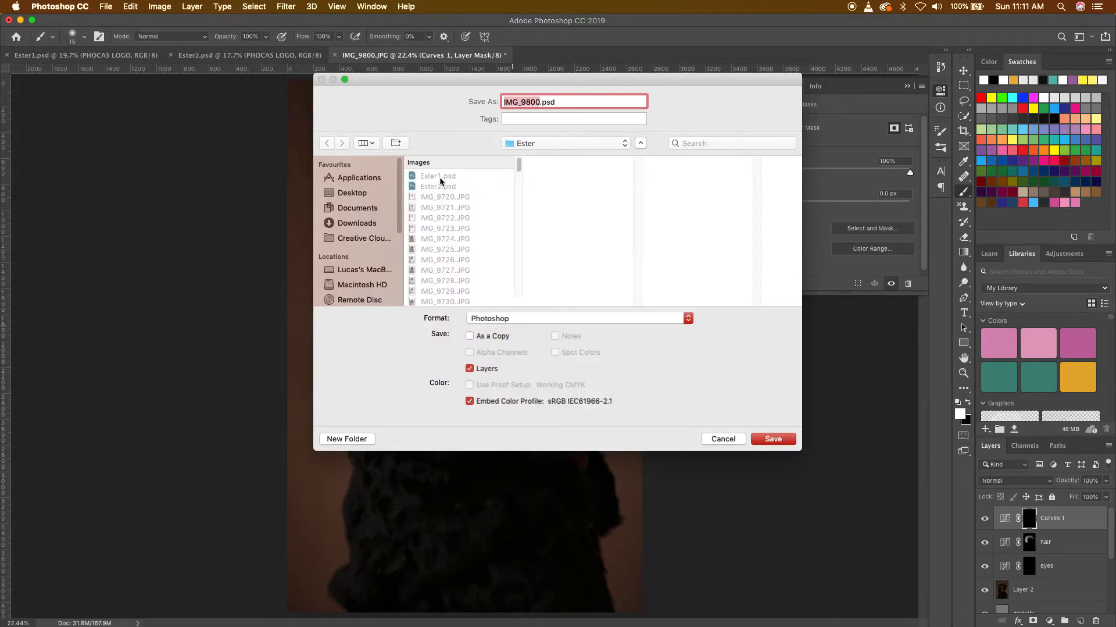
click(439, 176)
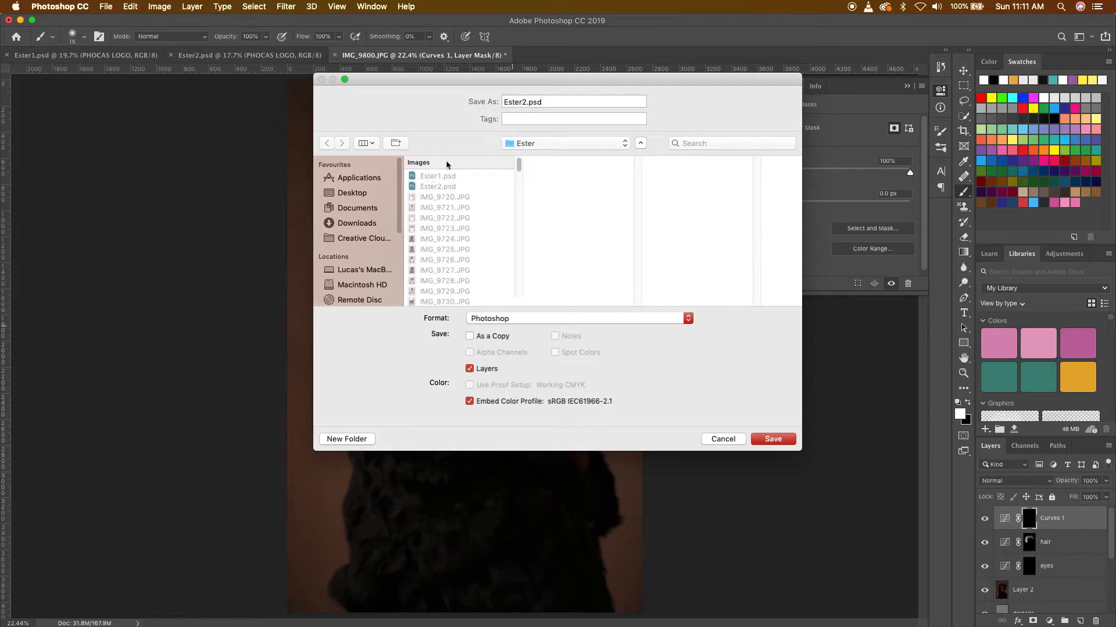
click(523, 101)
click(524, 102)
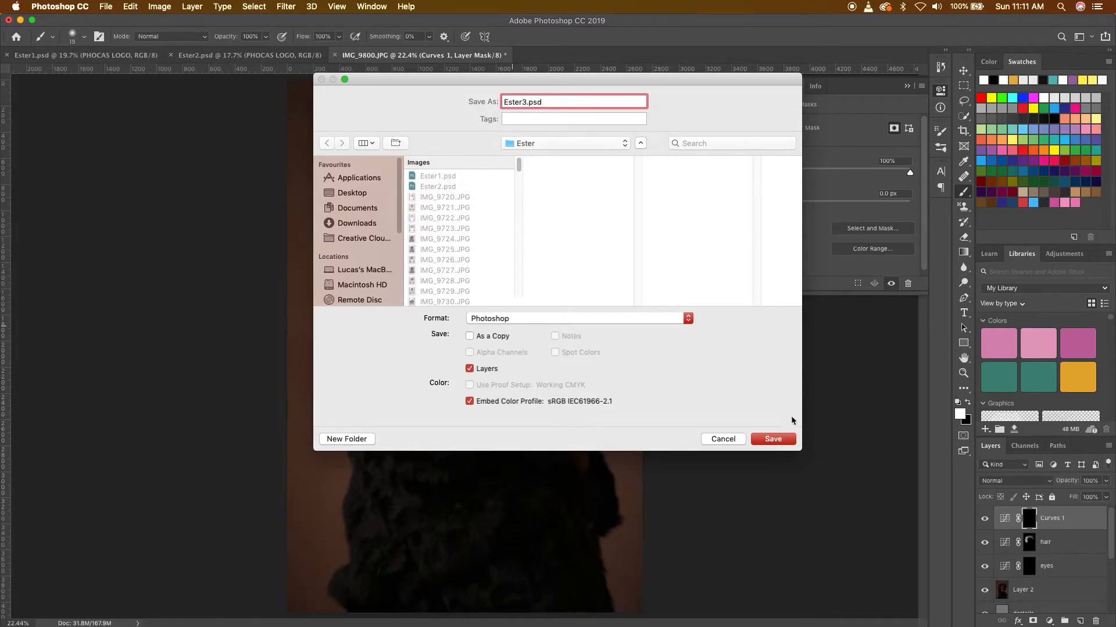
text(3)
click(767, 439)
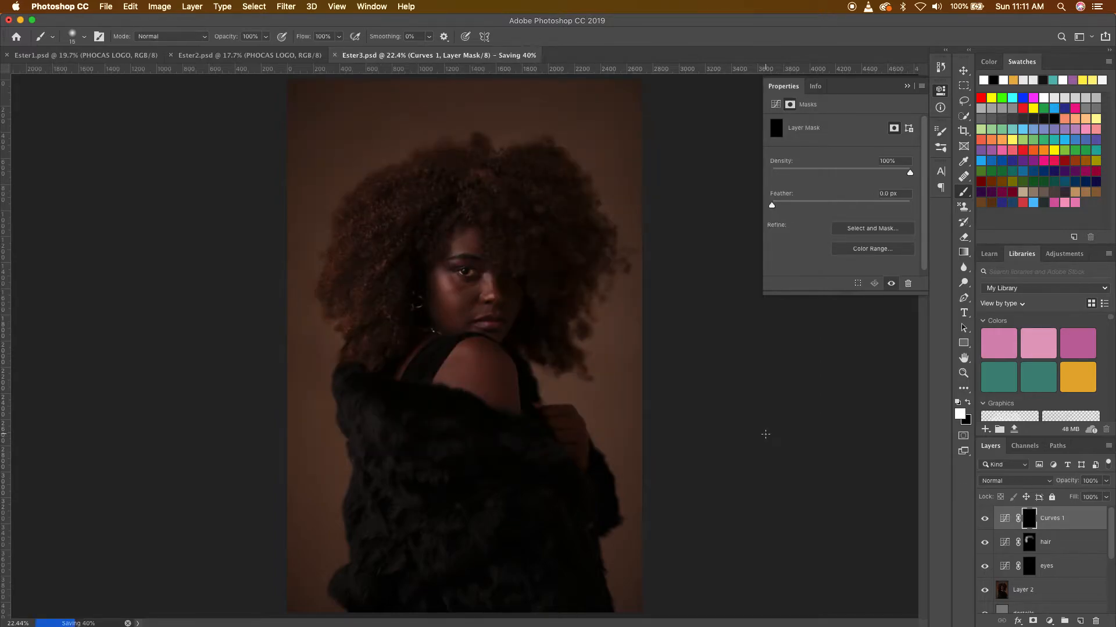
click(964, 71)
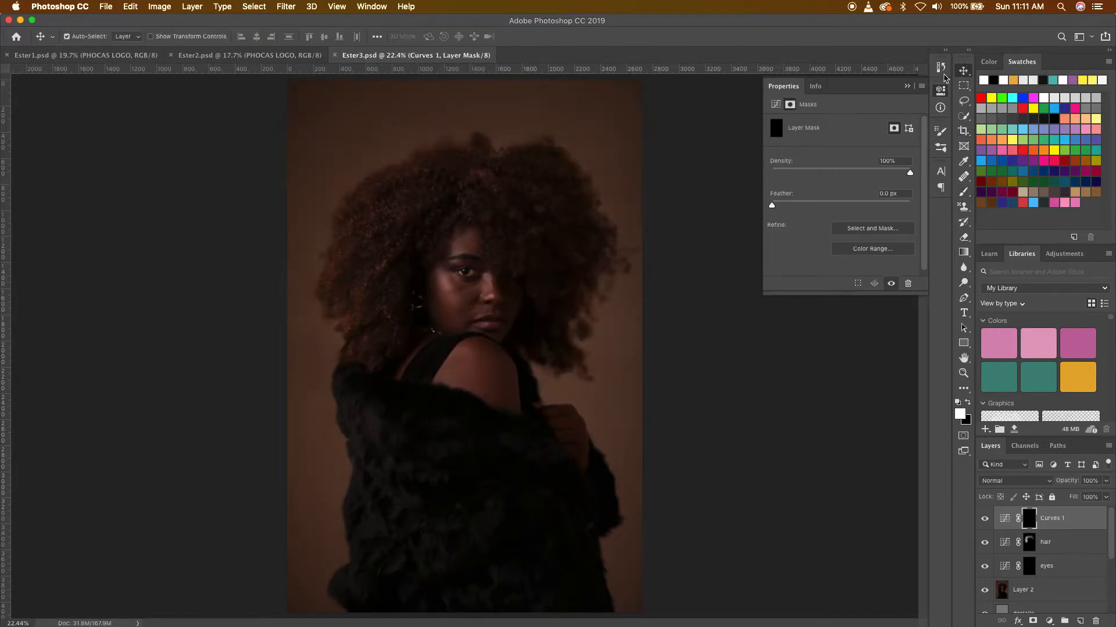
click(908, 87)
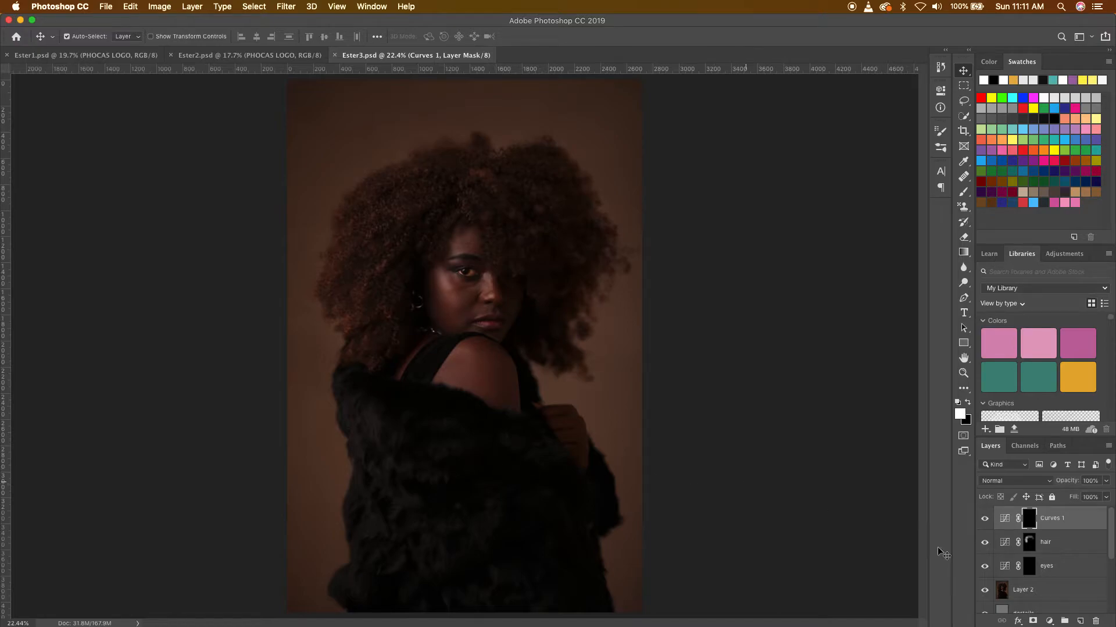
Step: Select Layer 2 and outline the light gap in the lower part of the fur coat with the Lasso tool
scroll(1034, 581, down, 2)
click(1023, 552)
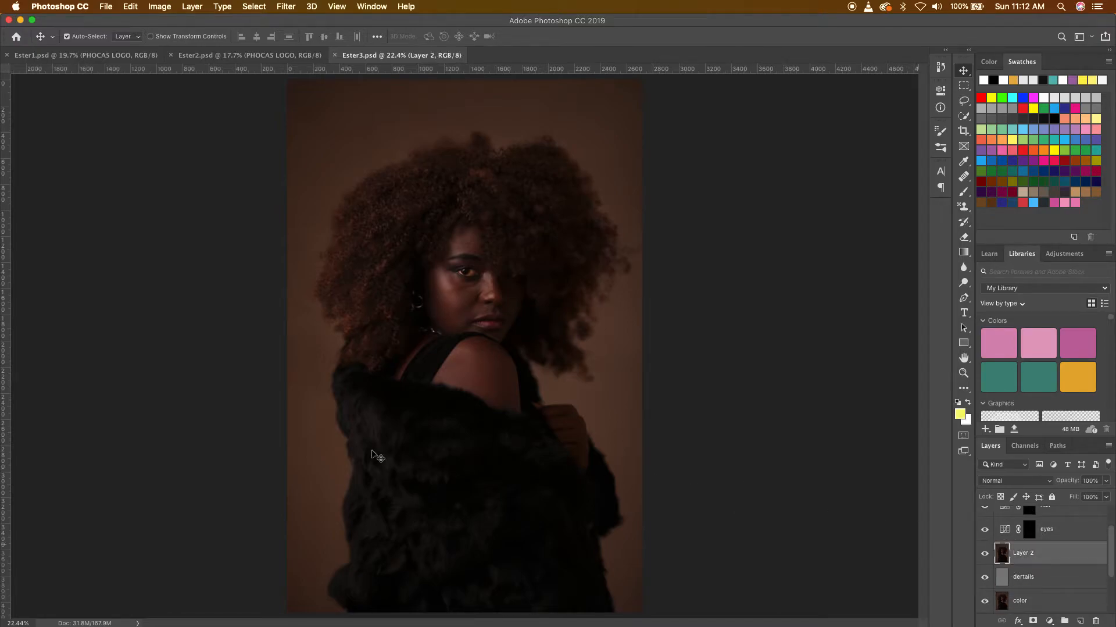
scroll(410, 568, up, 5)
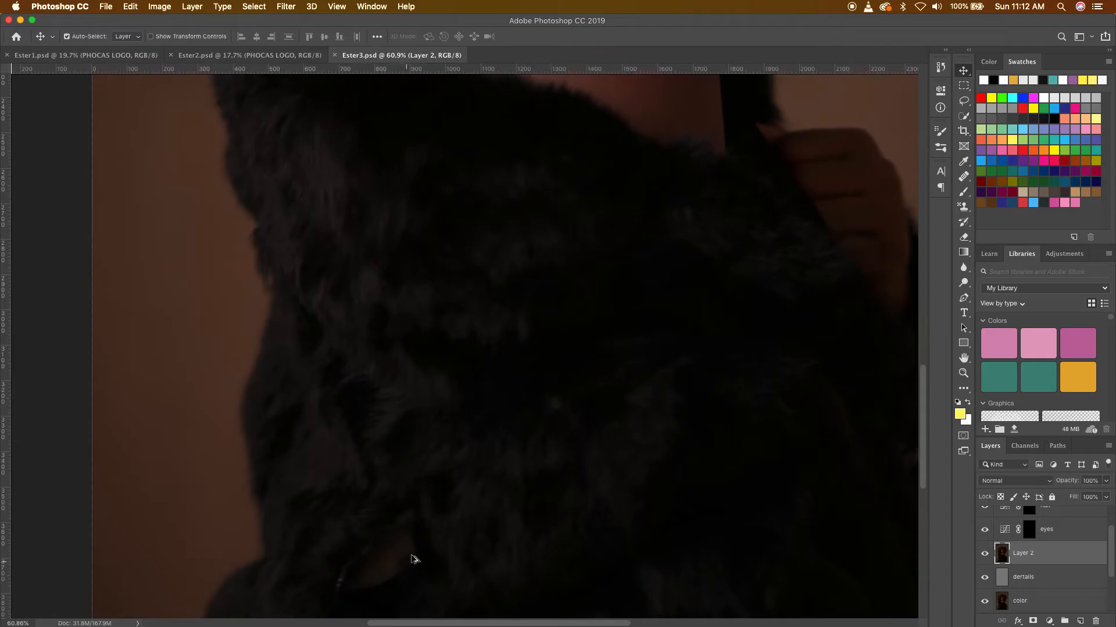
scroll(412, 557, down, 2)
drag(431, 555, 426, 406)
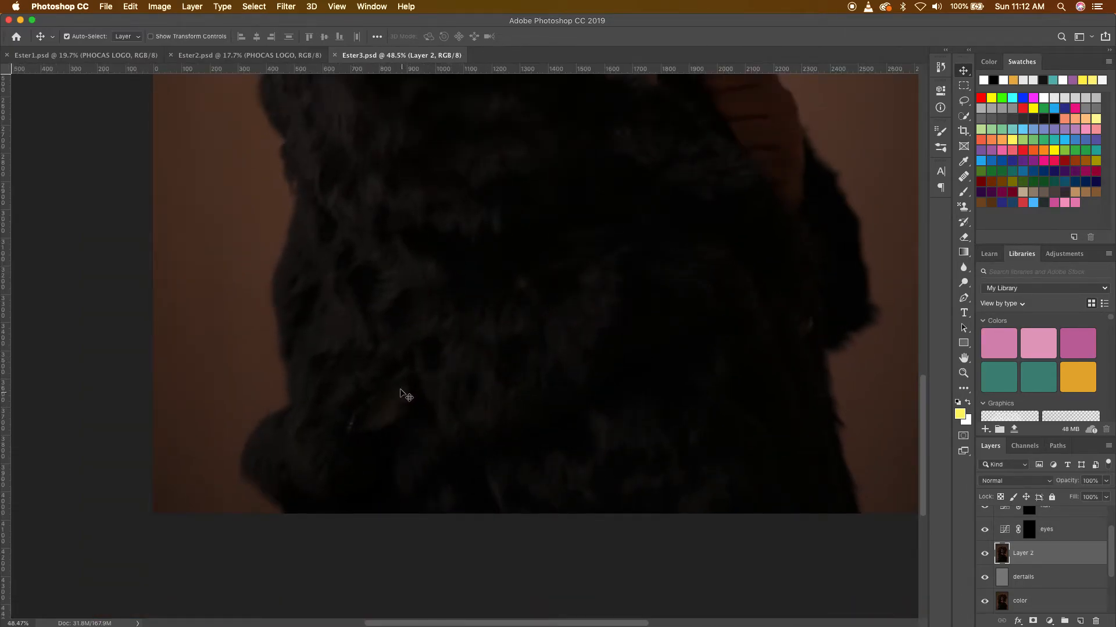
click(969, 106)
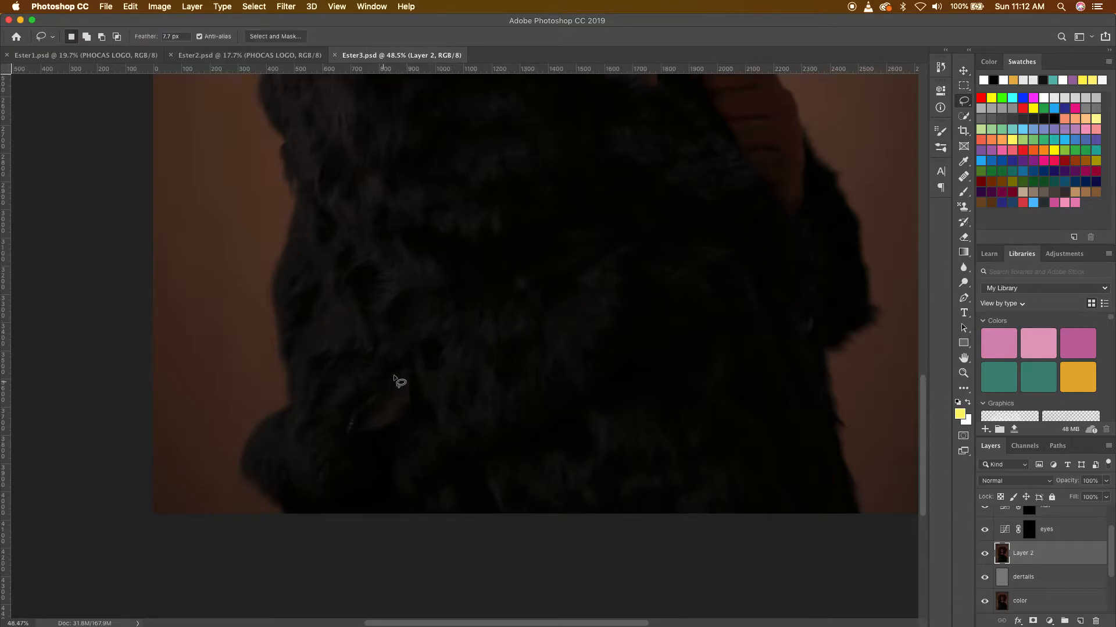
mouse_move(404, 368)
mouse_down()
mouse_move(333, 423)
mouse_move(342, 436)
mouse_move(396, 437)
mouse_move(433, 403)
mouse_move(425, 373)
mouse_move(402, 373)
mouse_up()
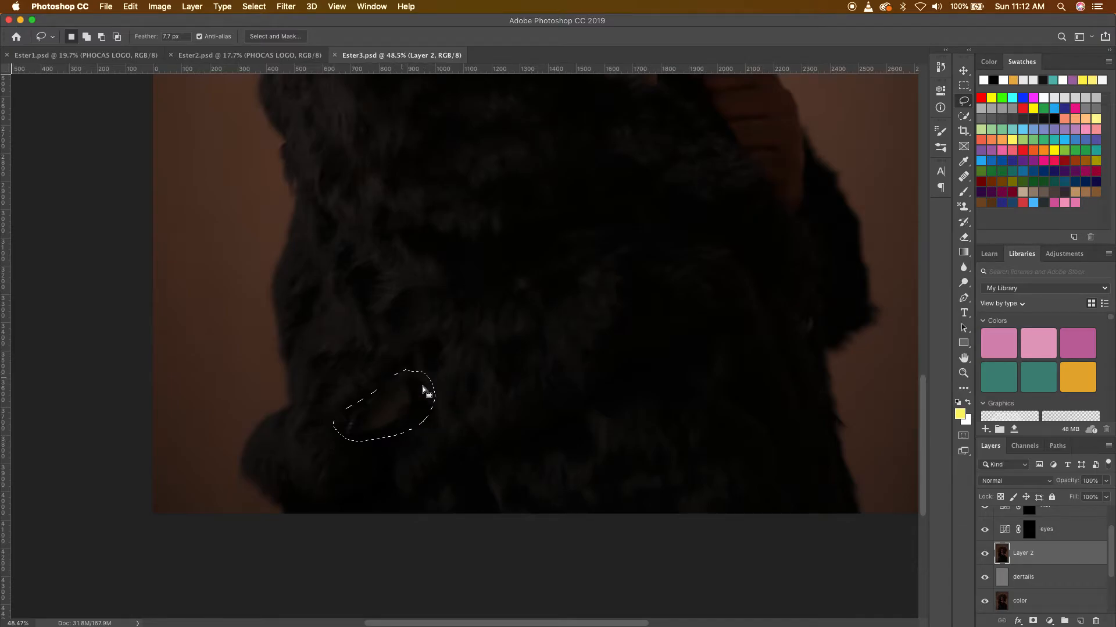
Step: Outline the coat's light gap again with the Patch tool, replace it with the dark fur beside it, and deselect
click(964, 177)
click(1023, 198)
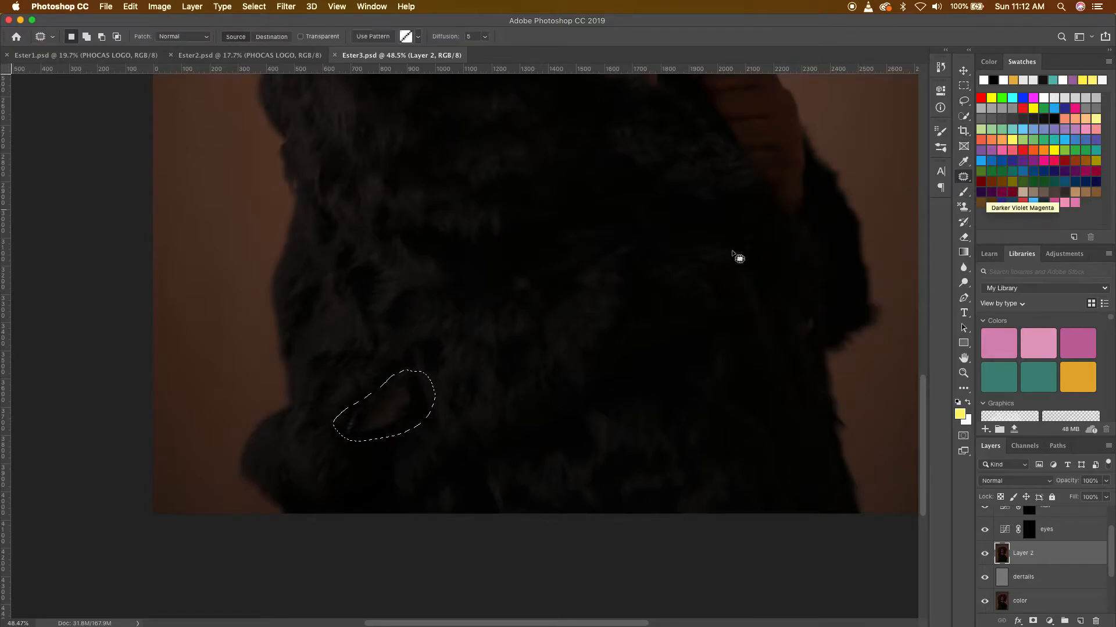
click(451, 447)
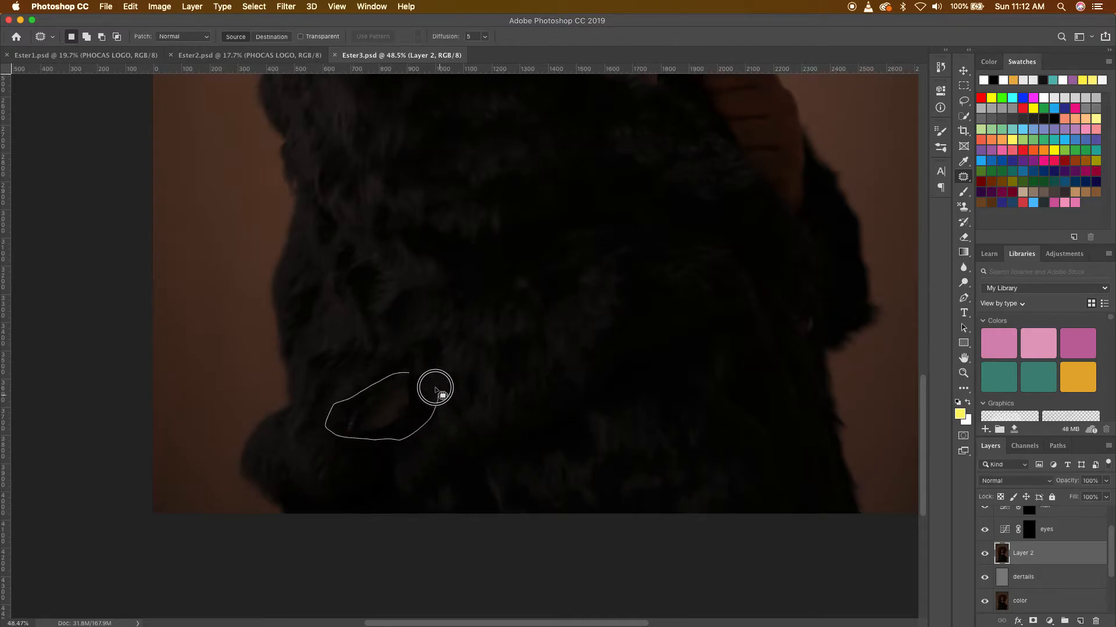
drag(407, 377, 406, 373)
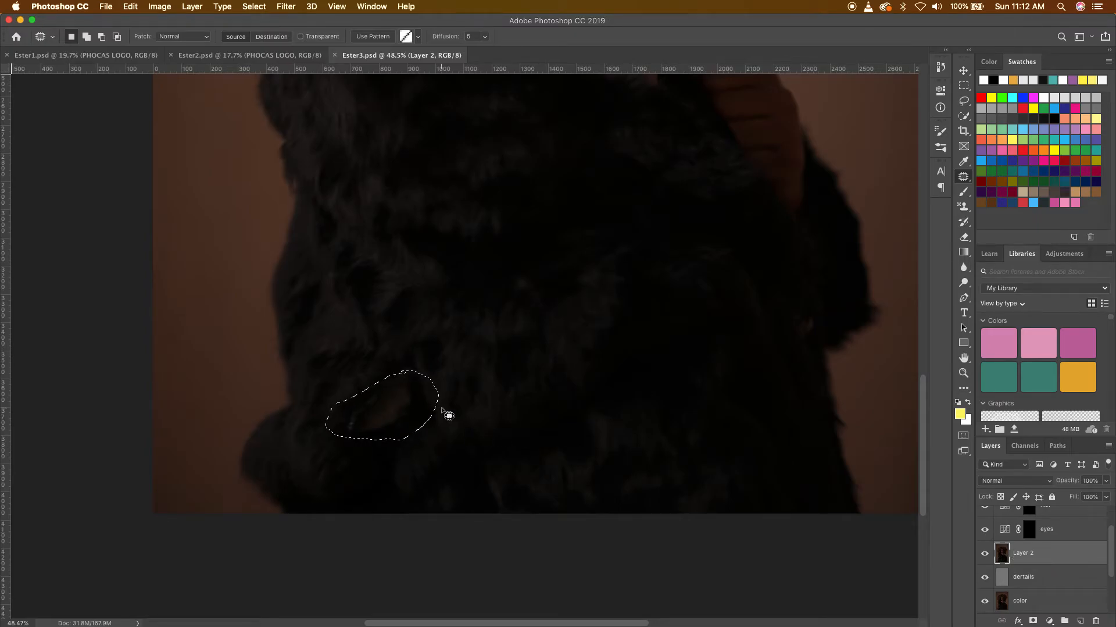
drag(405, 403, 510, 377)
key(super+d)
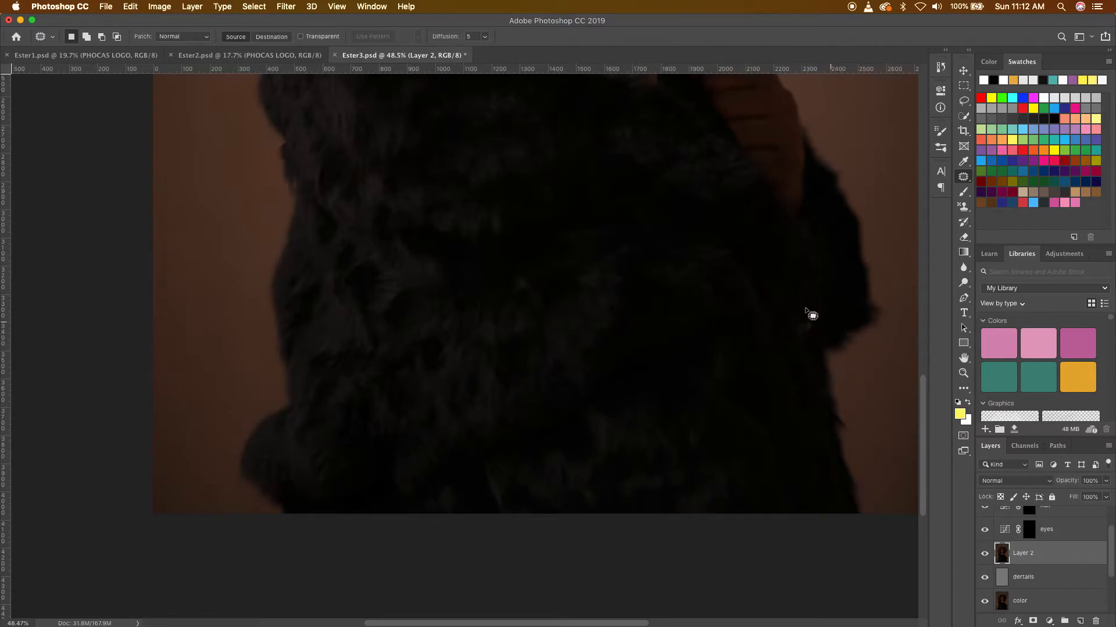
Step: Patch the small light spot on the coat beside the sleeve with nearby dark fur, deselect, and check the portrait
mouse_move(813, 312)
mouse_down()
mouse_move(804, 342)
mouse_move(824, 328)
mouse_move(812, 311)
mouse_move(801, 328)
mouse_move(763, 335)
mouse_up()
key(super+d)
scroll(455, 314, up, 5)
scroll(456, 314, down, 5)
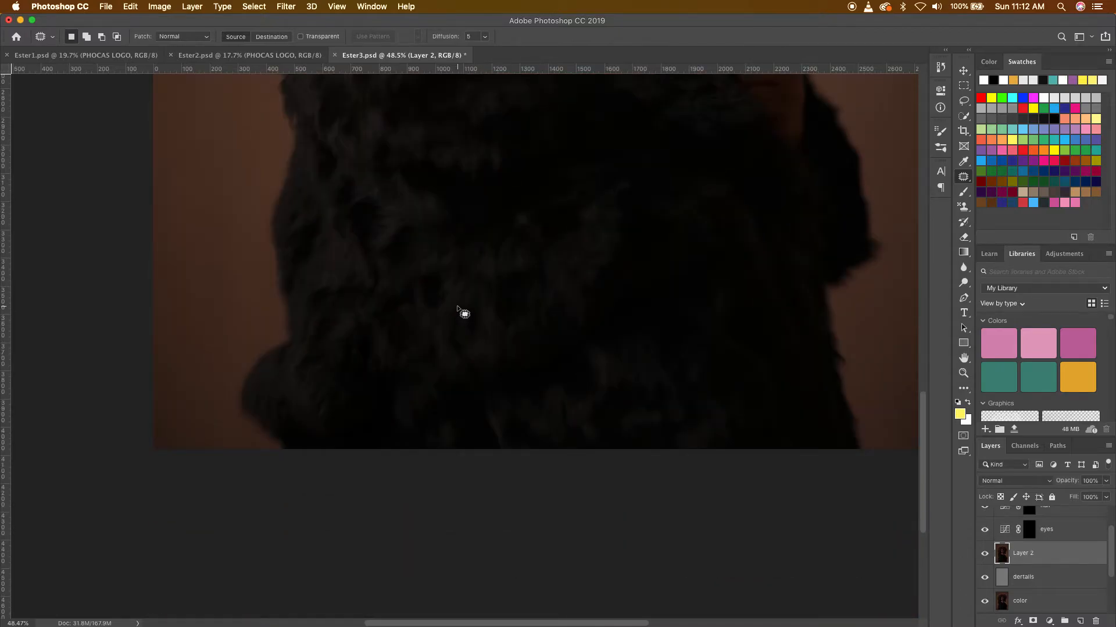
scroll(465, 313, up, 2)
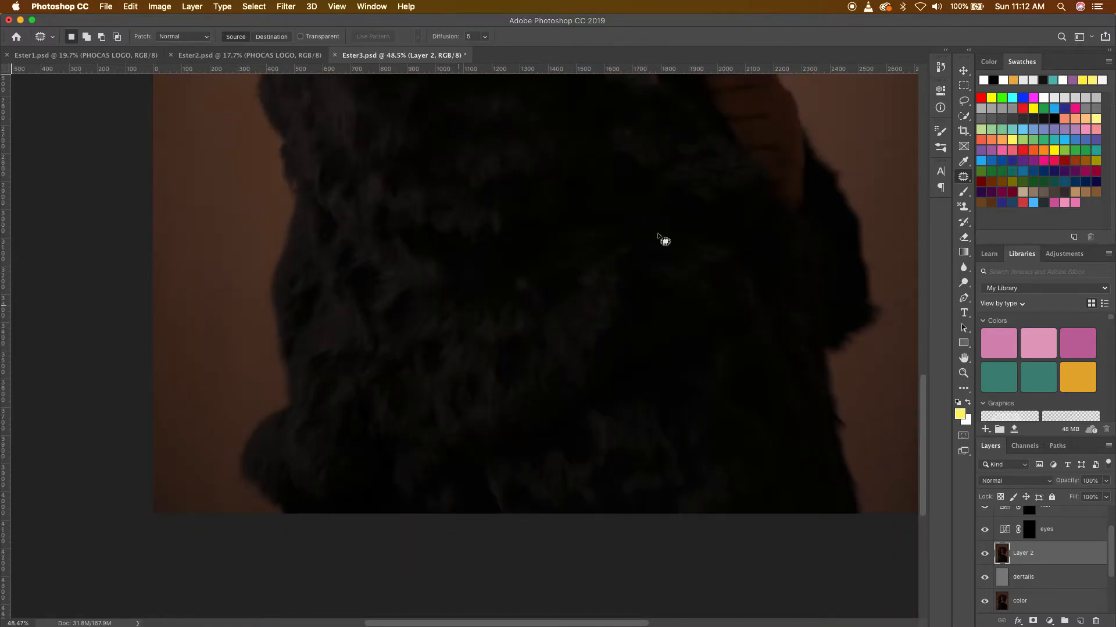
click(964, 71)
scroll(642, 242, up, 15)
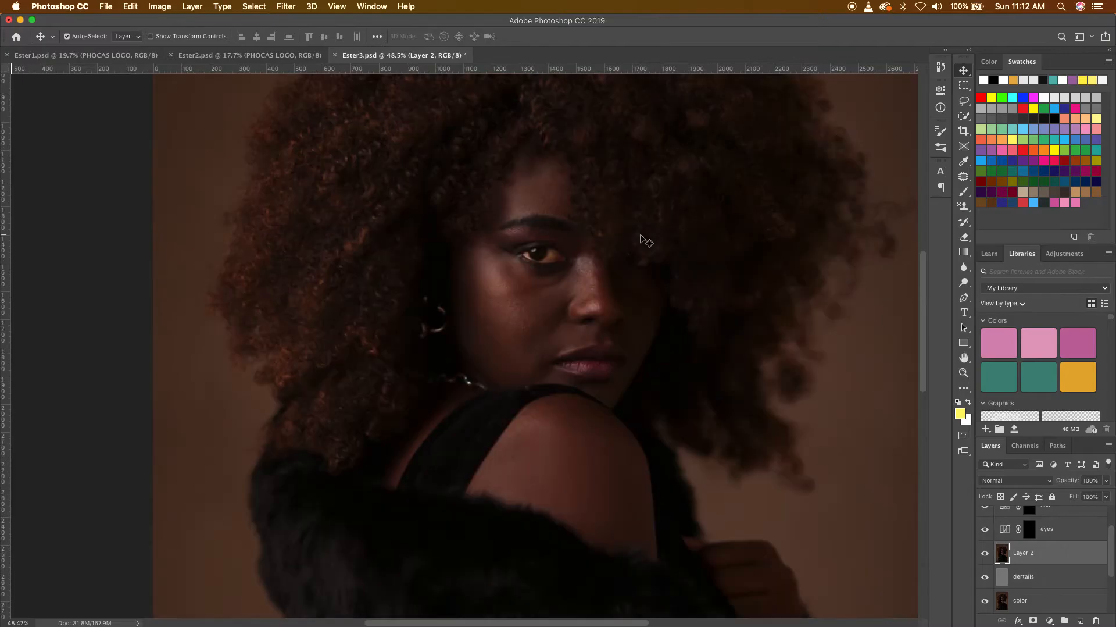
scroll(641, 217, down, 3)
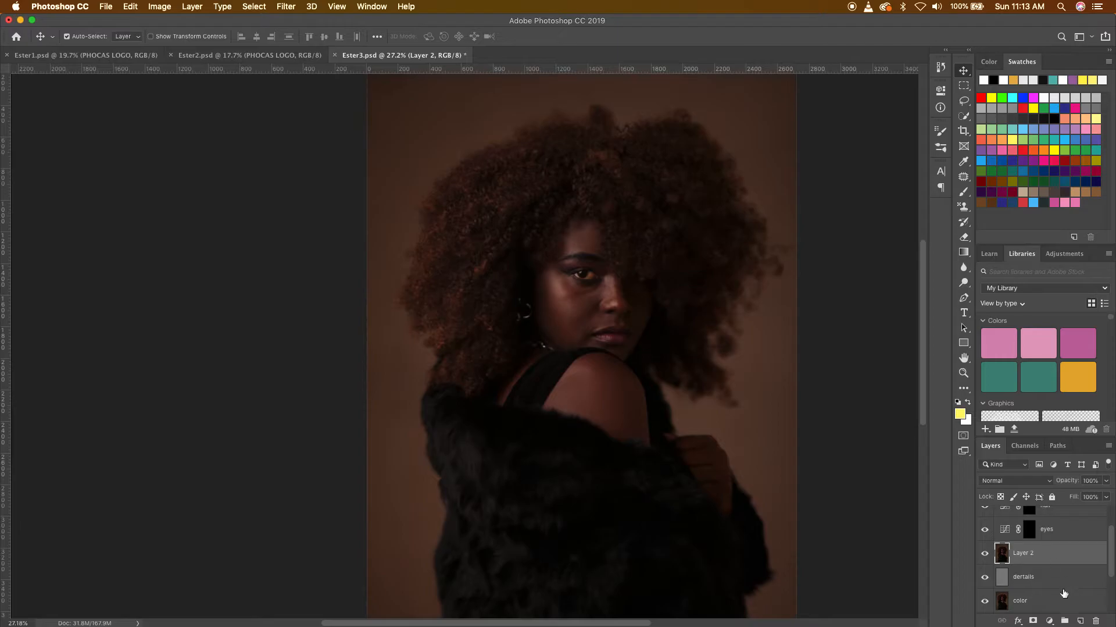
Step: Rename the topmost Curves layer as "ear ring"
scroll(1058, 605, up, 2)
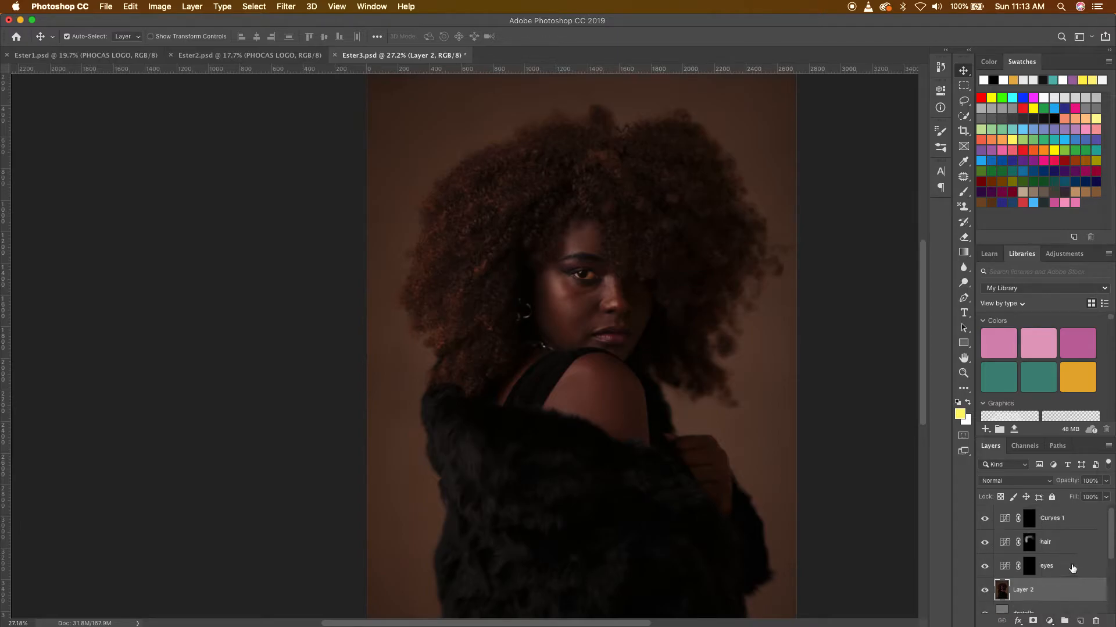
click(1073, 519)
double_click(1053, 519)
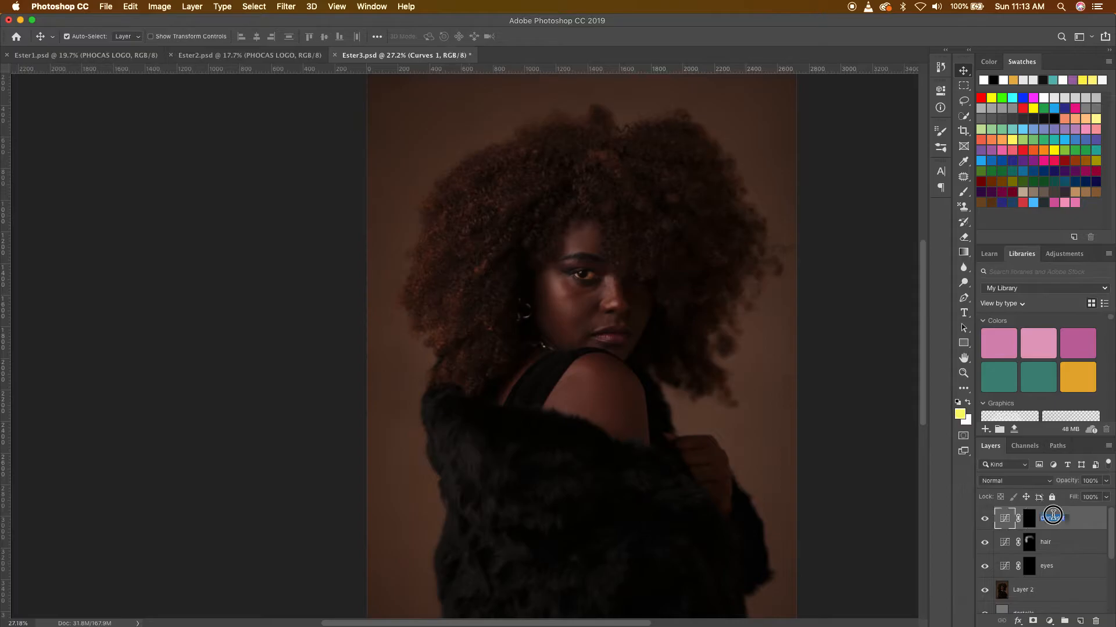
text(ey)
key(Return)
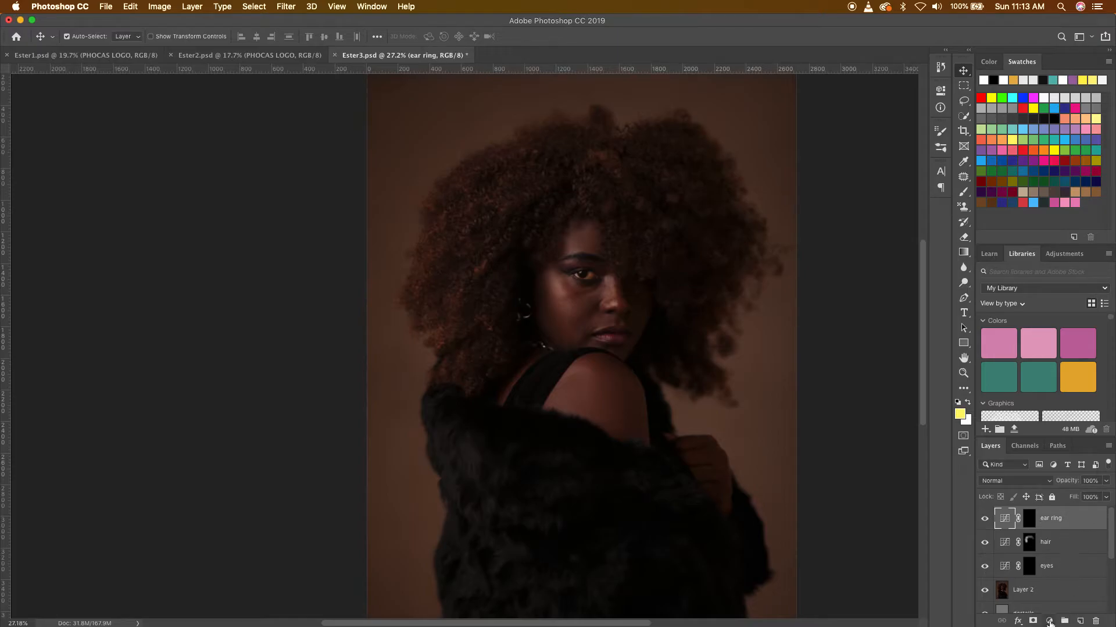
Step: Add a Curves adjustment layer above the ear ring layer and name it "lips"
click(1050, 621)
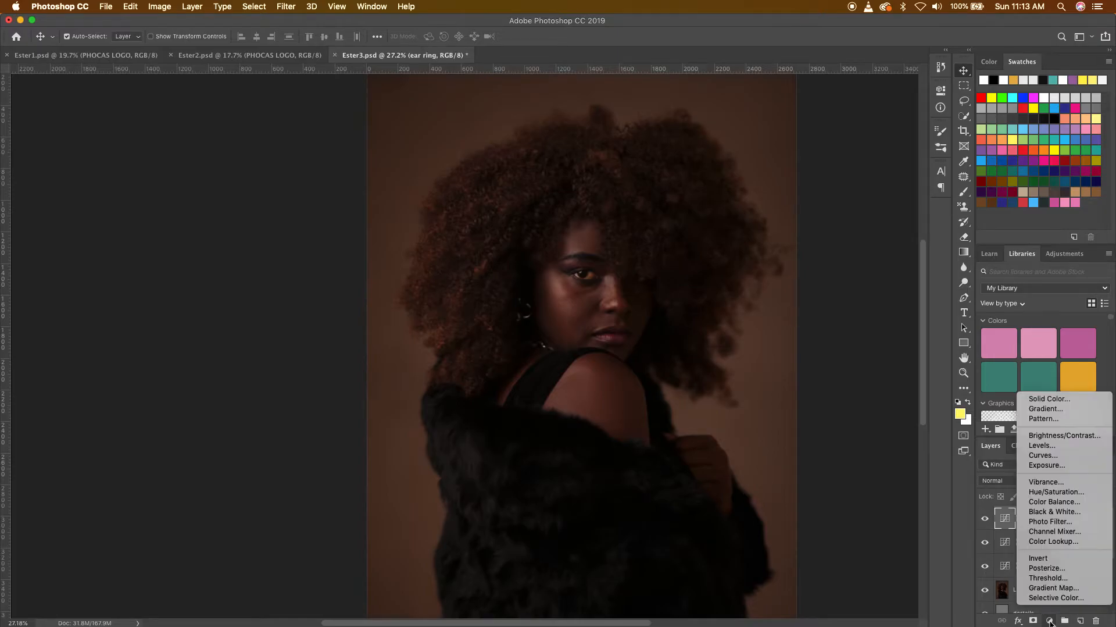
click(1041, 456)
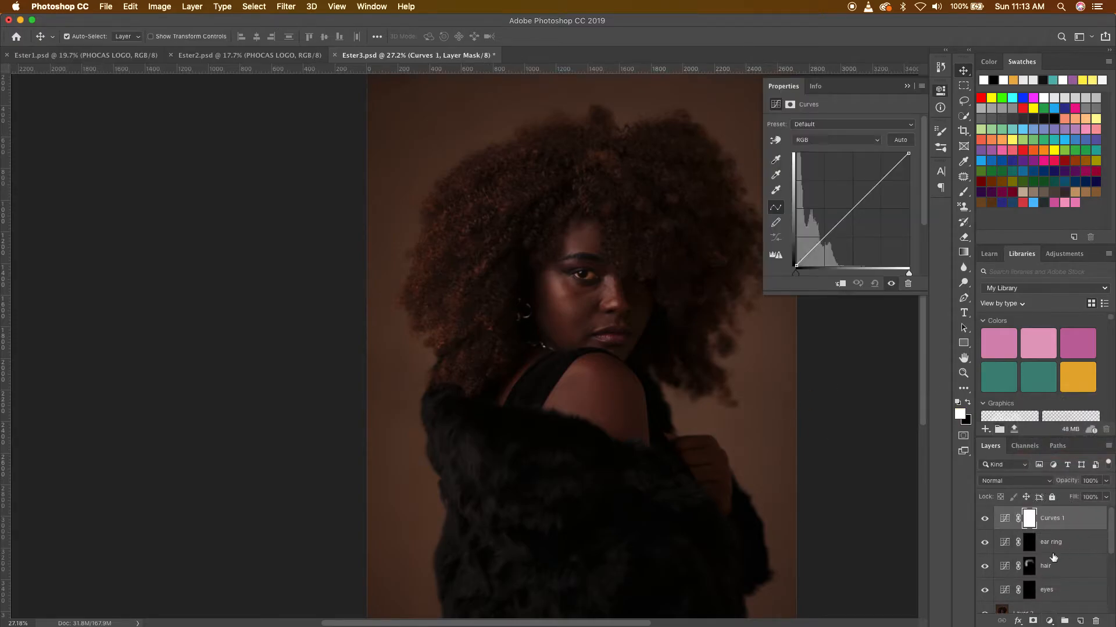
double_click(1044, 515)
key(BackSpace)
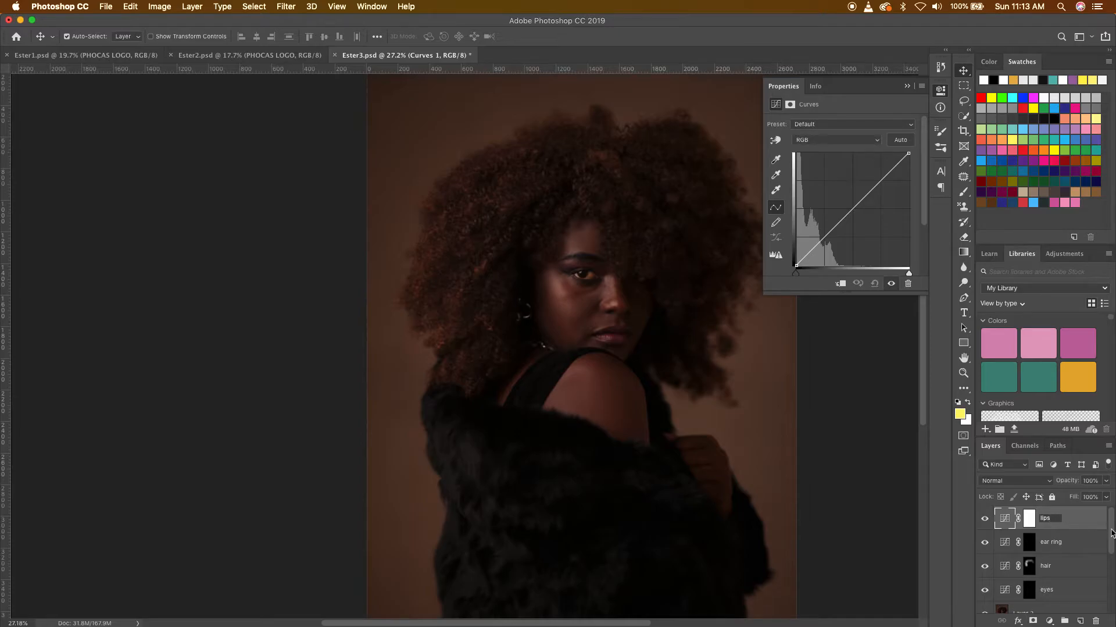
key(Return)
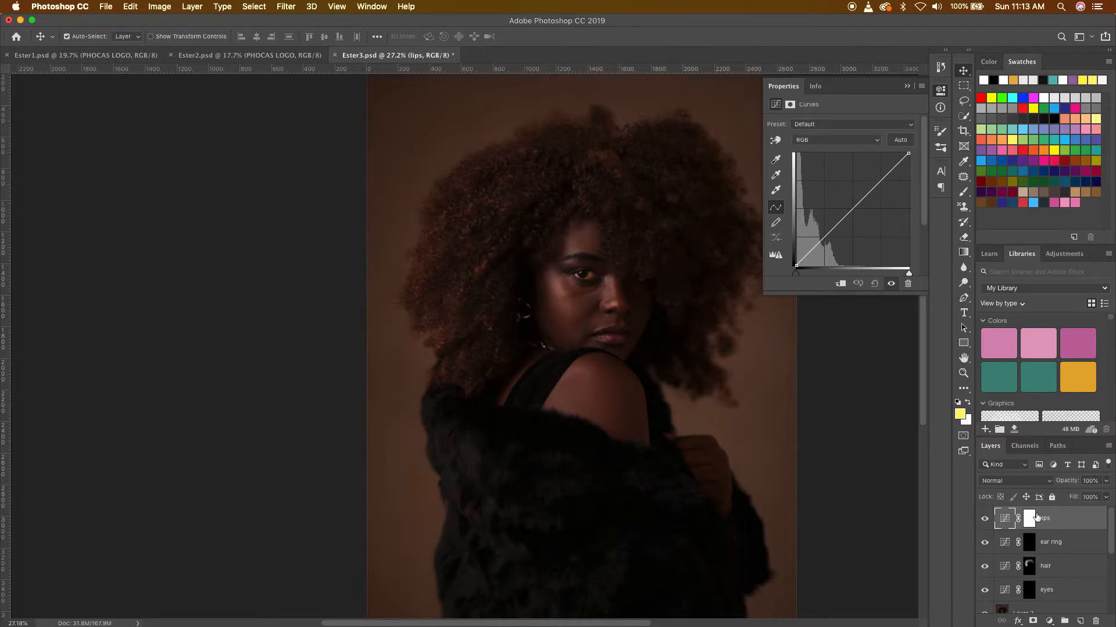
Step: Raise the lips layer's curve in the darker tones and invert its mask to black
scroll(640, 317, up, 5)
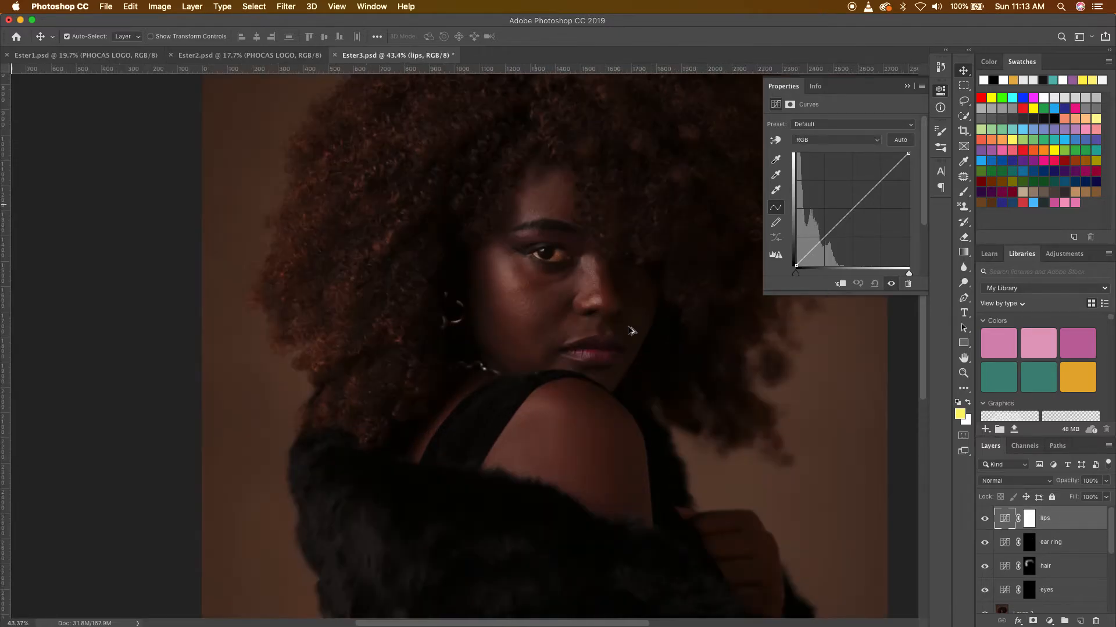
scroll(620, 347, up, 4)
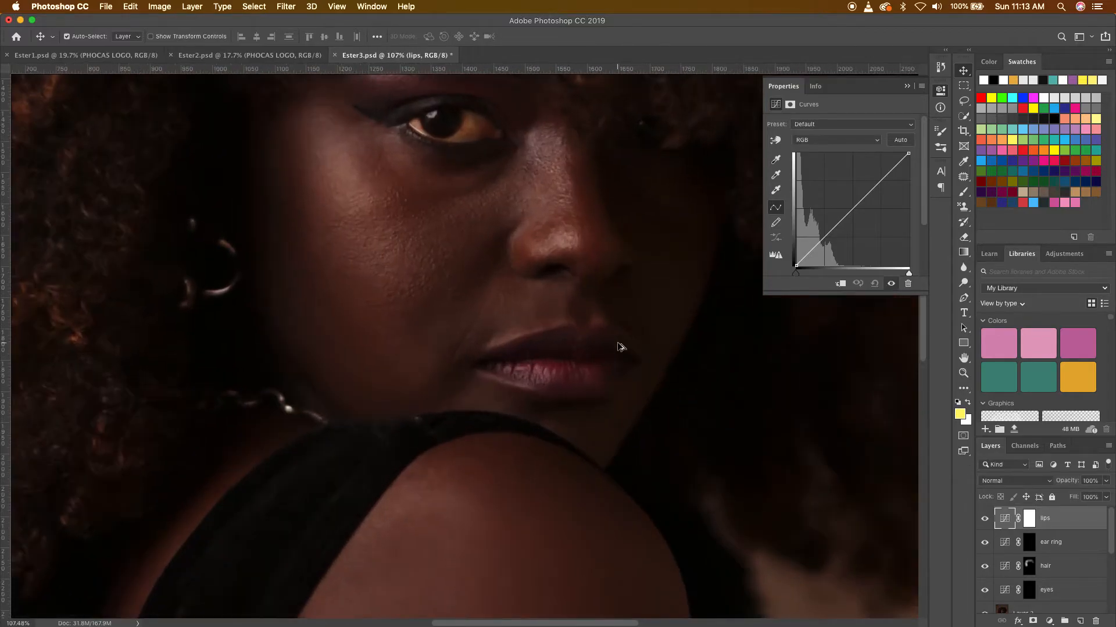
drag(827, 236, 823, 227)
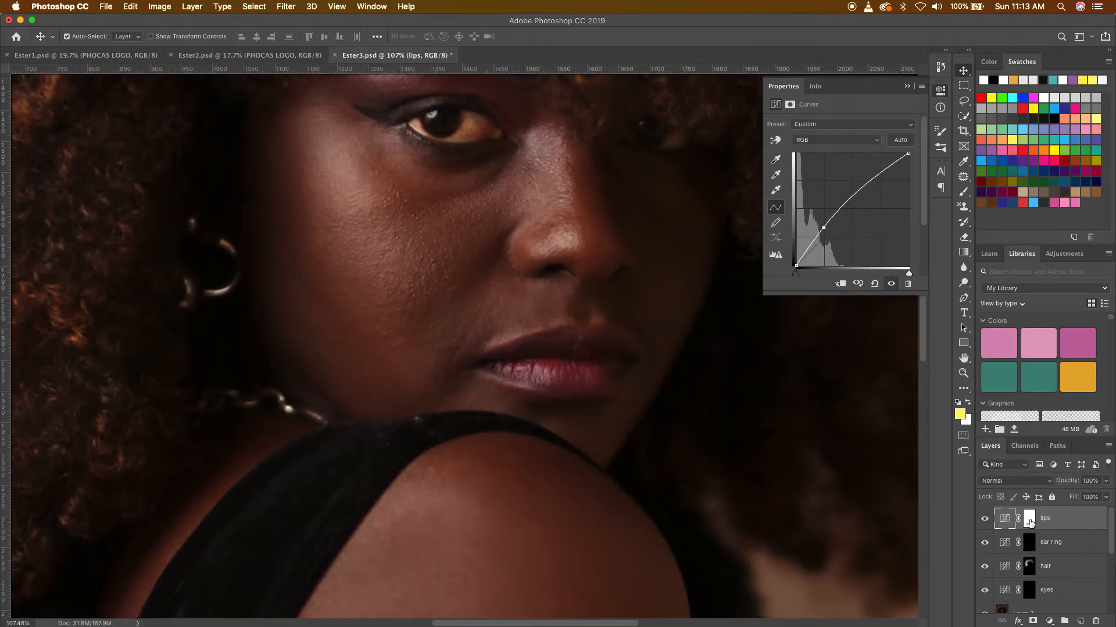
click(1029, 517)
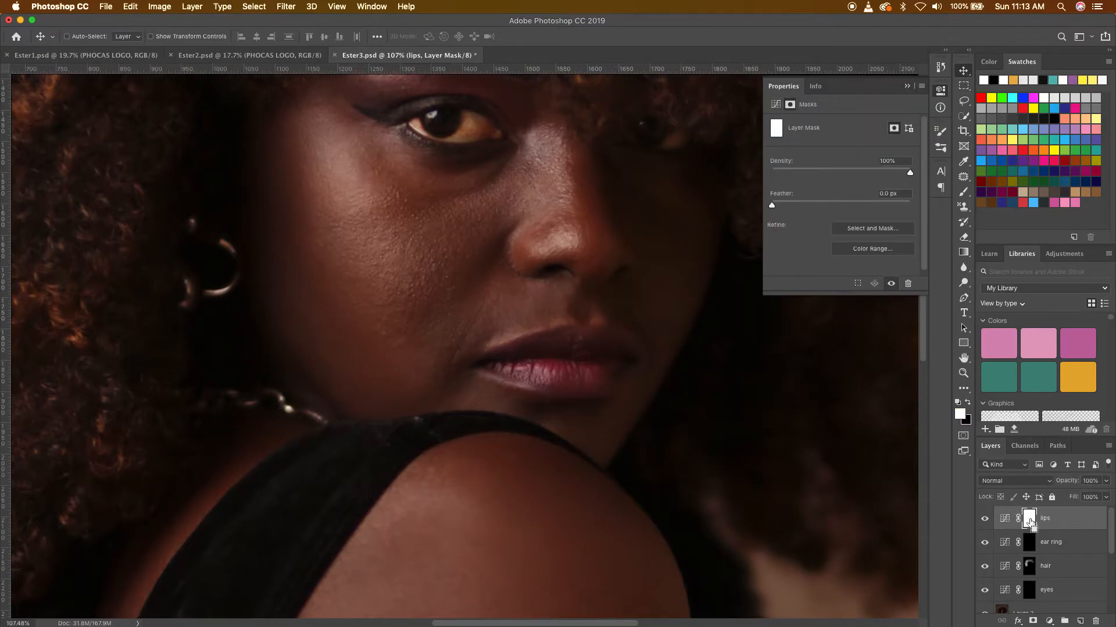
key(super+i)
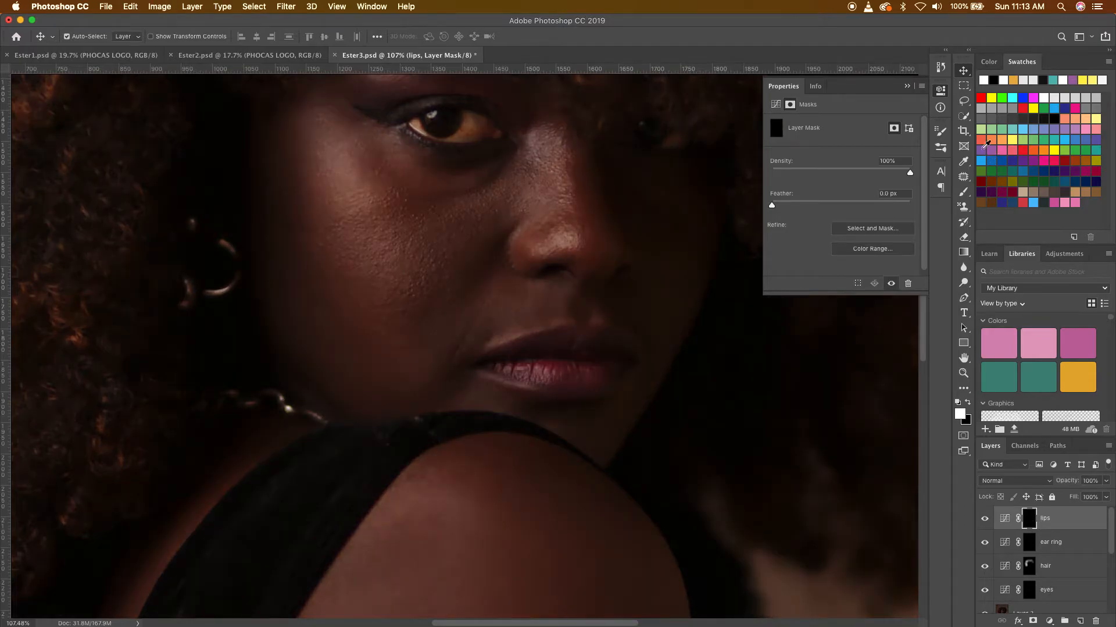
Step: Brighten the lips by painting white on the lips layer's mask with a 45 px brush at 100% opacity
click(963, 191)
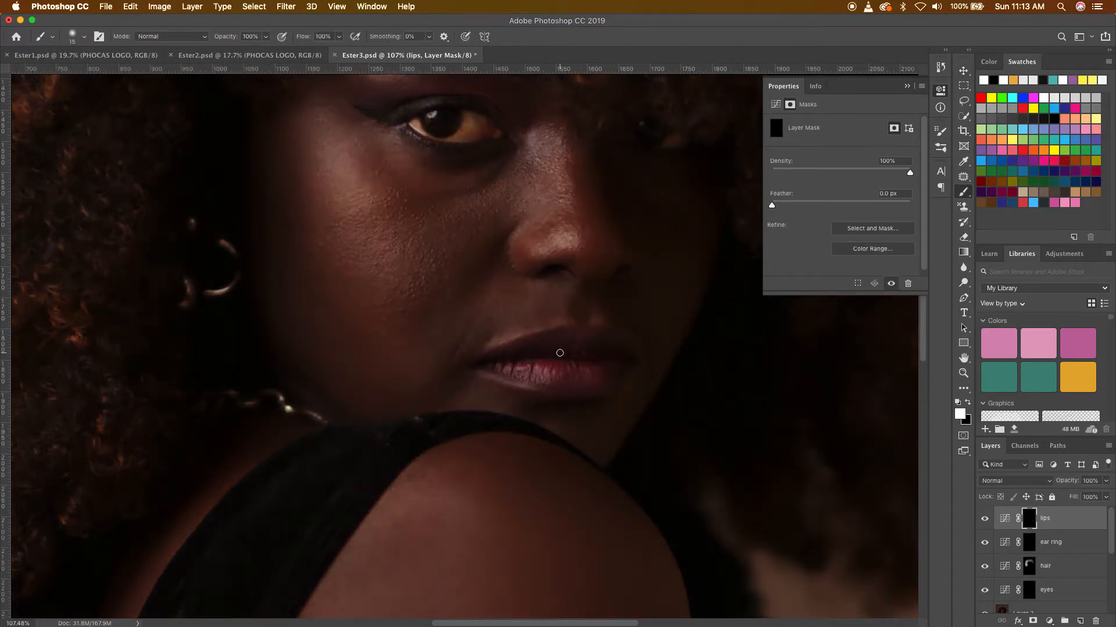
key(bracketright)
mouse_move(588, 341)
mouse_down()
mouse_move(495, 363)
mouse_move(589, 373)
mouse_move(515, 372)
mouse_move(575, 386)
mouse_move(619, 356)
mouse_move(572, 345)
mouse_move(585, 344)
mouse_move(488, 363)
mouse_move(584, 349)
mouse_move(534, 354)
mouse_move(566, 339)
mouse_move(610, 348)
mouse_move(598, 378)
mouse_move(505, 368)
mouse_move(588, 342)
mouse_move(625, 349)
mouse_move(615, 363)
mouse_move(541, 368)
mouse_up()
click(496, 367)
scroll(509, 355, down, 5)
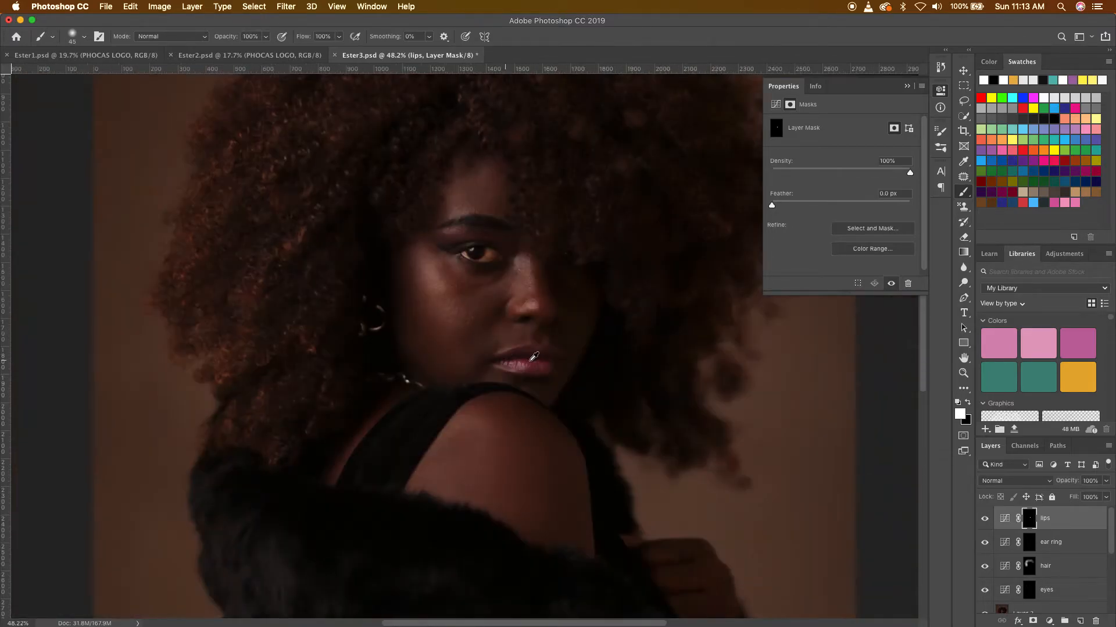
Step: Compare the portrait with the lips layer hidden and shown, and lower the layer's opacity
click(984, 518)
click(985, 518)
click(986, 519)
click(986, 519)
drag(1069, 484, 1041, 500)
Step: Add a Color Balance adjustment layer above the lips layer and clip it to that layer
click(1049, 620)
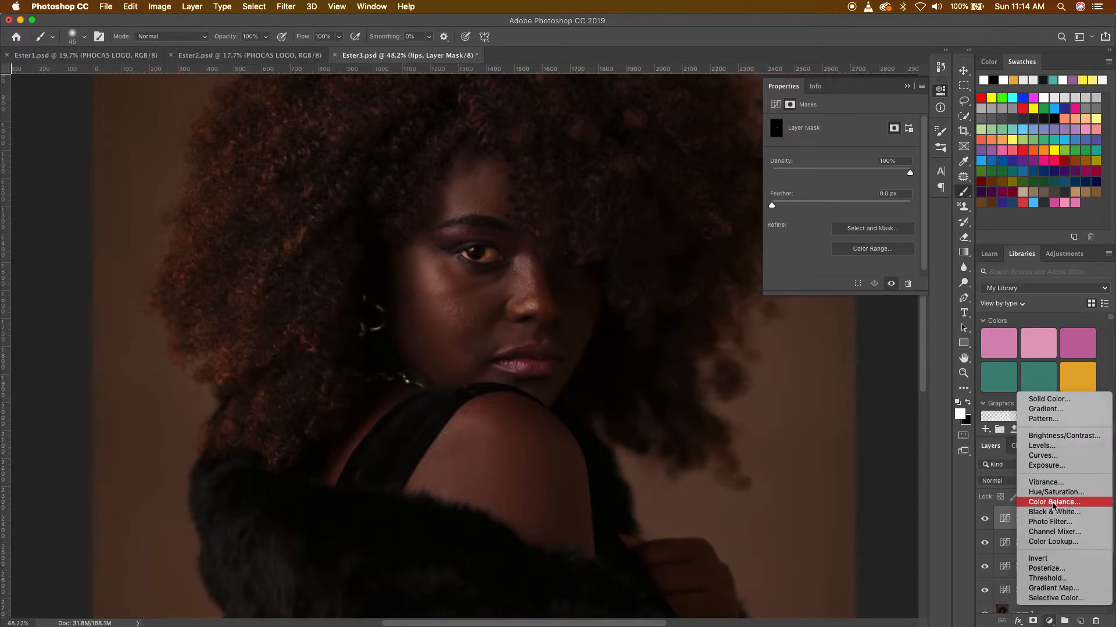
click(1054, 503)
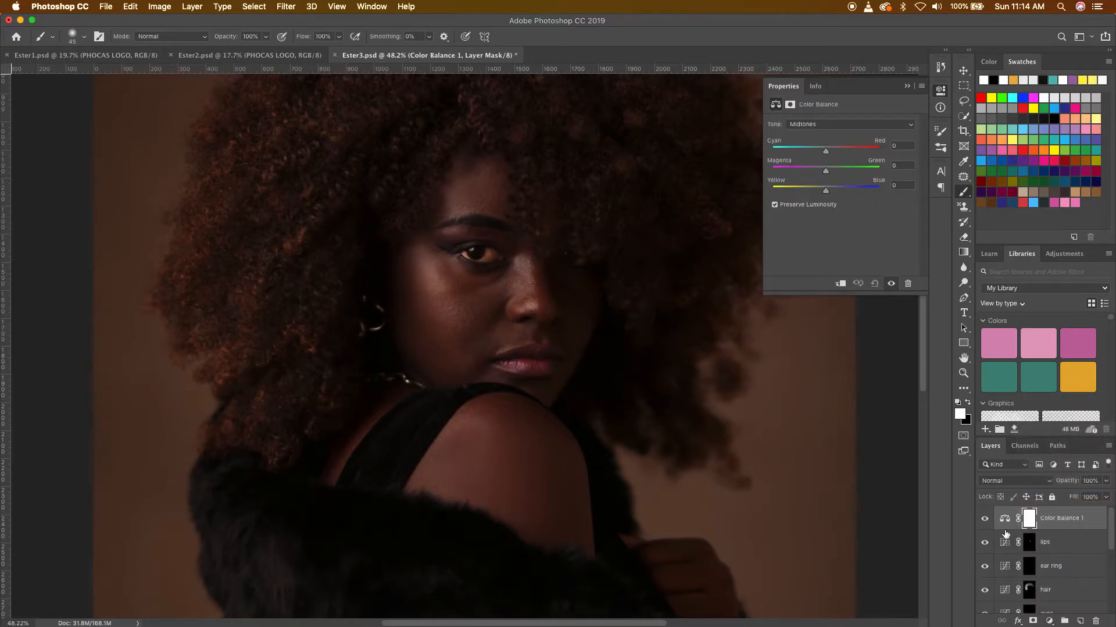
drag(1007, 533, 1006, 527)
alt+click(1010, 529)
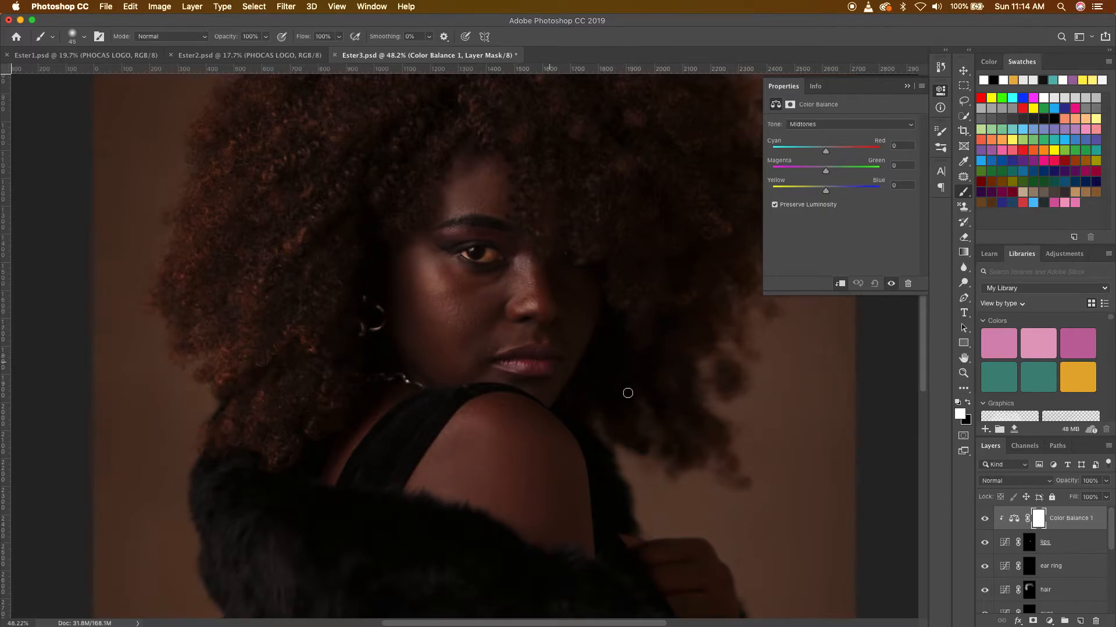
Step: Shift the Color Balance layer's shadows slightly towards red and set their yellow–blue value to +3
click(817, 123)
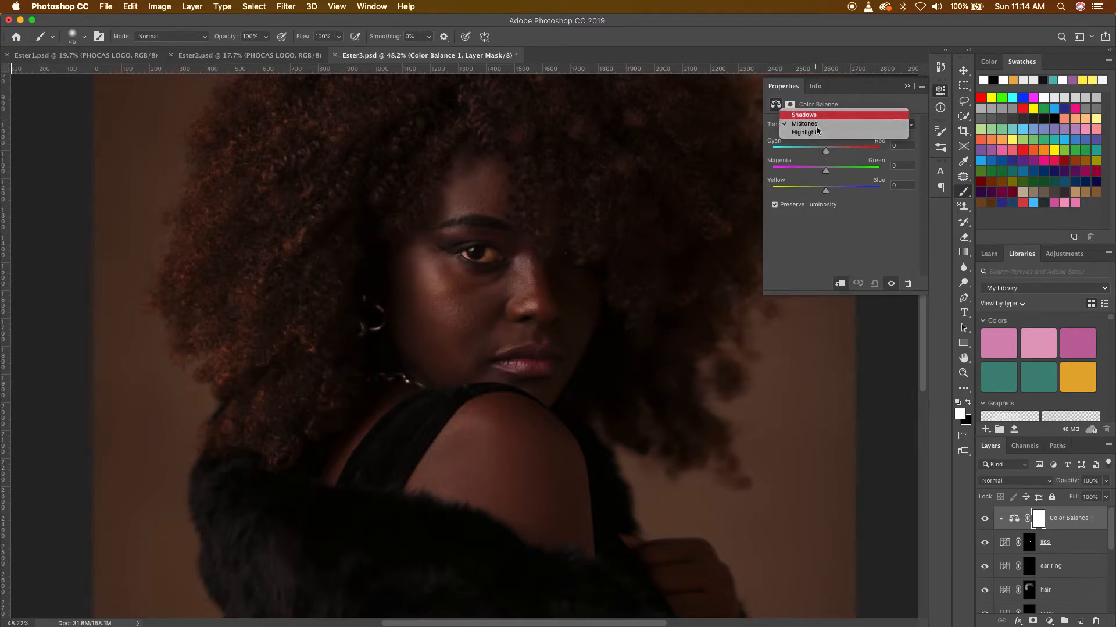
click(814, 115)
scroll(619, 326, up, 5)
scroll(619, 325, down, 2)
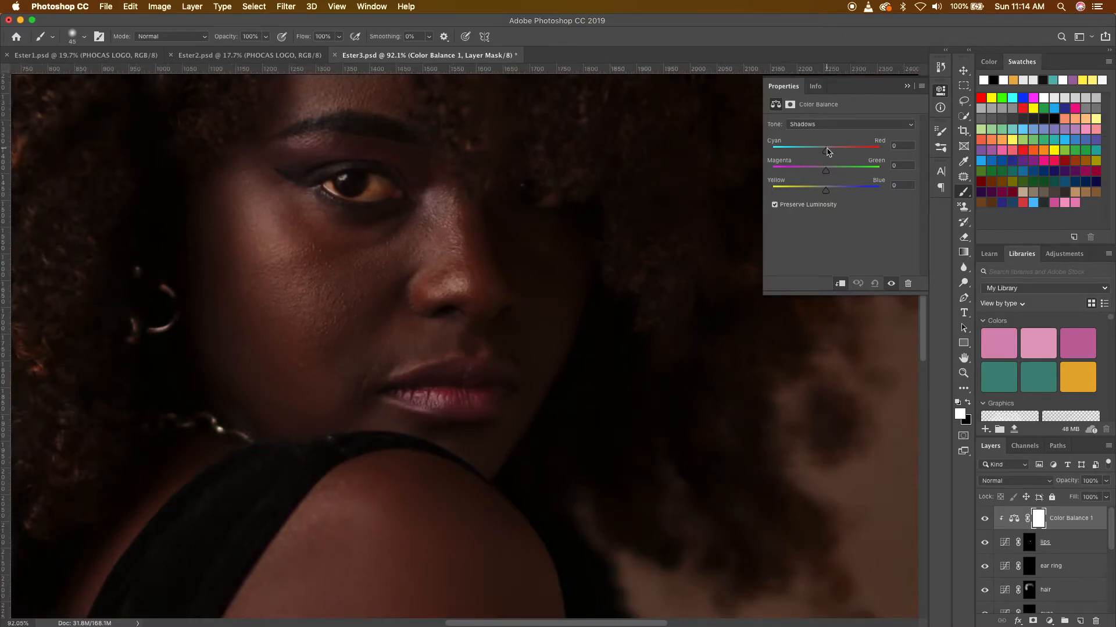
mouse_move(827, 153)
mouse_down()
mouse_move(840, 153)
mouse_move(831, 154)
mouse_up()
drag(828, 194, 827, 193)
Step: Set the Color Balance layer's midtones to +1 towards red and check the lips in the portrait
click(804, 125)
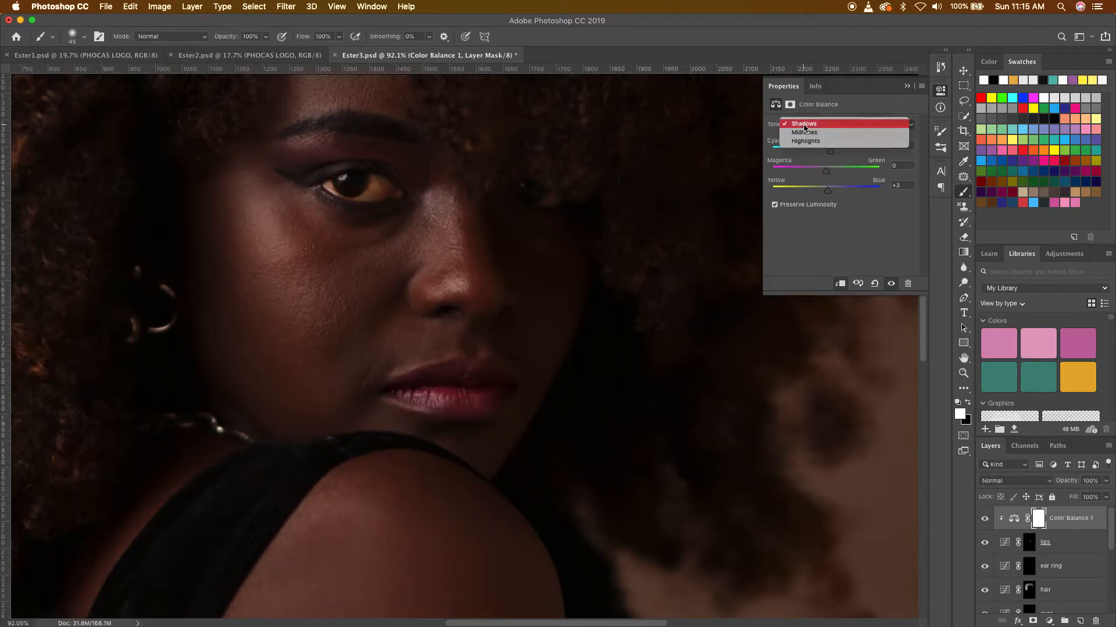
click(807, 134)
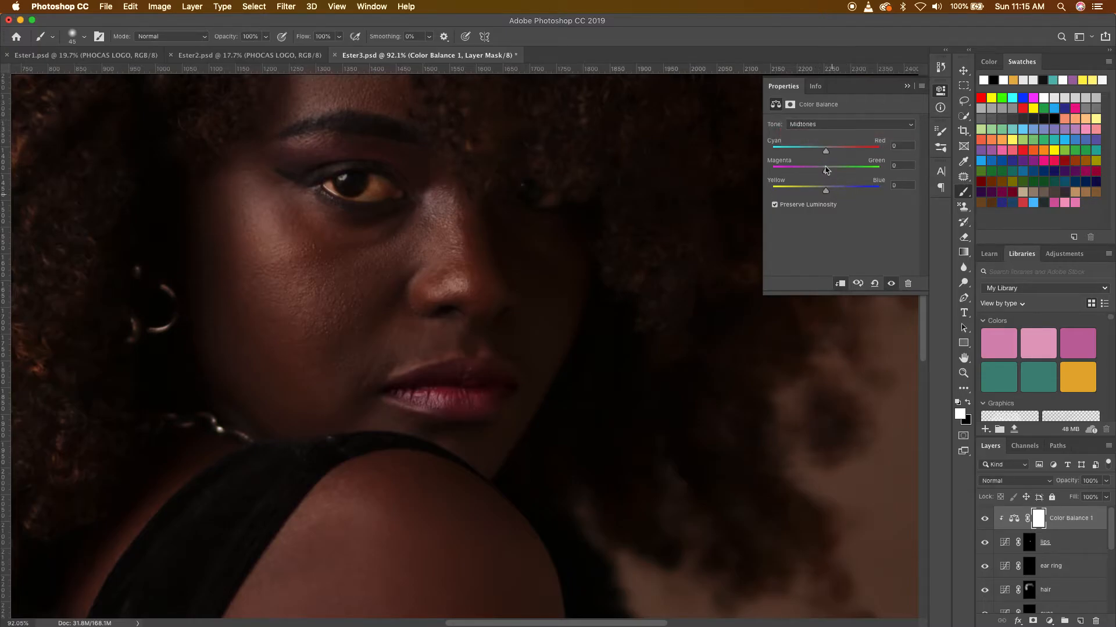
drag(829, 153, 831, 153)
drag(831, 153, 829, 157)
click(963, 71)
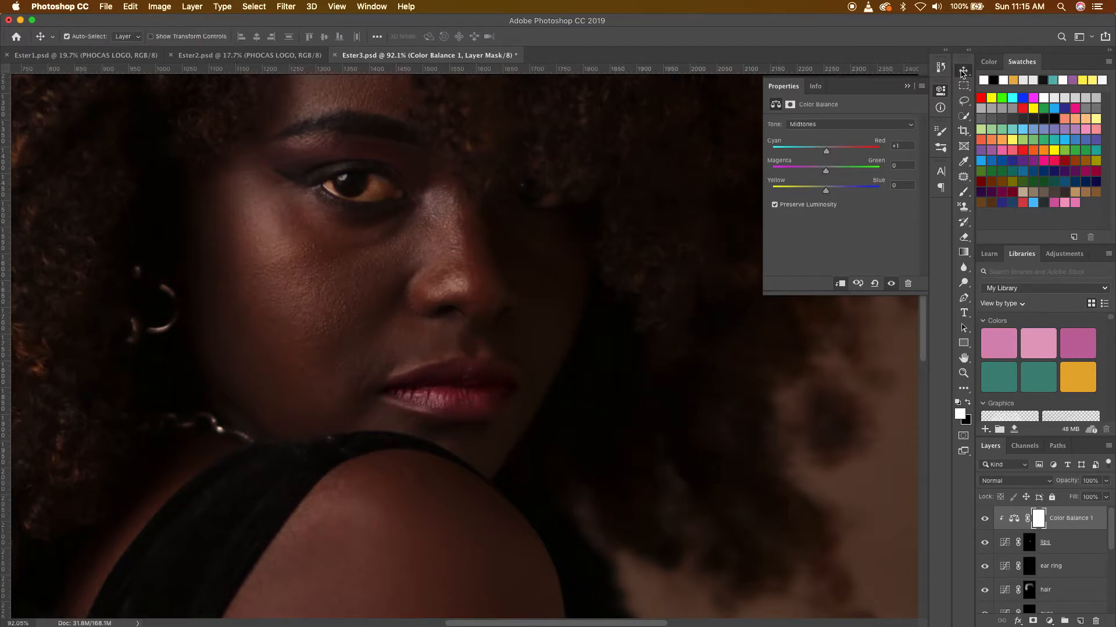
click(909, 86)
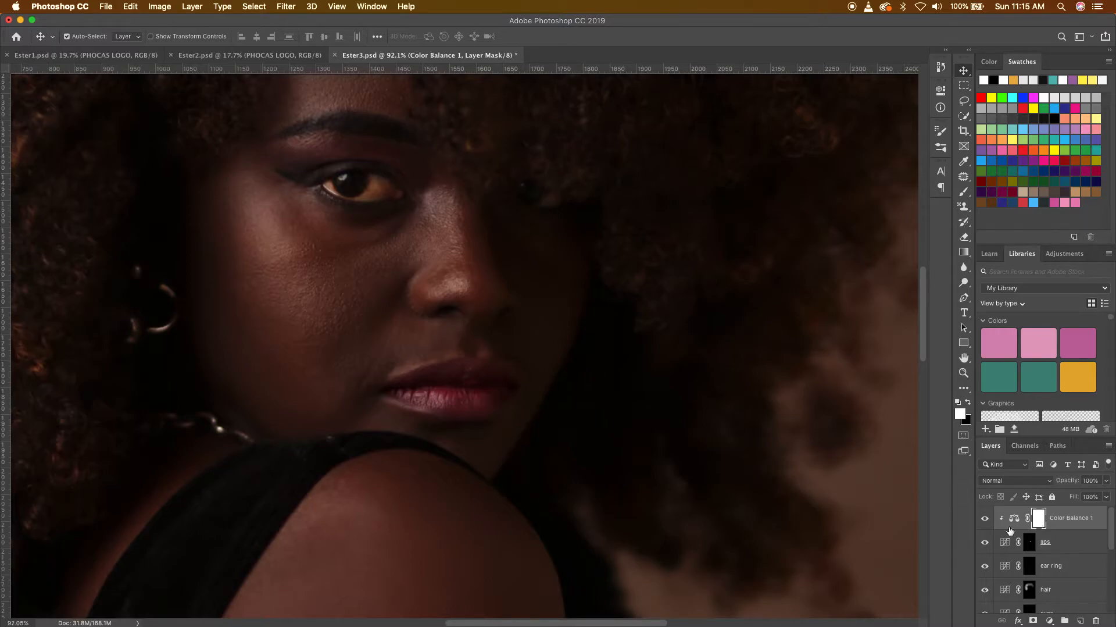
scroll(468, 389, down, 5)
scroll(468, 390, up, 5)
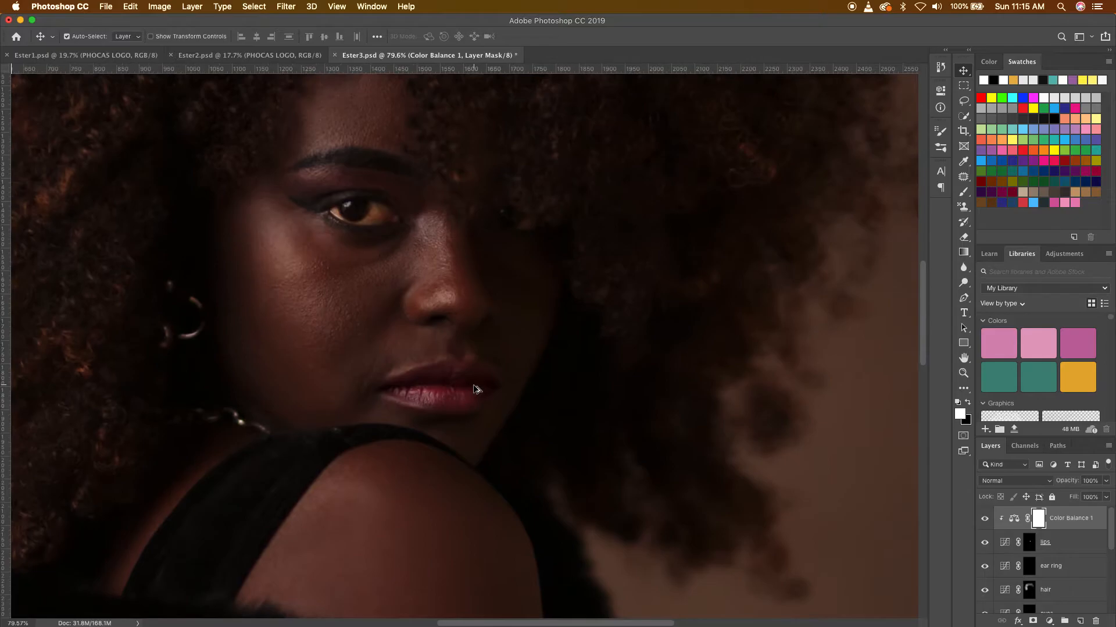
scroll(474, 388, down, 3)
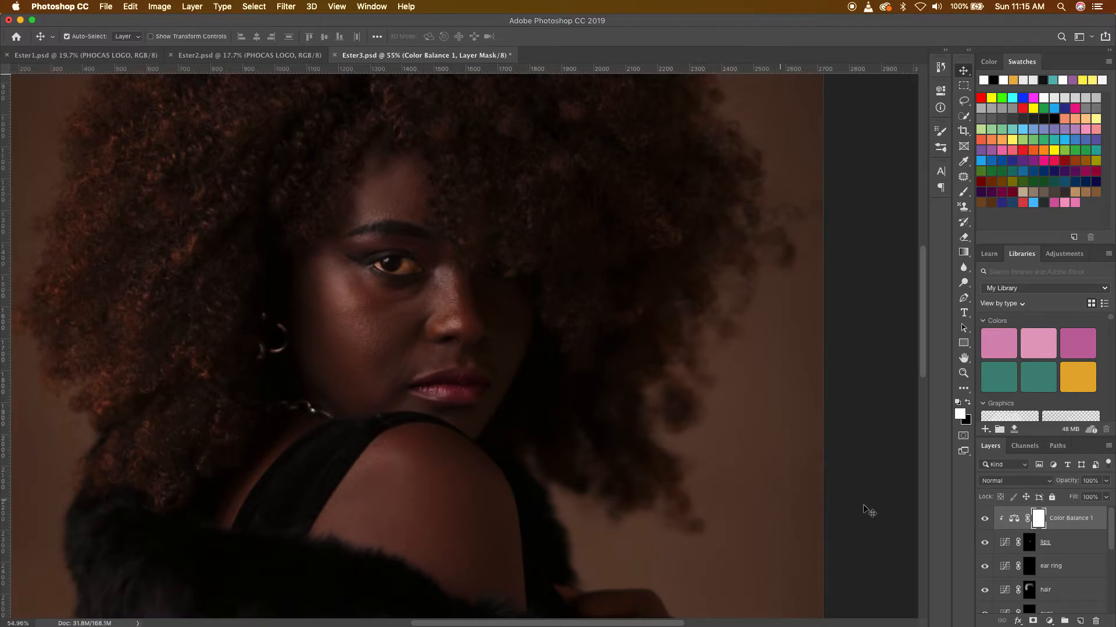
Step: Add a Levels adjustment layer above the Color Balance layer and clip it to the lips layer
click(1083, 541)
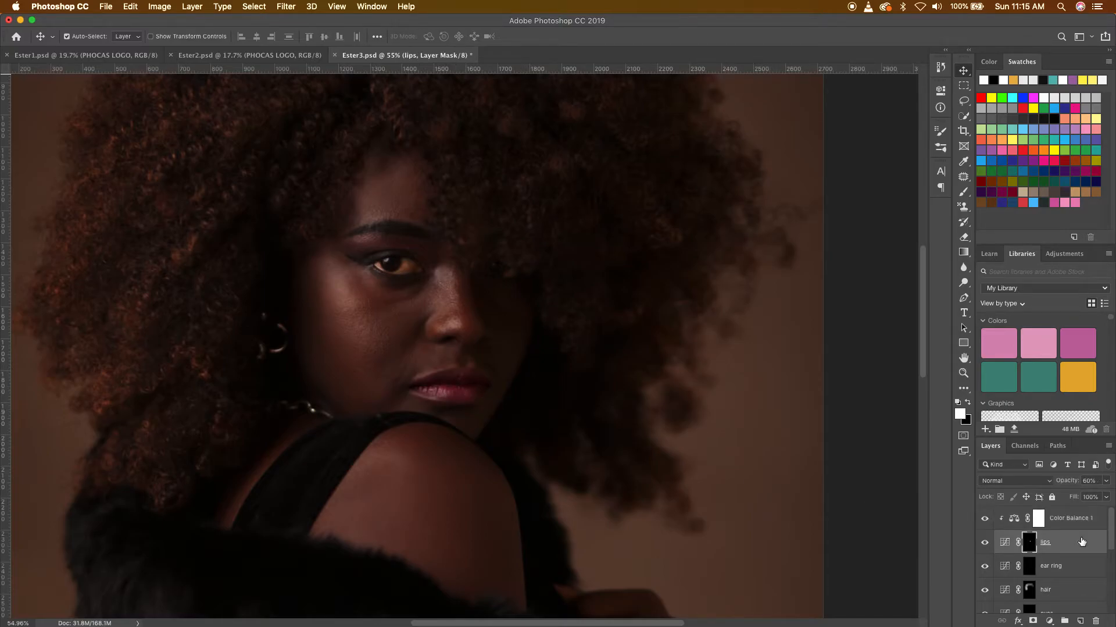
click(1079, 527)
click(1049, 620)
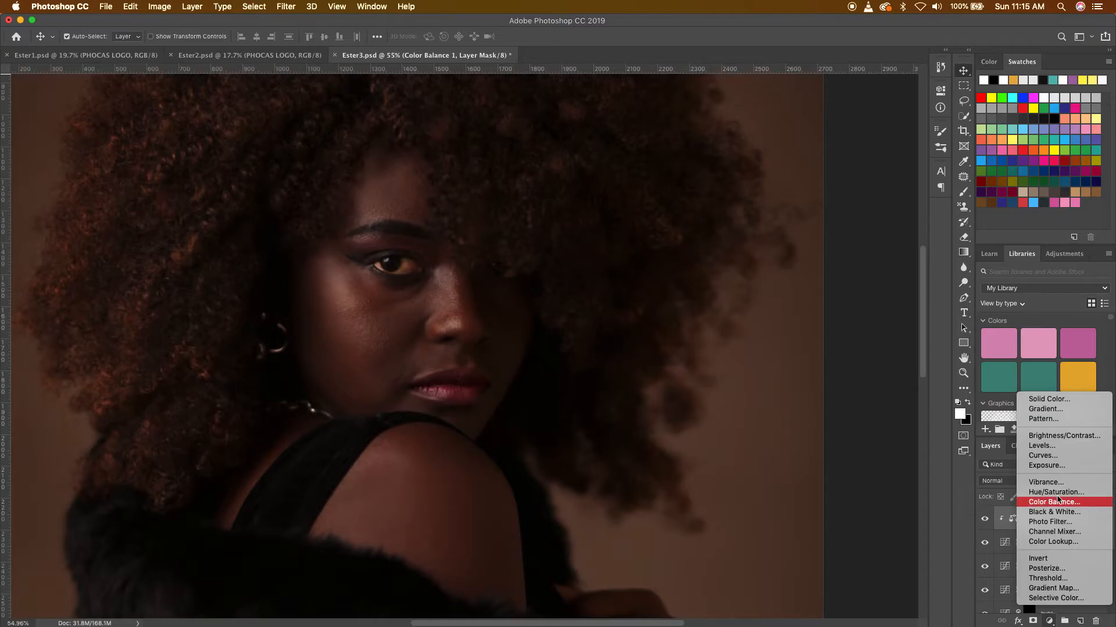
click(1057, 447)
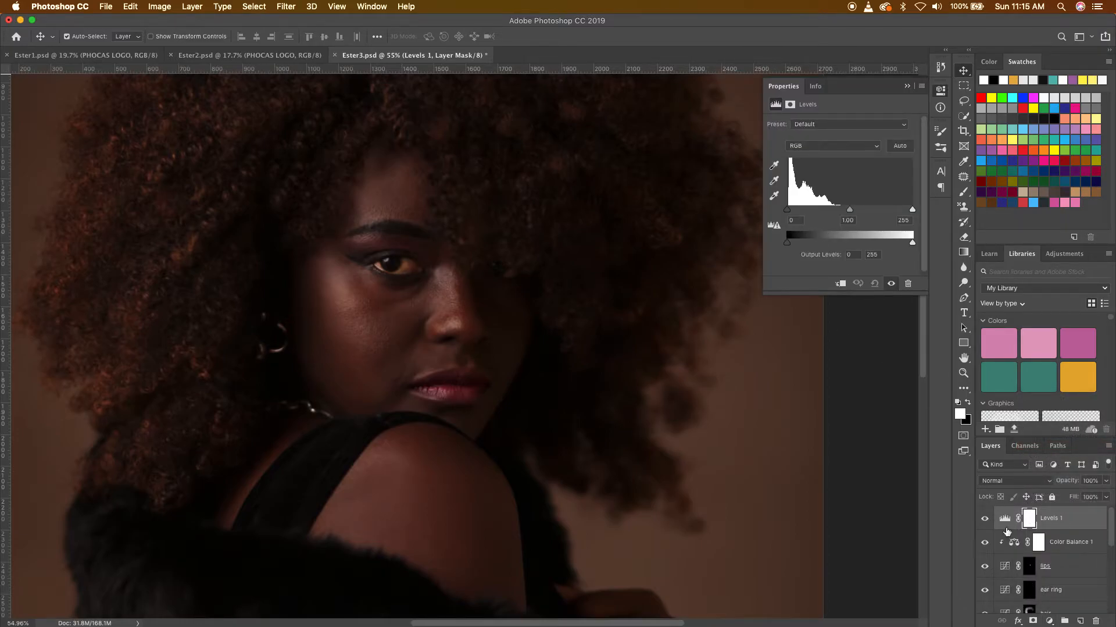
alt+click(1015, 527)
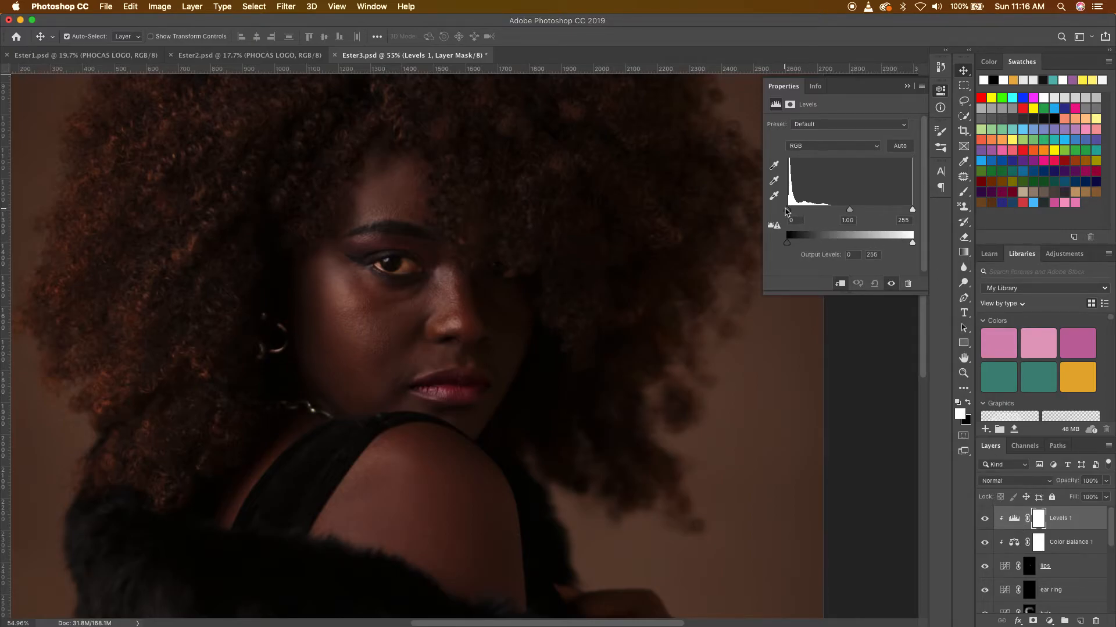
Step: Increase the lips' contrast in Levels by moving the black input point slightly inward and lowering the white input point
mouse_move(790, 213)
mouse_down()
mouse_move(800, 213)
mouse_move(790, 213)
mouse_up()
drag(914, 210, 904, 214)
click(909, 89)
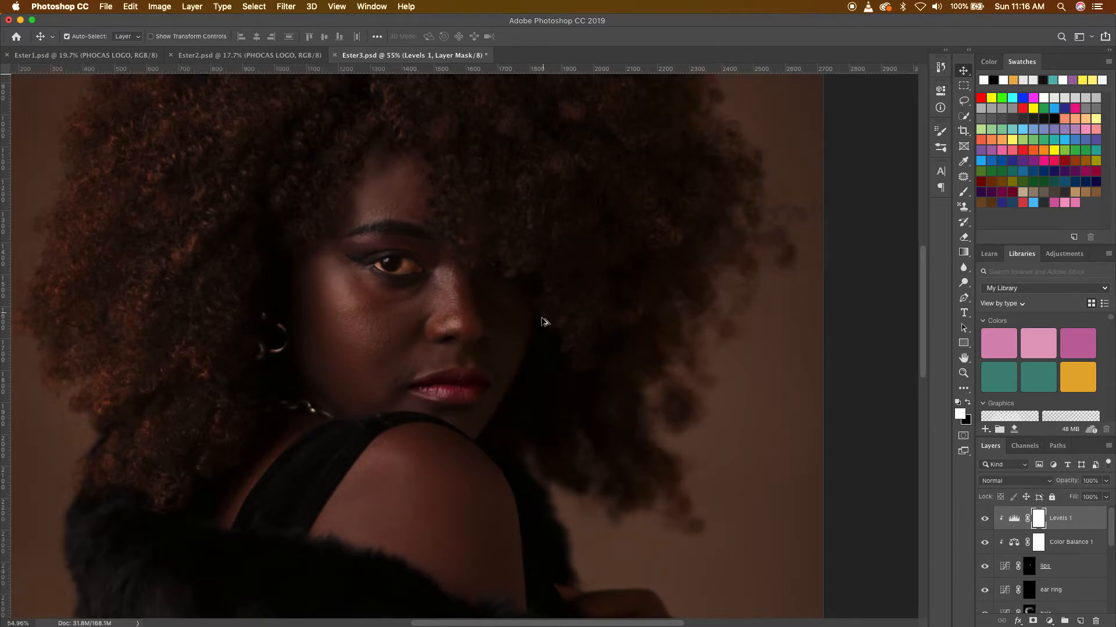
Step: Compare the portrait with the Levels layer hidden and shown, and examine the lips with the lips layer toggled
scroll(544, 321, down, 5)
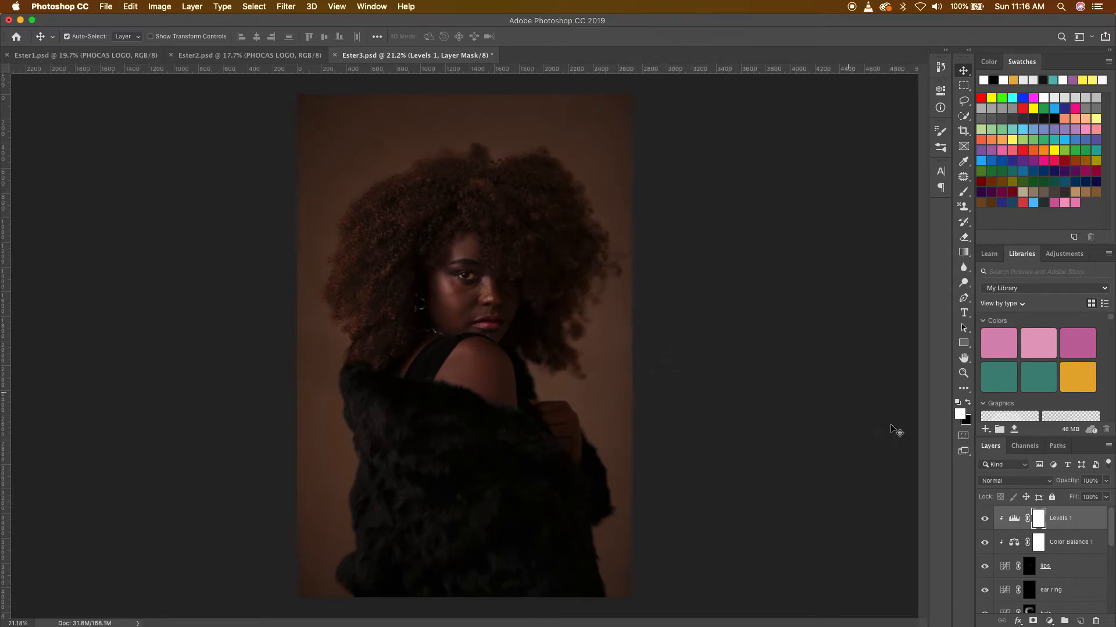
click(986, 518)
click(986, 518)
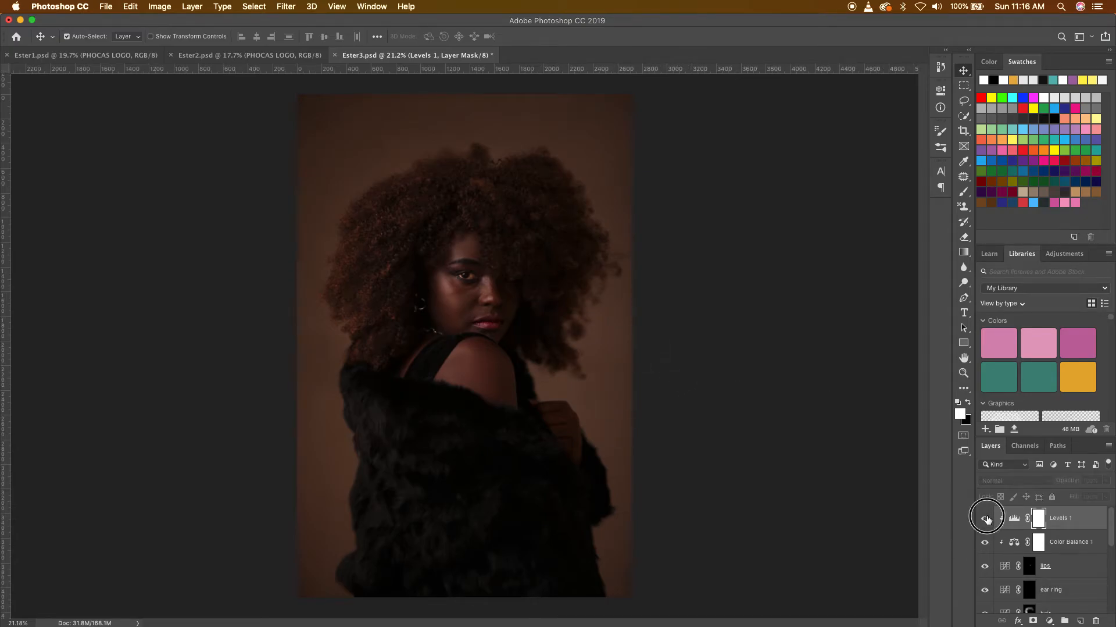
click(985, 518)
click(986, 518)
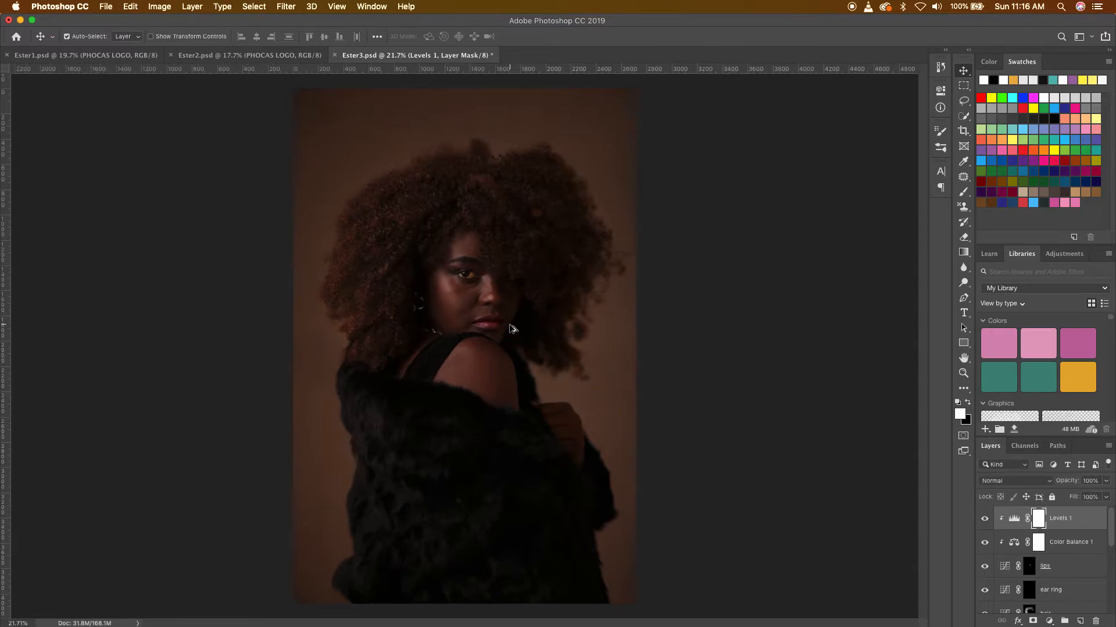
scroll(512, 326, up, 5)
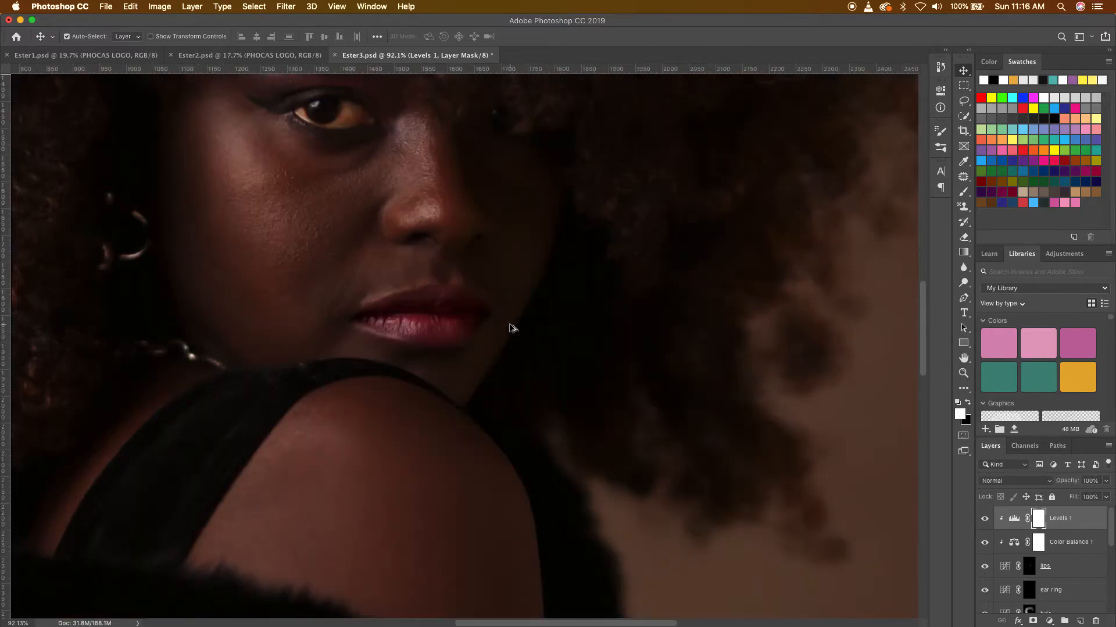
click(986, 568)
click(986, 567)
click(986, 567)
click(986, 568)
click(986, 568)
scroll(465, 330, down, 6)
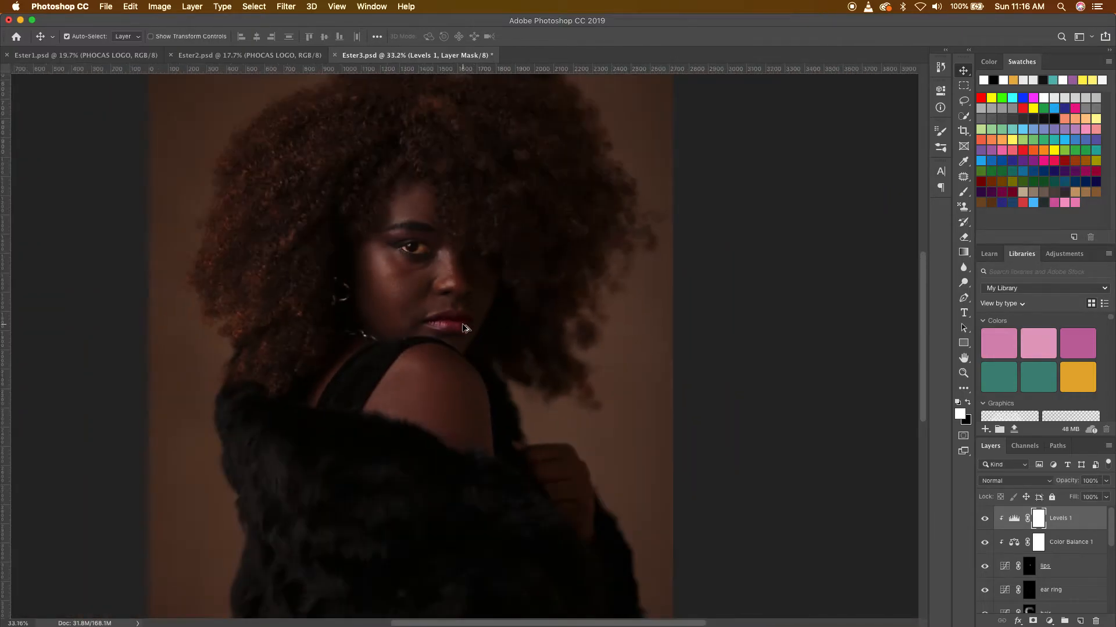
Step: Set the lips layer's opacity to 40% and select the Levels layer above it
click(1063, 571)
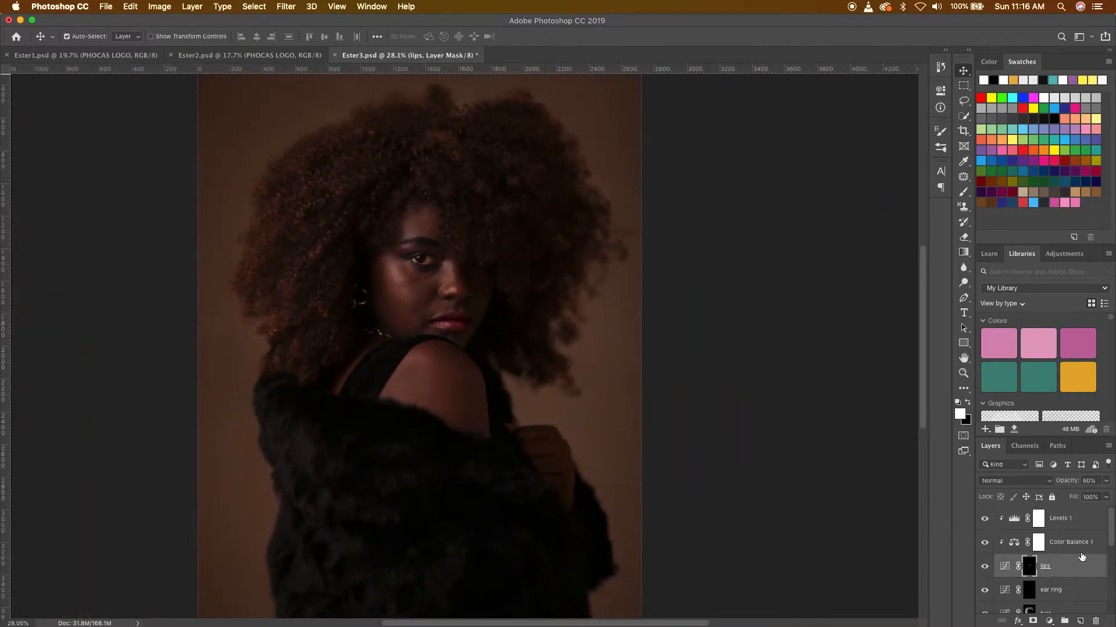
drag(1066, 482, 1057, 490)
scroll(450, 280, down, 2)
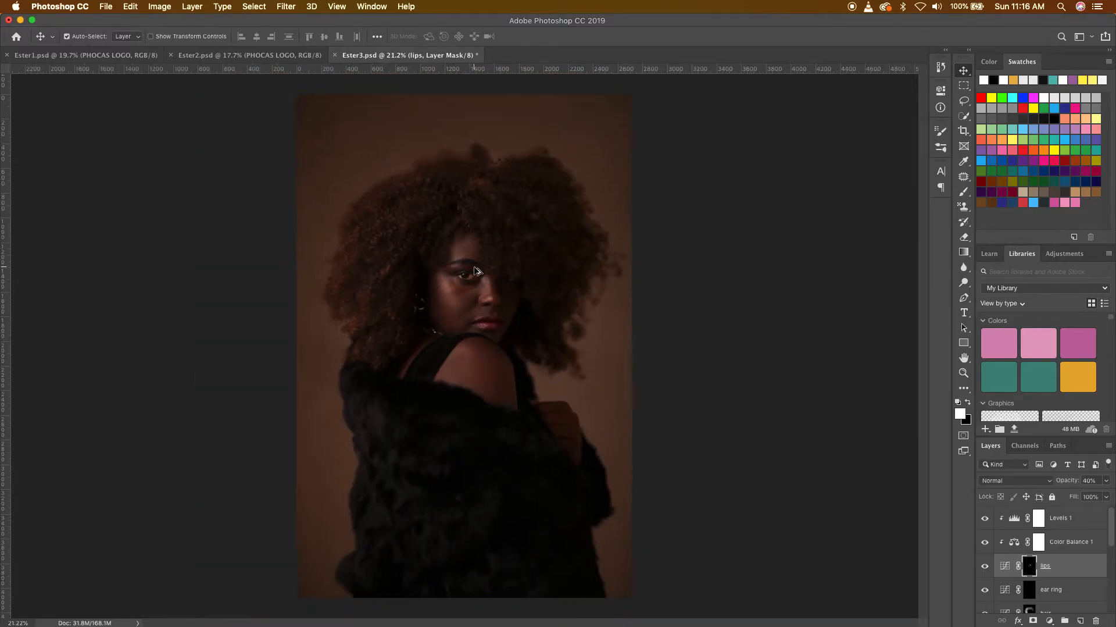
scroll(475, 271, up, 1)
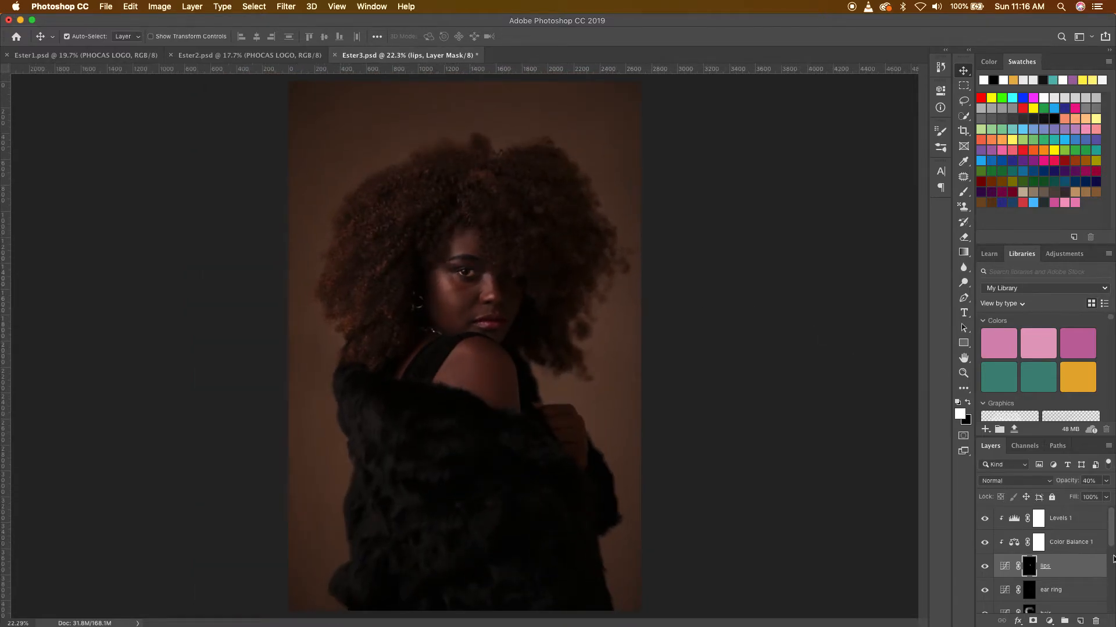
click(1081, 517)
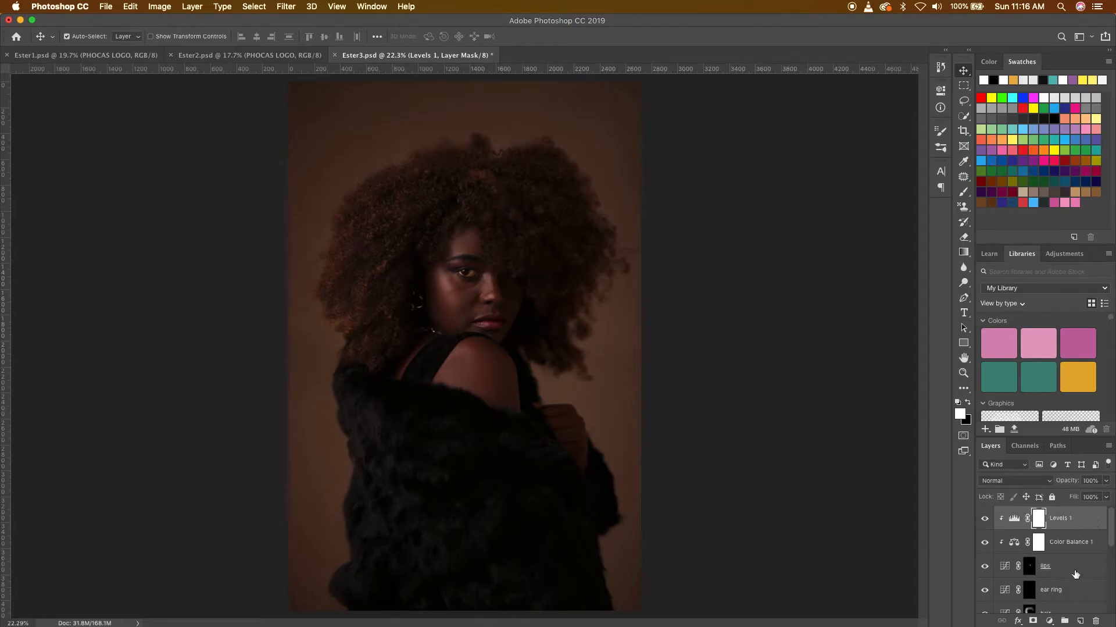
Step: Add a Curves adjustment layer above Levels 1 and name it face
click(1049, 620)
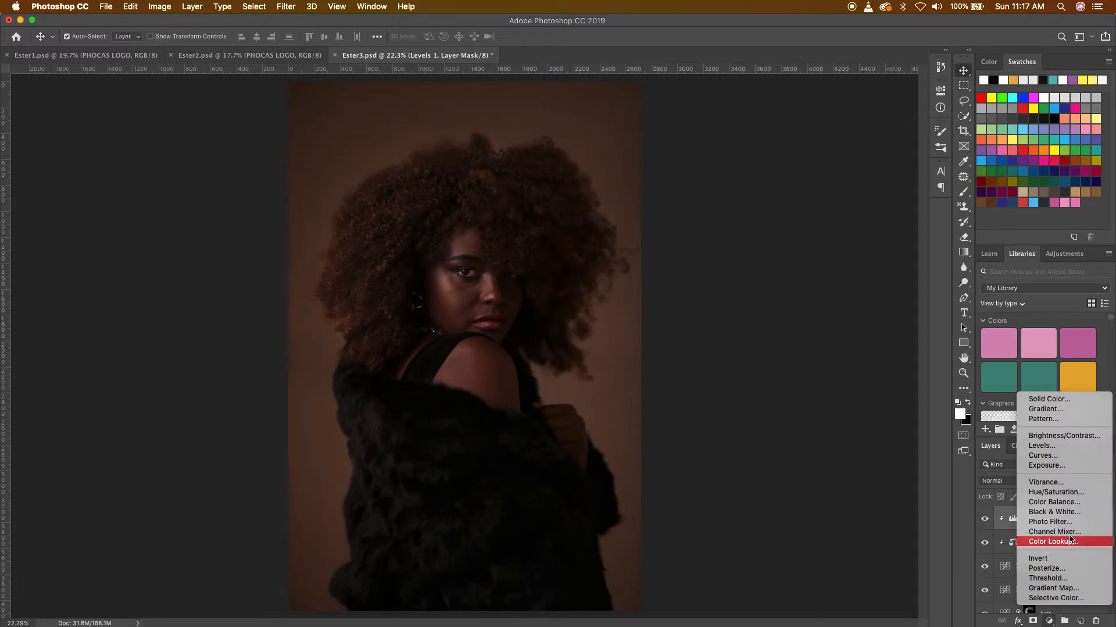
click(1055, 454)
double_click(1054, 518)
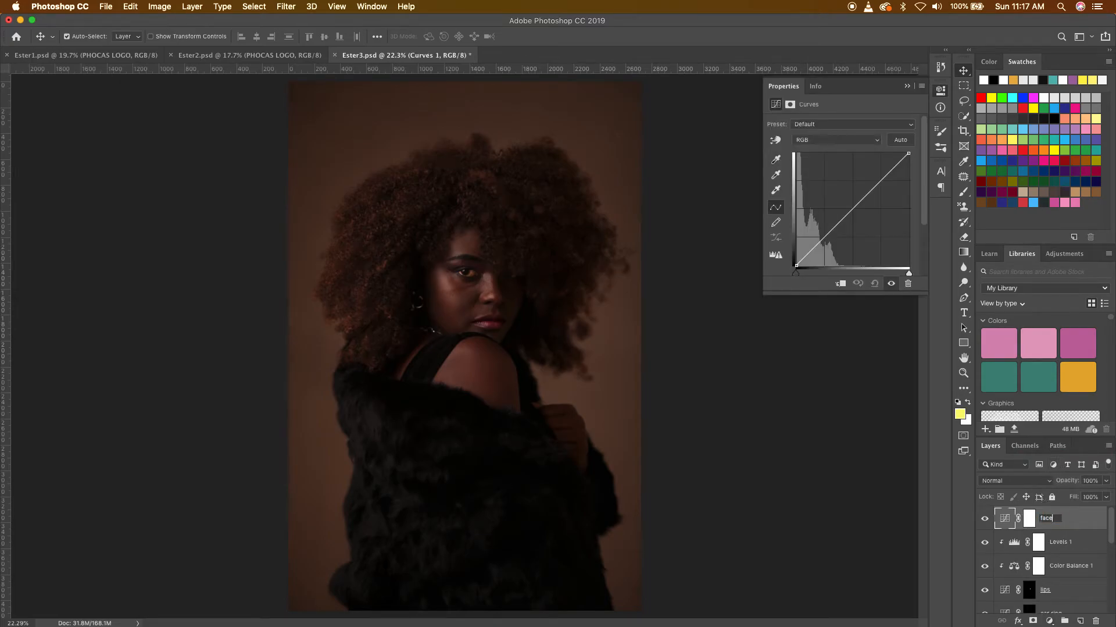
key(Return)
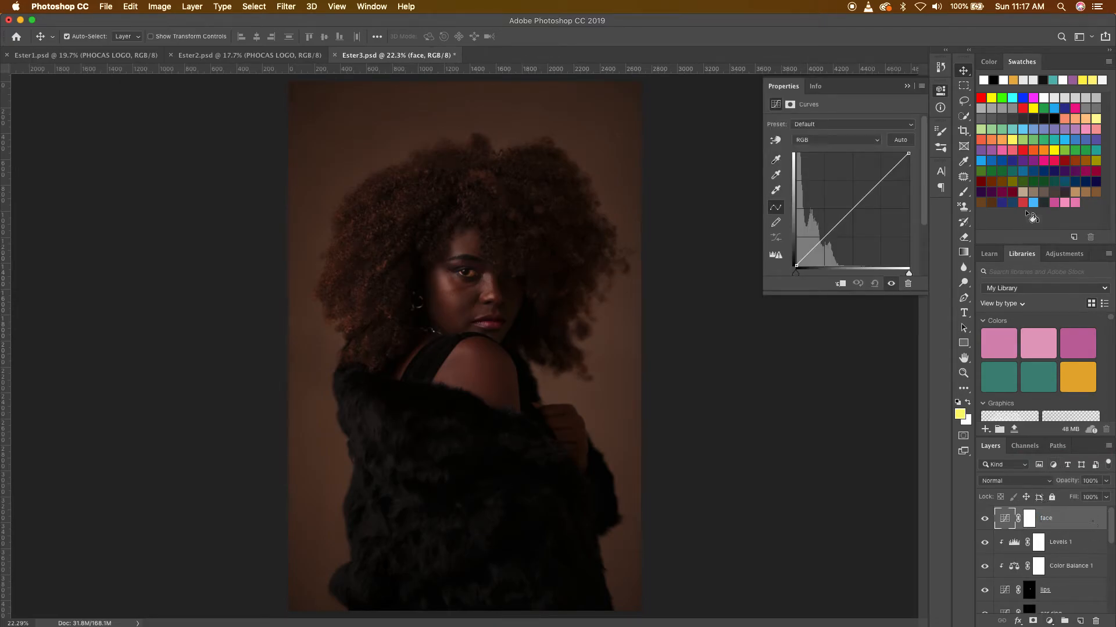
Step: Raise the lower part of the face layer's RGB curve slightly to brighten, and invert its layer mask to black
drag(828, 233, 826, 228)
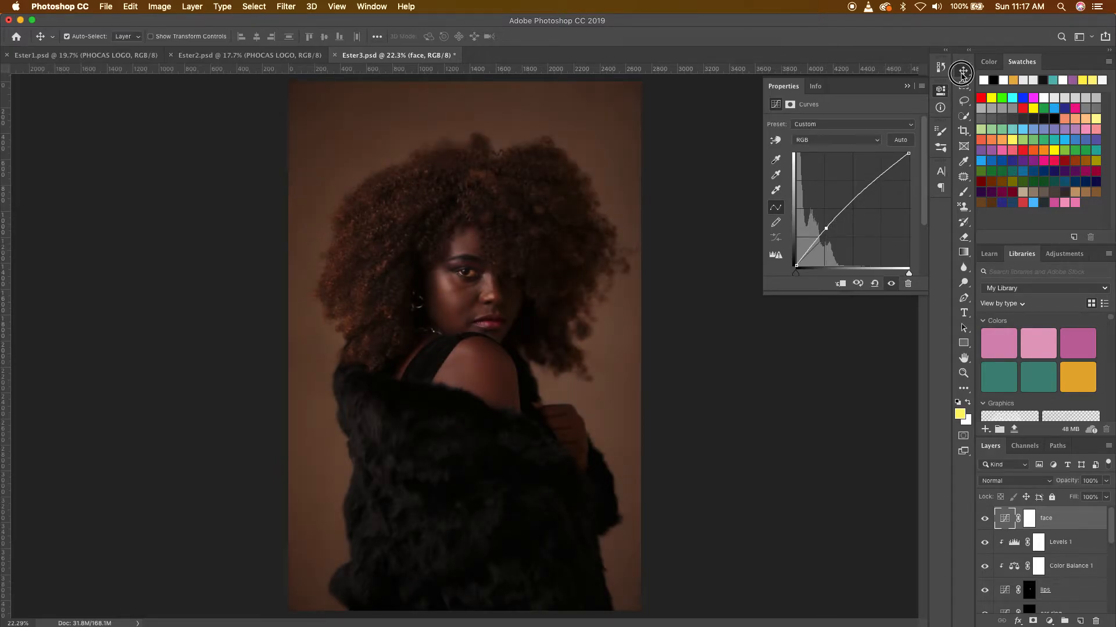
click(1029, 523)
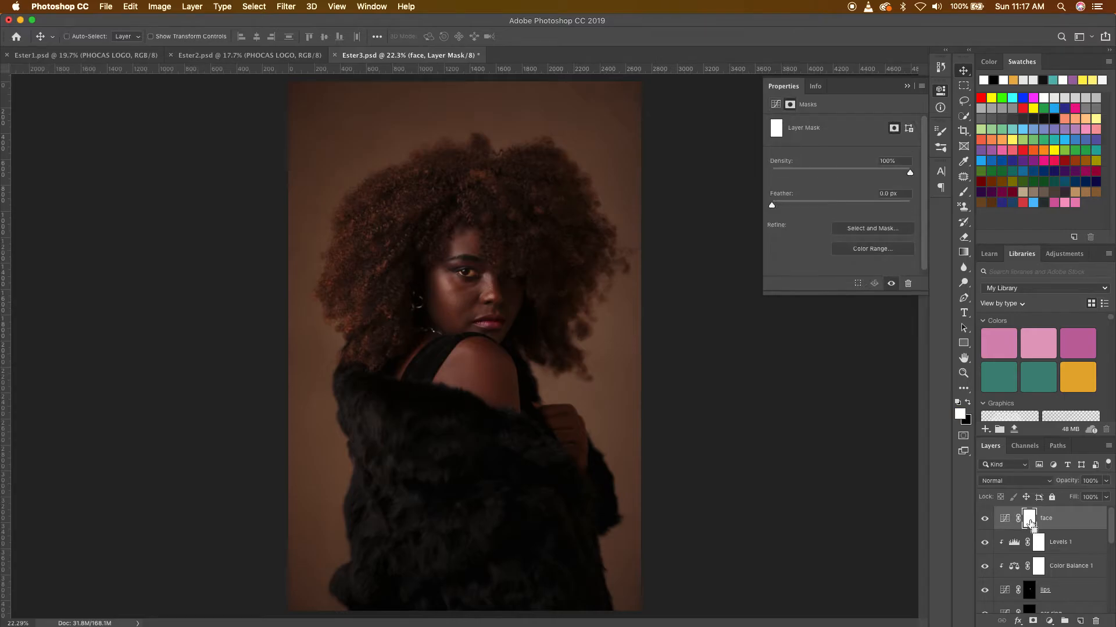
key(super+i)
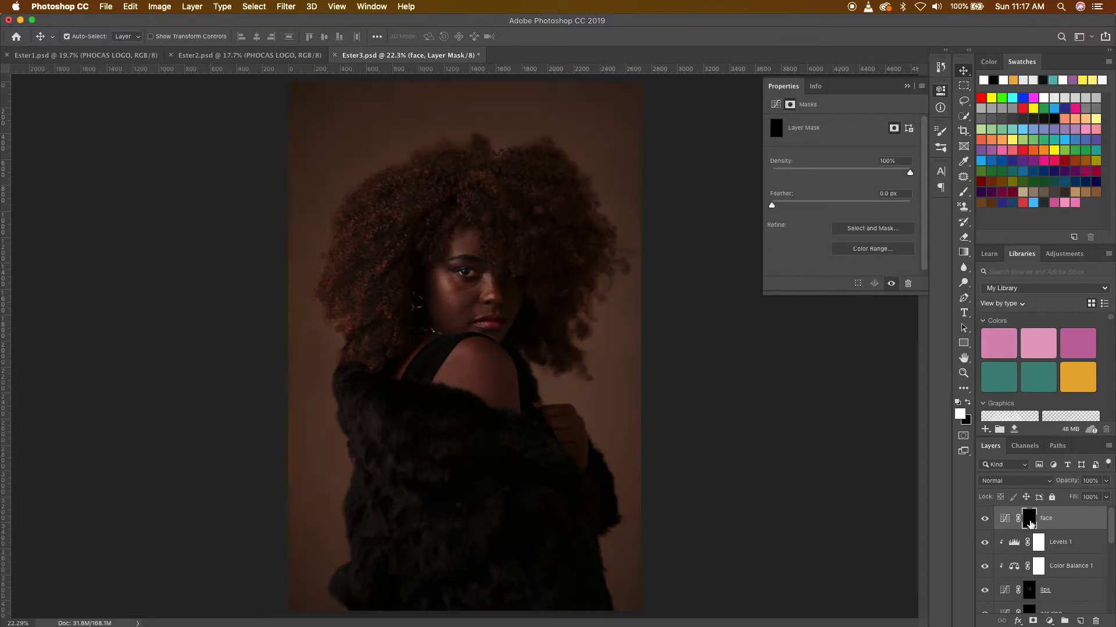
Step: Paint white on the face layer's mask over the cheek with a 500 px brush at 100% opacity
click(962, 192)
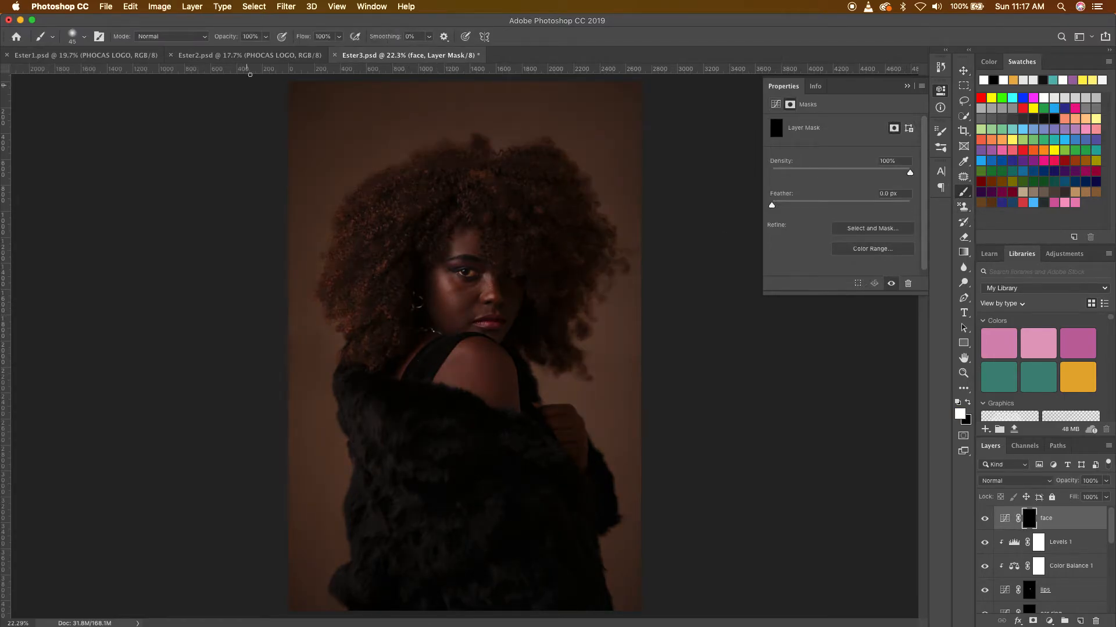
scroll(483, 257, up, 5)
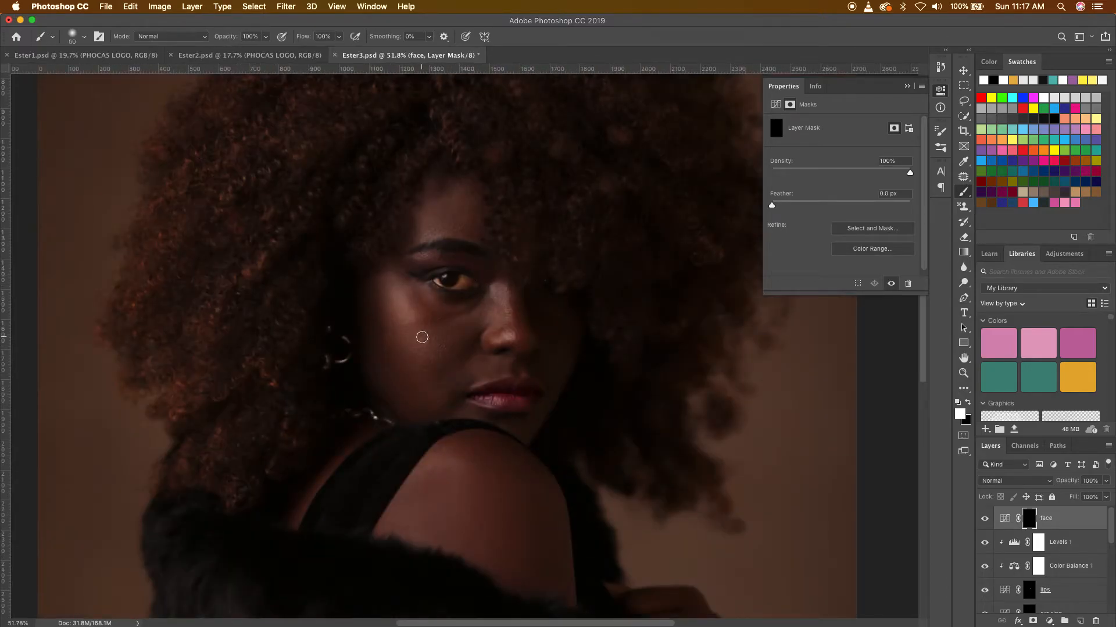
key(bracketright)
key(bracketright)
key(bracketright)
key(bracketright)
key(bracketright)
key(bracketright)
key(bracketright)
key(bracketright)
key(bracketright)
key(bracketright)
key(bracketright)
key(bracketright)
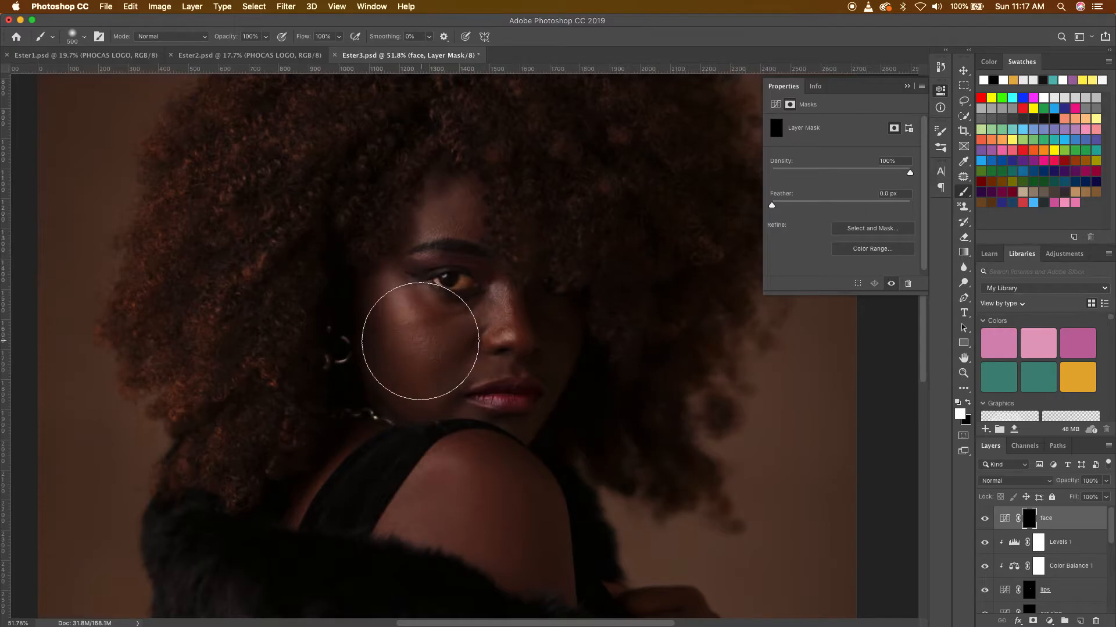
scroll(400, 336, down, 3)
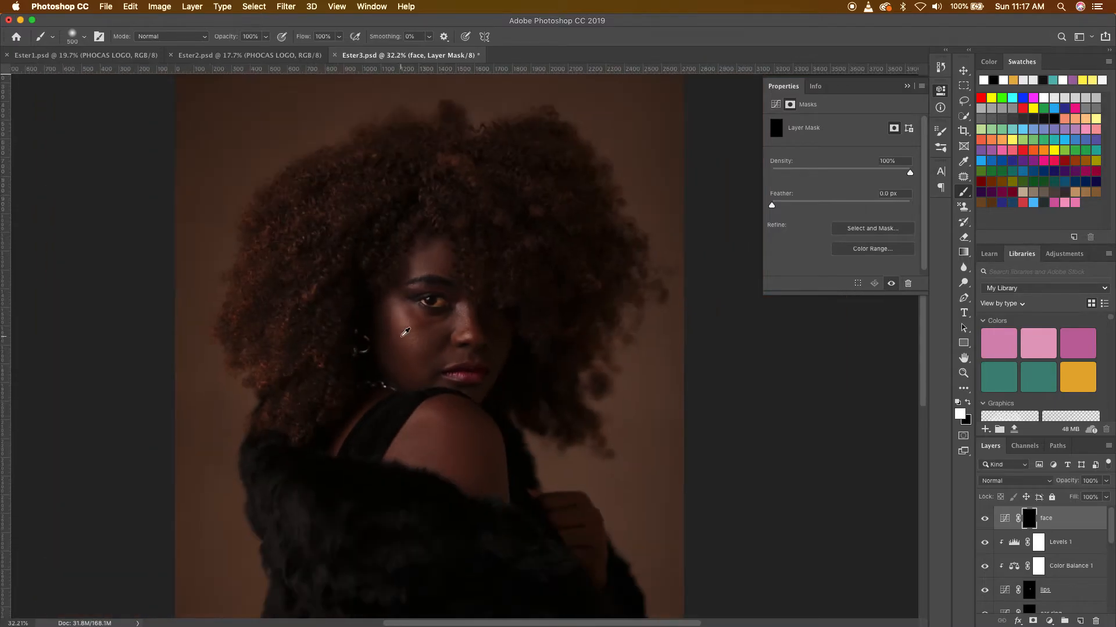
click(407, 324)
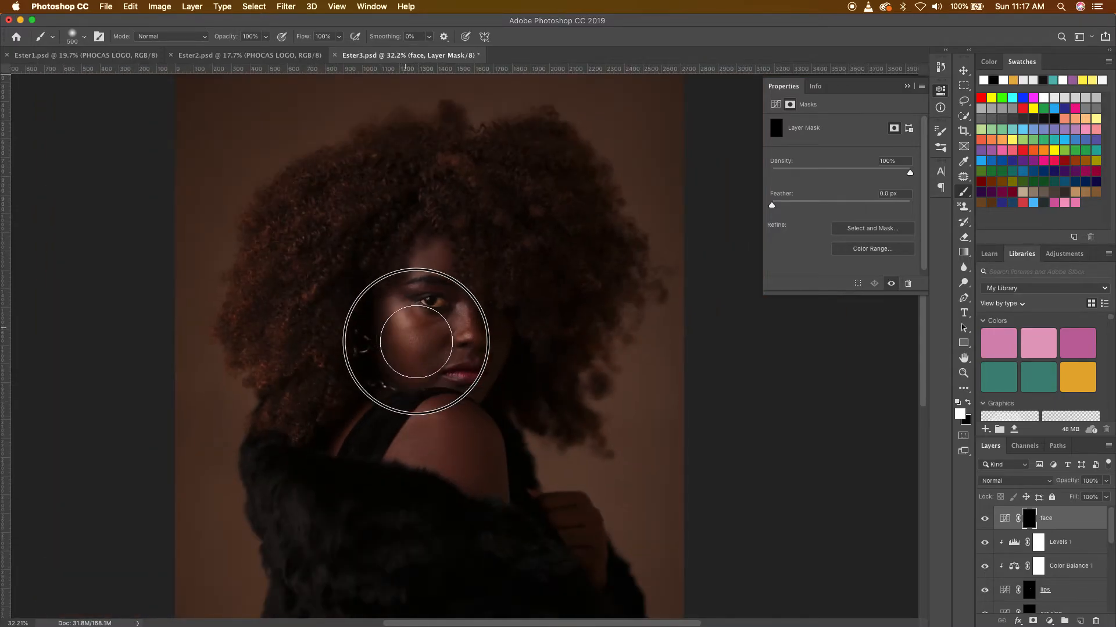
mouse_move(432, 361)
mouse_down()
mouse_move(398, 316)
mouse_move(477, 400)
mouse_move(368, 270)
mouse_move(425, 379)
mouse_move(418, 353)
mouse_up()
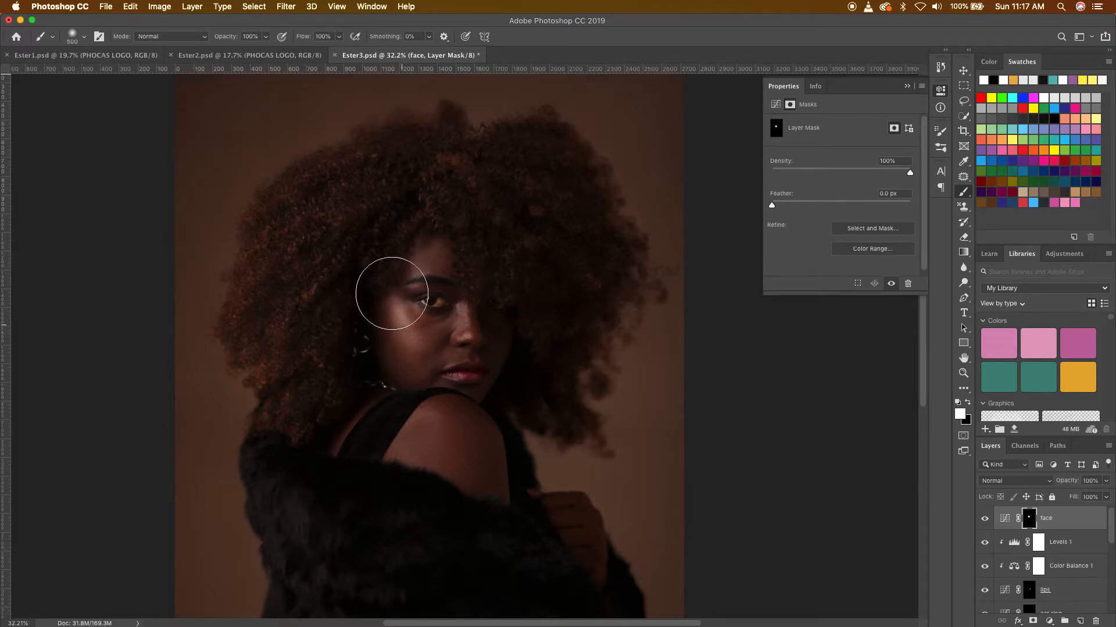
Step: Paint the mask over the forehead at 63% brush opacity, and over the neck and shoulder at 34% opacity
drag(220, 37, 206, 40)
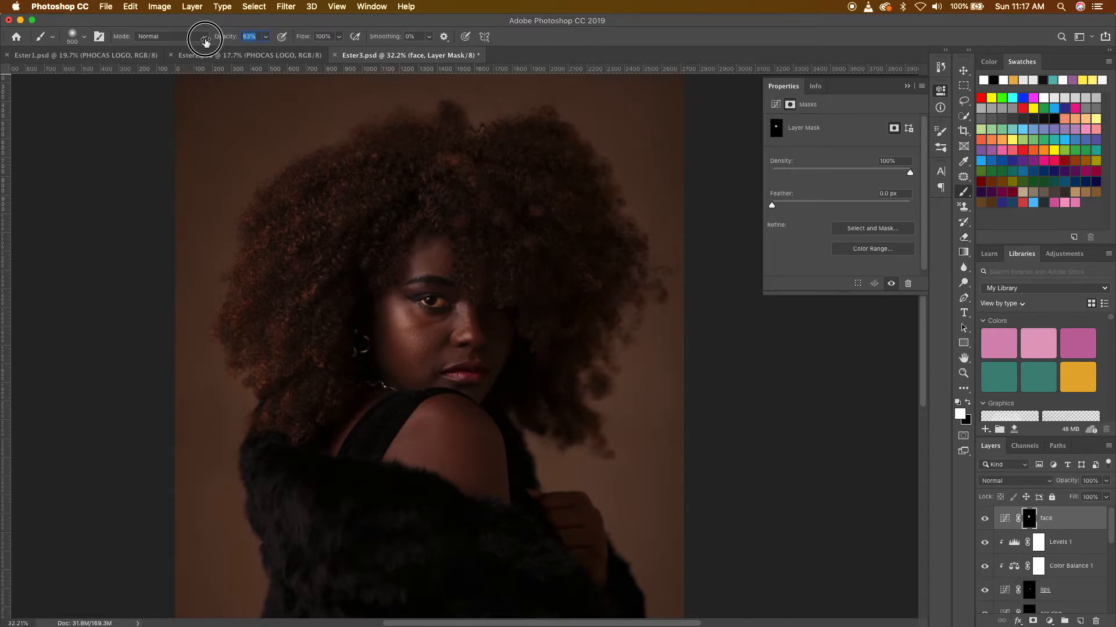
mouse_move(450, 283)
mouse_down()
mouse_move(429, 271)
mouse_move(437, 267)
mouse_up()
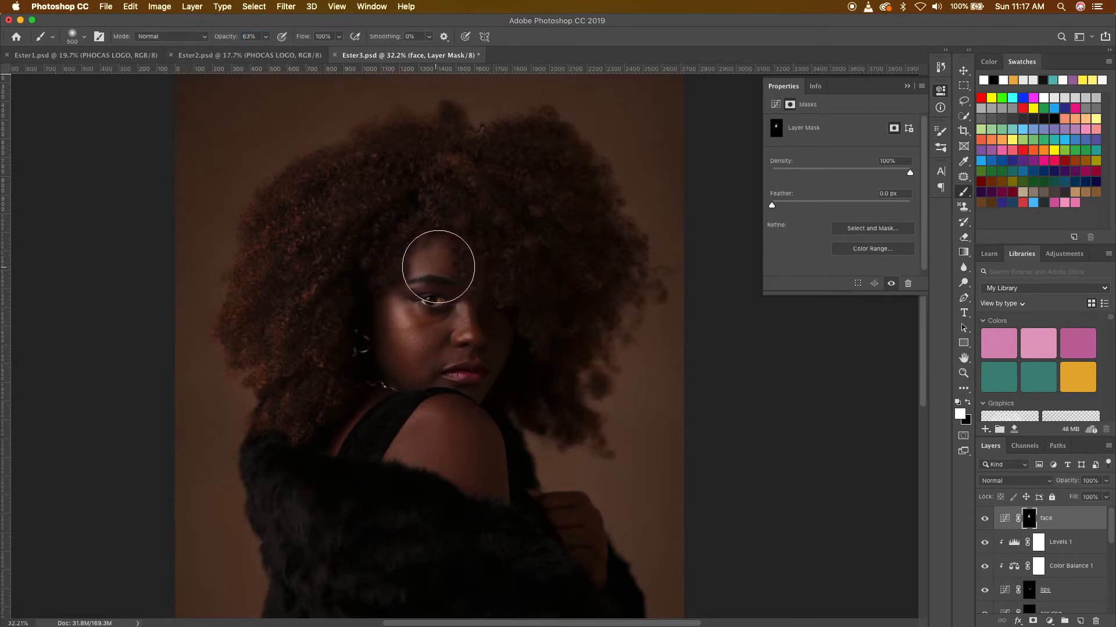
drag(221, 39, 199, 38)
click(422, 428)
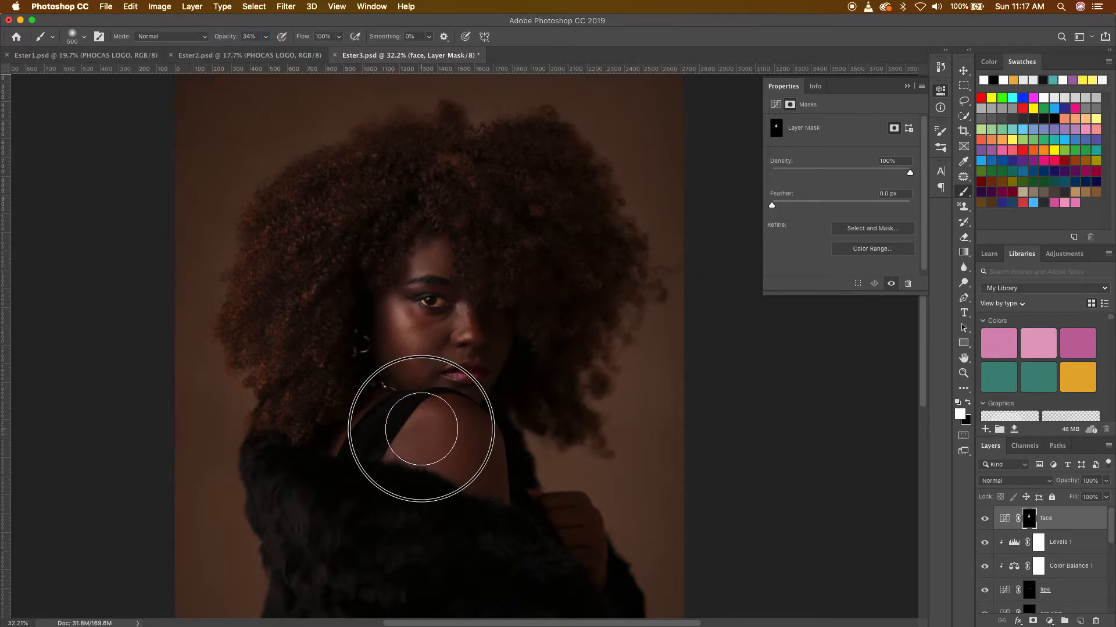
drag(373, 408, 354, 436)
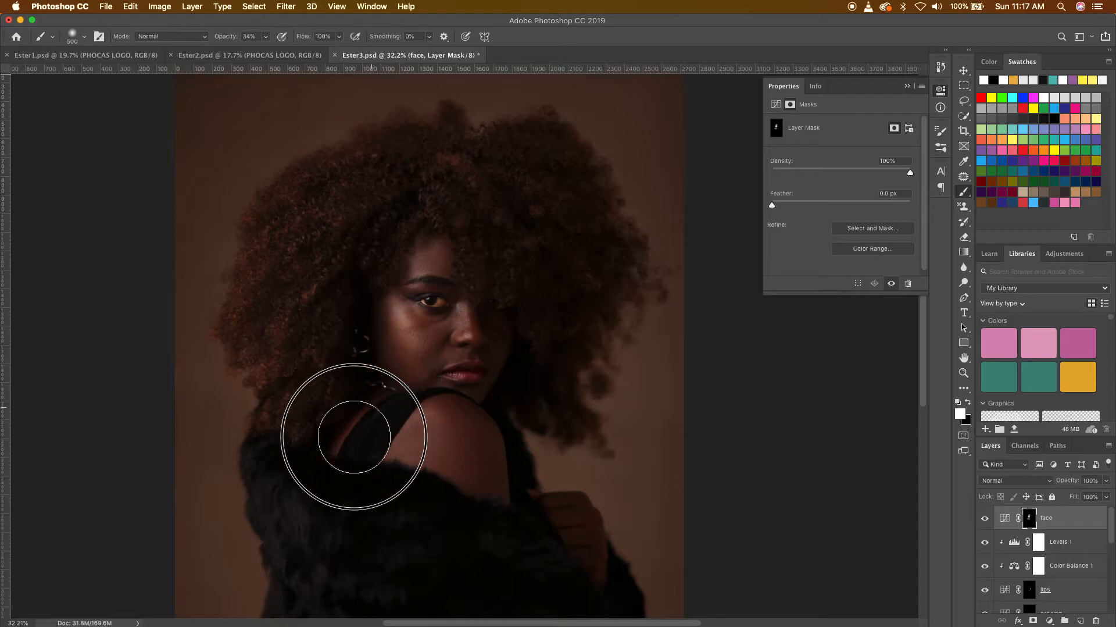
click(436, 421)
click(435, 446)
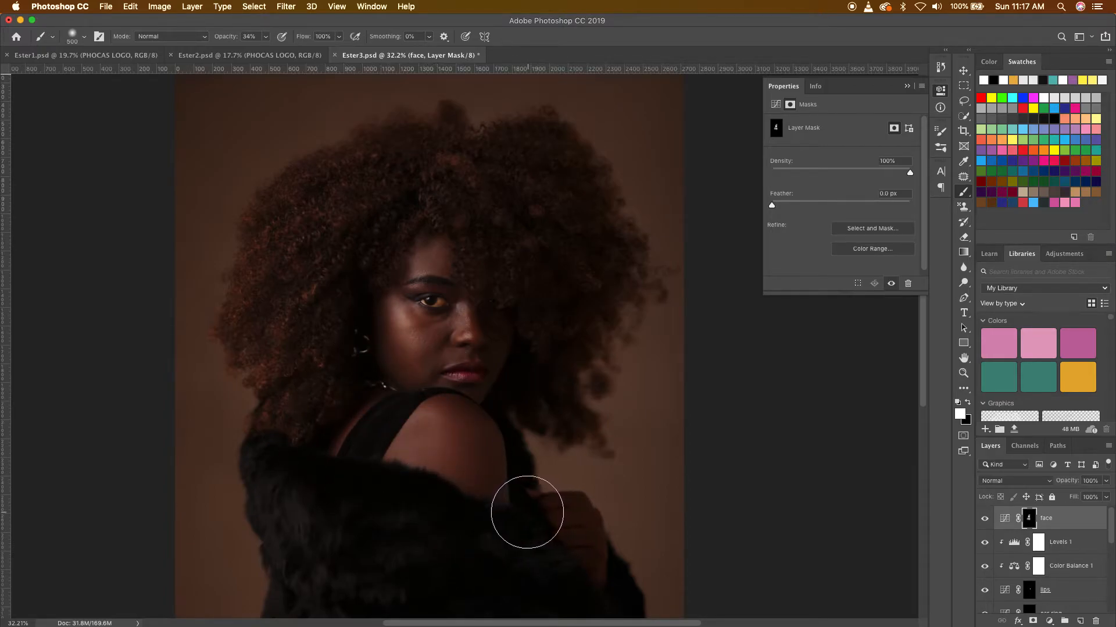
Step: Reduce the brush size and paint the mask over the nose, upper cheek and eye area at 34% opacity
key(bracketleft)
key(bracketleft)
key(bracketleft)
key(bracketleft)
key(bracketleft)
key(bracketleft)
key(bracketleft)
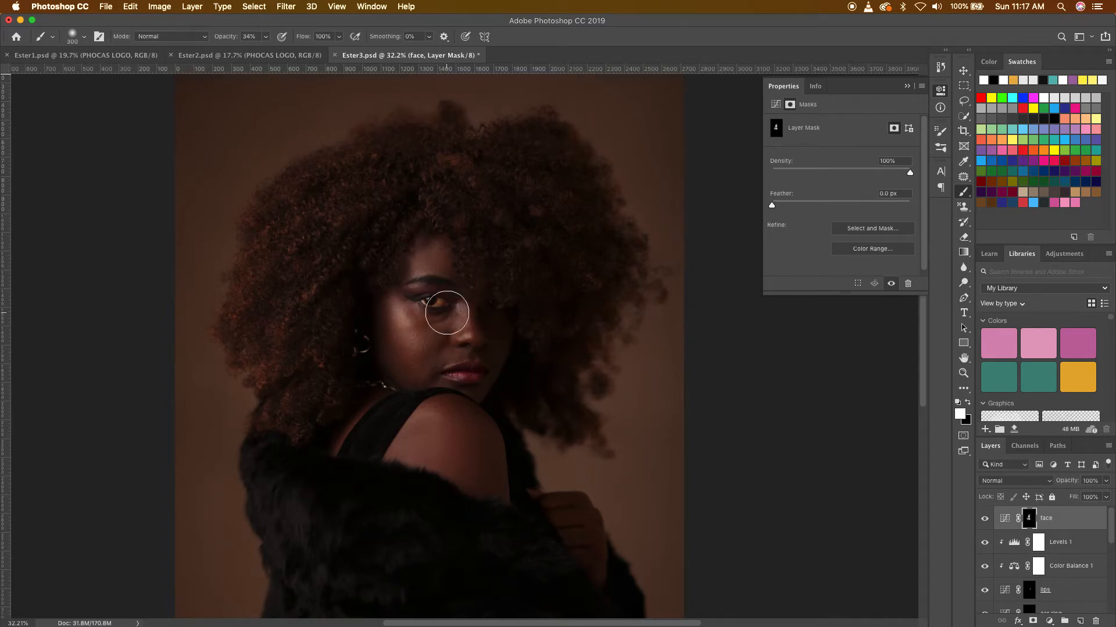
click(465, 327)
drag(465, 327, 434, 332)
mouse_move(414, 308)
mouse_down()
mouse_move(441, 297)
mouse_move(431, 300)
mouse_up()
Step: Compare the portrait with and without the face layer, both close up and at full view
click(985, 519)
click(985, 518)
click(985, 519)
click(985, 519)
scroll(531, 444, down, 3)
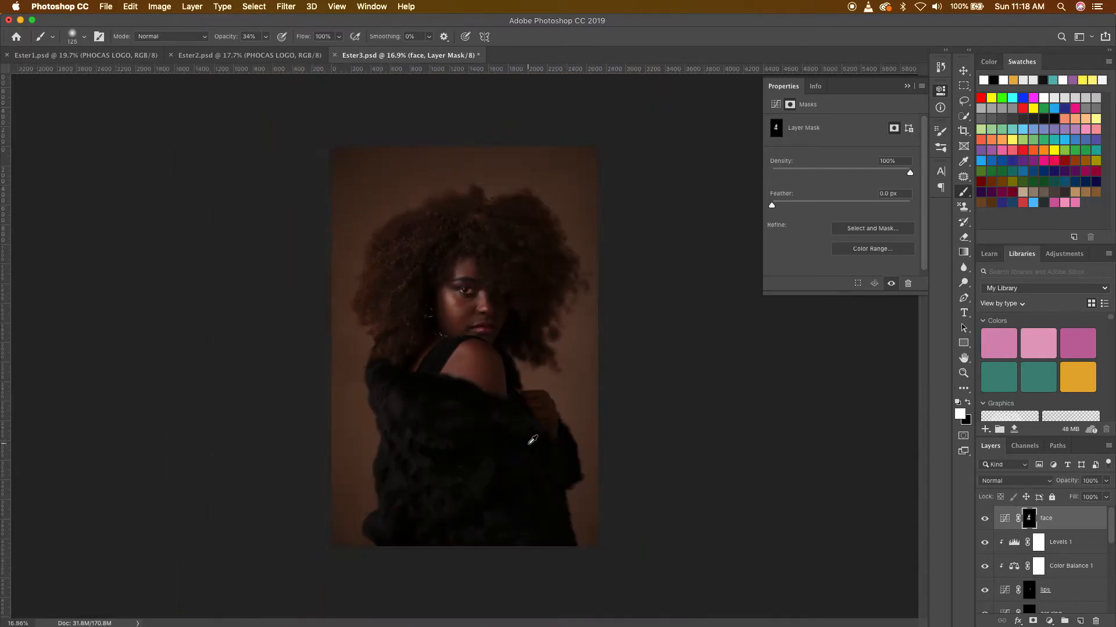
click(985, 518)
click(985, 518)
click(985, 518)
click(986, 519)
Step: Lower the face layer's opacity to 60% and check the portrait with and without the layer
drag(1066, 481, 1041, 491)
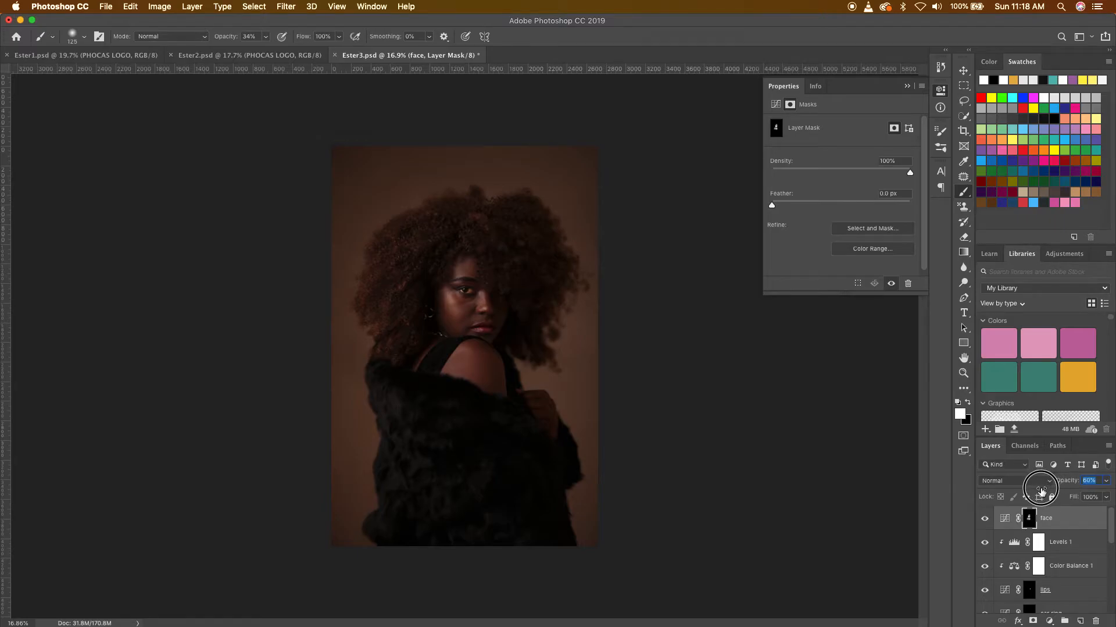
click(985, 518)
click(984, 518)
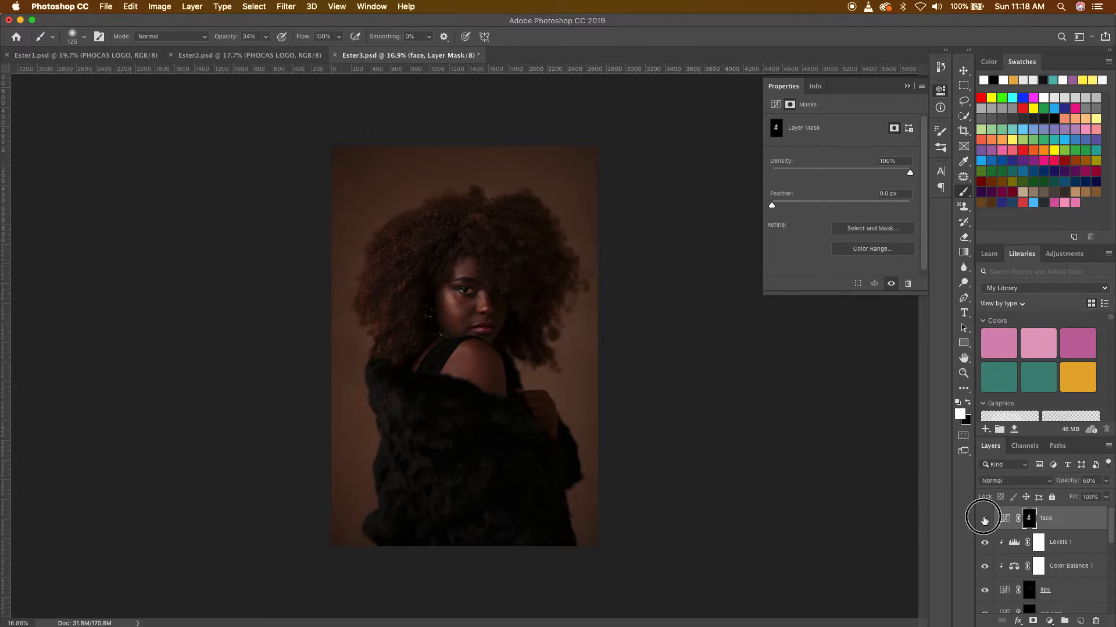
click(984, 518)
click(984, 518)
click(963, 70)
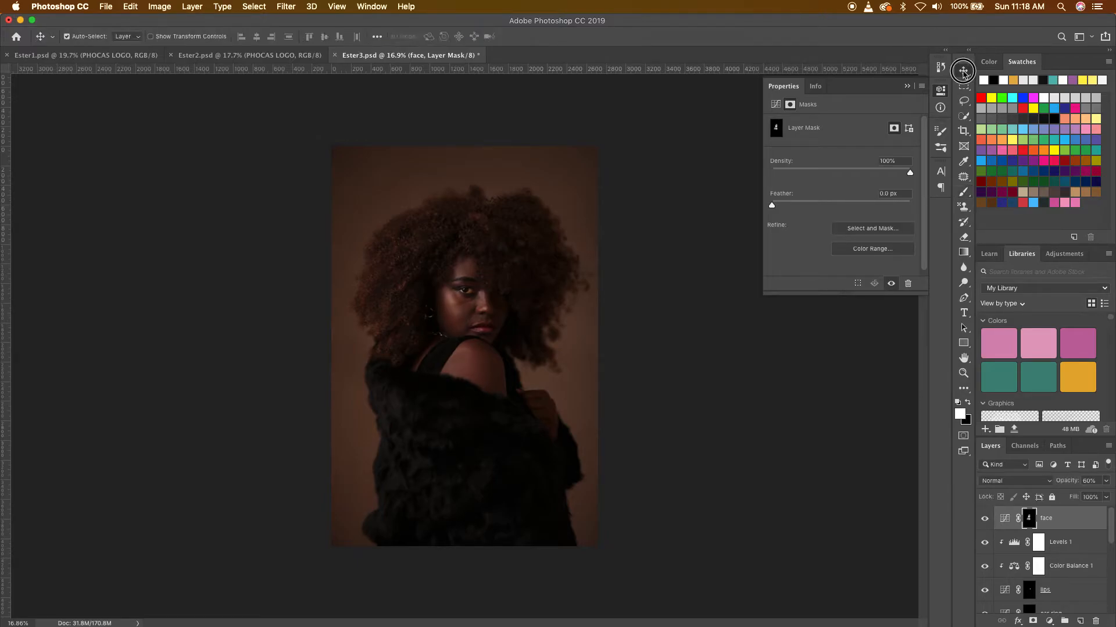
Step: Compare the original Layer 0 shown alone with the fully edited portrait several times
scroll(1029, 556, down, 10)
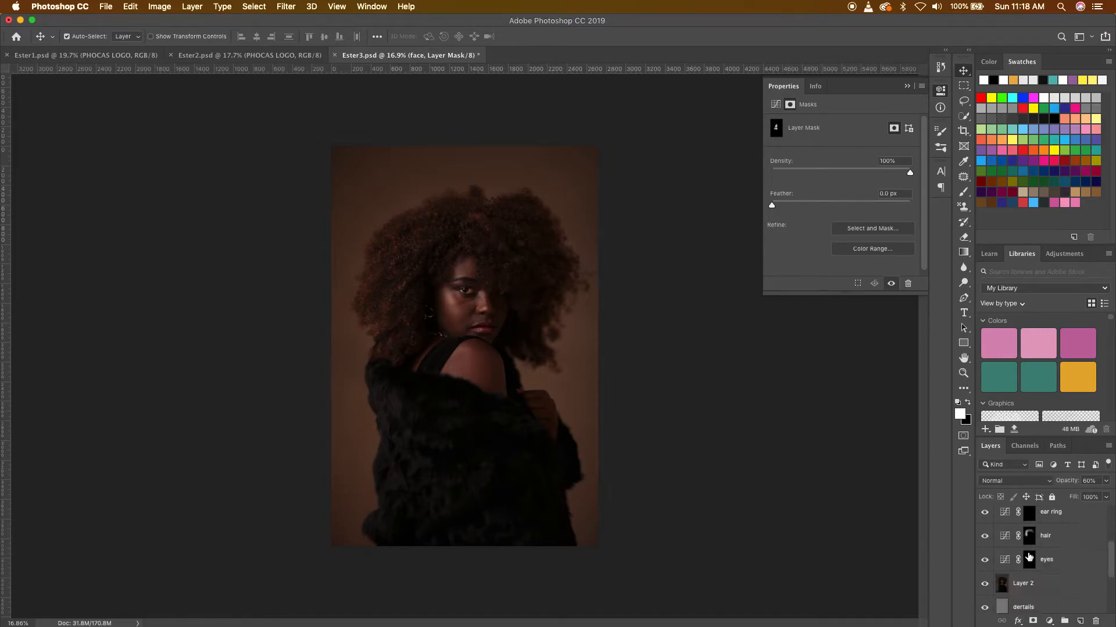
scroll(1029, 556, down, 1)
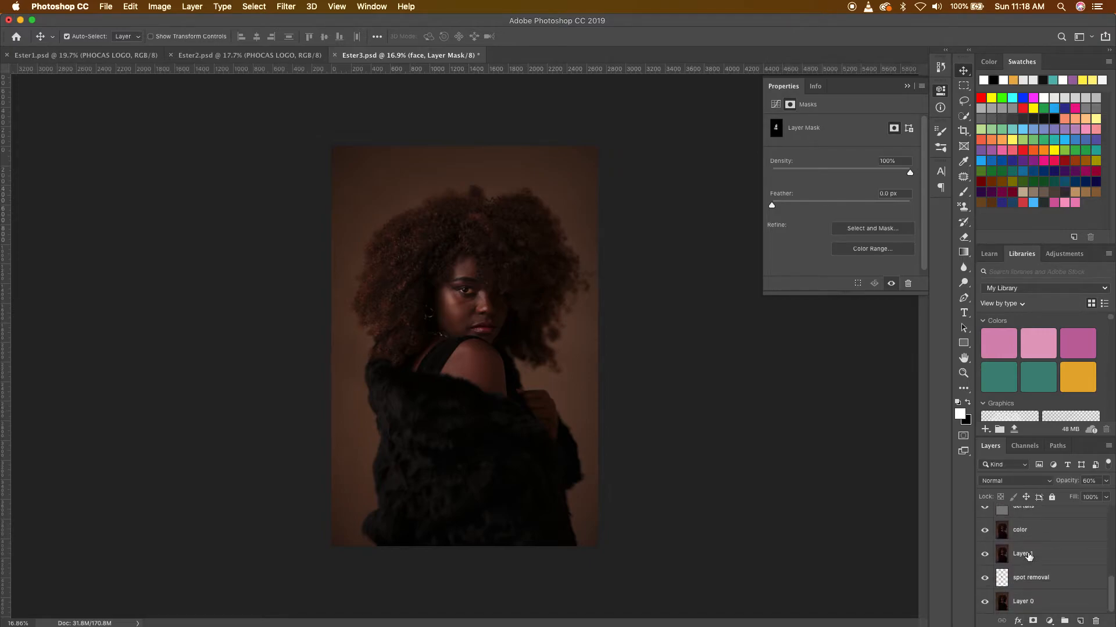
alt+click(984, 603)
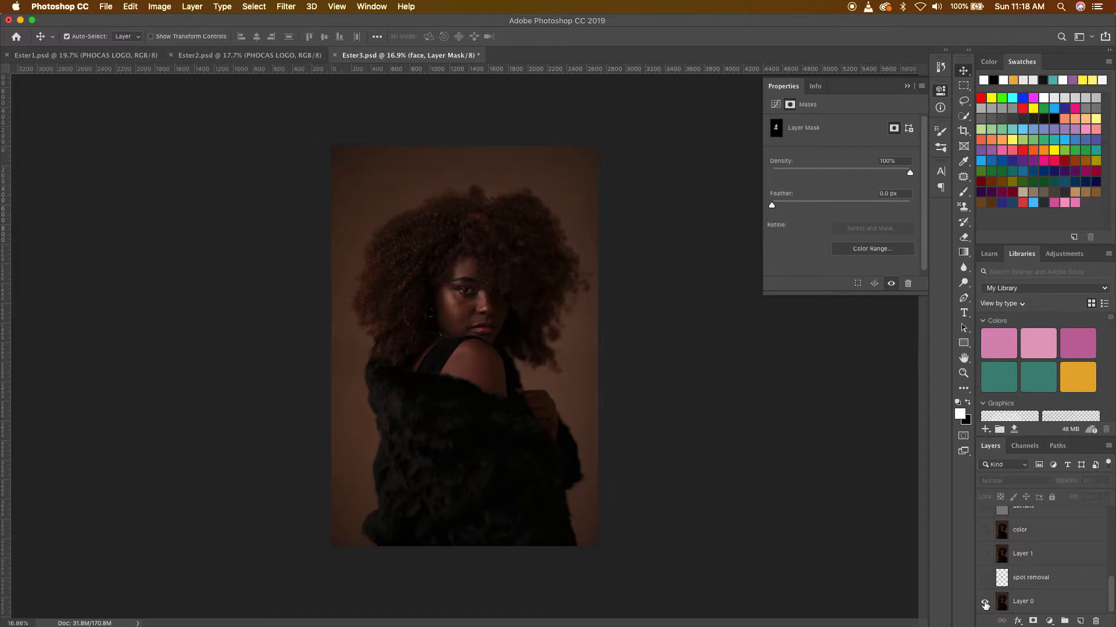
alt+click(985, 602)
alt+click(984, 603)
alt+click(985, 602)
alt+click(985, 602)
alt+click(984, 602)
alt+click(985, 602)
alt+click(985, 602)
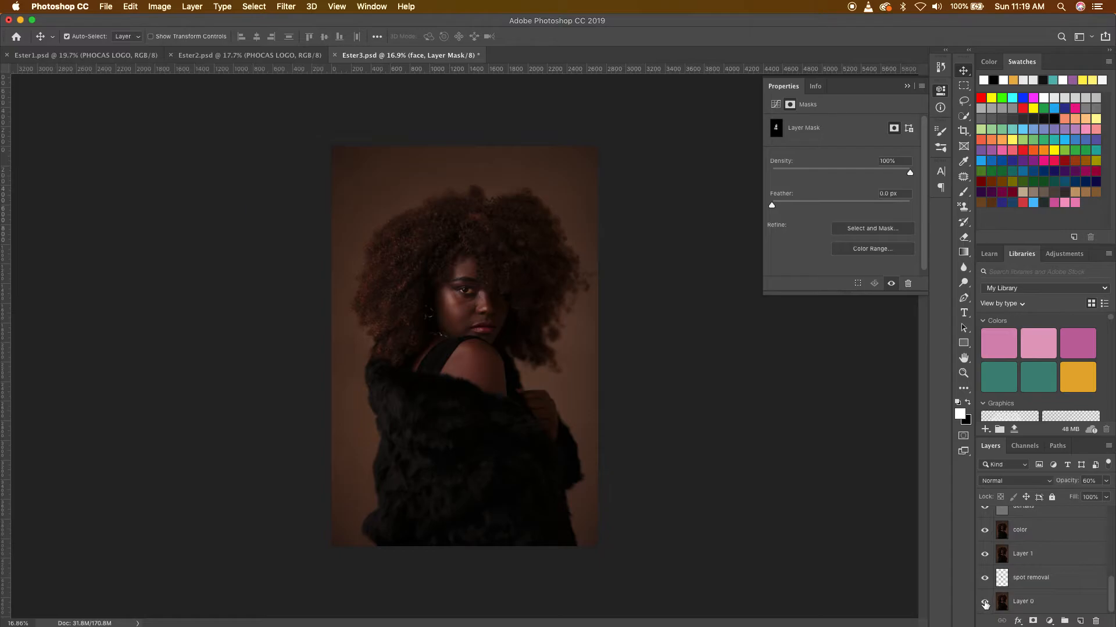
alt+click(984, 602)
alt+click(985, 603)
alt+click(985, 603)
alt+click(984, 603)
alt+click(985, 602)
alt+click(985, 602)
alt+click(984, 602)
alt+click(985, 603)
click(909, 86)
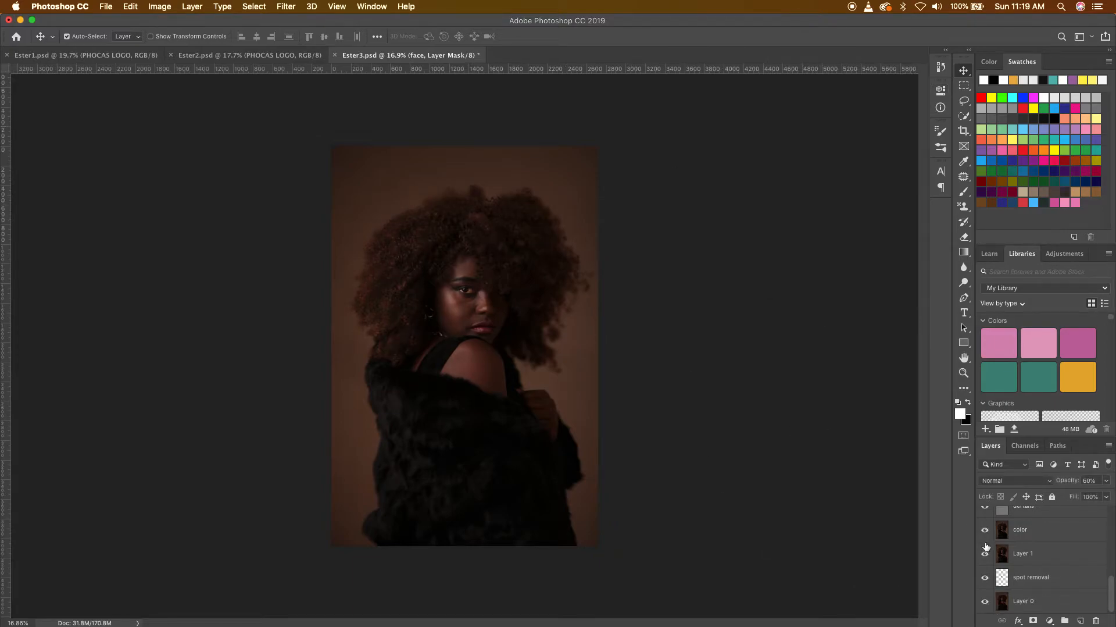
Step: Save Ester3.psd and view the whole portrait
scroll(1026, 557, up, 5)
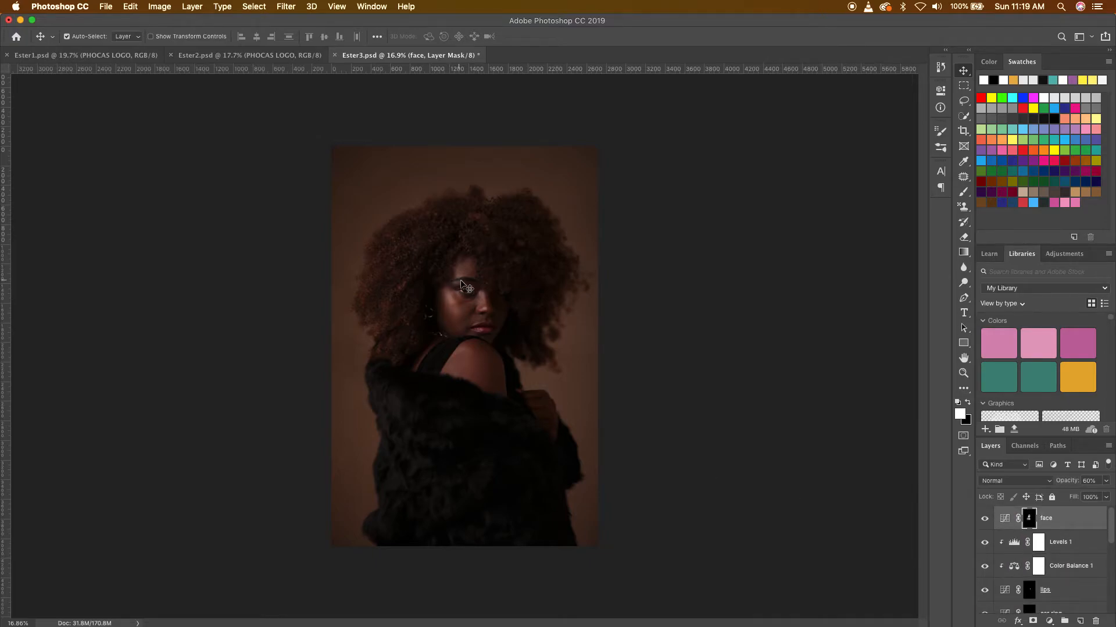
key(super+s)
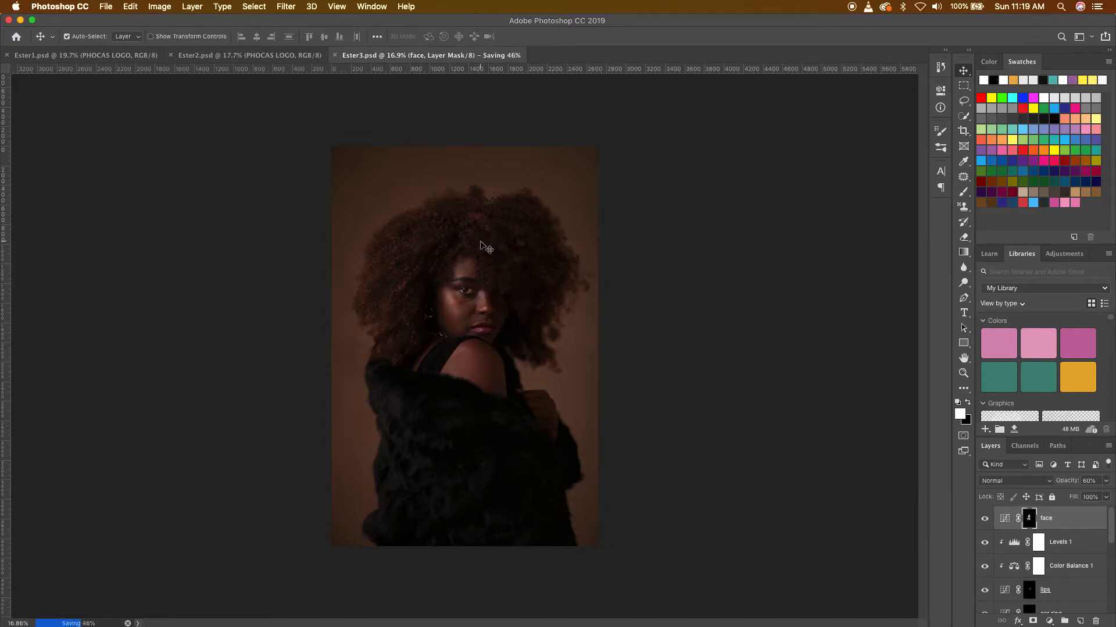
scroll(500, 221, up, 3)
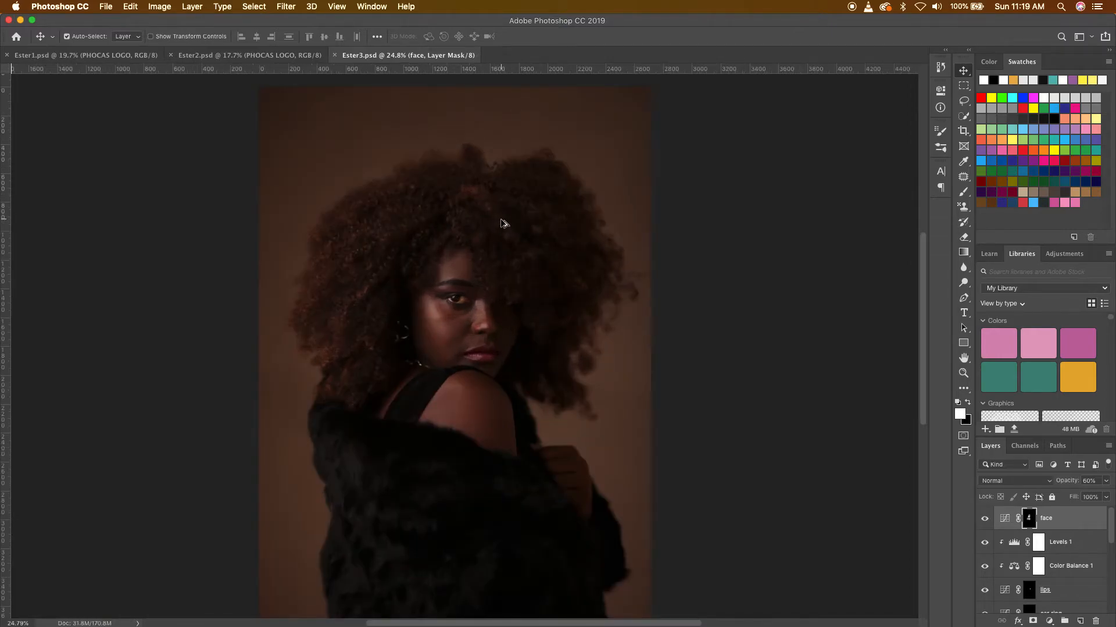
scroll(503, 222, down, 4)
scroll(503, 221, up, 2)
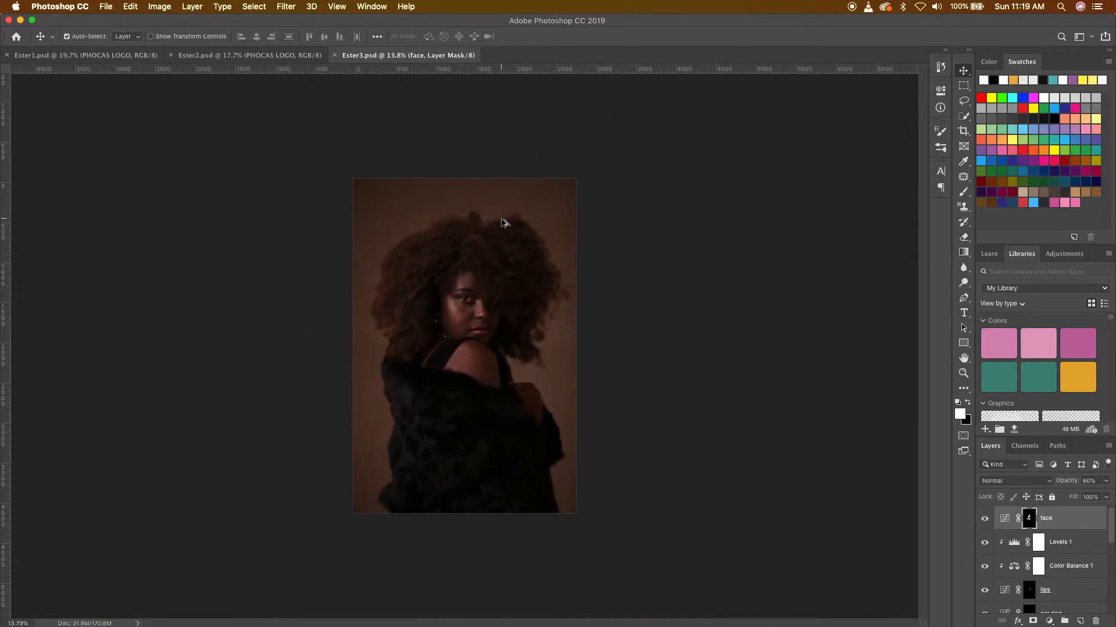
scroll(503, 221, up, 1)
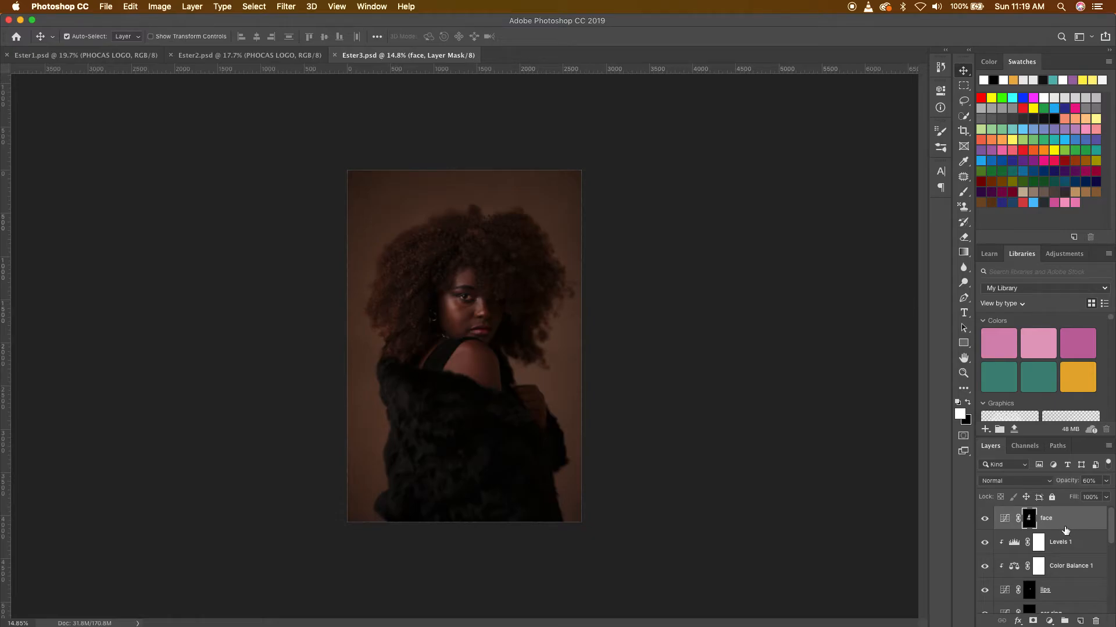
click(1050, 620)
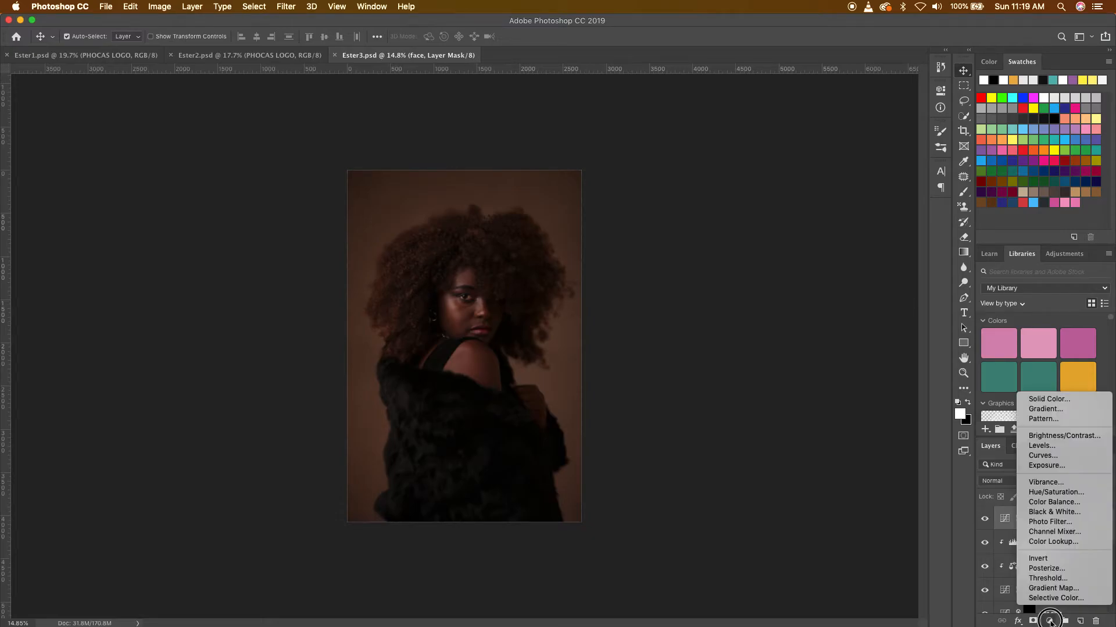
click(1069, 400)
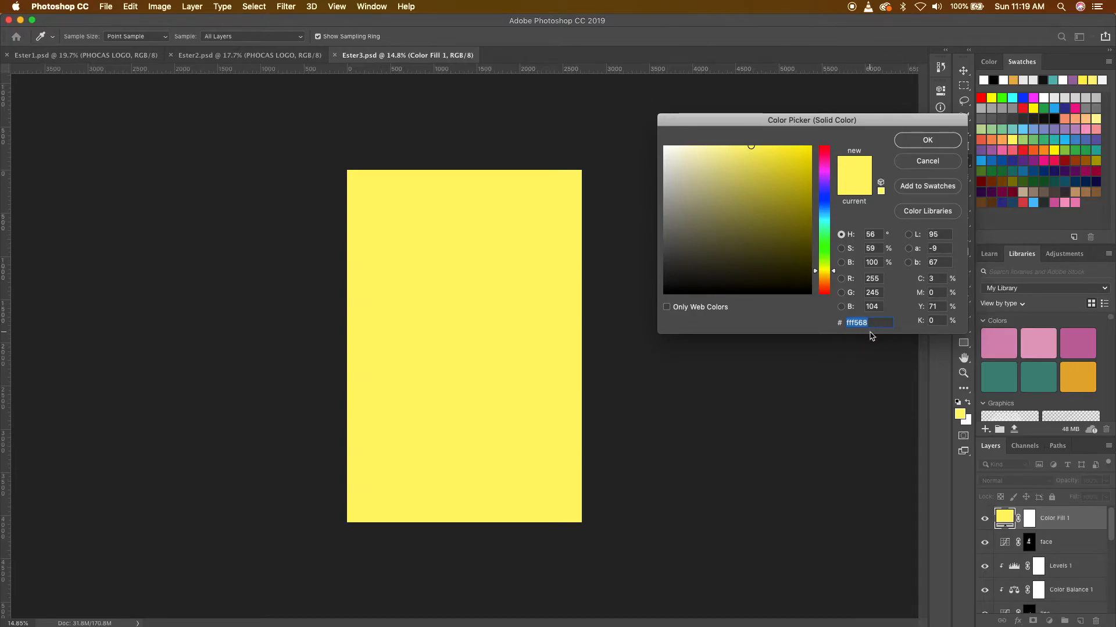
click(924, 161)
Step: Copy the hex color code 2e1100 from the Color Fill 1 layer in Ester2.psd
click(250, 54)
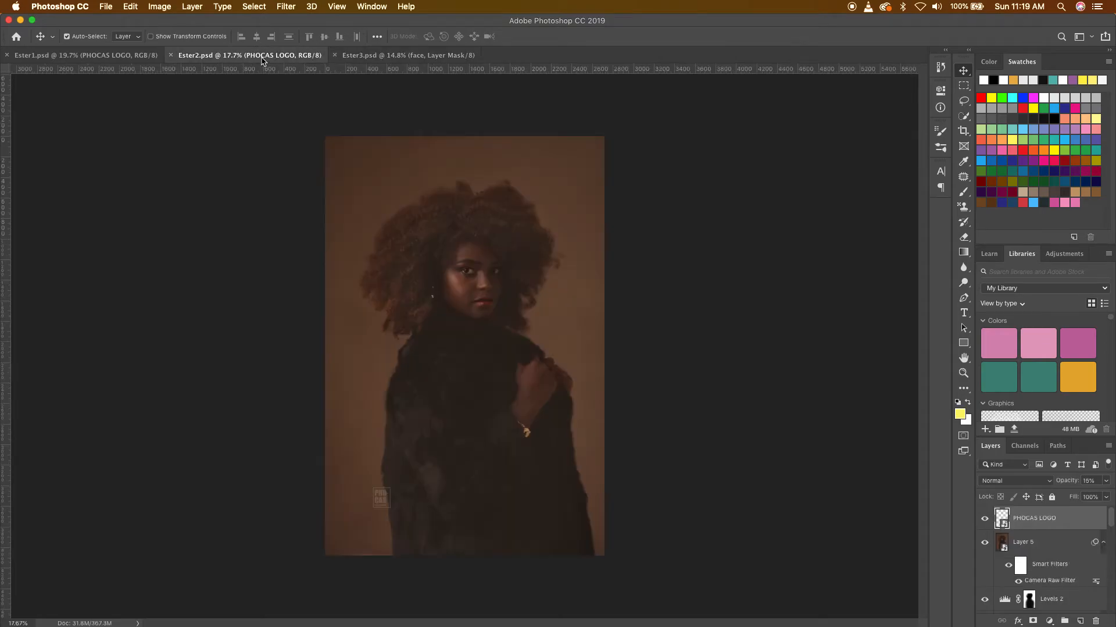
scroll(1011, 541, down, 5)
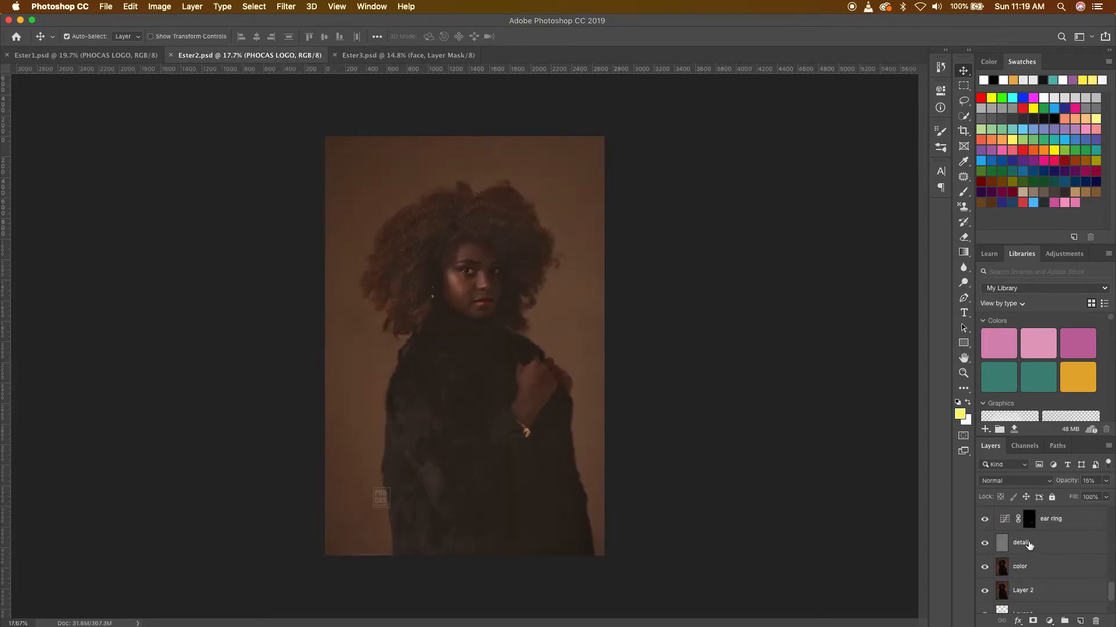
double_click(1005, 529)
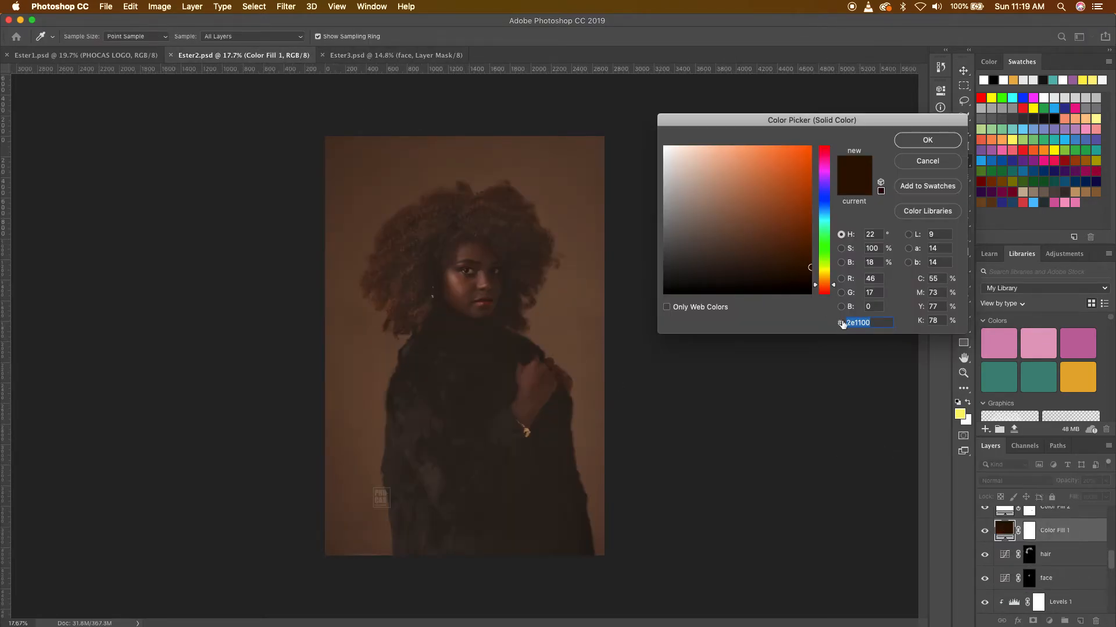
click(925, 162)
Step: Add a Solid Color fill layer with color 2e1100 above the face layer in Ester3.psd and lower its opacity to 20%
click(395, 55)
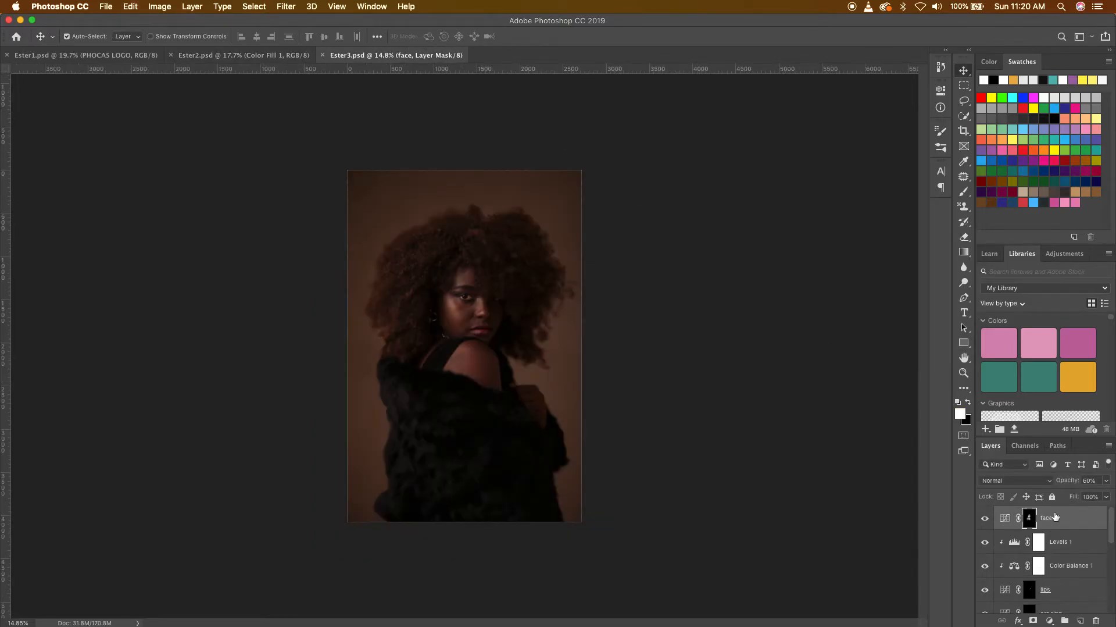
click(1049, 620)
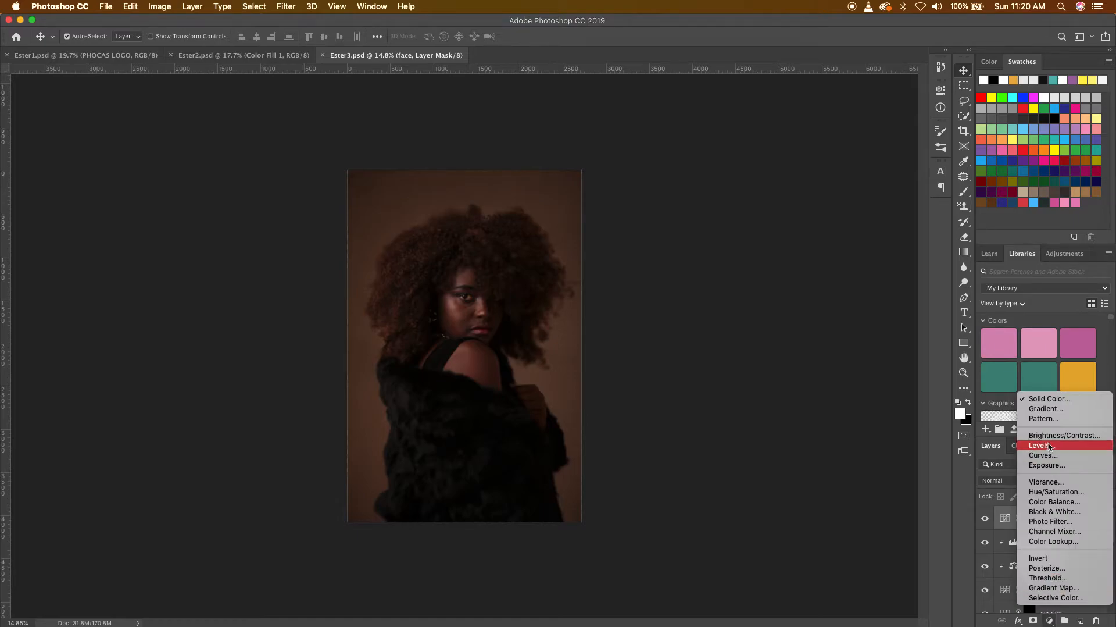
click(1044, 398)
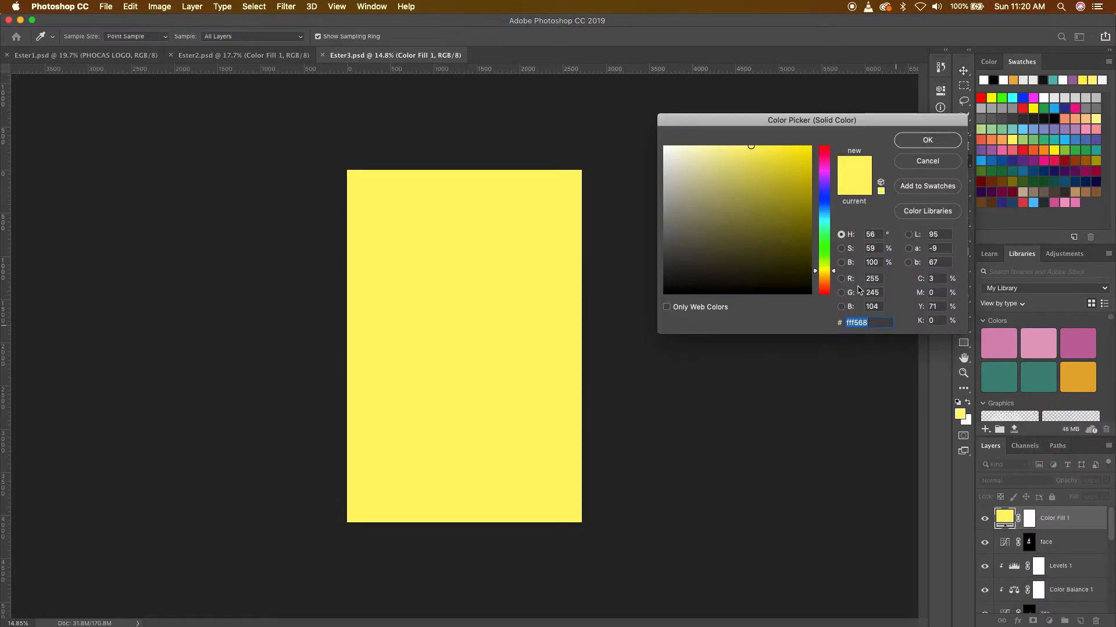
key(super+v)
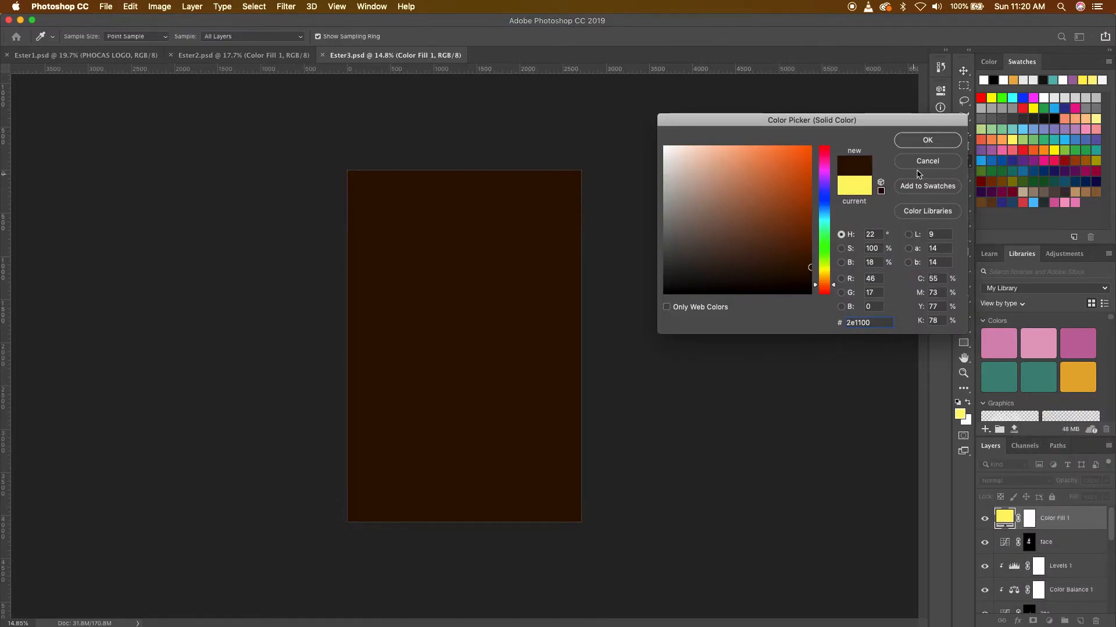
click(927, 139)
drag(1067, 480, 1023, 502)
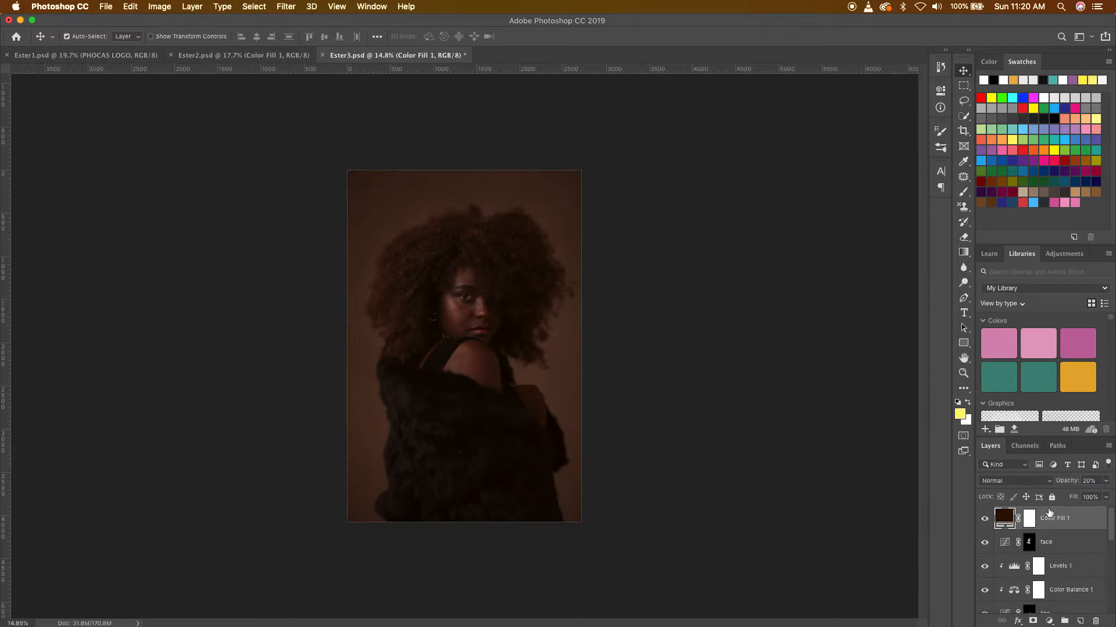
Step: Compare the portrait with and without the dark brown fill layer
scroll(536, 333, up, 3)
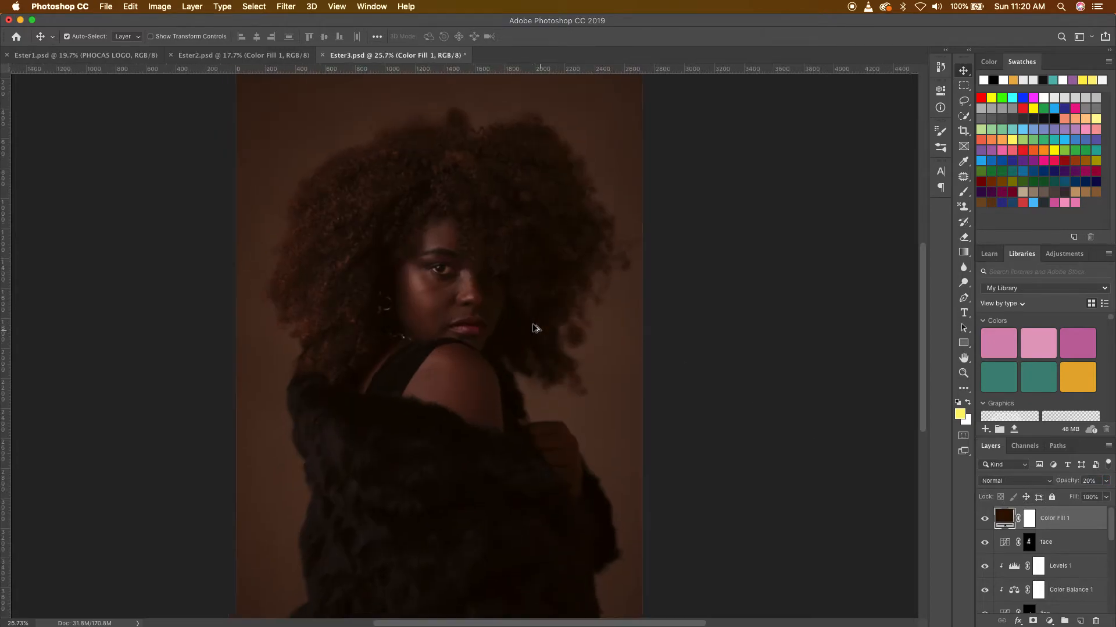
scroll(555, 337, down, 1)
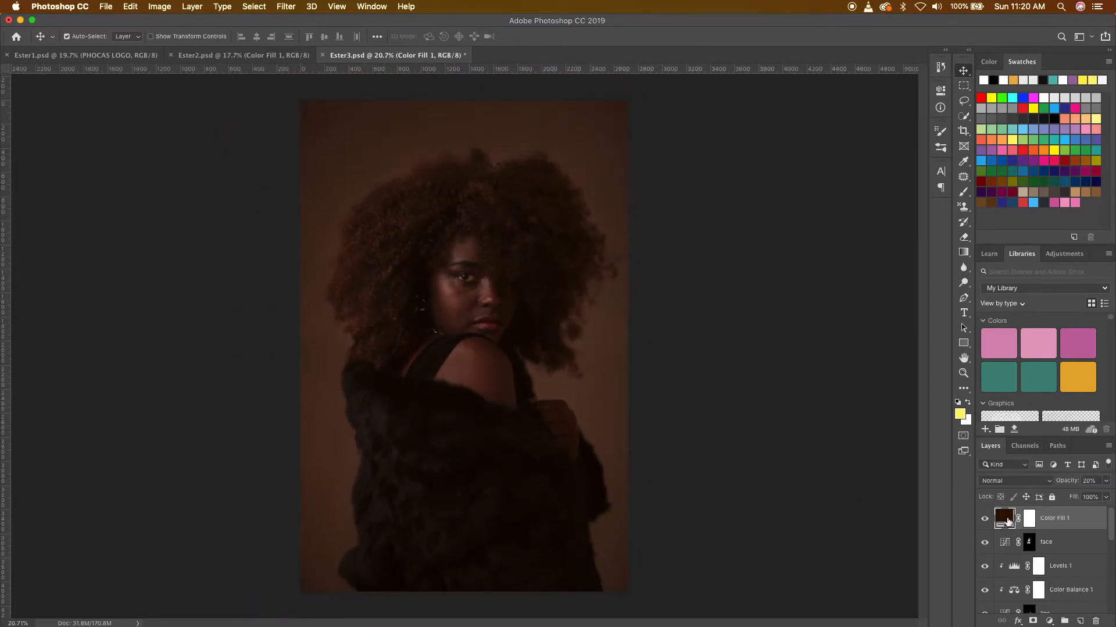
click(986, 522)
click(986, 522)
click(986, 522)
click(986, 522)
Step: Add a white Solid Color fill layer on top and lower its opacity to 5%
click(1050, 620)
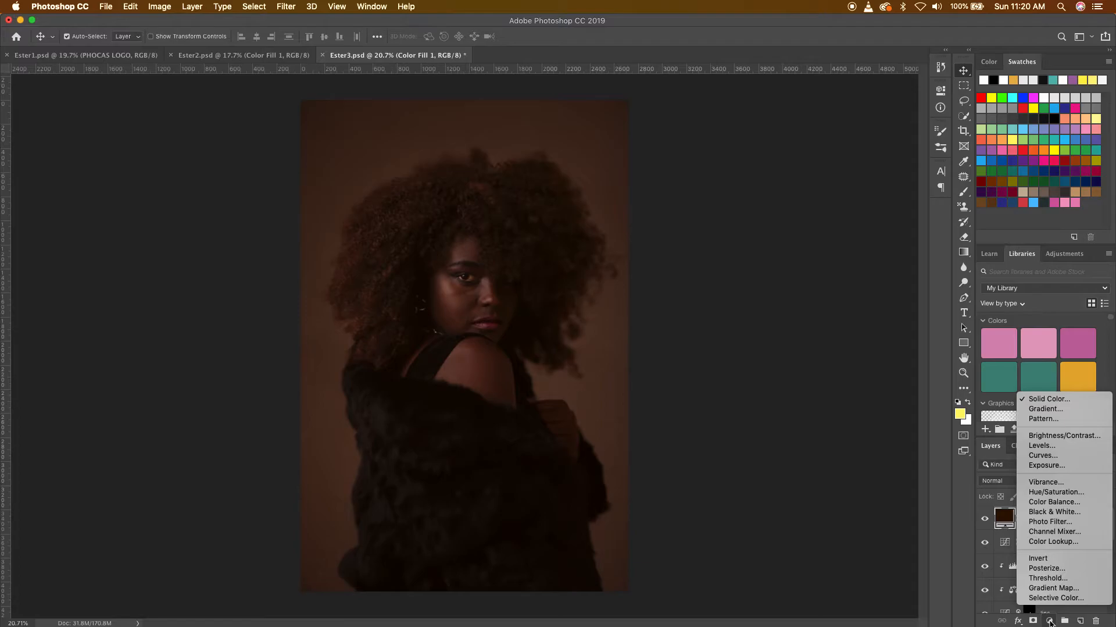
click(1042, 395)
click(725, 177)
click(598, 120)
click(917, 142)
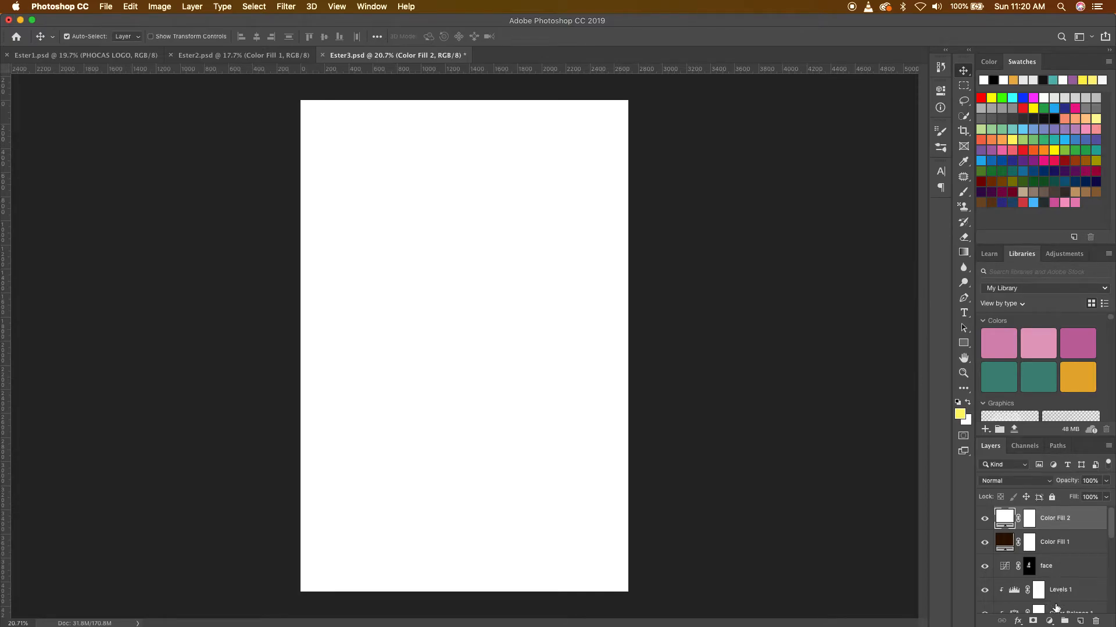
drag(1067, 480, 1012, 492)
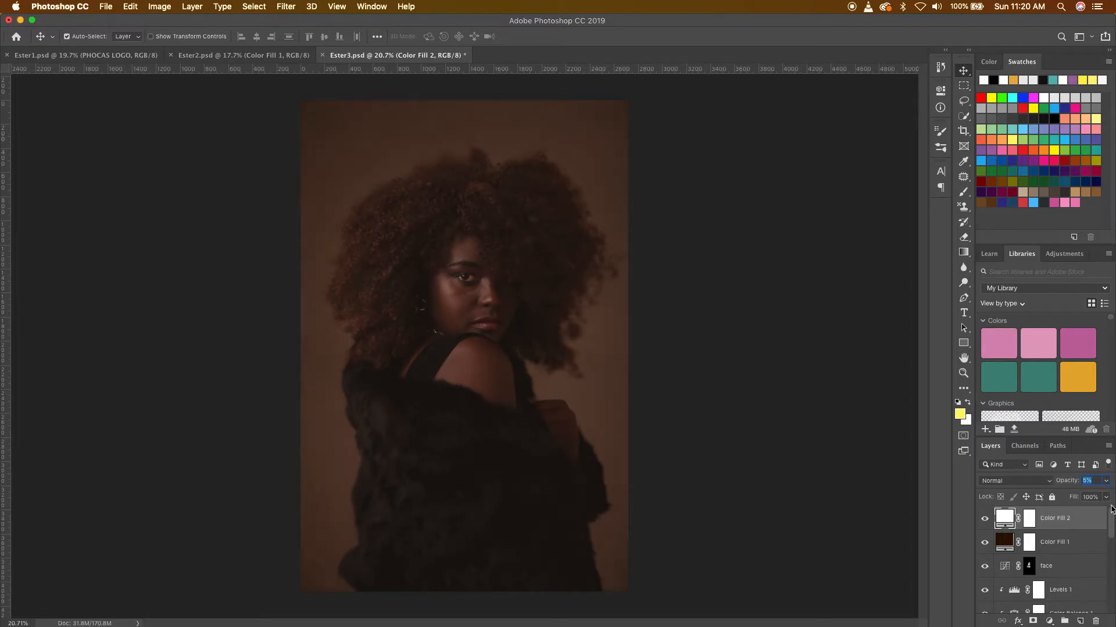
Step: Duplicate the white fill layer and compare the toning with the portrait in Ester2.psd
key(super+j)
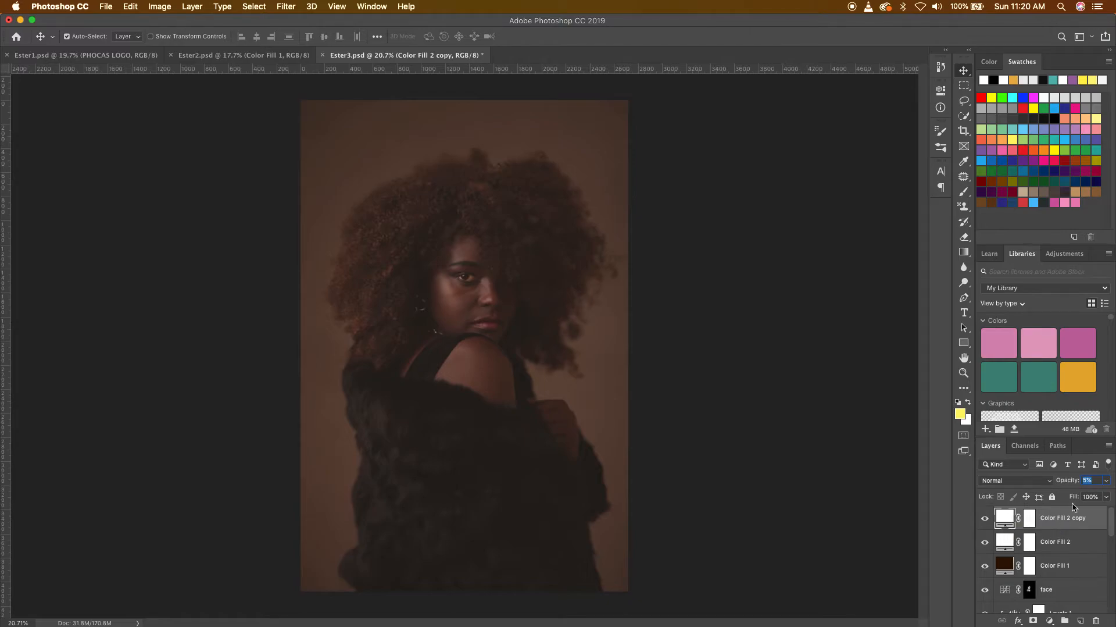
click(1045, 542)
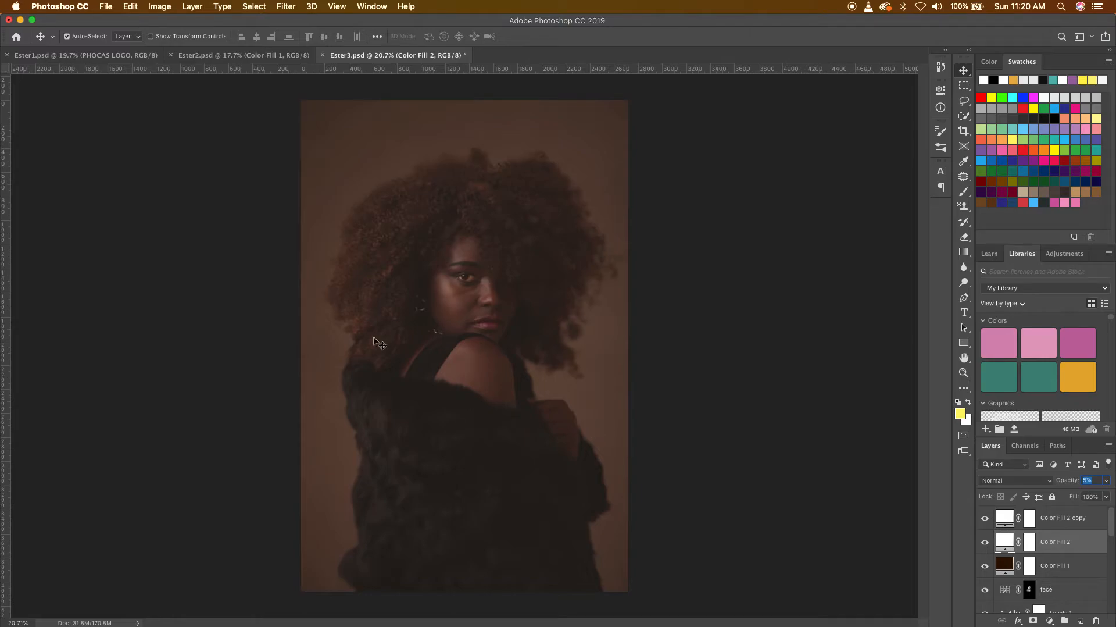
click(221, 55)
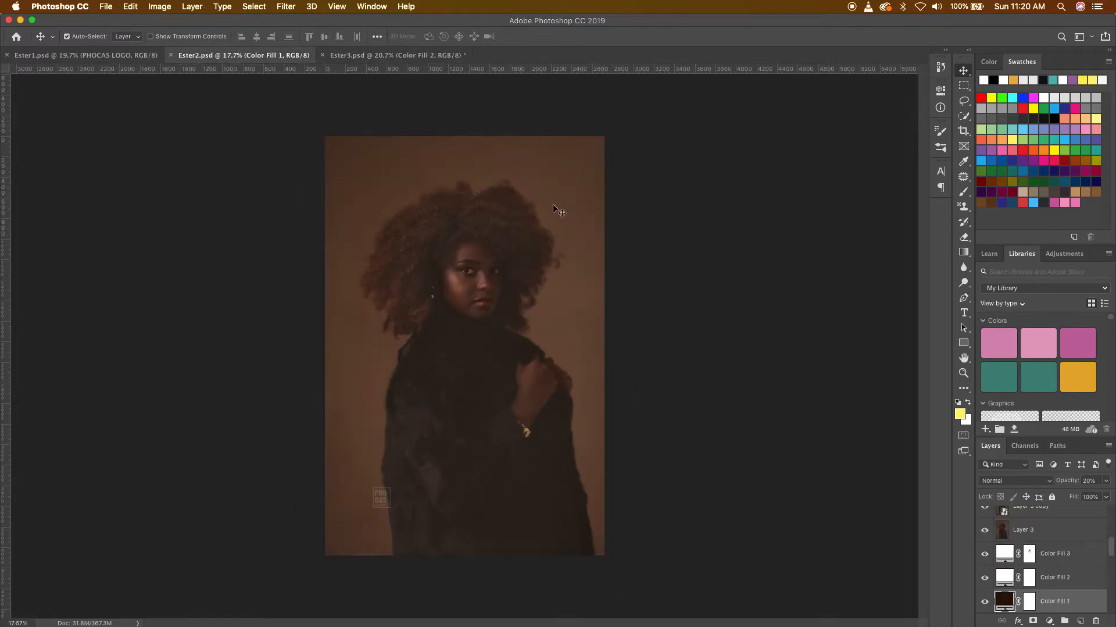
click(349, 56)
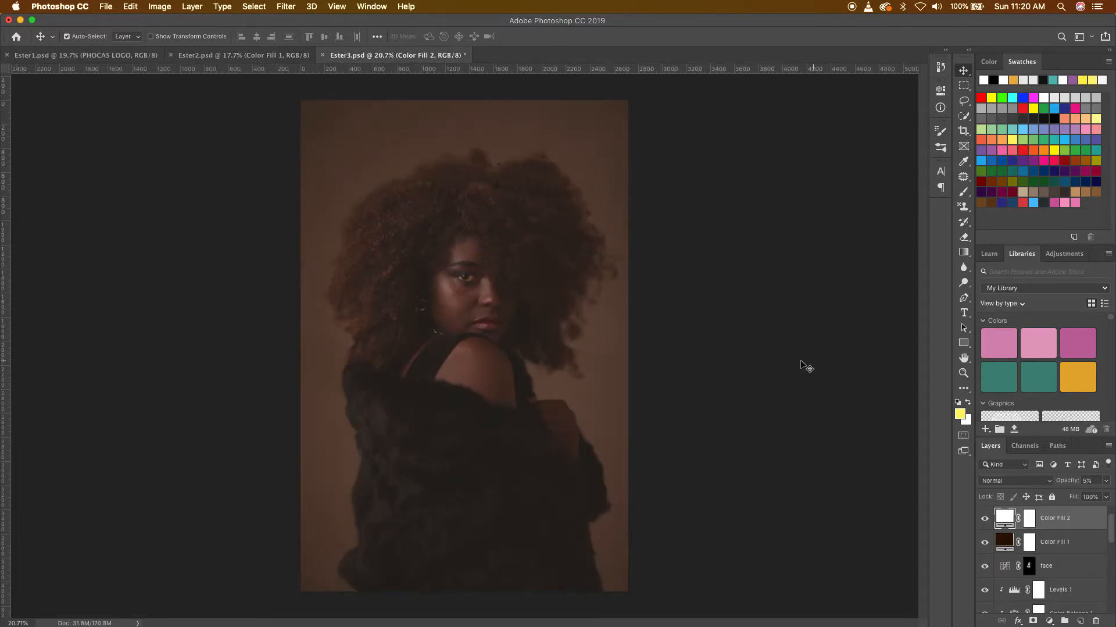
key(super+j)
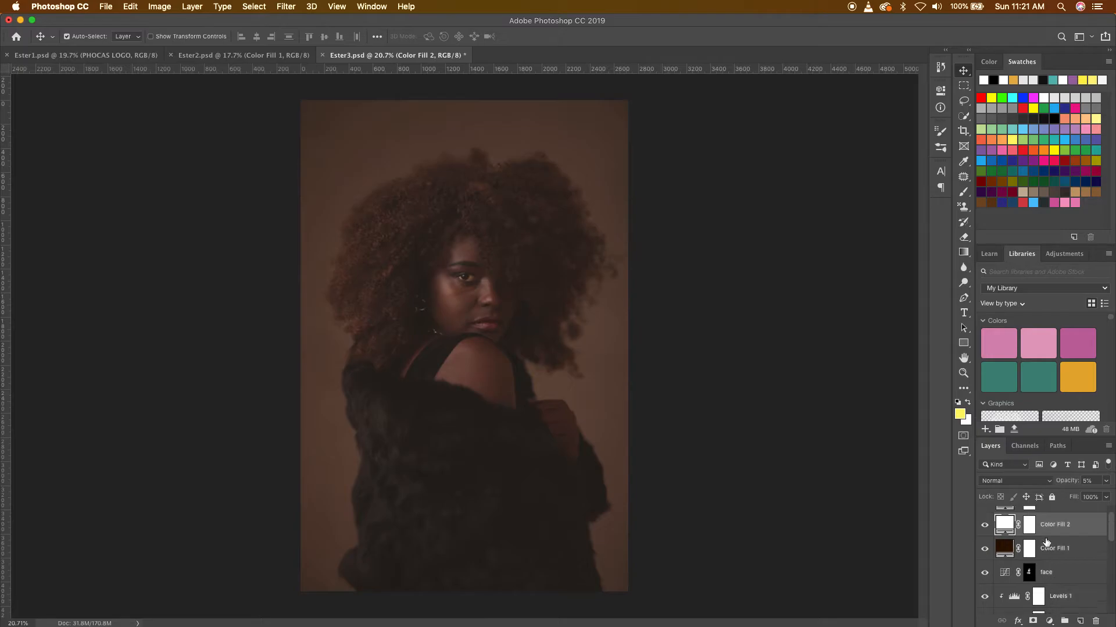
Step: Target the Color Fill 2 layer mask and set up a 400 px black brush at 10% opacity
click(1030, 543)
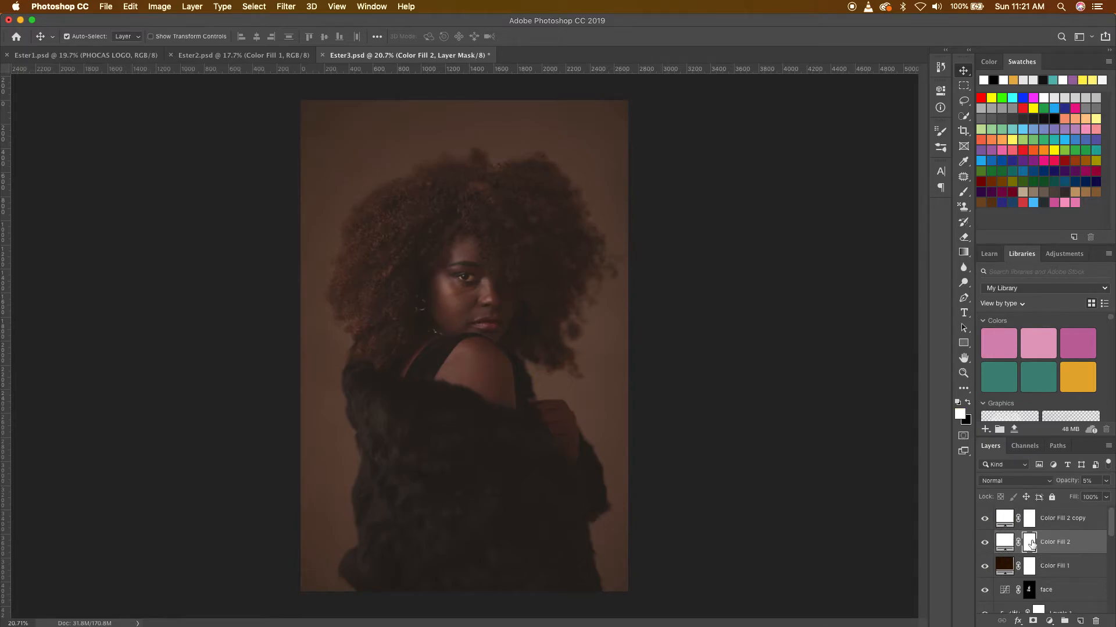
click(963, 192)
click(968, 403)
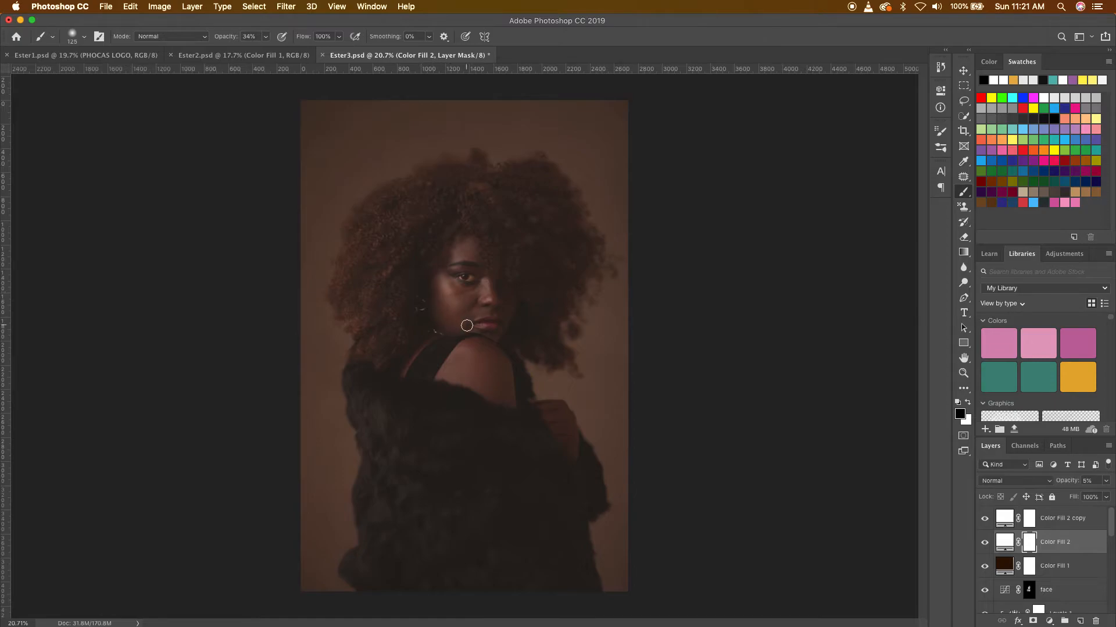
key(bracketright)
key(bracketright)
key(bracketright)
key(bracketright)
key(bracketright)
key(bracketright)
drag(228, 37, 209, 38)
Step: Reduce the brush to 250 px and paint over the visible eye on the Color Fill 2 mask to remove the haze
scroll(474, 279, up, 2)
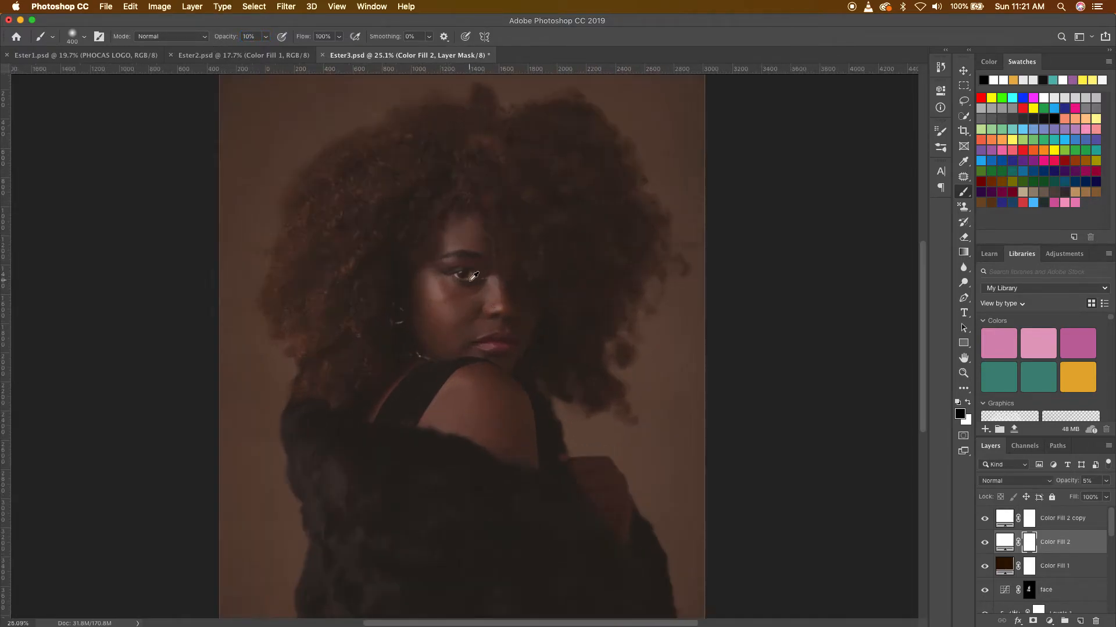
scroll(474, 277, up, 2)
click(466, 275)
key(bracketleft)
key(bracketleft)
click(468, 273)
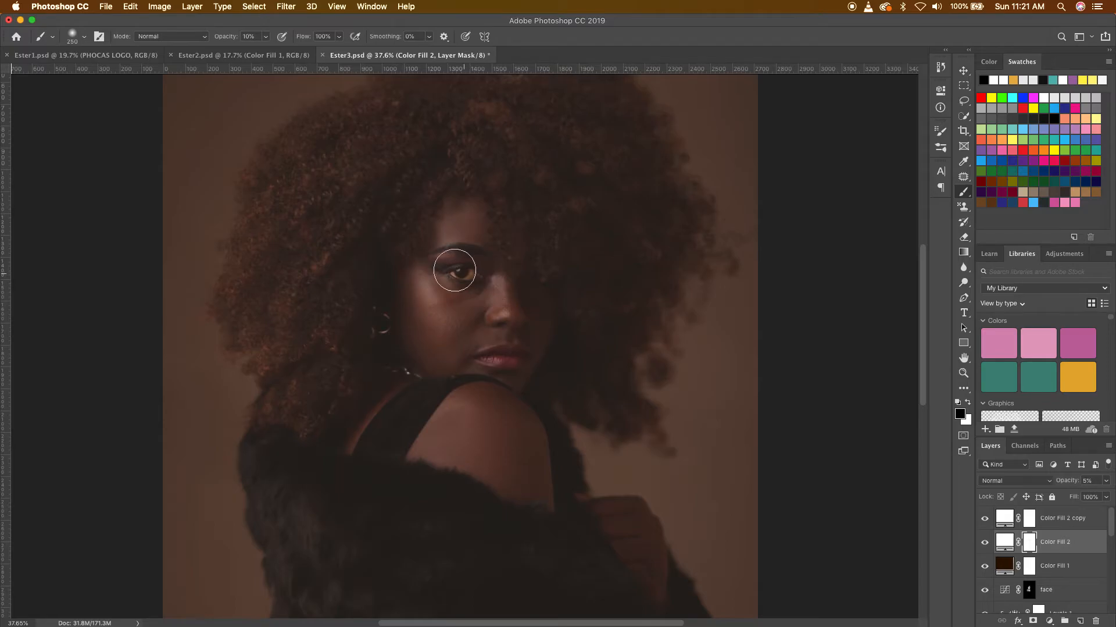
click(439, 267)
mouse_move(479, 270)
mouse_down()
mouse_move(446, 269)
mouse_move(488, 281)
mouse_up()
click(442, 271)
drag(473, 273, 456, 271)
scroll(548, 301, down, 5)
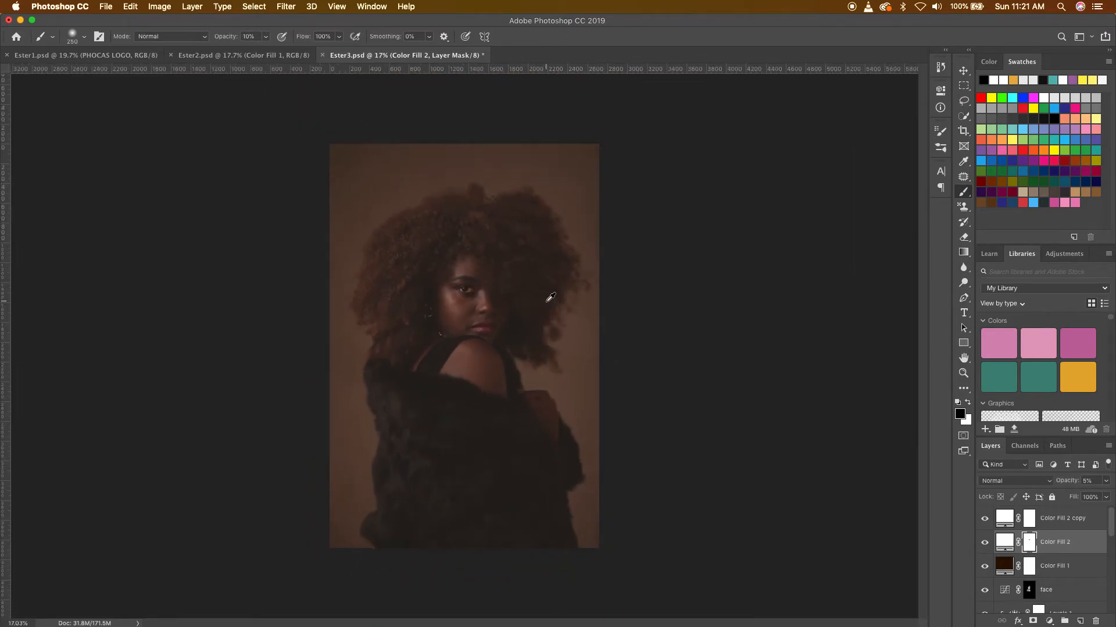
scroll(506, 299, up, 4)
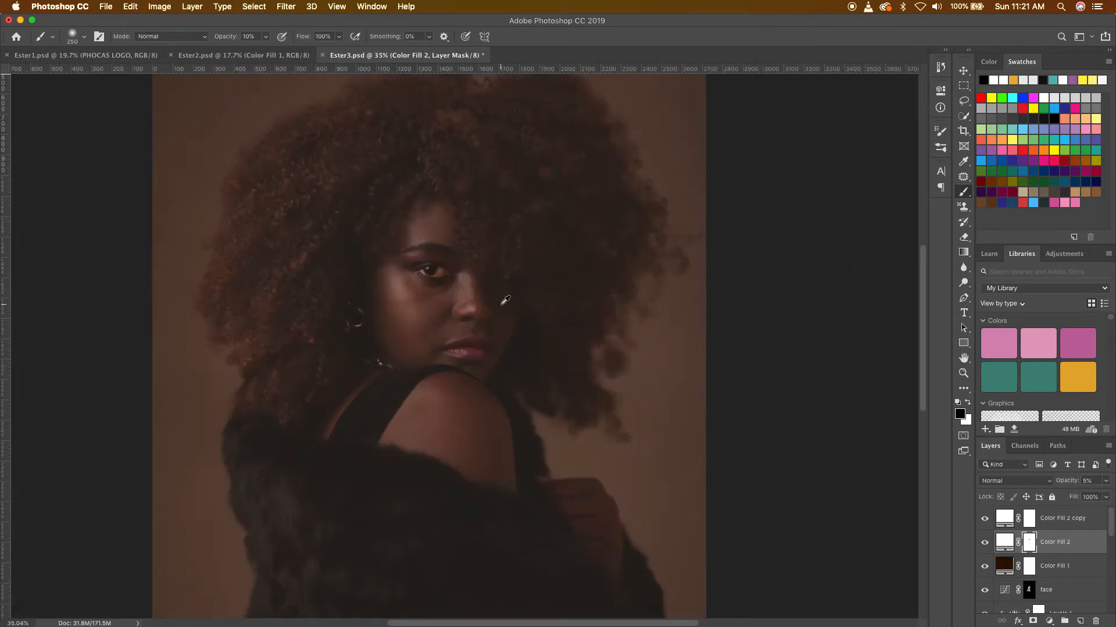
click(407, 264)
scroll(516, 316, down, 5)
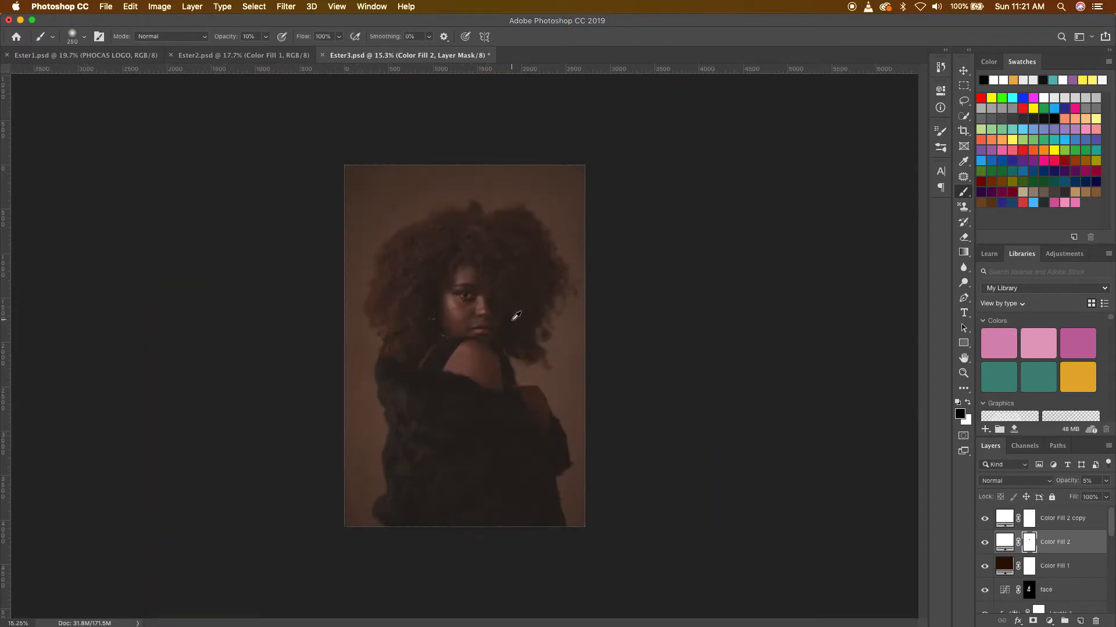
scroll(516, 316, up, 3)
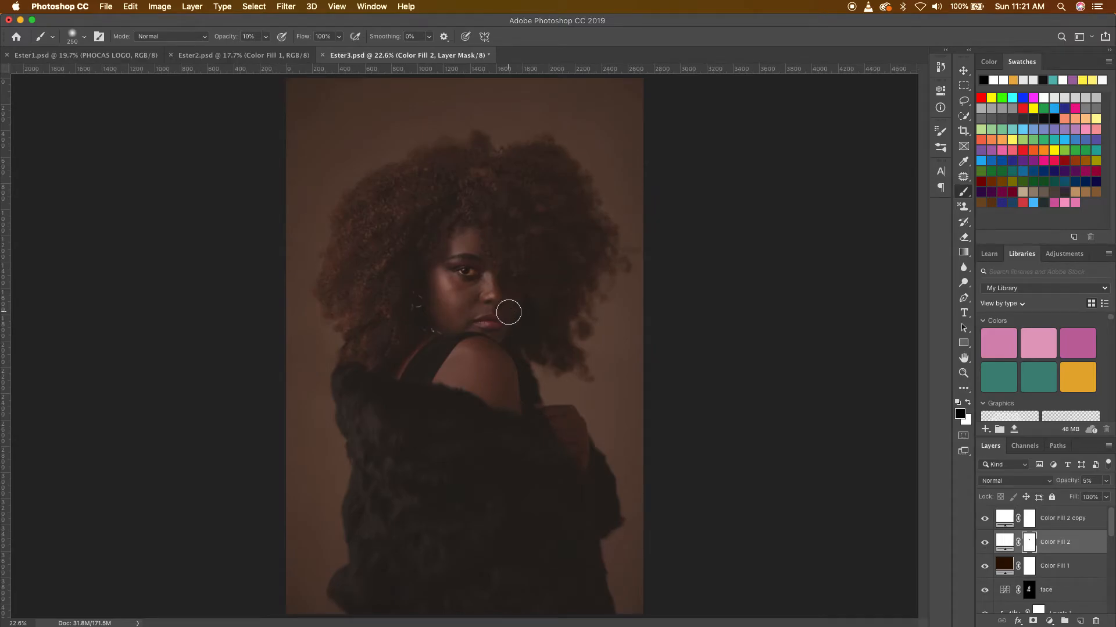
Step: Reduce the brush to 80 px and paint over the iris on the Color Fill 2 mask
scroll(514, 271, up, 10)
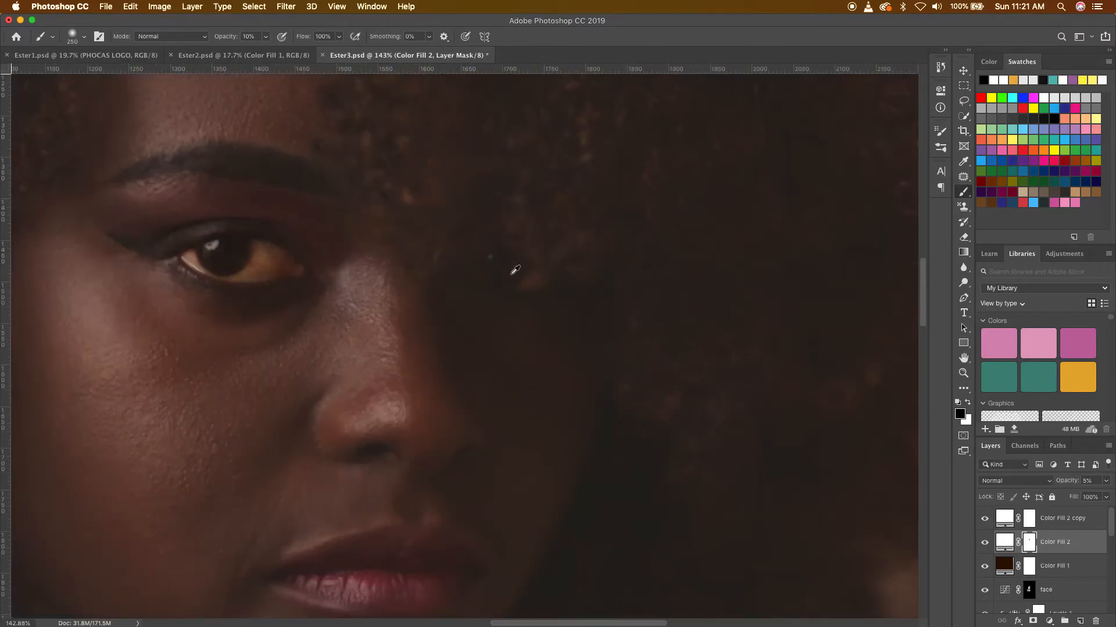
scroll(515, 270, up, 2)
key(bracketleft)
key(bracketleft)
key(bracketleft)
key(bracketleft)
key(bracketleft)
key(bracketleft)
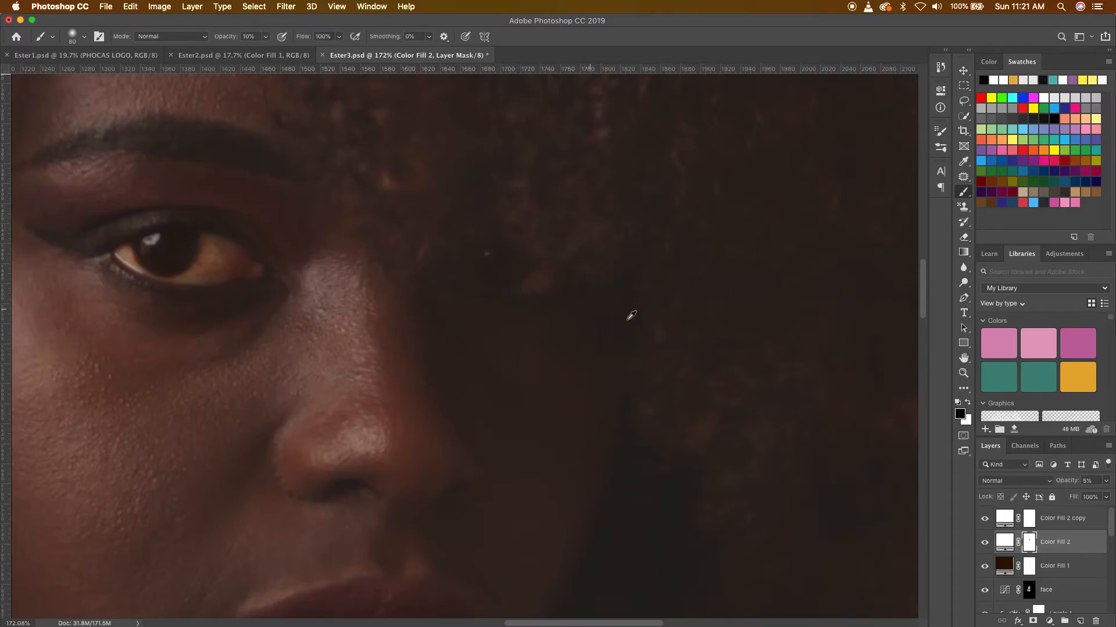
scroll(654, 334, down, 10)
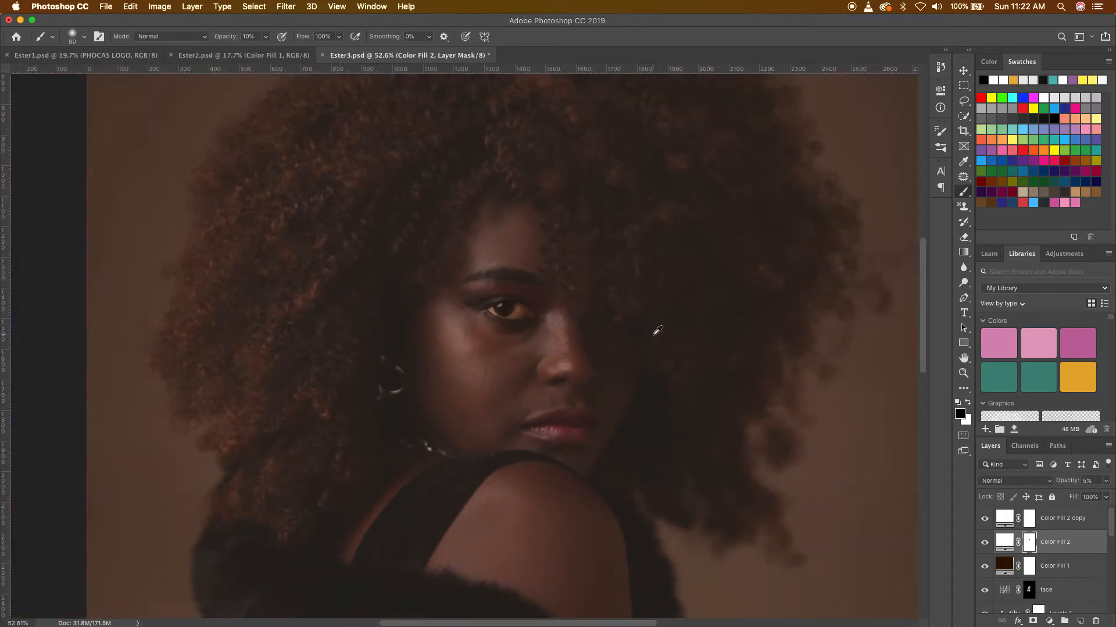
scroll(657, 330, down, 1)
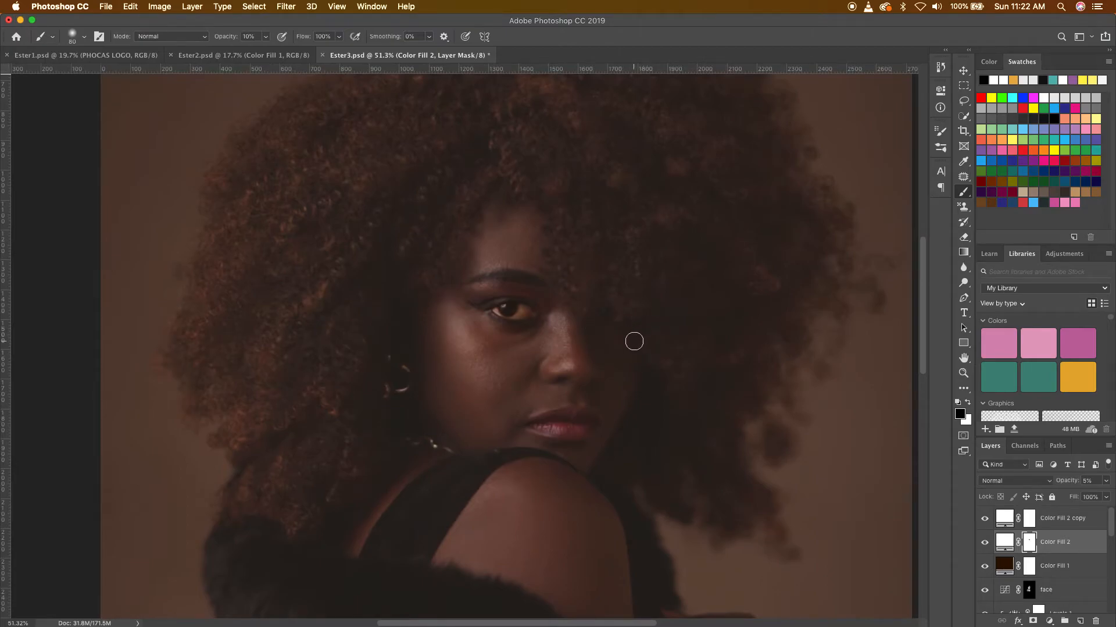
scroll(634, 333, up, 1)
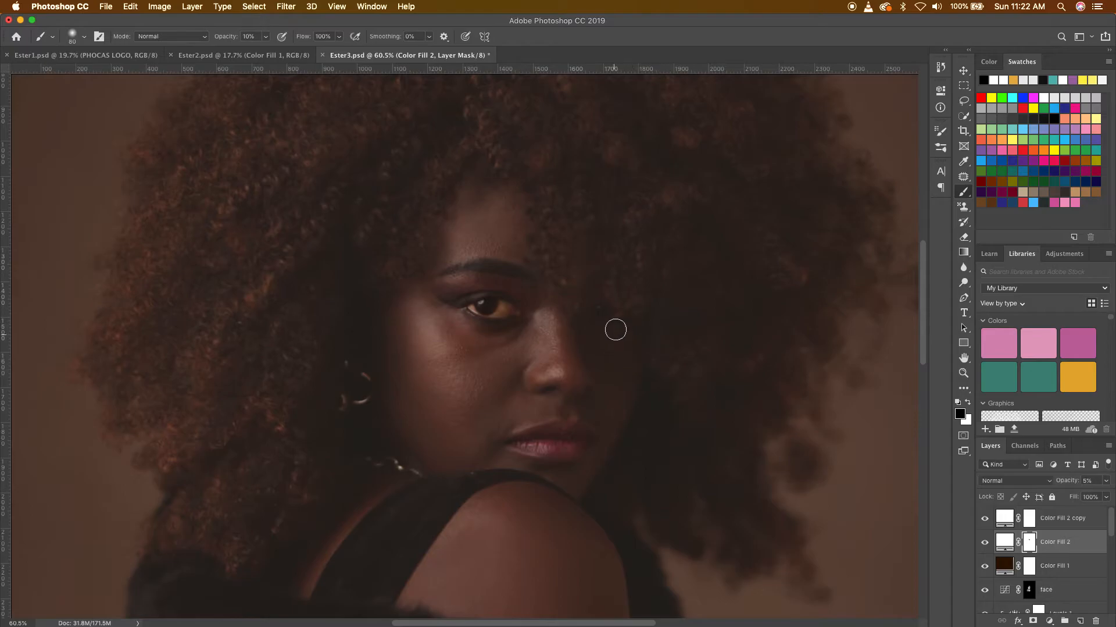
scroll(487, 311, up, 1)
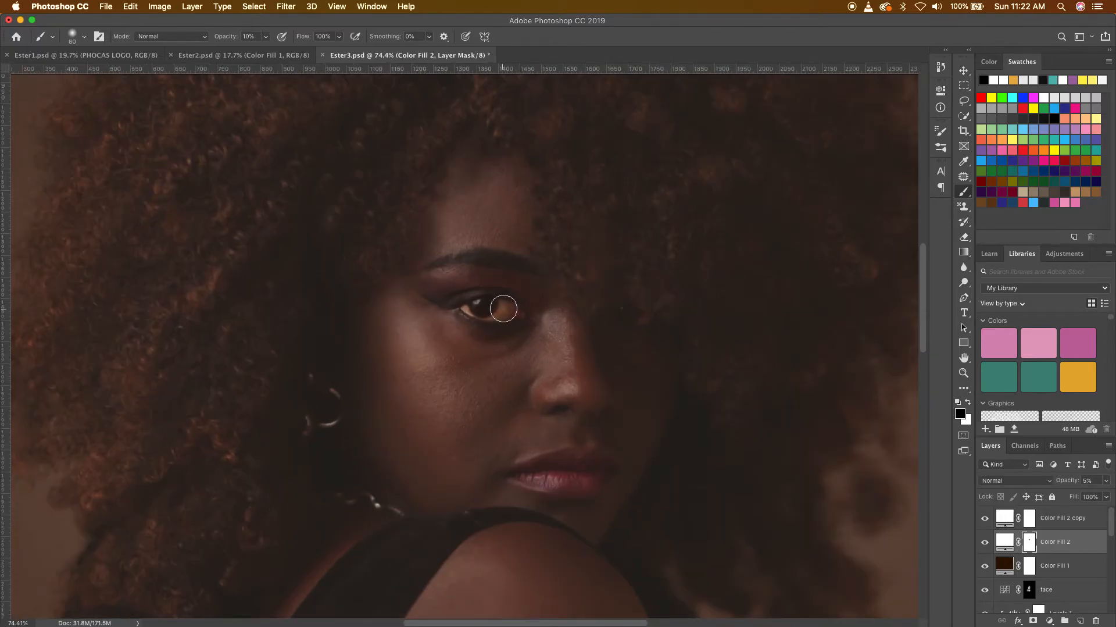
mouse_move(476, 307)
mouse_down()
mouse_move(514, 311)
mouse_move(445, 299)
mouse_move(469, 301)
mouse_up()
Step: Paint the eyelid area on the Color Fill 2 mask with a larger brush, and finish across the eye with an 80 px brush
key(bracketright)
key(bracketright)
key(bracketright)
drag(474, 281, 517, 295)
drag(498, 285, 520, 296)
mouse_move(444, 285)
mouse_down()
mouse_move(479, 327)
mouse_move(459, 321)
mouse_move(511, 295)
mouse_move(430, 282)
mouse_up()
key(bracketleft)
key(bracketleft)
key(bracketleft)
key(bracketleft)
mouse_move(533, 294)
mouse_down()
mouse_move(429, 283)
mouse_move(532, 297)
mouse_move(525, 329)
mouse_move(456, 318)
mouse_up()
scroll(540, 303, down, 3)
scroll(541, 303, down, 2)
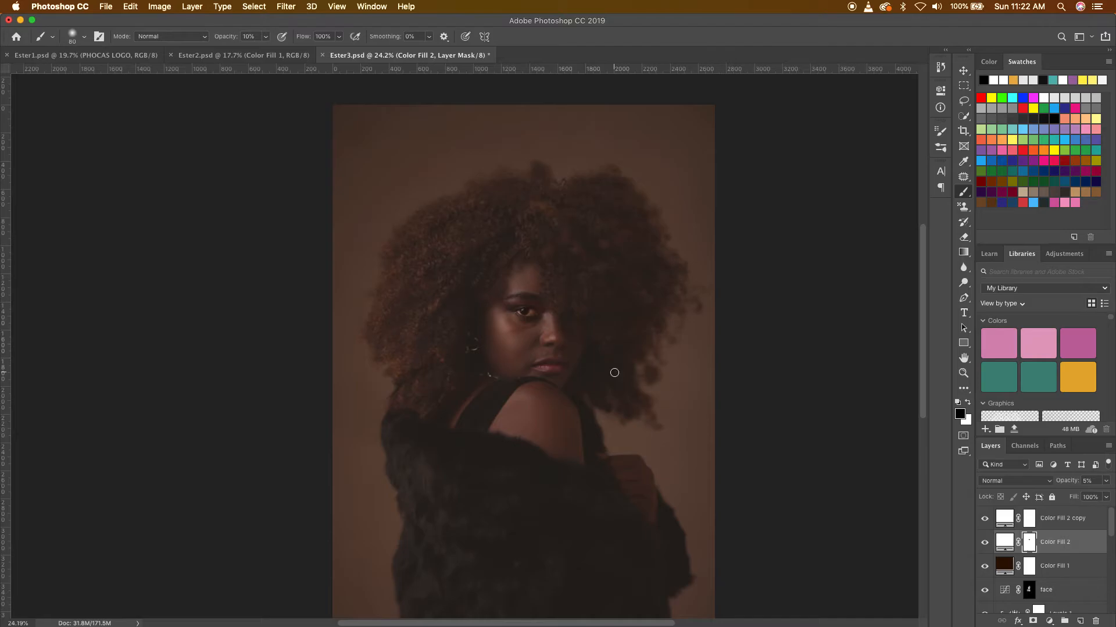
scroll(618, 368, down, 1)
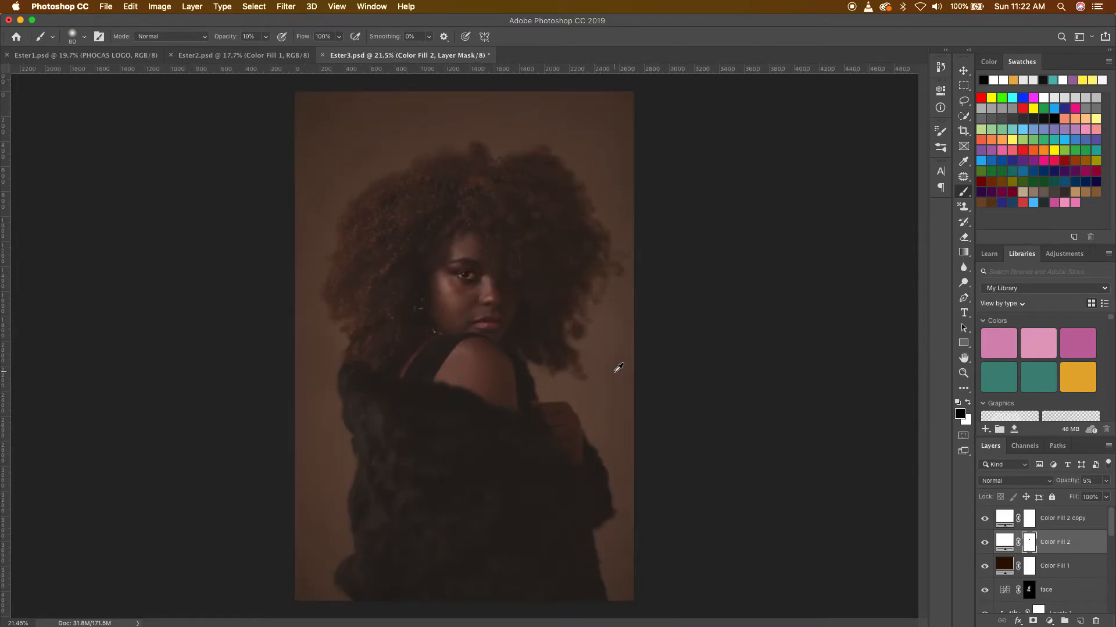
Step: Compare the portrait with the Color Fill 2 layer mask disabled and enabled several times
shift+click(1029, 542)
shift+click(1029, 543)
shift+click(1030, 542)
shift+click(1029, 541)
shift+click(1030, 542)
shift+click(1029, 542)
scroll(457, 281, up, 5)
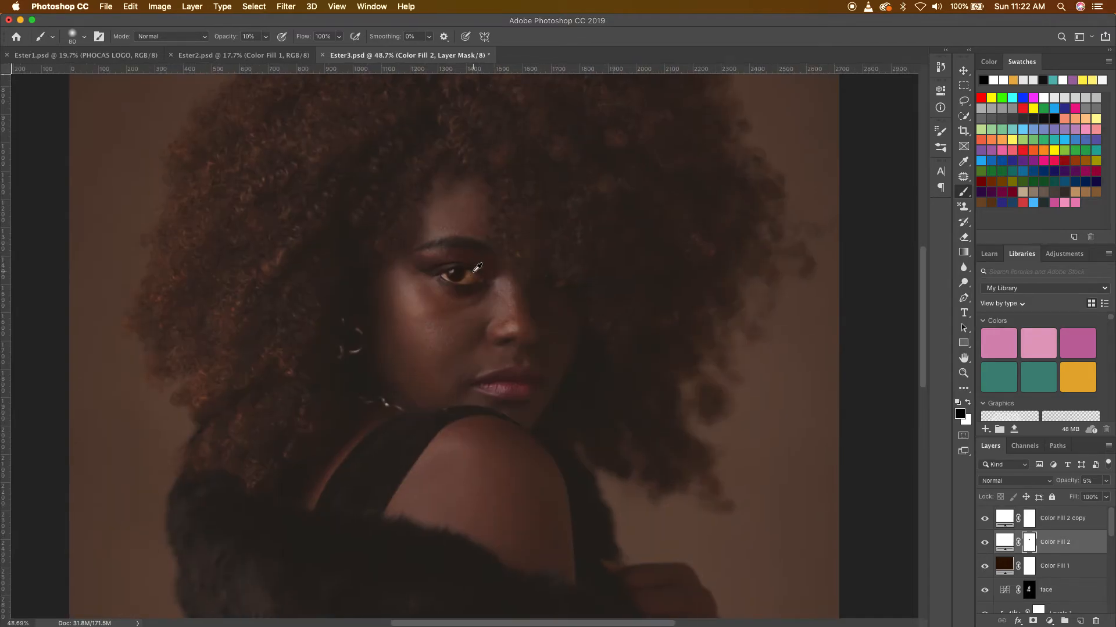
Step: Compare the portrait with the Color Fill 2 copy layer hidden and shown
scroll(478, 267, down, 5)
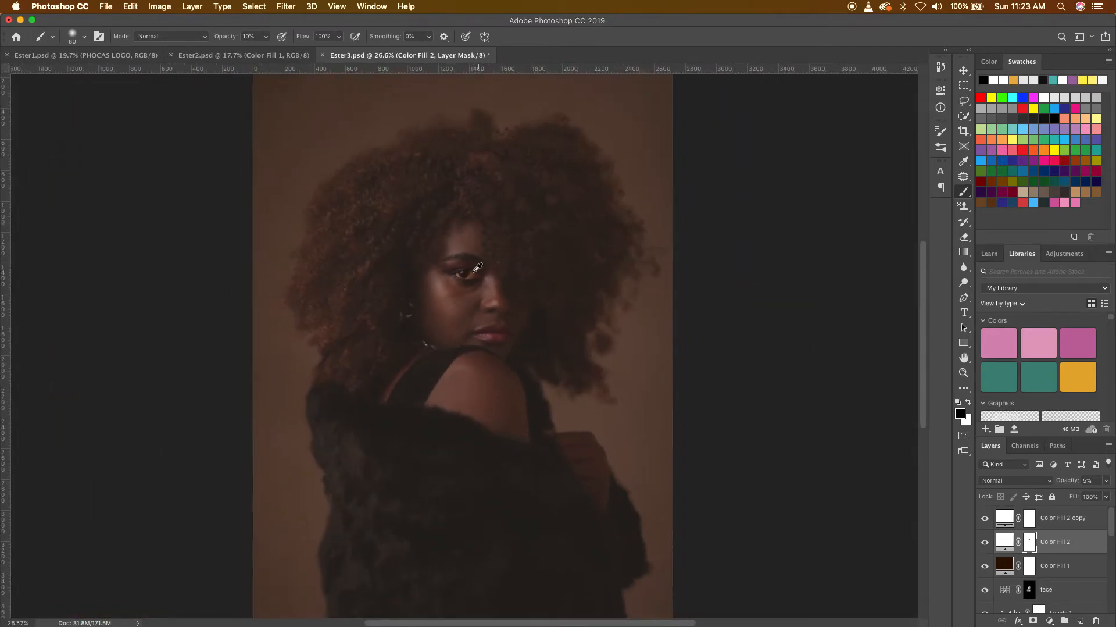
scroll(478, 267, up, 1)
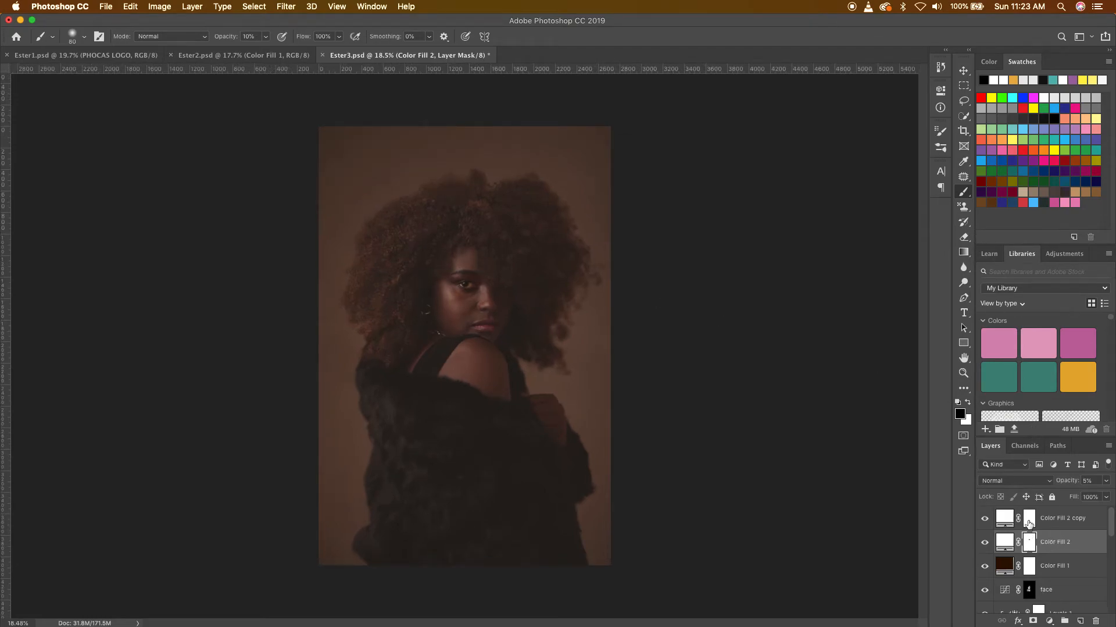
click(984, 518)
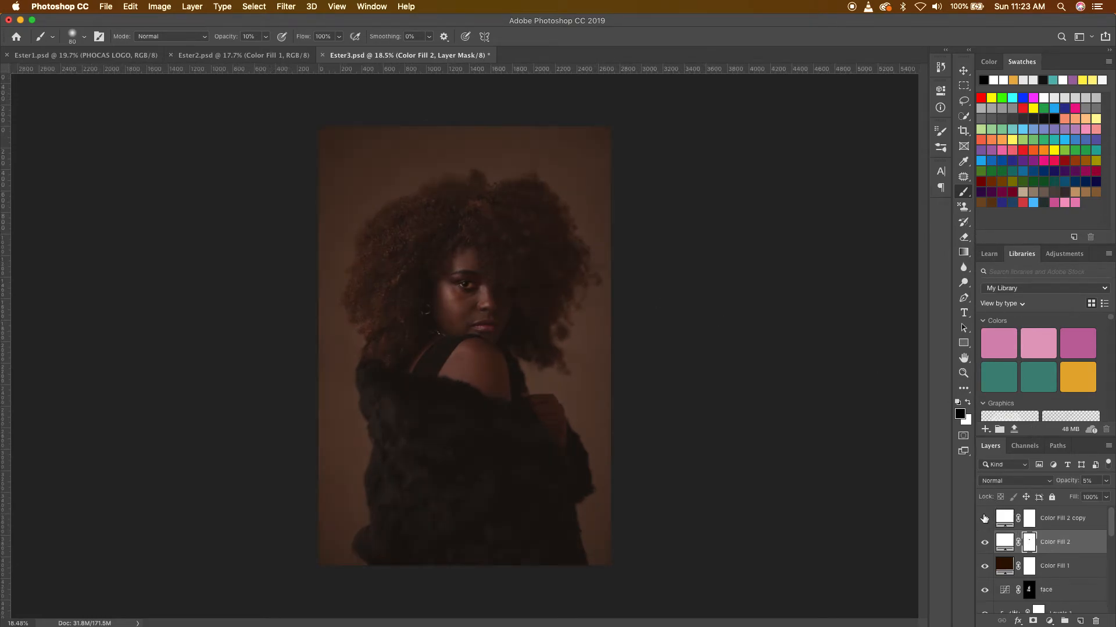
click(985, 518)
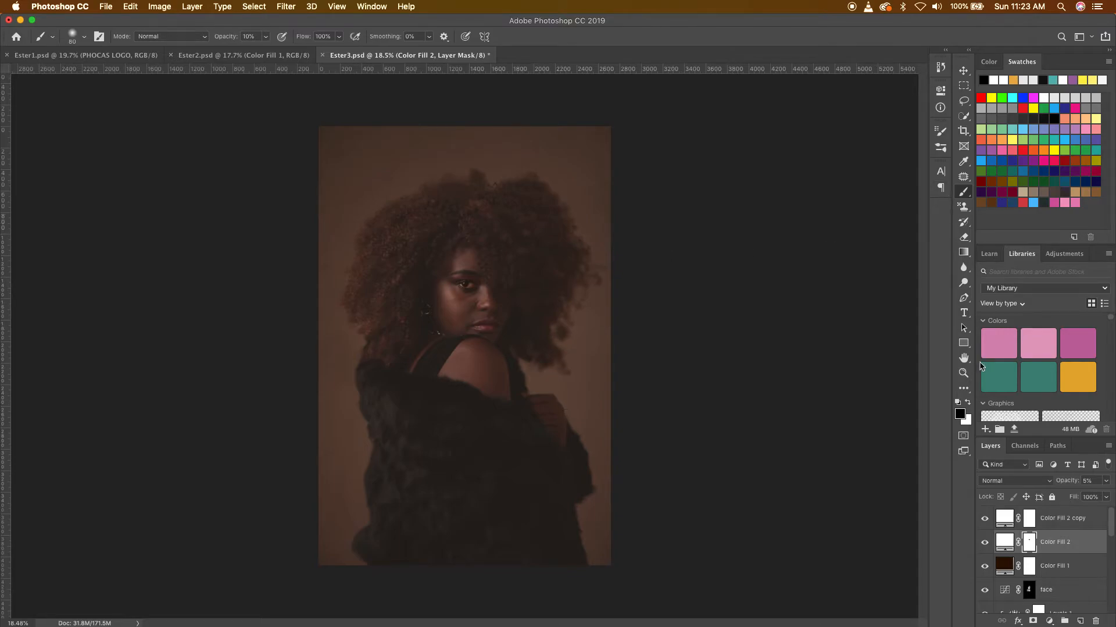
Step: Set a 600 px brush at 5% opacity and paint over the face on the Color Fill 2 copy mask
click(1029, 519)
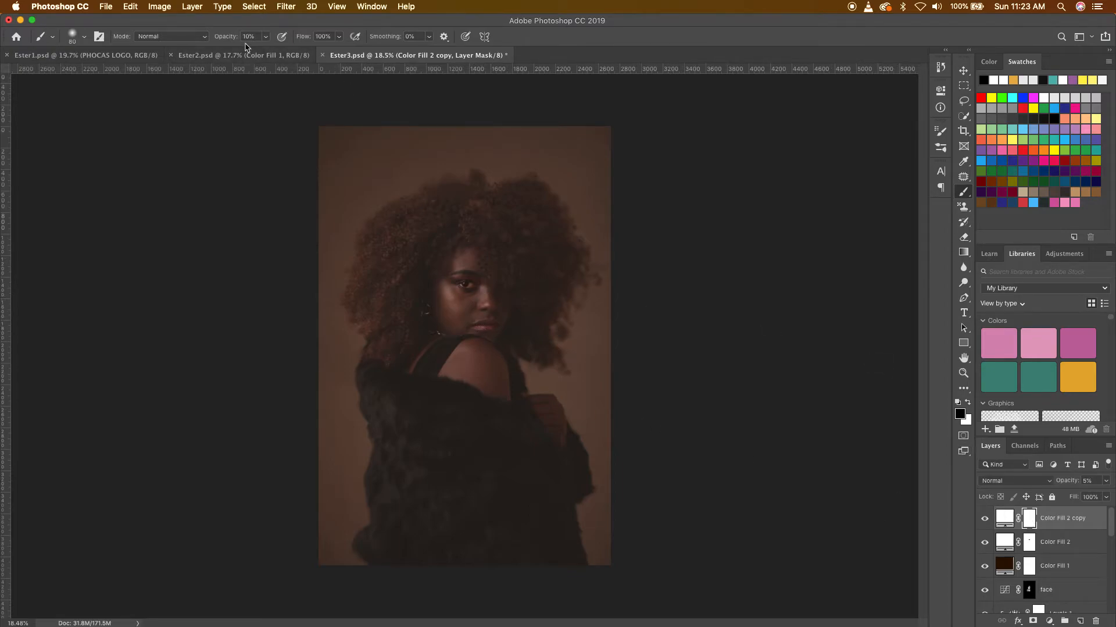
drag(224, 38, 222, 40)
key(bracketright)
key(bracketright)
key(bracketright)
key(bracketright)
key(bracketright)
key(bracketright)
key(bracketright)
key(bracketright)
key(bracketright)
drag(468, 299, 481, 289)
Step: Reduce the brush to 500 px and paint down the face from the brow to the mouth on the Color Fill 2 copy mask
scroll(470, 286, up, 1)
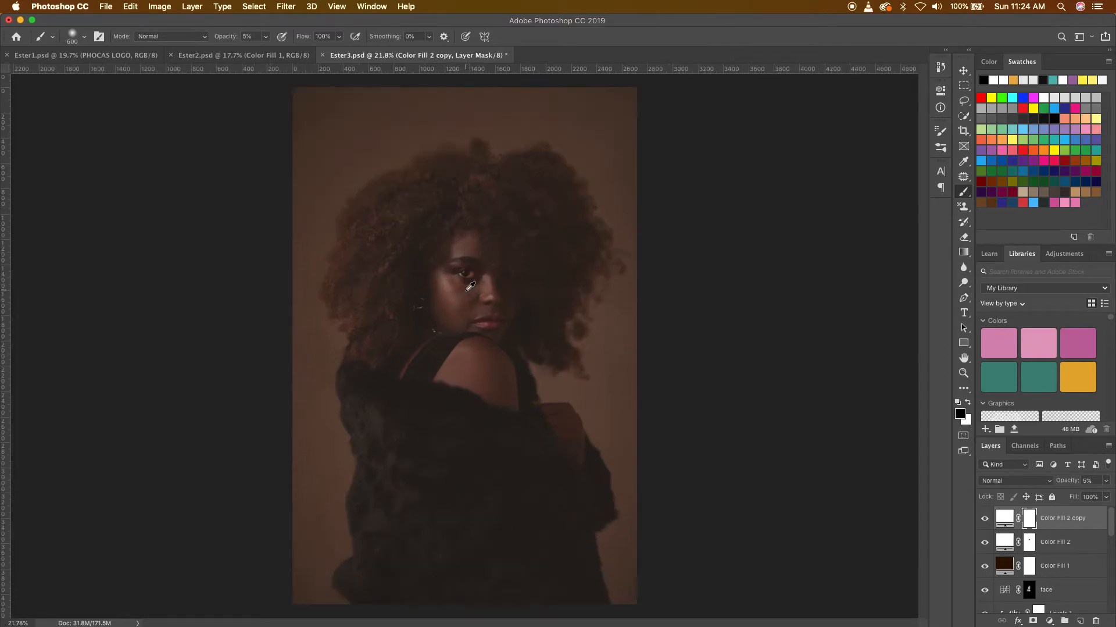
key(bracketleft)
mouse_move(462, 256)
mouse_down()
mouse_move(442, 298)
mouse_move(448, 315)
mouse_move(448, 294)
mouse_move(498, 317)
mouse_up()
scroll(490, 303, down, 1)
scroll(490, 303, down, 2)
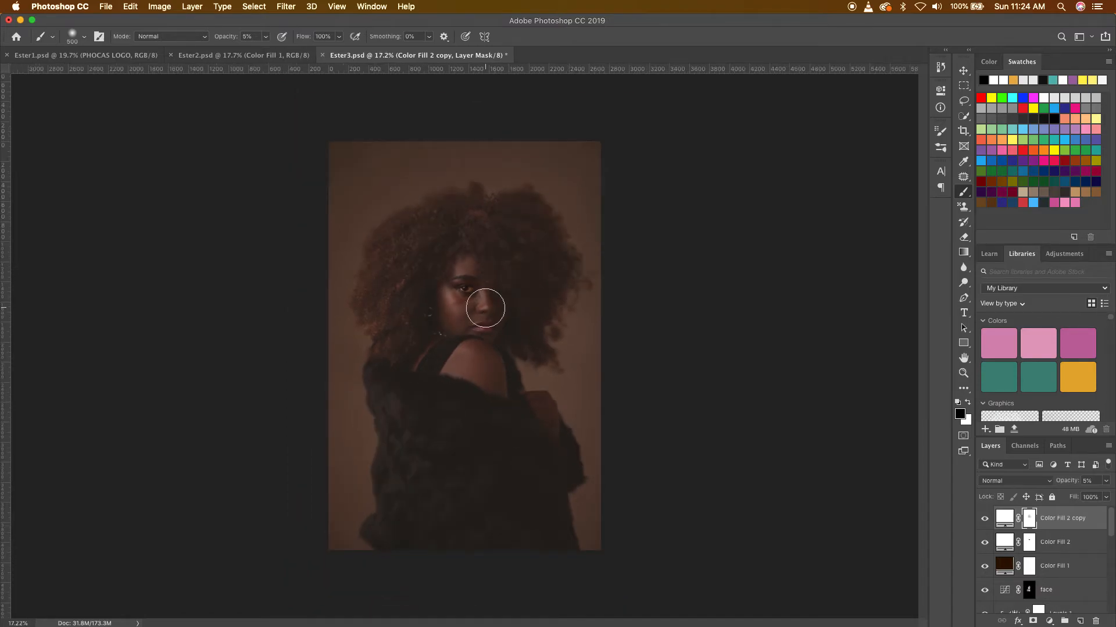
Step: Paint the earring-side cheek edge, the neck and the hairline on the Color Fill 2 copy mask with a 300 px brush
scroll(466, 273, up, 5)
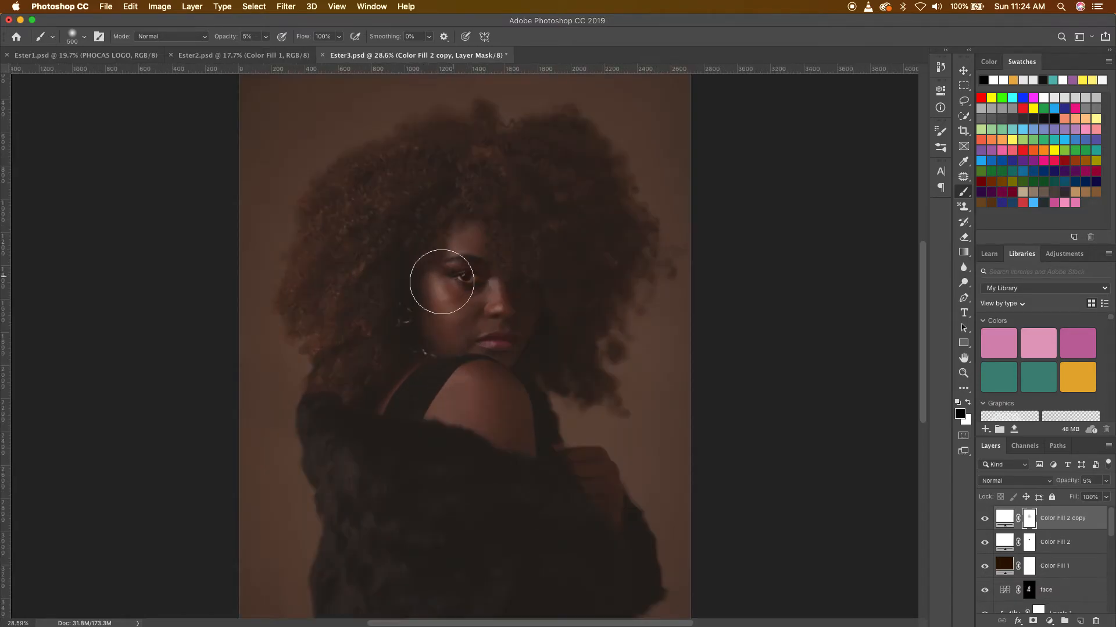
key(bracketleft)
key(bracketleft)
drag(412, 291, 430, 338)
click(410, 355)
click(396, 368)
click(407, 330)
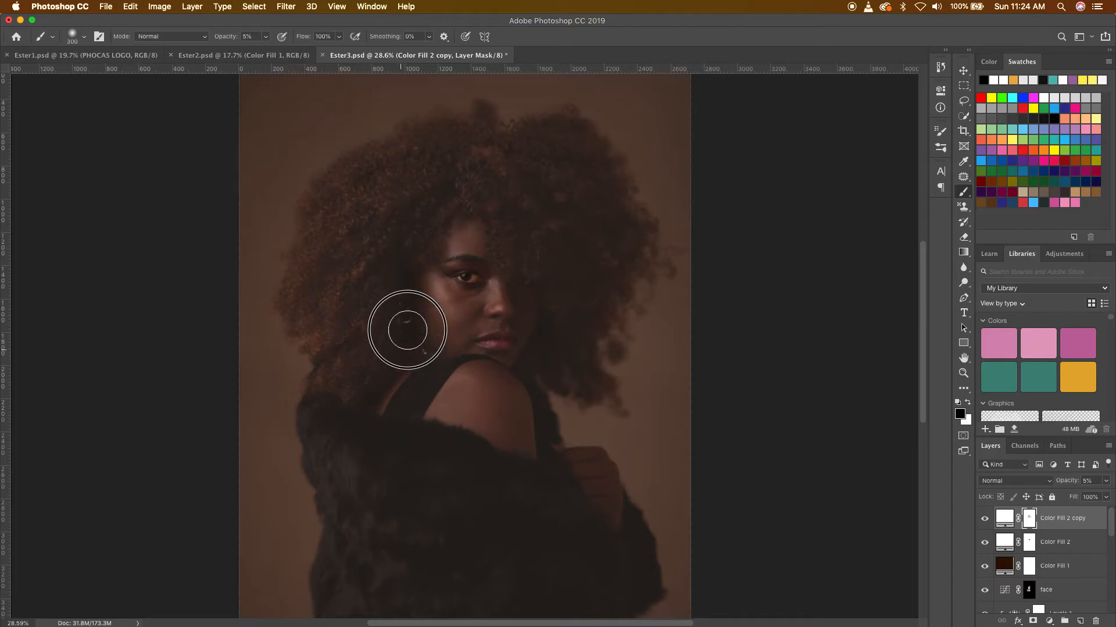
click(424, 215)
click(436, 199)
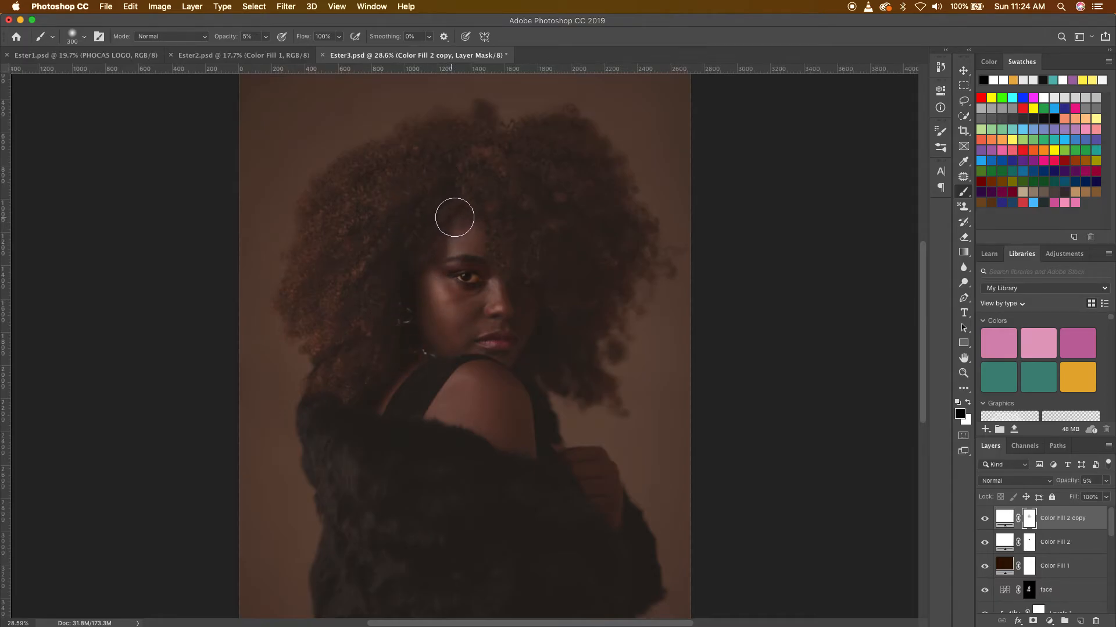
Step: Paint the shaded jaw side, the forehead and the outer cheek on the Color Fill 2 copy mask
click(538, 347)
drag(544, 332, 518, 367)
drag(528, 314, 521, 329)
click(481, 226)
mouse_move(424, 312)
mouse_down()
mouse_move(416, 323)
mouse_move(423, 287)
mouse_up()
click(451, 232)
Step: Reduce the brush to 80 px and paint the forehead hairline and the cheek edge beside the earring on the Color Fill 2 copy mask
scroll(462, 236, up, 8)
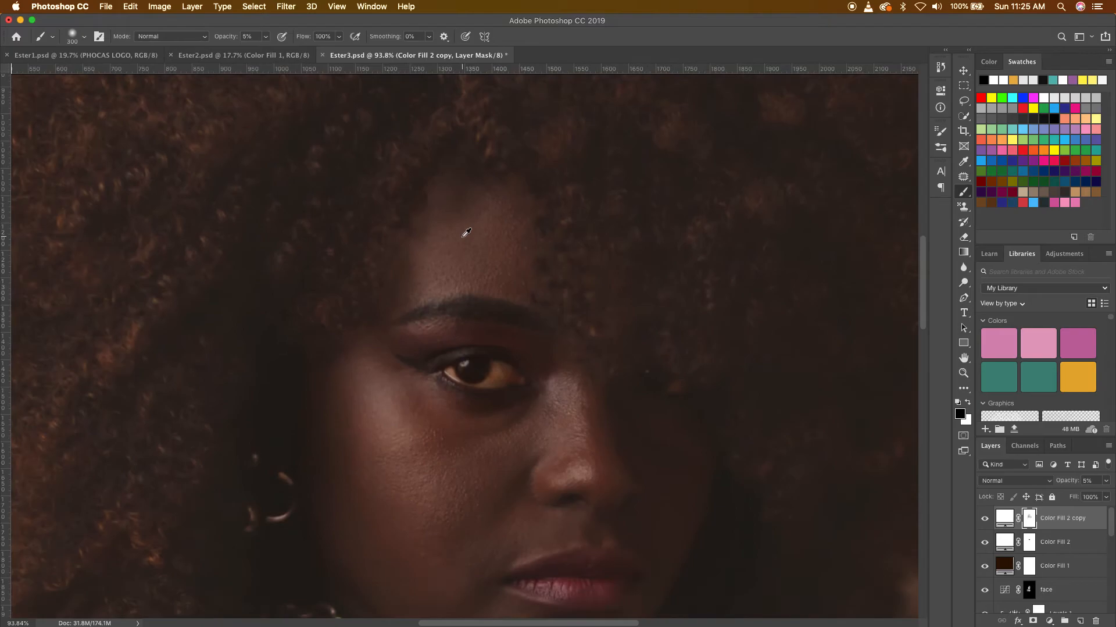
key(bracketleft)
key(bracketleft)
key(bracketleft)
key(bracketleft)
key(bracketleft)
key(bracketleft)
key(bracketleft)
key(bracketleft)
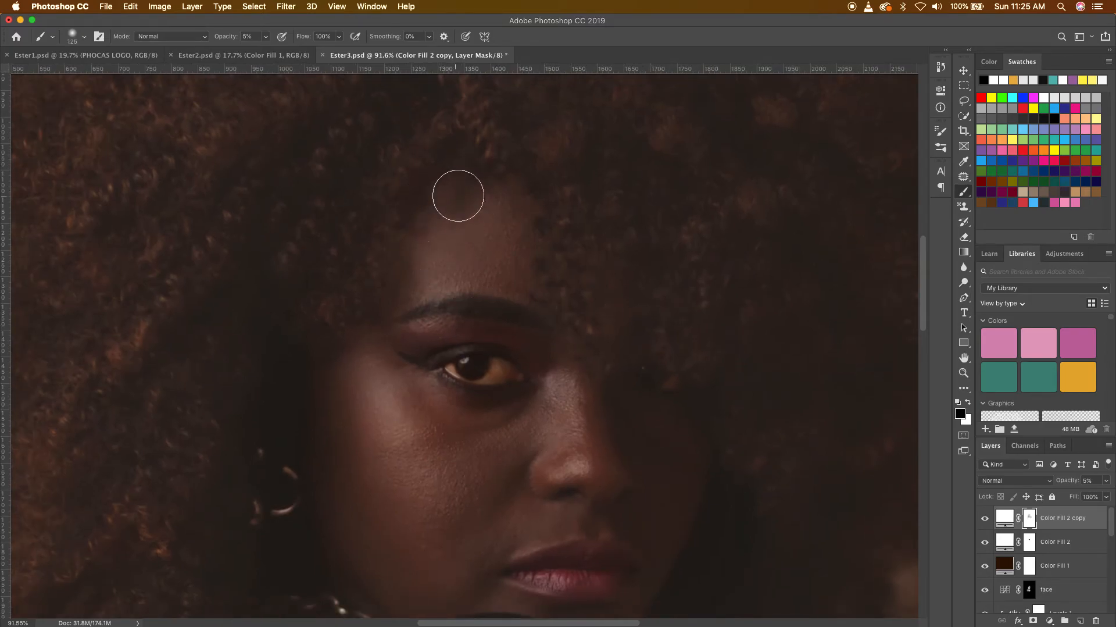
mouse_move(467, 189)
mouse_down()
mouse_move(435, 190)
mouse_move(443, 176)
mouse_move(403, 291)
mouse_move(501, 189)
mouse_move(525, 198)
mouse_move(534, 274)
mouse_move(527, 203)
mouse_move(507, 191)
mouse_move(463, 182)
mouse_move(420, 209)
mouse_move(402, 258)
mouse_up()
scroll(294, 423, down, 5)
scroll(295, 422, up, 5)
mouse_move(300, 401)
mouse_down()
mouse_move(291, 433)
mouse_move(324, 478)
mouse_up()
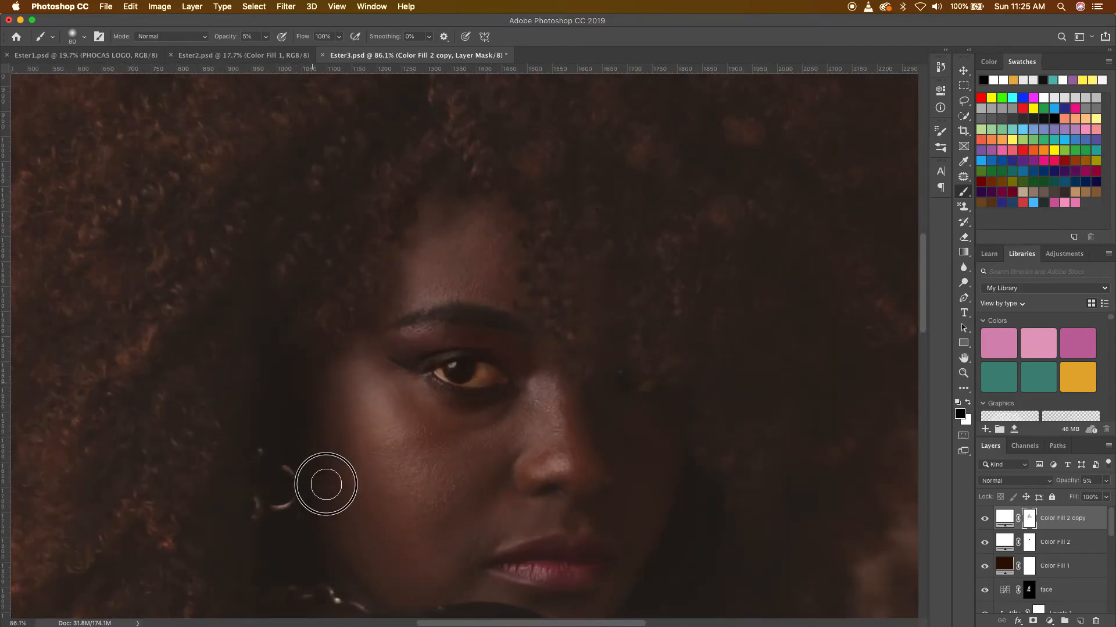
scroll(323, 476, down, 4)
scroll(320, 468, up, 1)
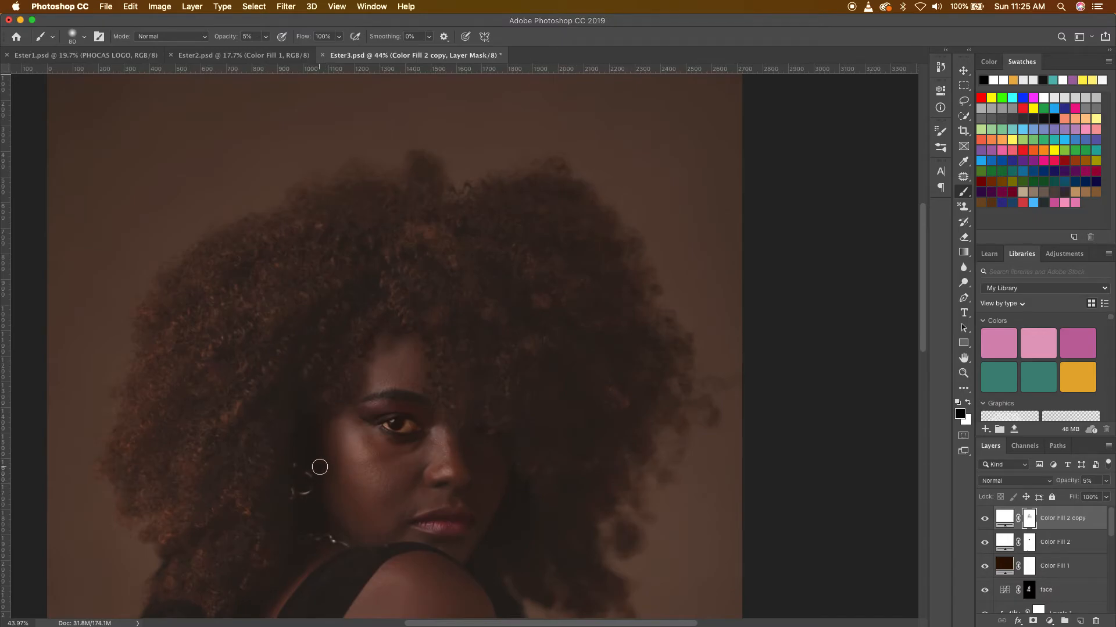
Step: Enlarge the brush to 150 px and paint the cheek, chin, shaded face side and neck on the Color Fill 2 copy mask
key(bracketright)
mouse_move(326, 441)
mouse_down()
mouse_move(356, 532)
mouse_move(453, 526)
mouse_move(432, 522)
mouse_move(457, 521)
mouse_up()
mouse_move(484, 455)
mouse_down()
mouse_move(481, 440)
mouse_move(497, 449)
mouse_up()
drag(481, 411, 478, 420)
drag(293, 575, 297, 573)
Step: Compare the portrait with the Color Fill 2 copy layer mask disabled and enabled several times
scroll(390, 446, down, 5)
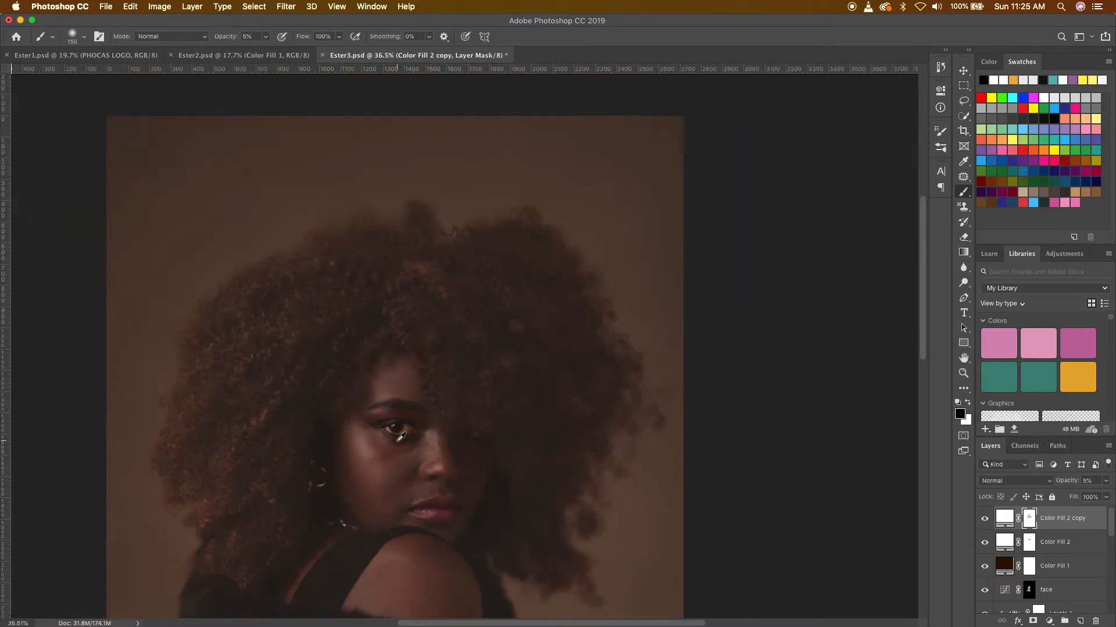
scroll(415, 426, down, 3)
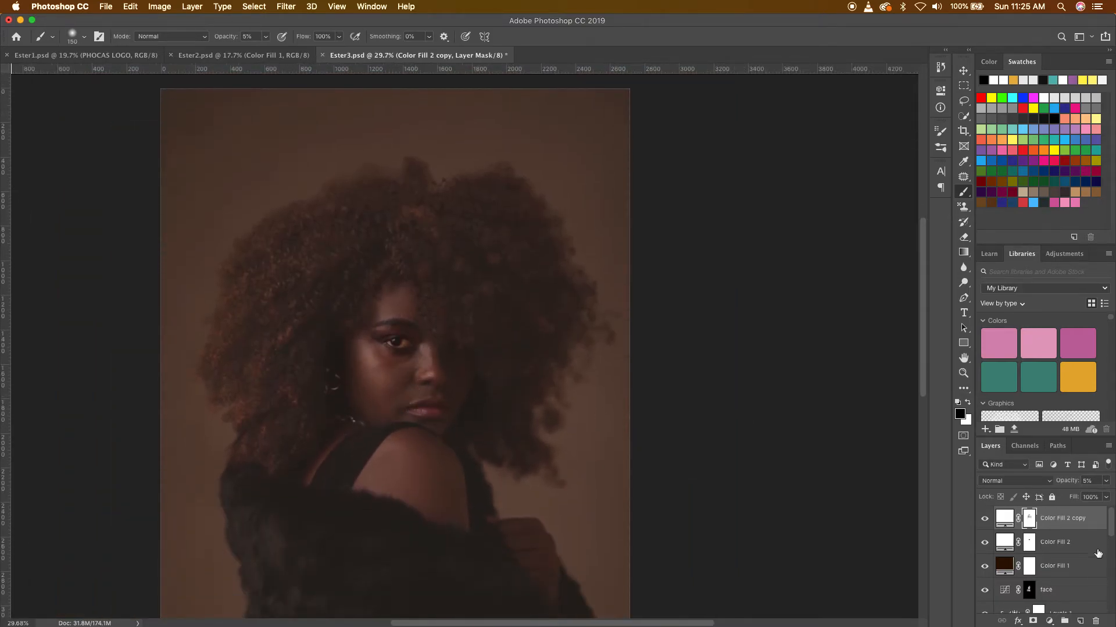
shift+click(1030, 521)
shift+click(1031, 521)
shift+click(1031, 521)
shift+click(1031, 521)
shift+click(1031, 521)
shift+click(1031, 521)
shift+click(1031, 520)
shift+click(1031, 521)
shift+click(1031, 521)
shift+click(1030, 521)
shift+click(1031, 521)
shift+click(1030, 520)
Step: Enlarge the brush to 500 px and paint over the eye, cheek and jaw on the Color Fill 2 mask
click(1031, 542)
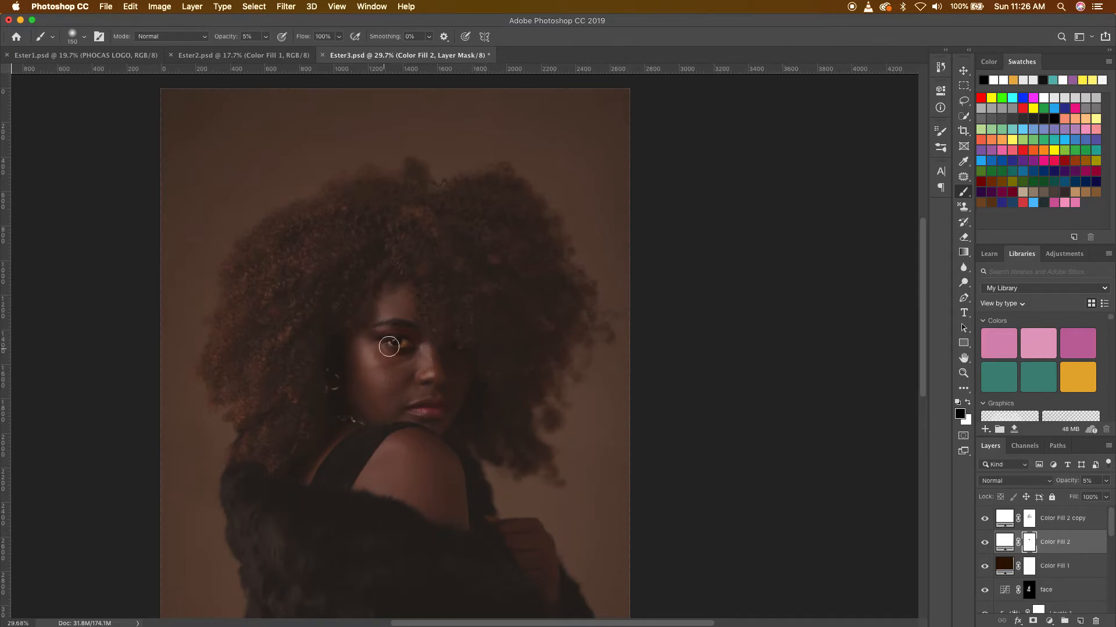
key(bracketright)
key(bracketright)
key(bracketright)
key(bracketright)
key(bracketright)
key(bracketright)
click(400, 340)
click(391, 344)
mouse_move(385, 346)
mouse_down()
mouse_move(426, 350)
mouse_move(437, 394)
mouse_move(359, 407)
mouse_move(347, 378)
mouse_move(371, 410)
mouse_move(341, 426)
mouse_up()
shift+click(1028, 518)
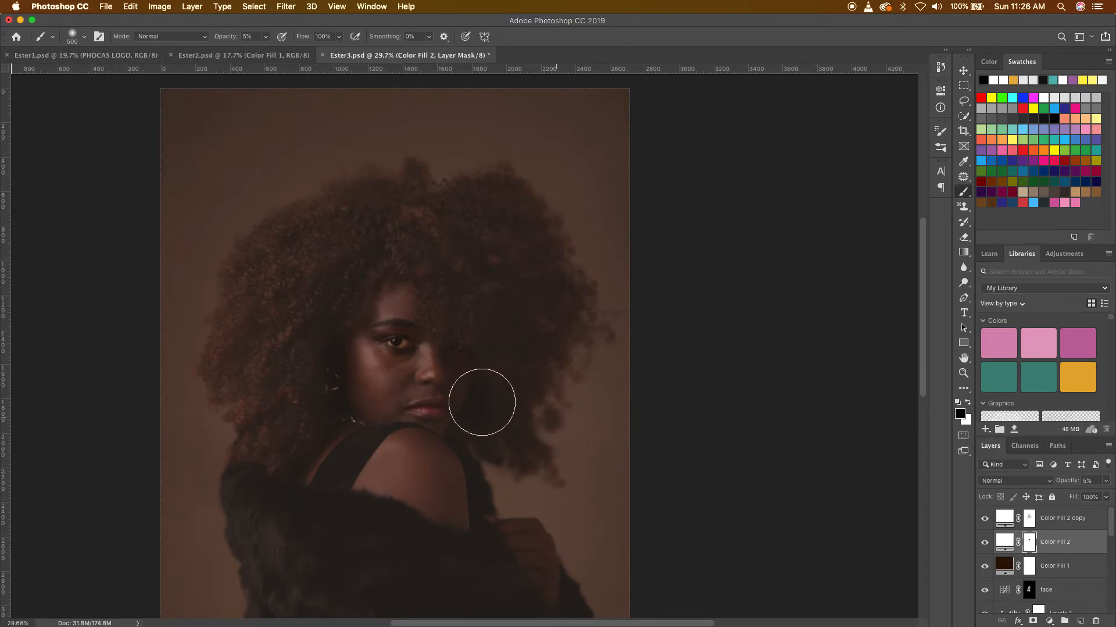
Step: Reduce the brush to 60 px and paint across the lips on the Color Fill 2 mask
scroll(453, 410, up, 4)
scroll(455, 405, up, 5)
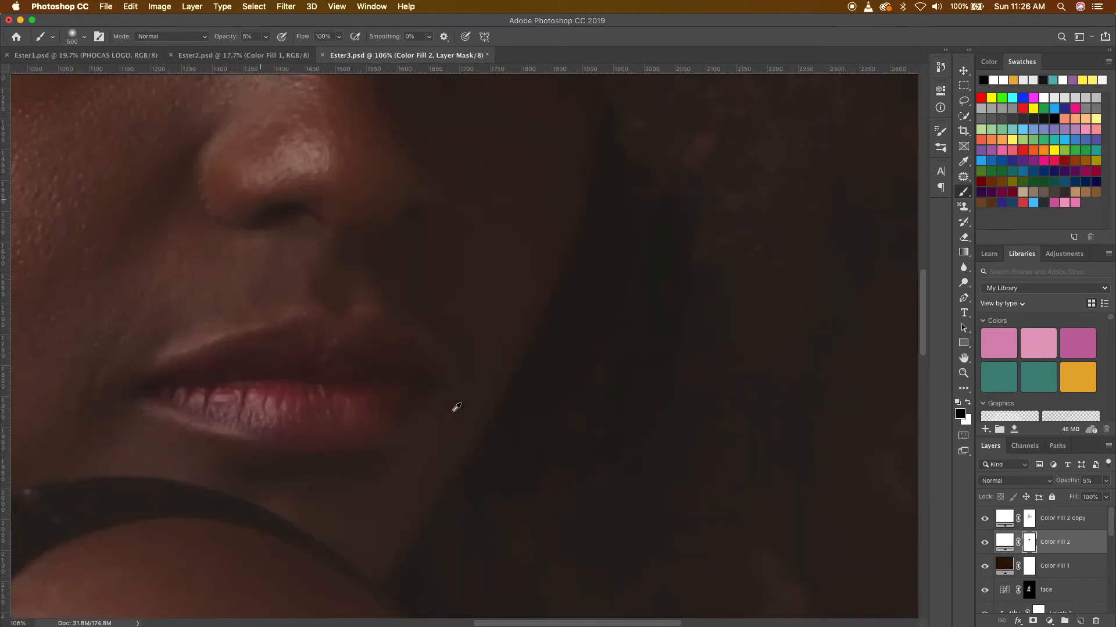
scroll(368, 391, down, 4)
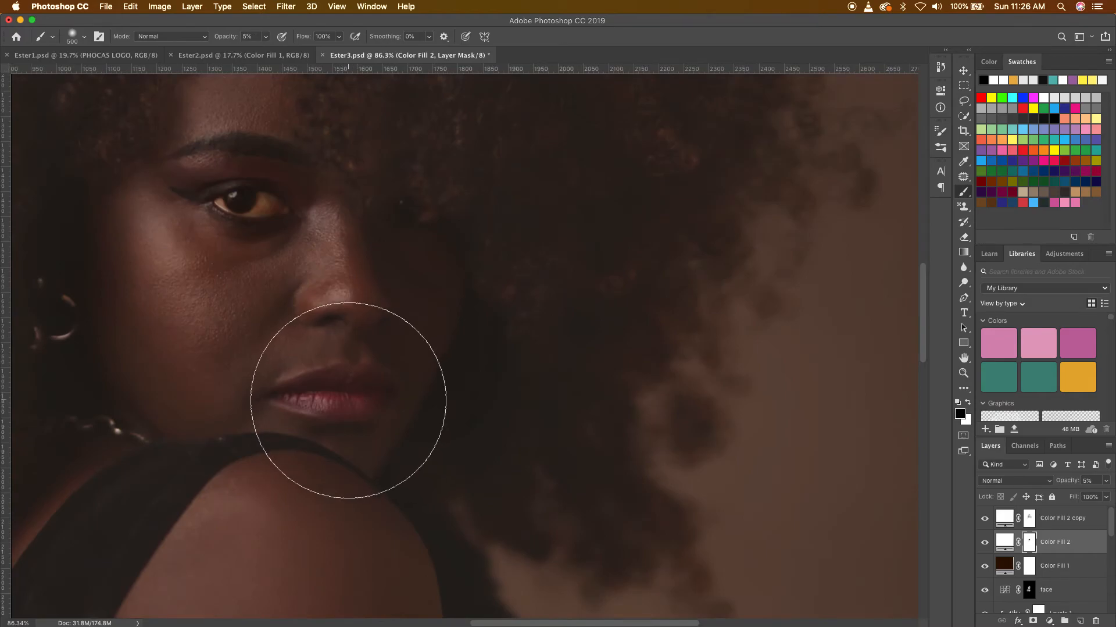
key(bracketright)
key(bracketleft)
key(bracketleft)
key(bracketleft)
key(bracketleft)
key(bracketleft)
key(bracketleft)
key(bracketleft)
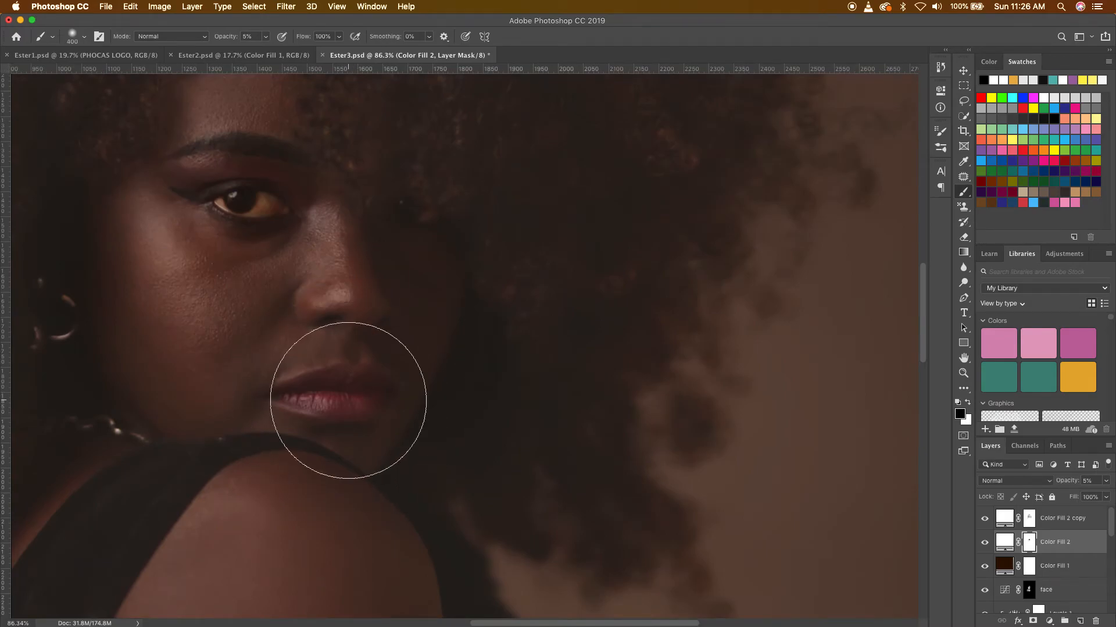
key(bracketleft)
key(bracketleft)
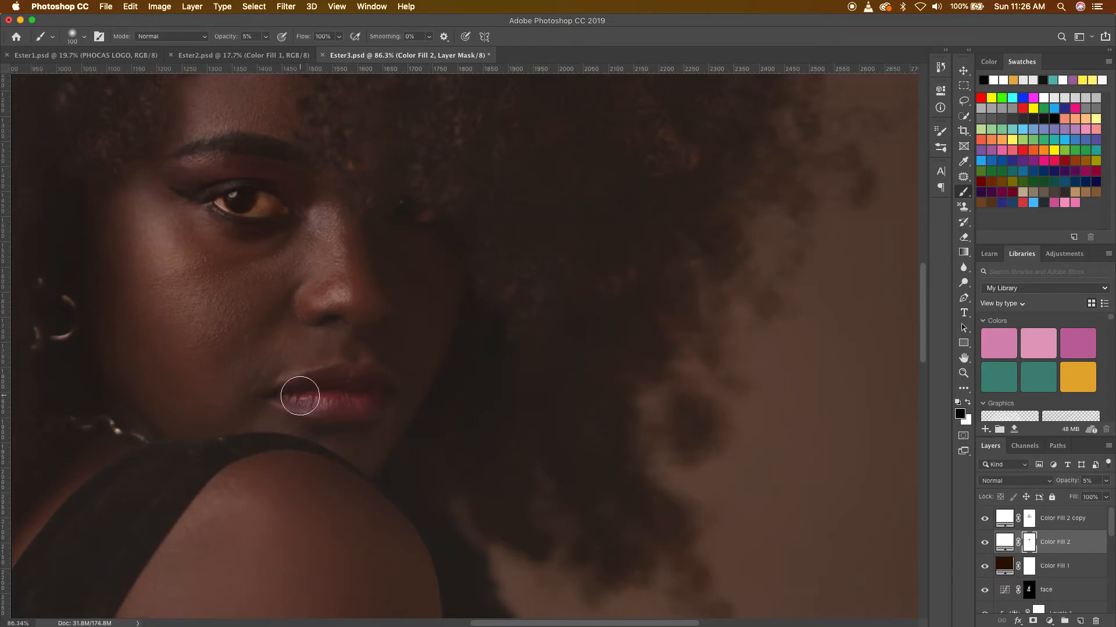
key(bracketleft)
key(bracketleft)
key(bracketleft)
mouse_move(291, 395)
mouse_down()
mouse_move(351, 374)
mouse_move(298, 391)
mouse_move(346, 379)
mouse_move(372, 391)
mouse_up()
Step: Raise the brush opacity to 24% and paint over the lips again on the Color Fill 2 mask
drag(222, 36, 234, 38)
mouse_move(291, 393)
mouse_down()
mouse_move(341, 374)
mouse_move(367, 378)
mouse_move(364, 391)
mouse_move(394, 386)
mouse_move(366, 400)
mouse_move(283, 395)
mouse_move(325, 376)
mouse_move(363, 377)
mouse_move(323, 402)
mouse_up()
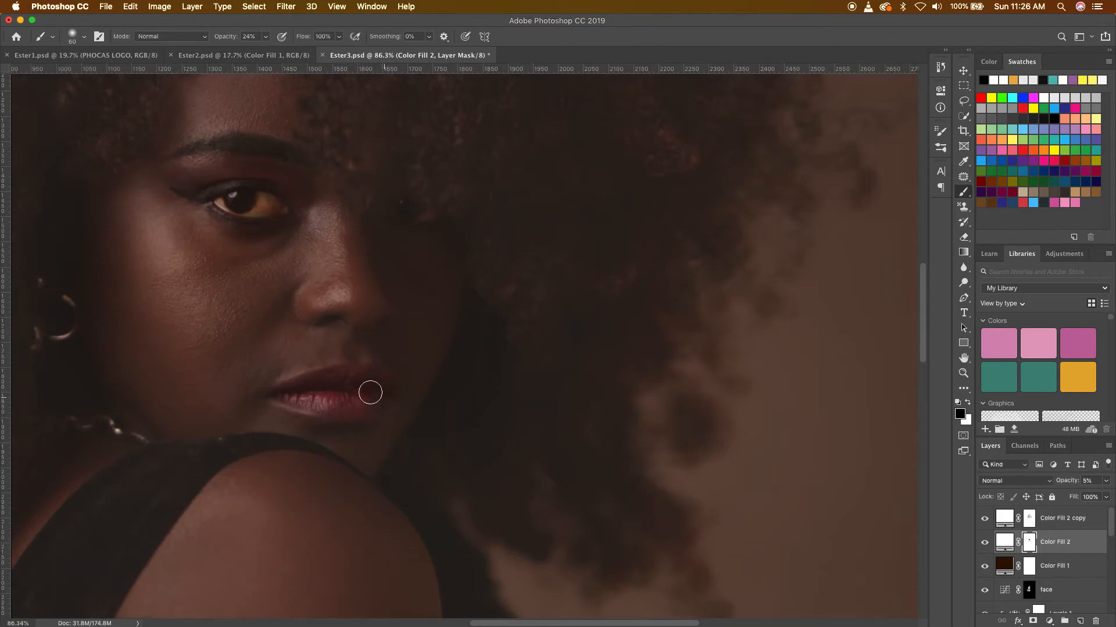
scroll(370, 390, down, 10)
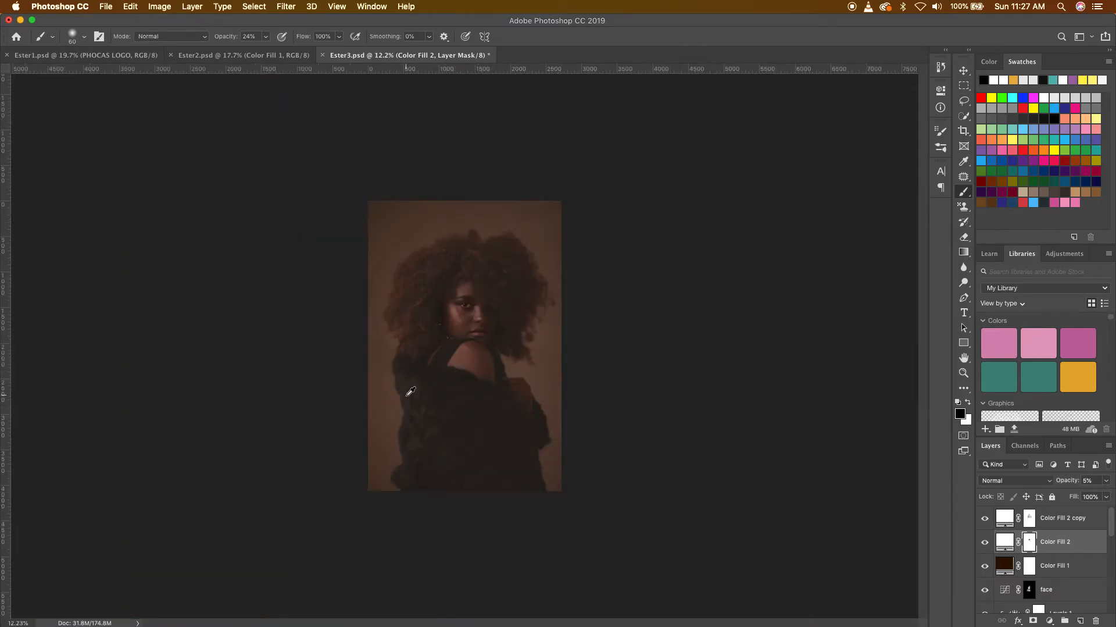
Step: Compare the portrait and lips with the Color Fill 2 layer mask disabled and enabled, leaving the mask enabled
scroll(501, 324, up, 5)
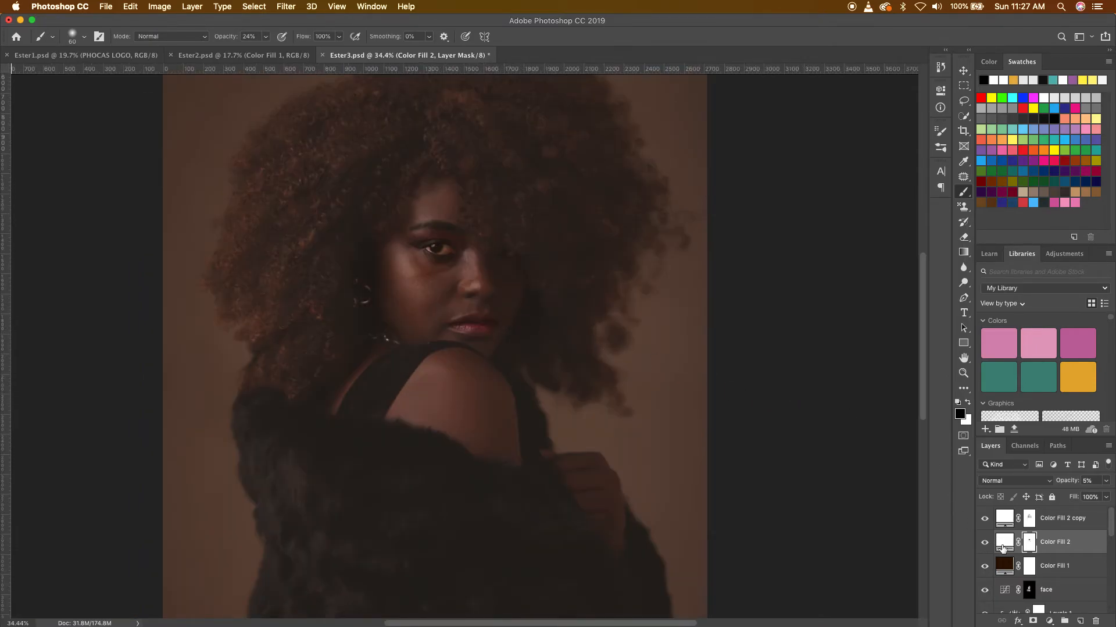
shift+click(1032, 542)
shift+click(1032, 543)
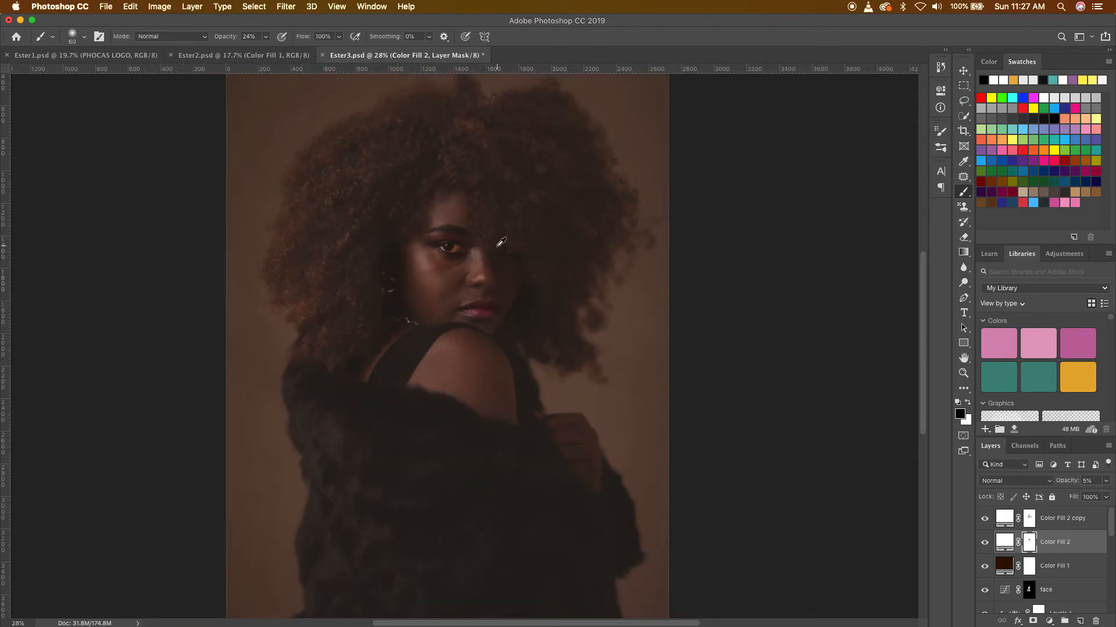
scroll(501, 241, up, 5)
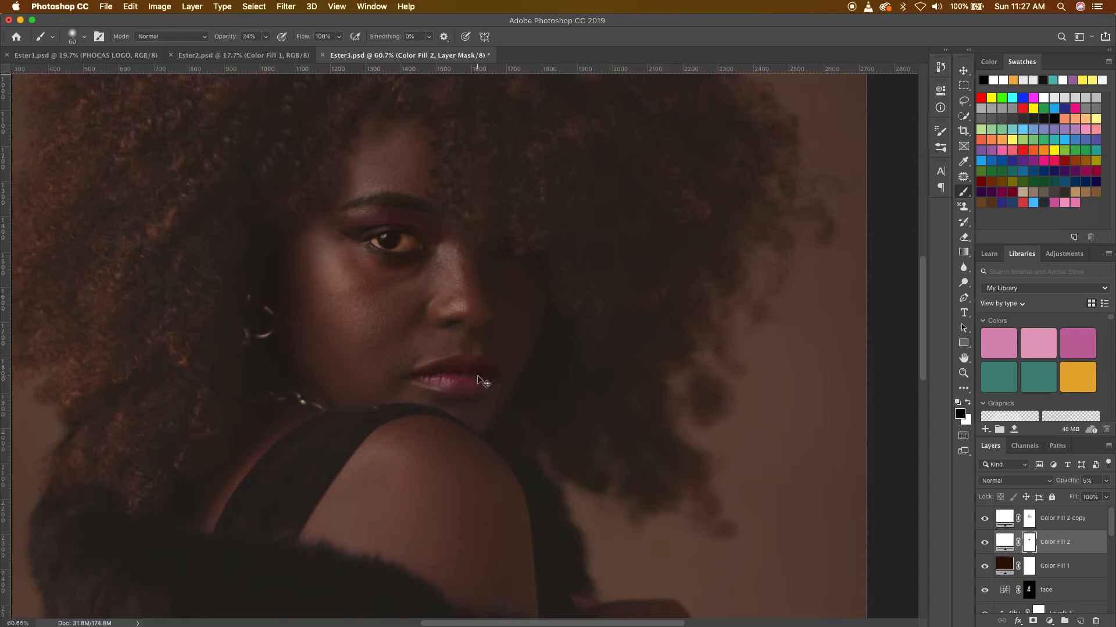
key(super+z)
click(126, 11)
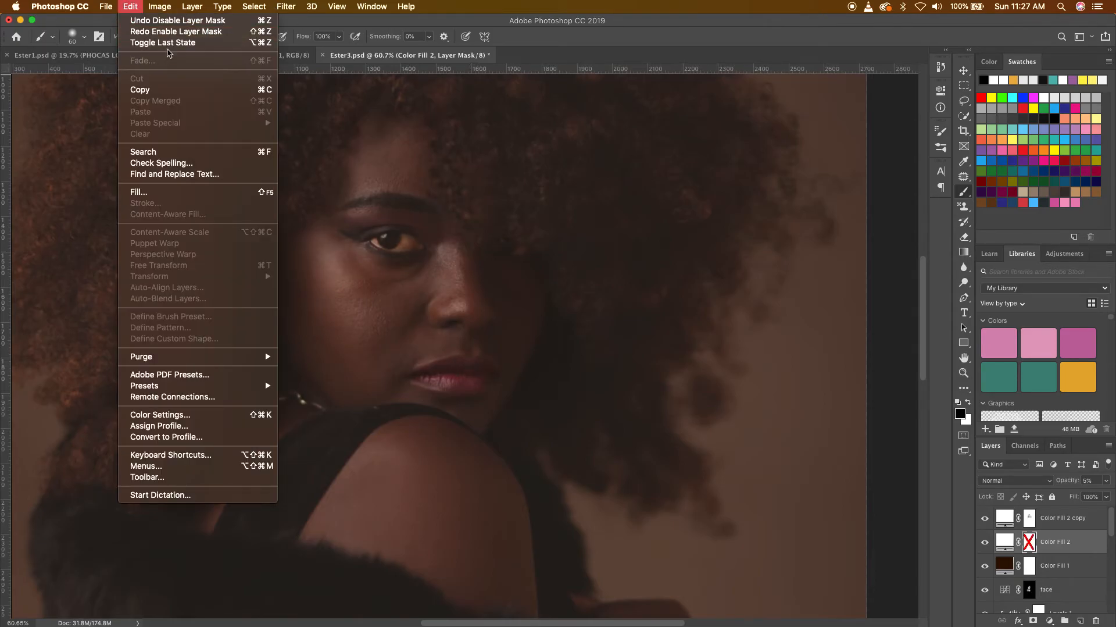
click(167, 31)
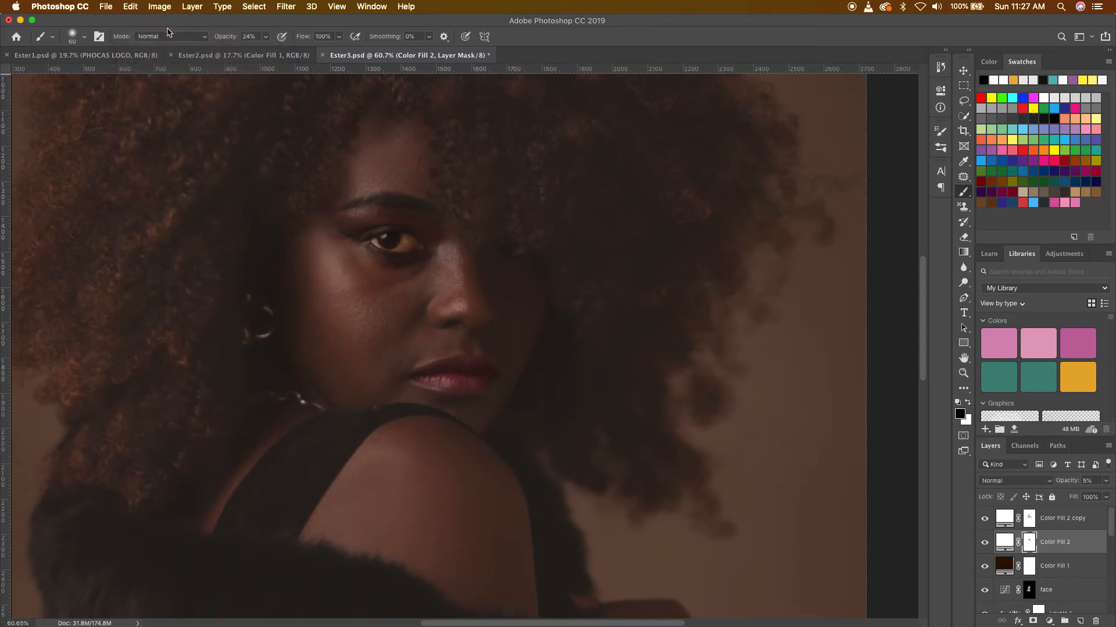
scroll(498, 162, down, 8)
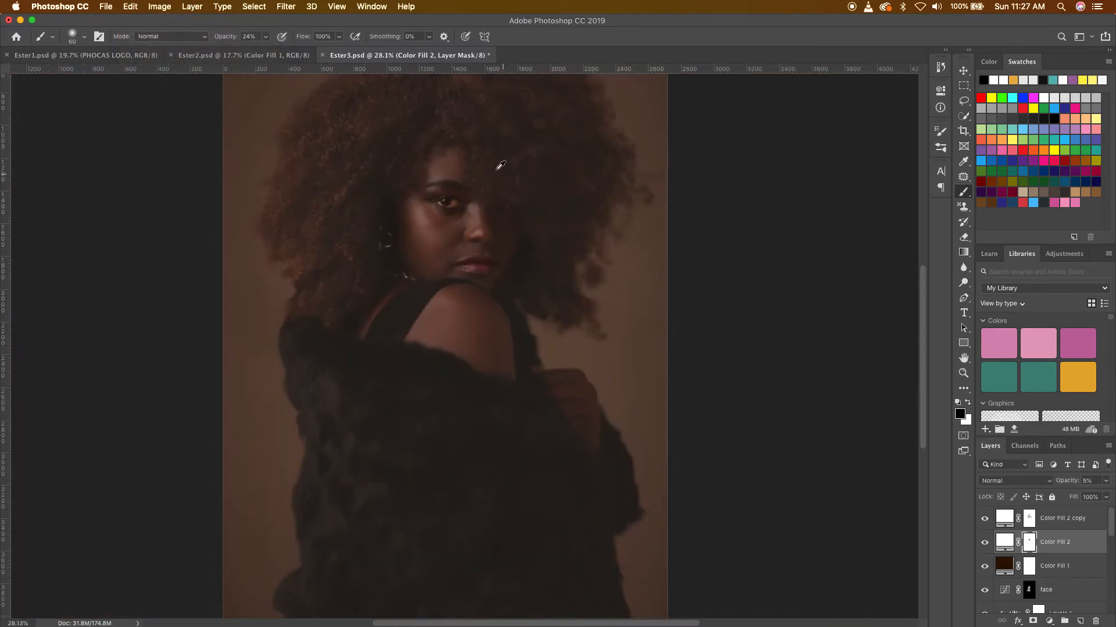
scroll(518, 242, up, 2)
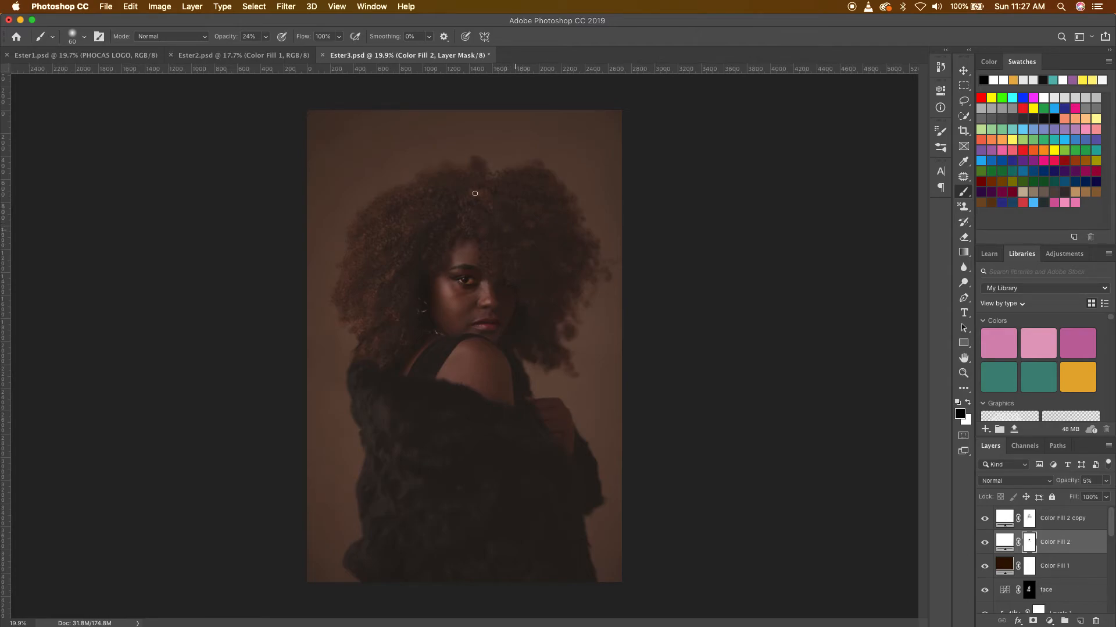
Step: View the toned portrait in Ester2.psd for comparison and return to Ester3.psd
click(263, 55)
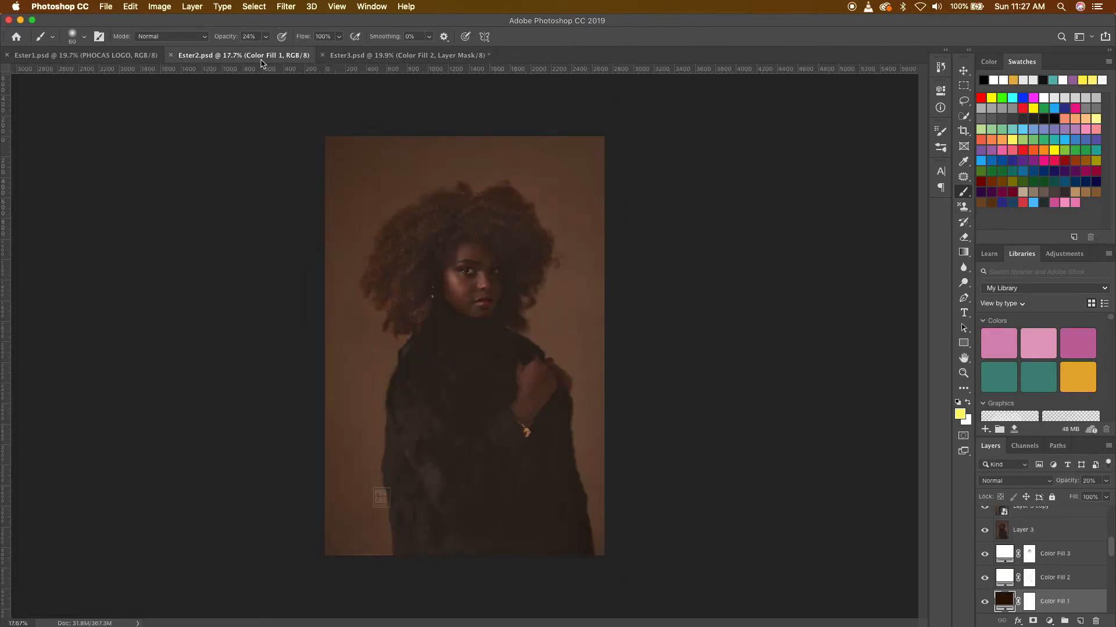
click(360, 56)
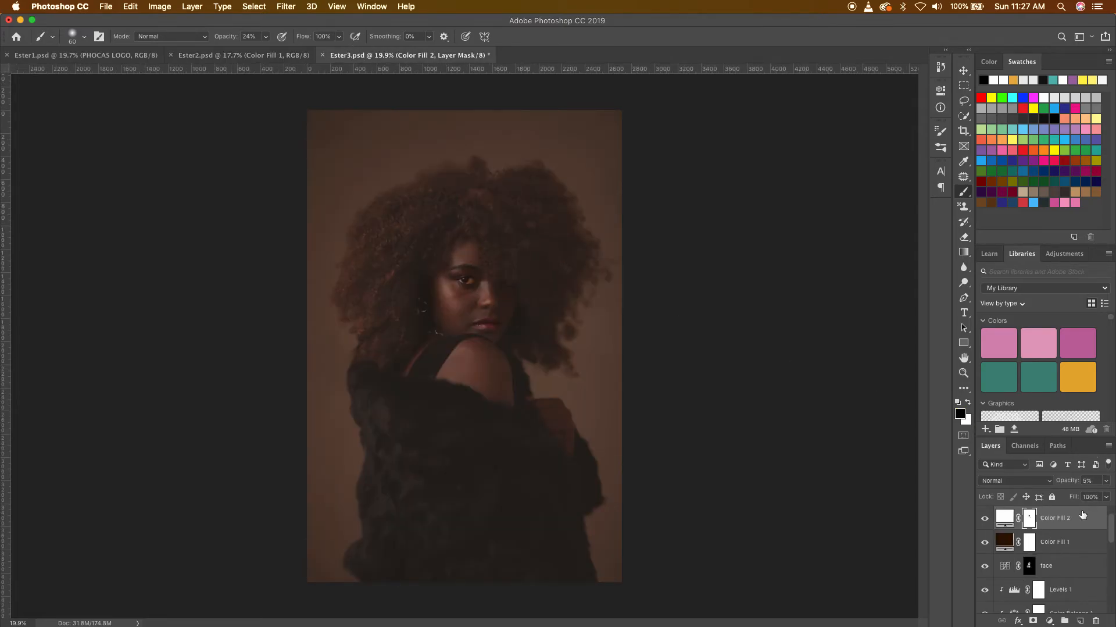
Step: Duplicate the Color Fill 2 layer and make the original Color Fill 2 layer's mask active
key(super+j)
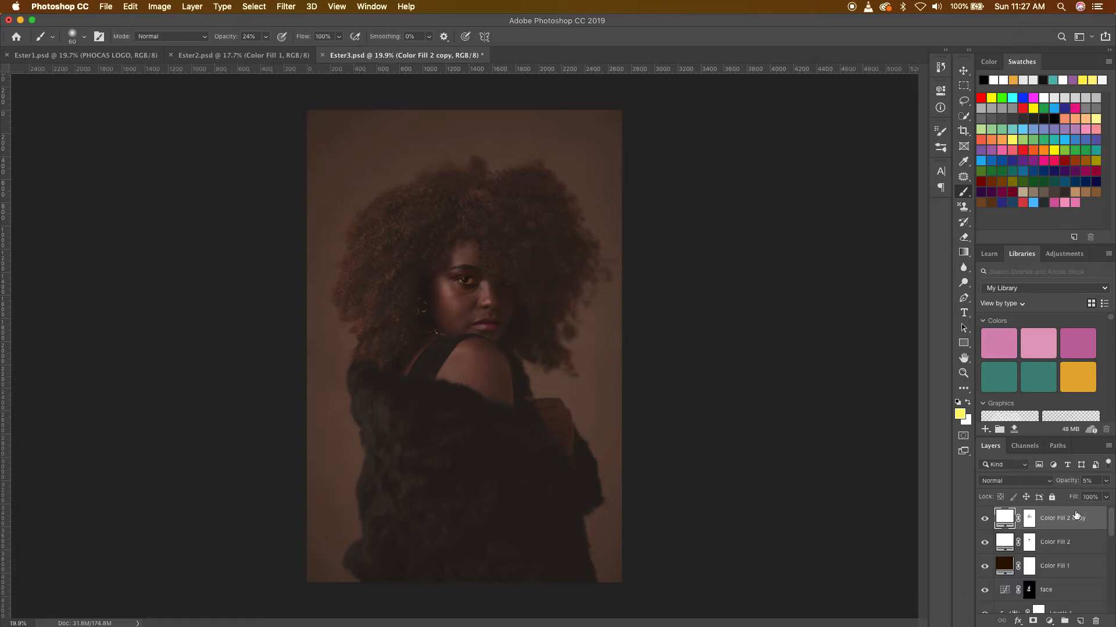
click(1031, 518)
click(1030, 542)
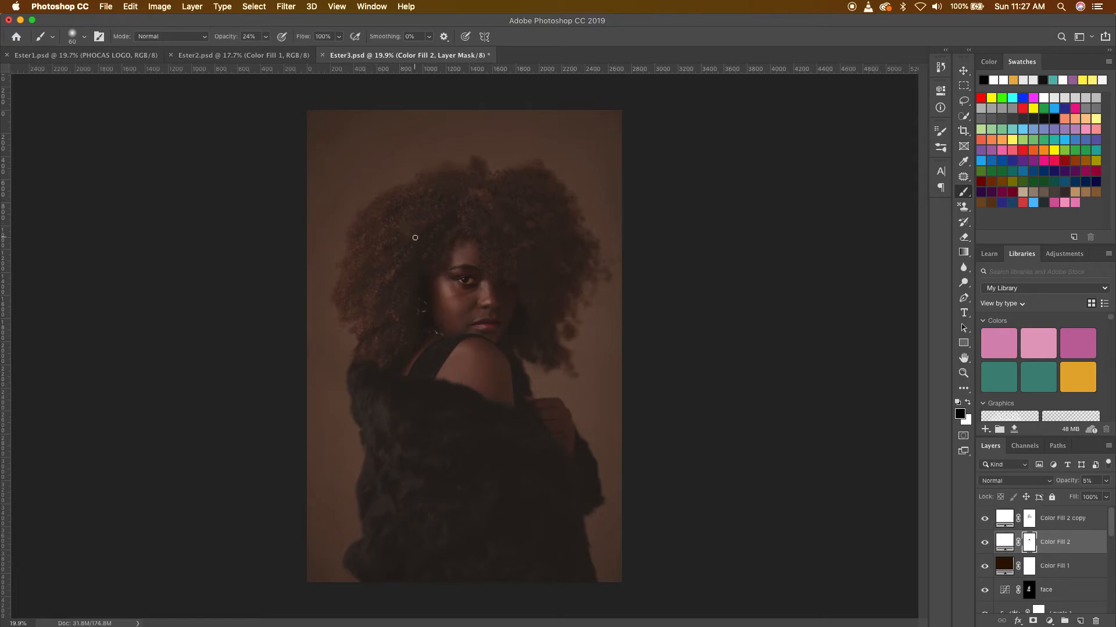
Step: Enlarge the brush to 700 px at 10% opacity and paint over the hair above the forehead on the Color Fill 2 mask
key(bracketright)
key(bracketright)
key(bracketright)
key(bracketright)
key(bracketright)
key(bracketright)
drag(222, 38, 209, 40)
click(437, 236)
click(469, 226)
click(493, 234)
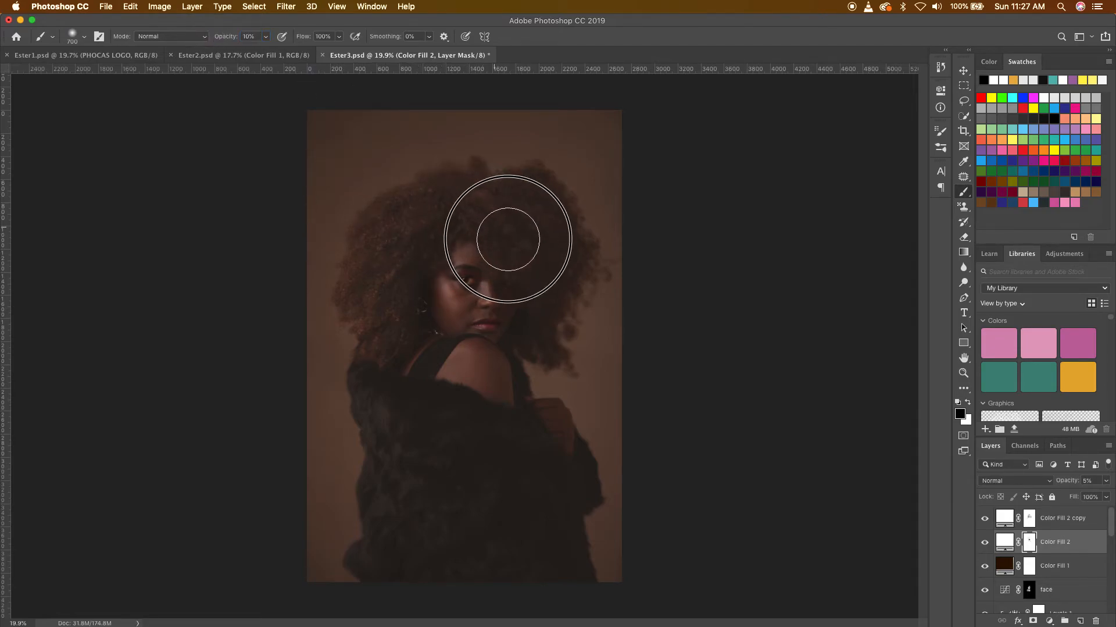
click(499, 244)
click(467, 231)
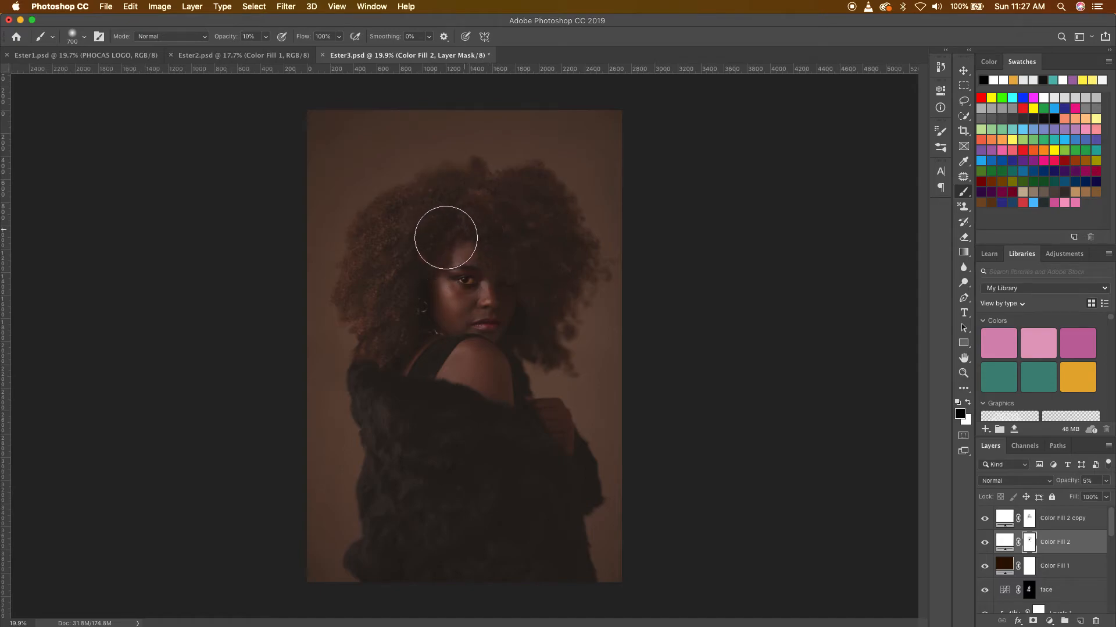
Step: Paint over the hair on both sides of the face and across the crown on the Color Fill 2 mask
click(426, 256)
click(406, 324)
click(404, 296)
click(419, 243)
click(471, 216)
click(515, 238)
click(523, 268)
click(541, 297)
click(540, 328)
click(531, 200)
click(529, 219)
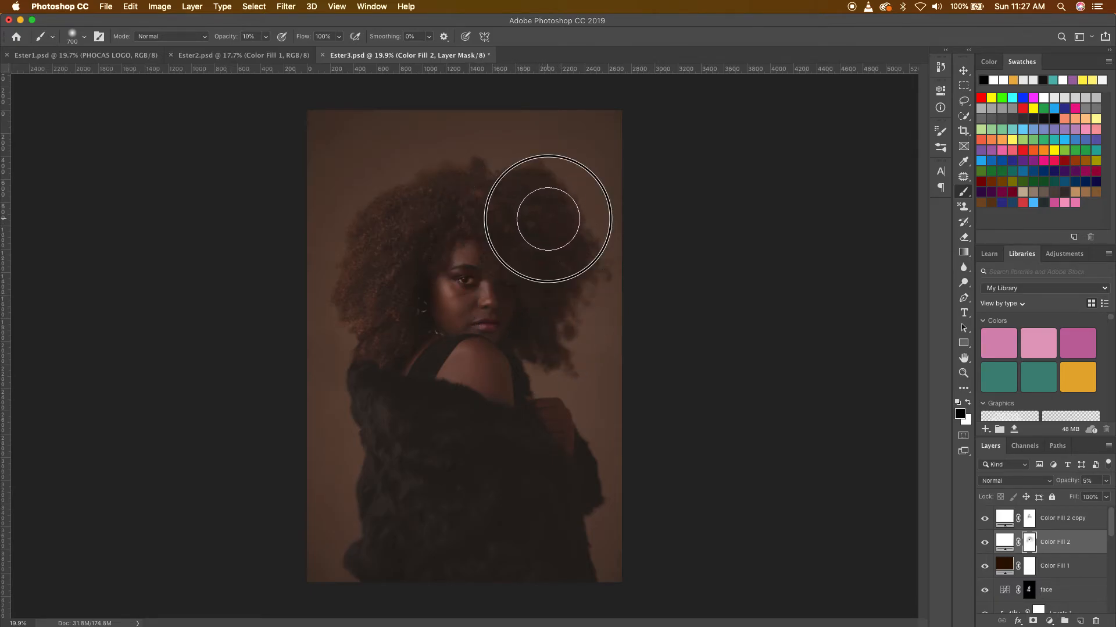
click(575, 241)
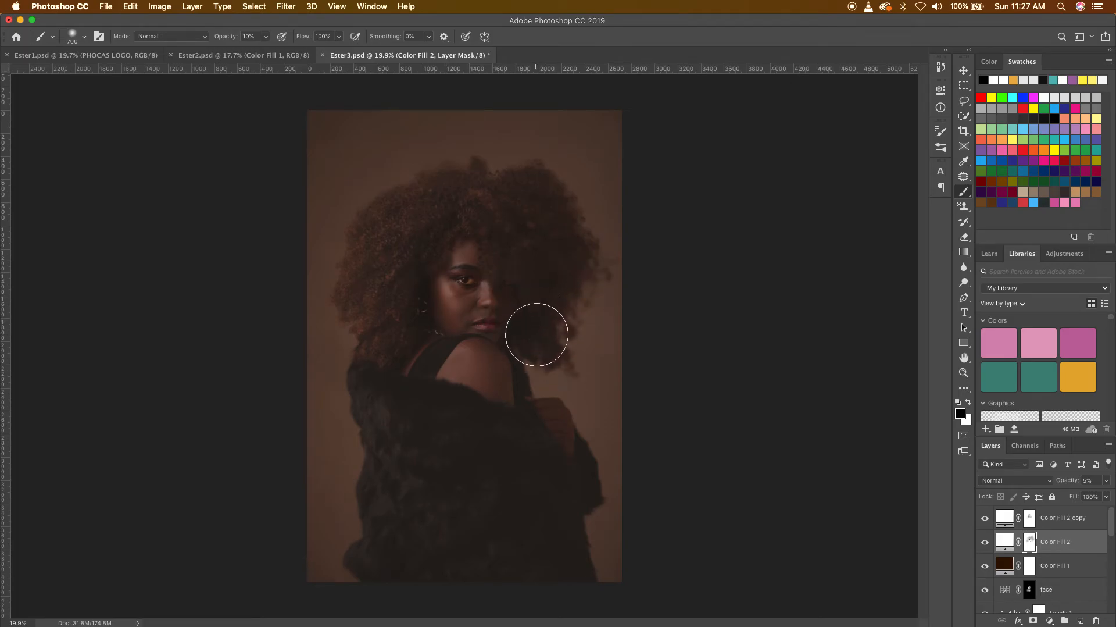
click(434, 216)
click(479, 201)
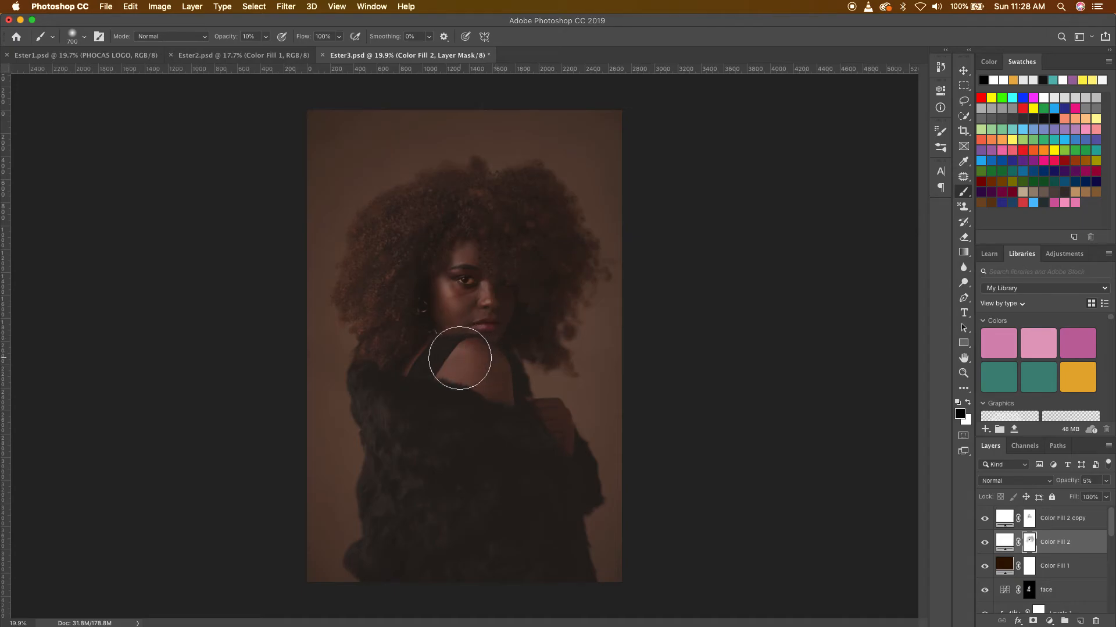
Step: Reduce the brush to 250 px and paint over the bare shoulder and the adjoining fur and hair on the Color Fill 2 mask
scroll(474, 350, up, 3)
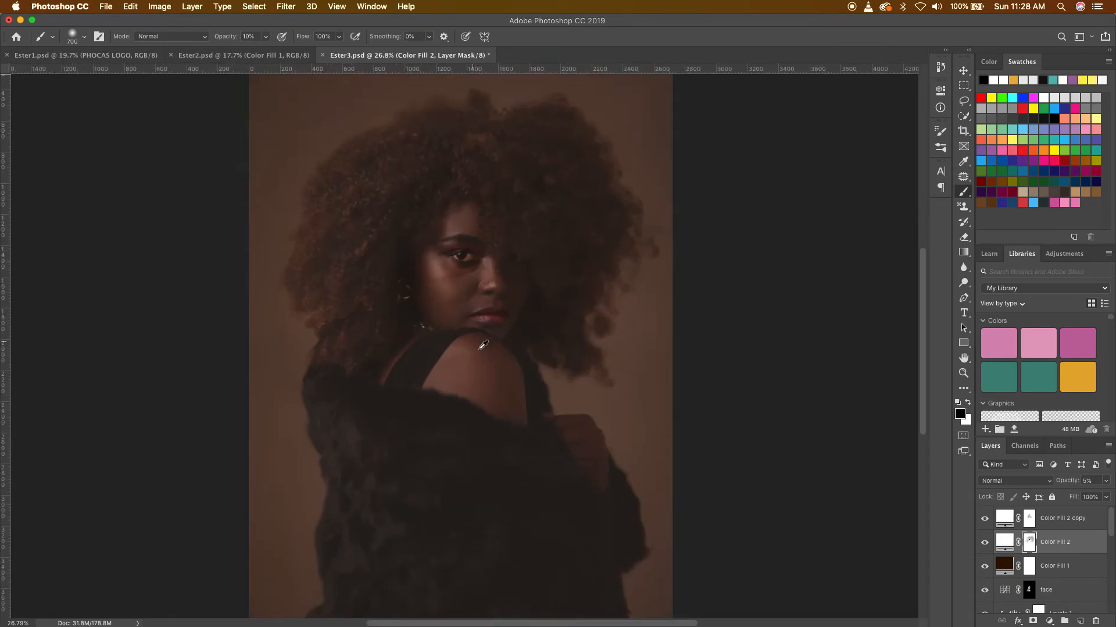
scroll(483, 344, up, 2)
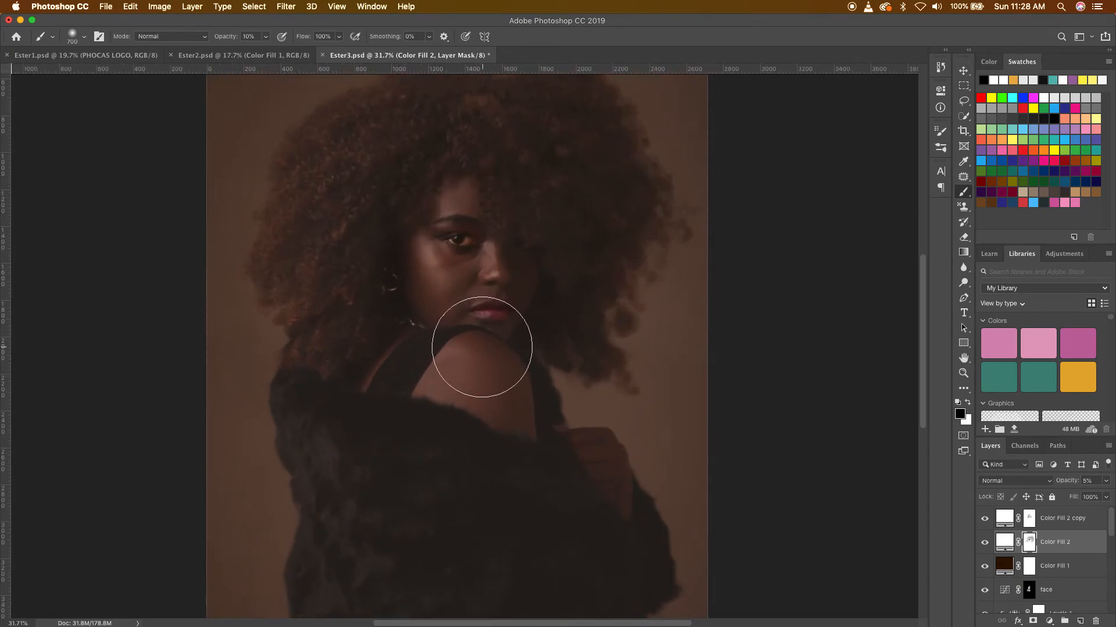
key(bracketleft)
key(bracketleft)
key(bracketleft)
key(bracketleft)
key(bracketleft)
key(bracketleft)
key(bracketleft)
key(bracketleft)
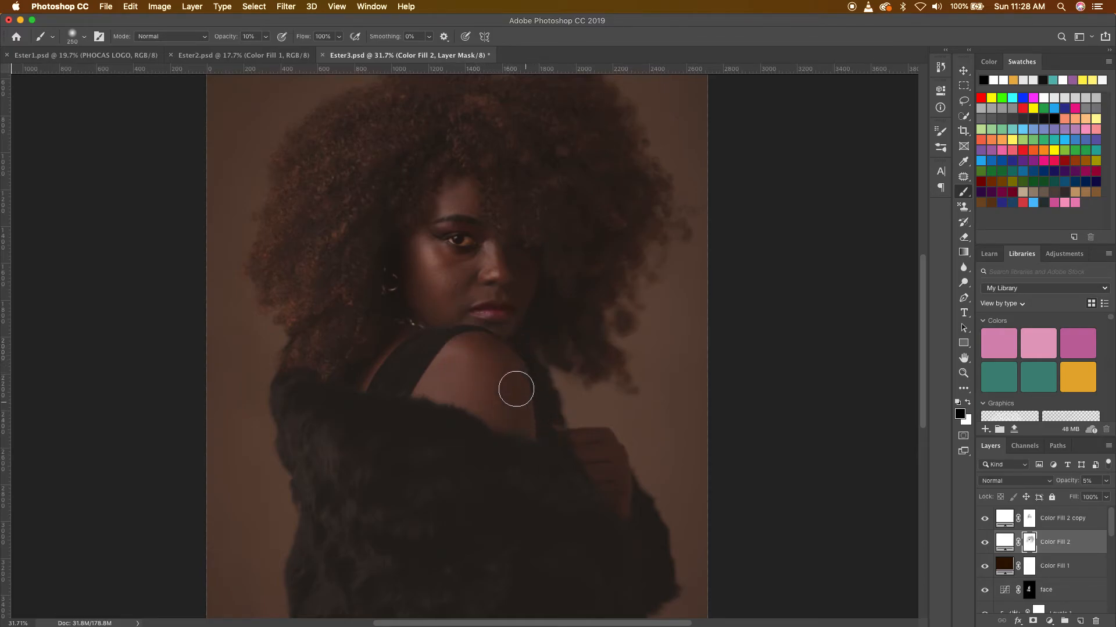
drag(531, 418, 522, 372)
drag(530, 419, 530, 397)
mouse_move(528, 392)
mouse_down()
mouse_move(504, 361)
mouse_move(474, 351)
mouse_move(512, 380)
mouse_move(447, 340)
mouse_move(394, 334)
mouse_move(373, 344)
mouse_move(402, 333)
mouse_move(351, 387)
mouse_up()
drag(553, 417, 529, 361)
mouse_move(548, 321)
mouse_down()
mouse_move(556, 296)
mouse_move(587, 282)
mouse_up()
mouse_move(531, 413)
mouse_down()
mouse_move(516, 377)
mouse_move(486, 345)
mouse_move(467, 344)
mouse_up()
scroll(587, 364, down, 1)
scroll(587, 365, down, 4)
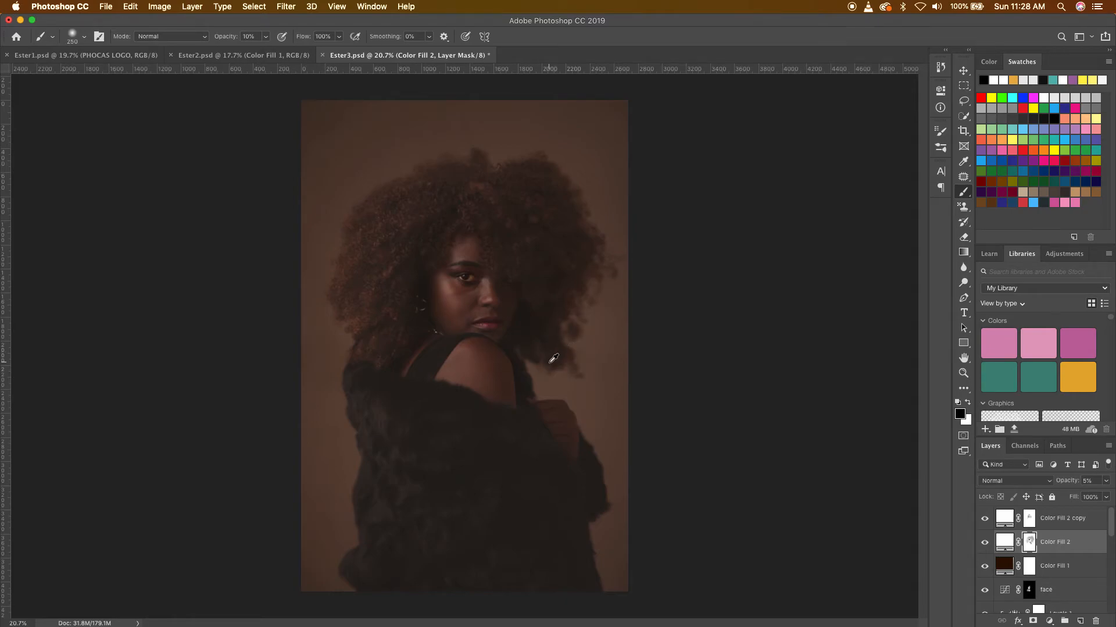
scroll(553, 358, down, 2)
scroll(550, 356, up, 2)
scroll(549, 356, down, 2)
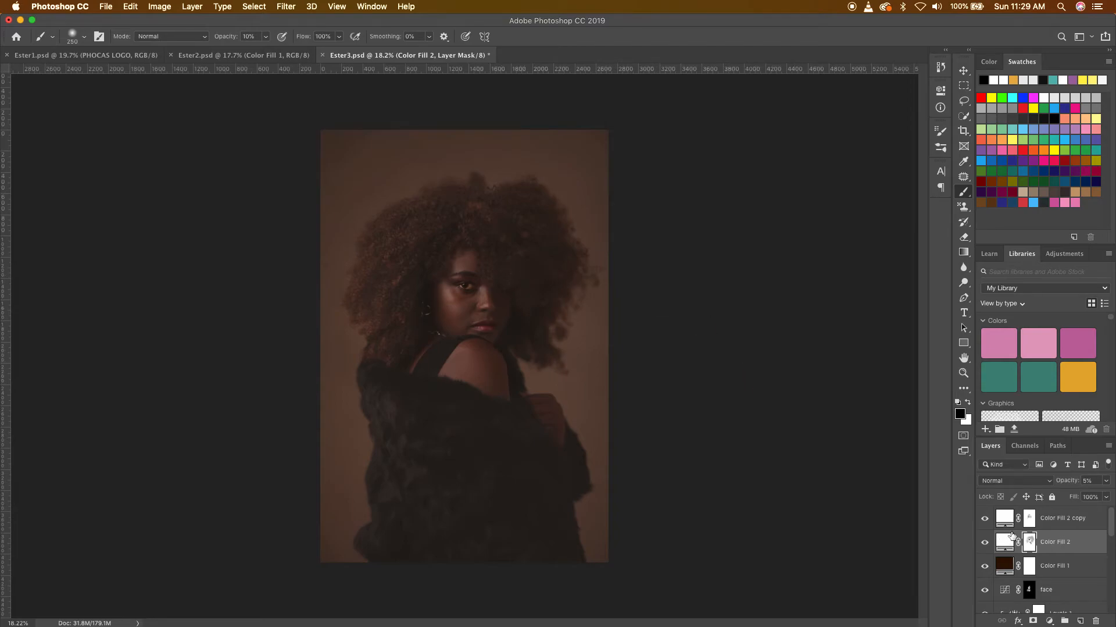
Step: Stamp all visible layers into a new layer above Color Fill 2 copy and convert it to a smart object
click(1077, 519)
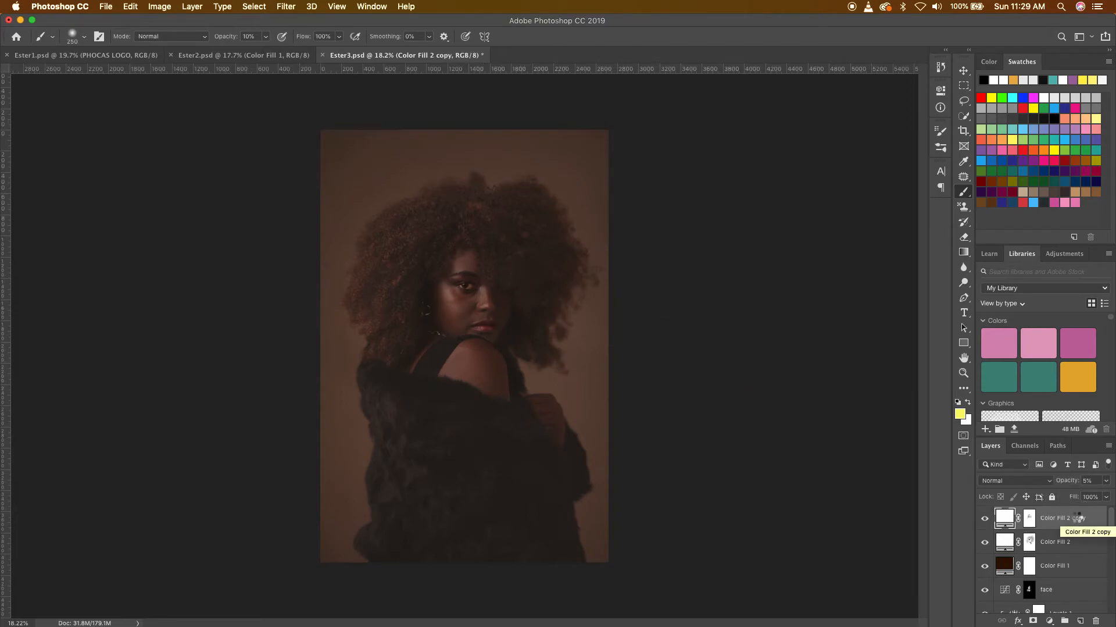
key(super+alt+shift+e)
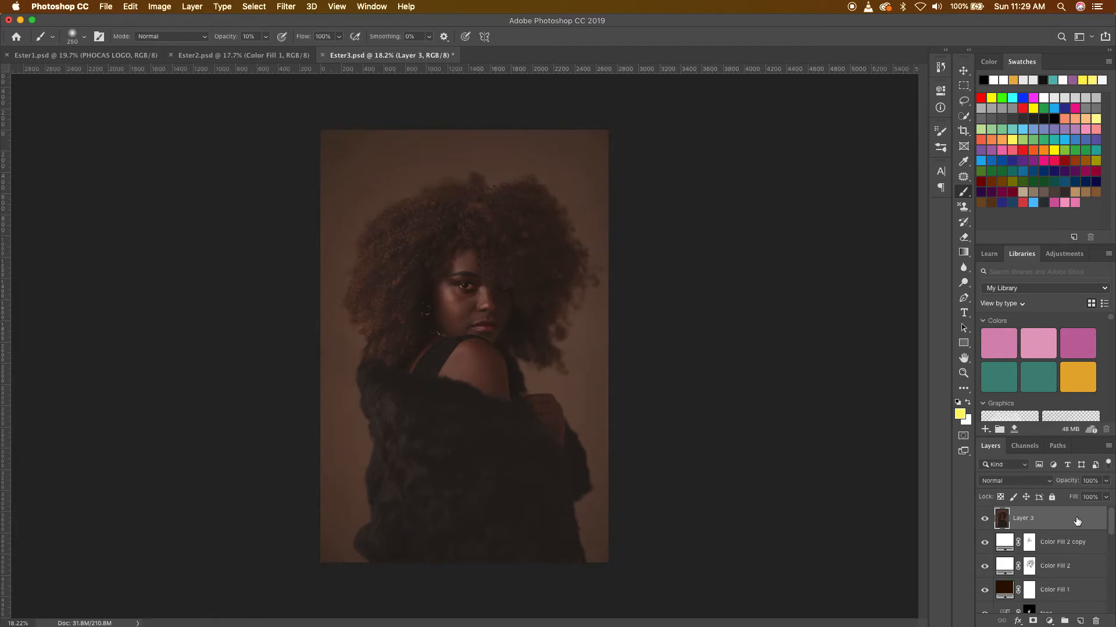
right_click(1077, 520)
click(958, 280)
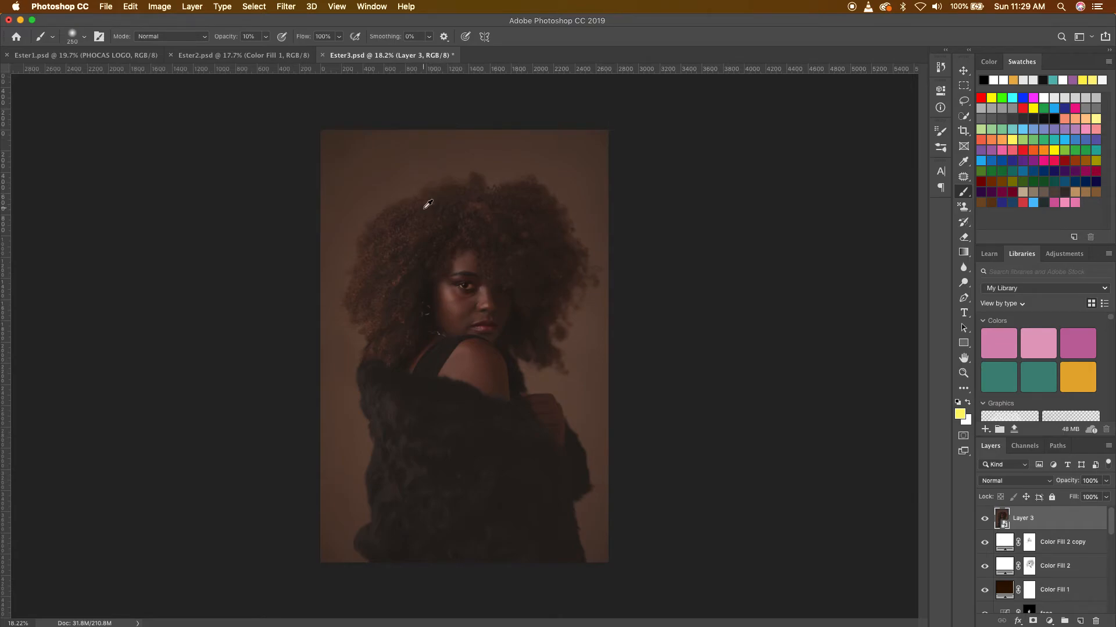
Step: Duplicate the stamped smart object and open the Camera Raw Filter on the copy
scroll(428, 204, down, 1)
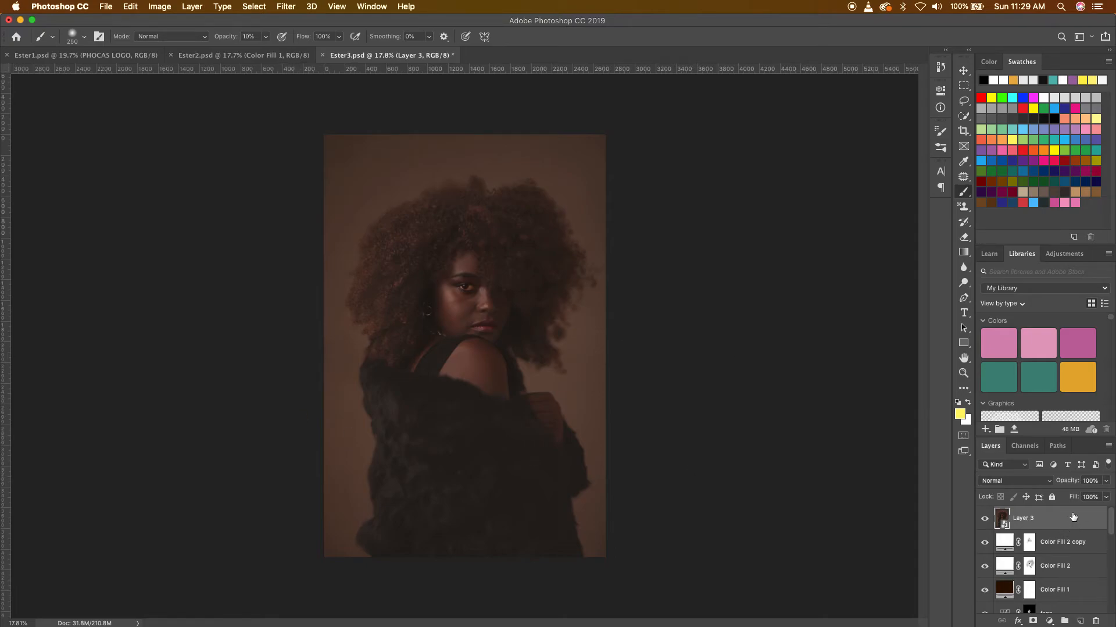
key(super+j)
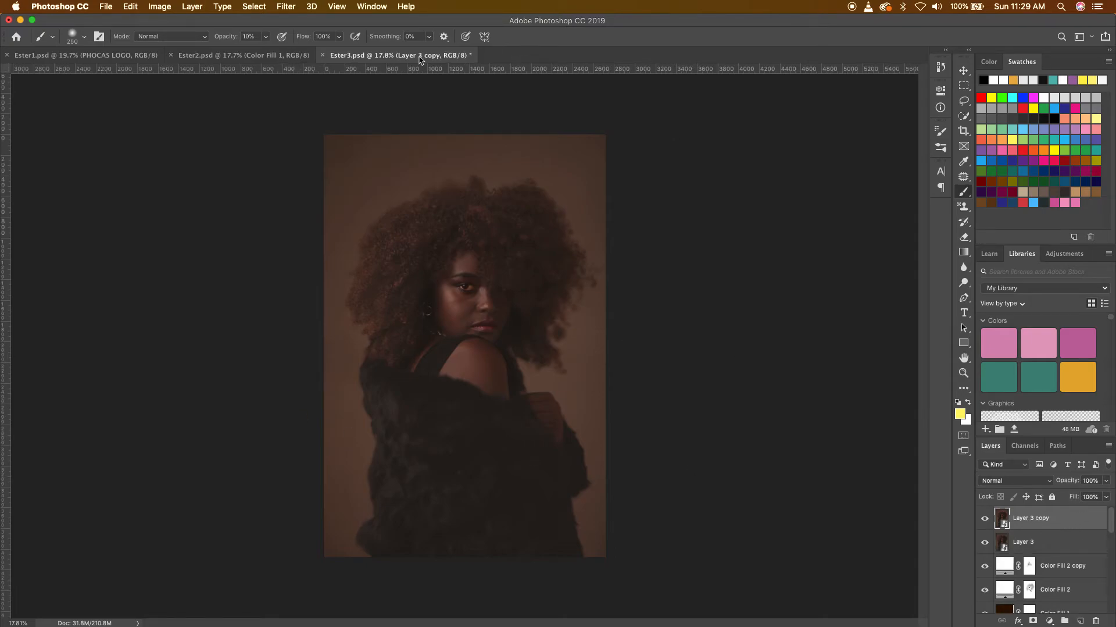
click(285, 6)
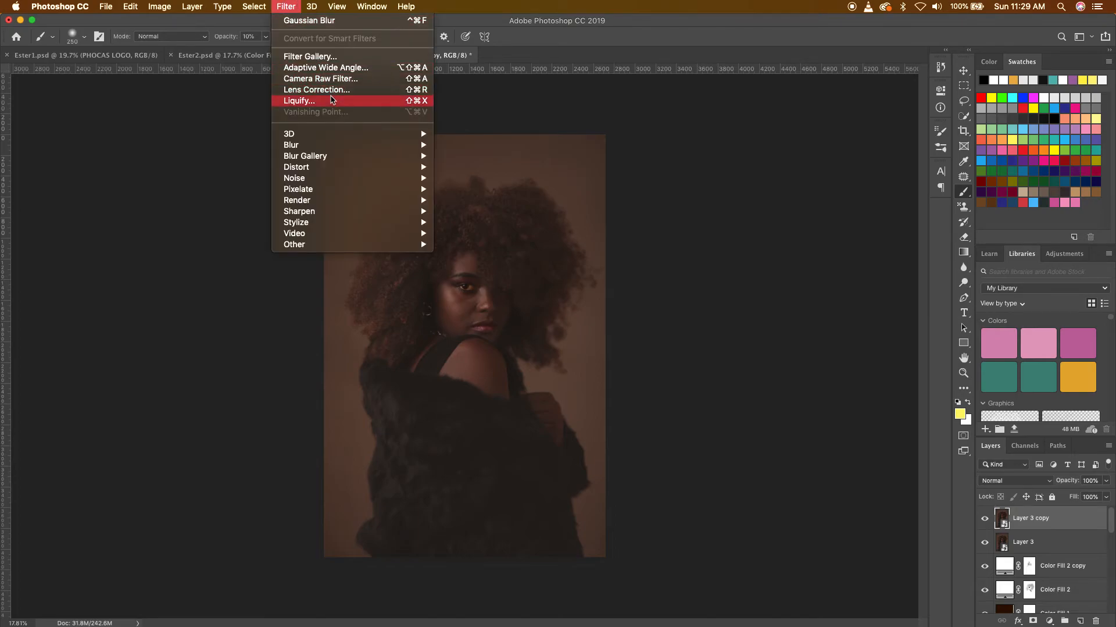
click(344, 83)
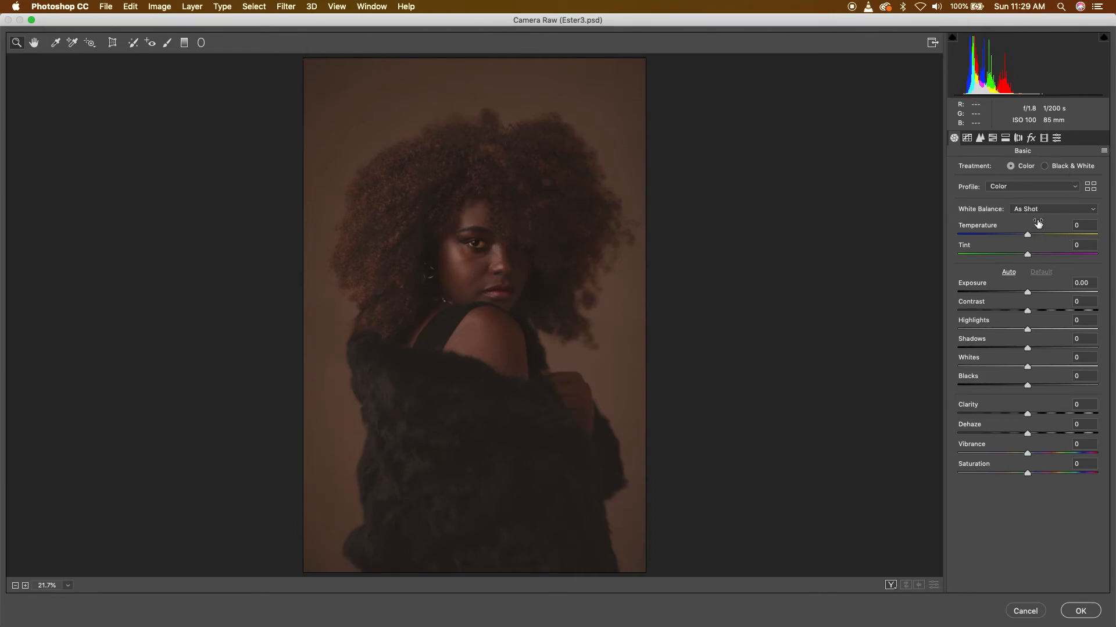
Step: Set the Camera Raw sharpening Amount to 90, check the face at several magnifications and apply the filter
click(980, 137)
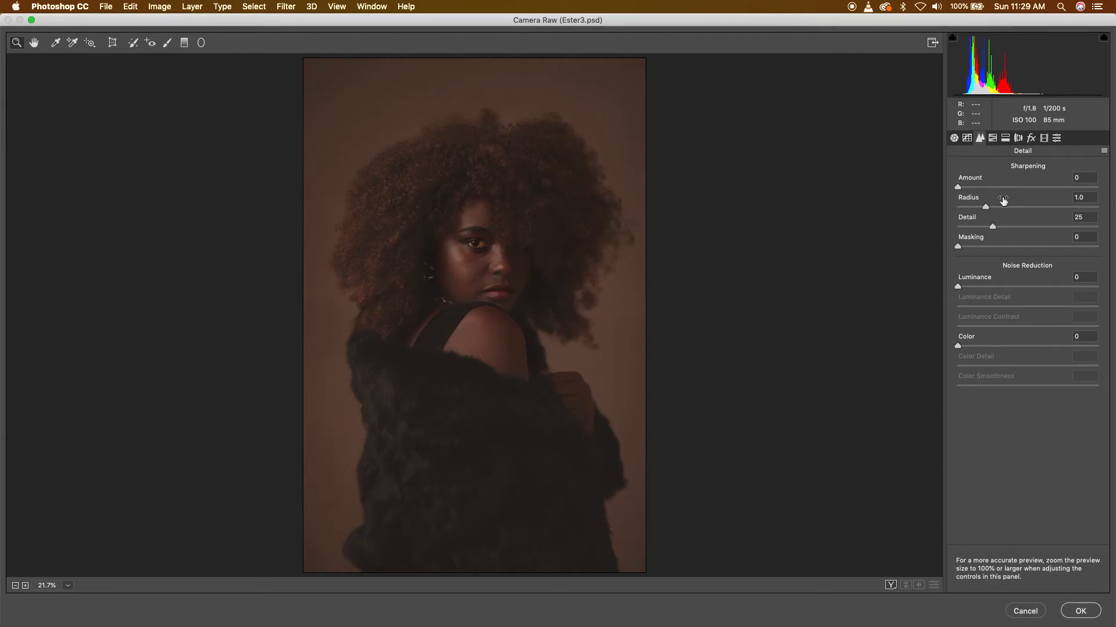
drag(1048, 188, 1041, 189)
scroll(479, 253, up, 5)
scroll(498, 245, up, 5)
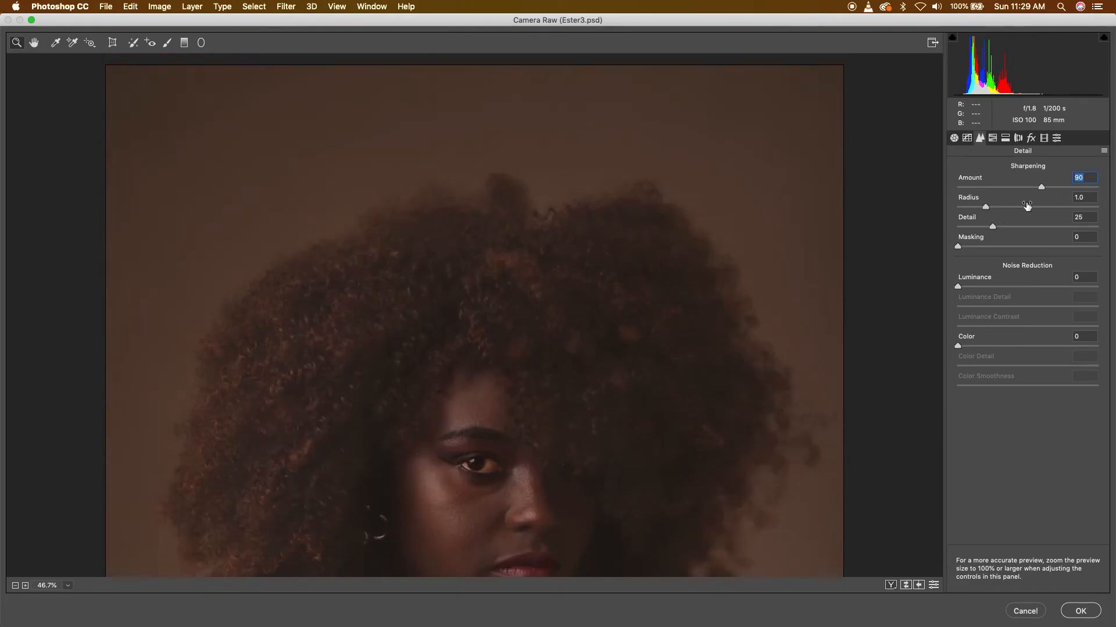
scroll(598, 343, down, 5)
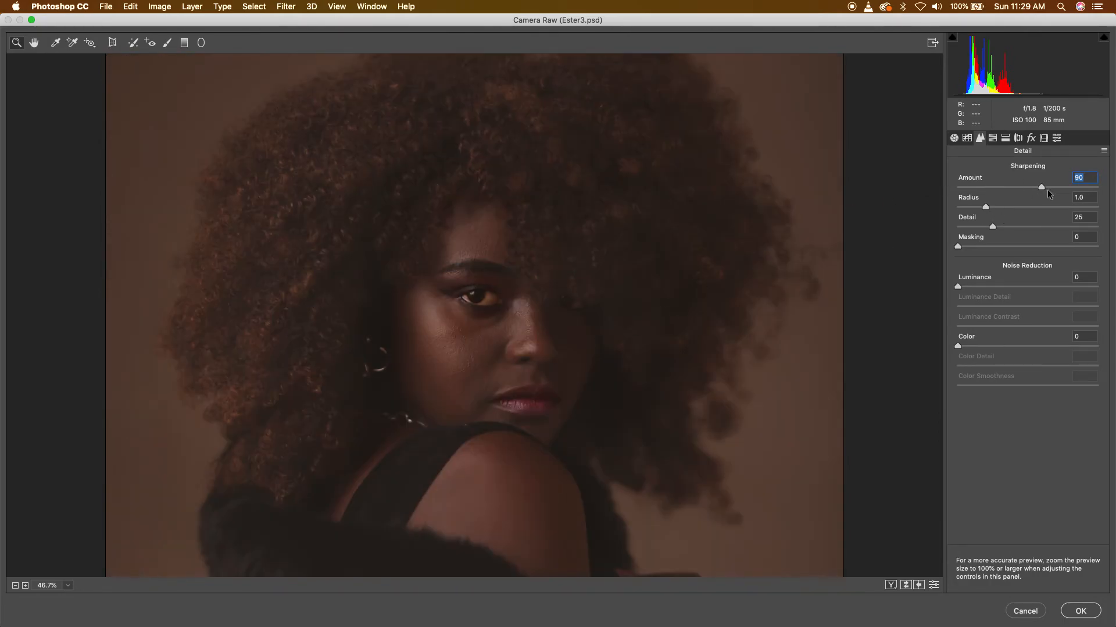
mouse_move(1041, 186)
mouse_down()
mouse_move(809, 182)
mouse_move(1057, 190)
mouse_move(1042, 203)
mouse_up()
alt+click(544, 301)
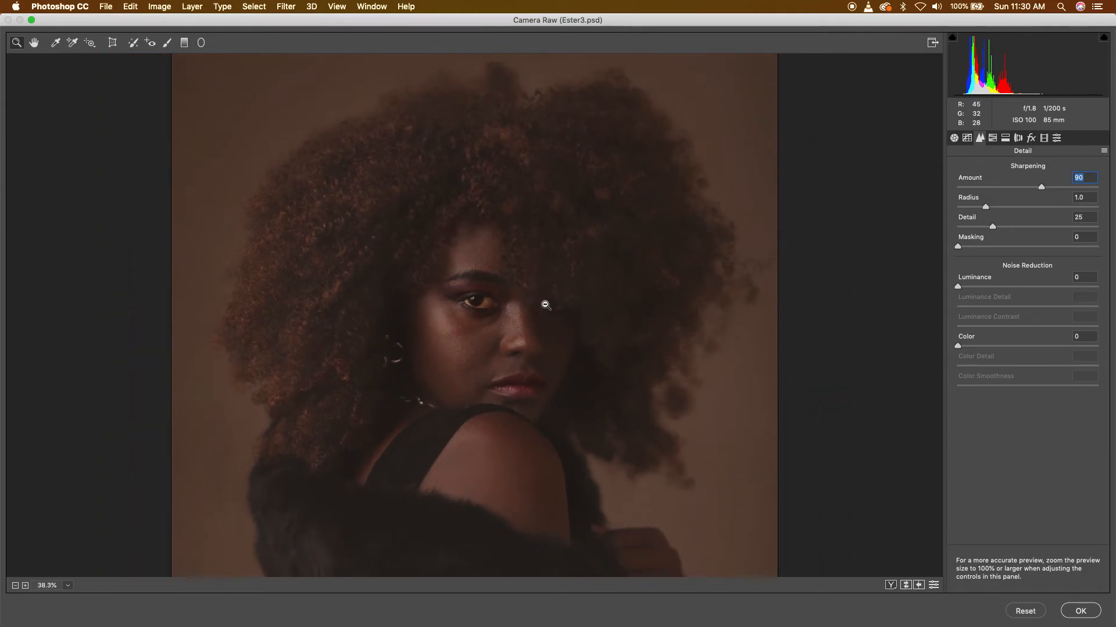
click(544, 304)
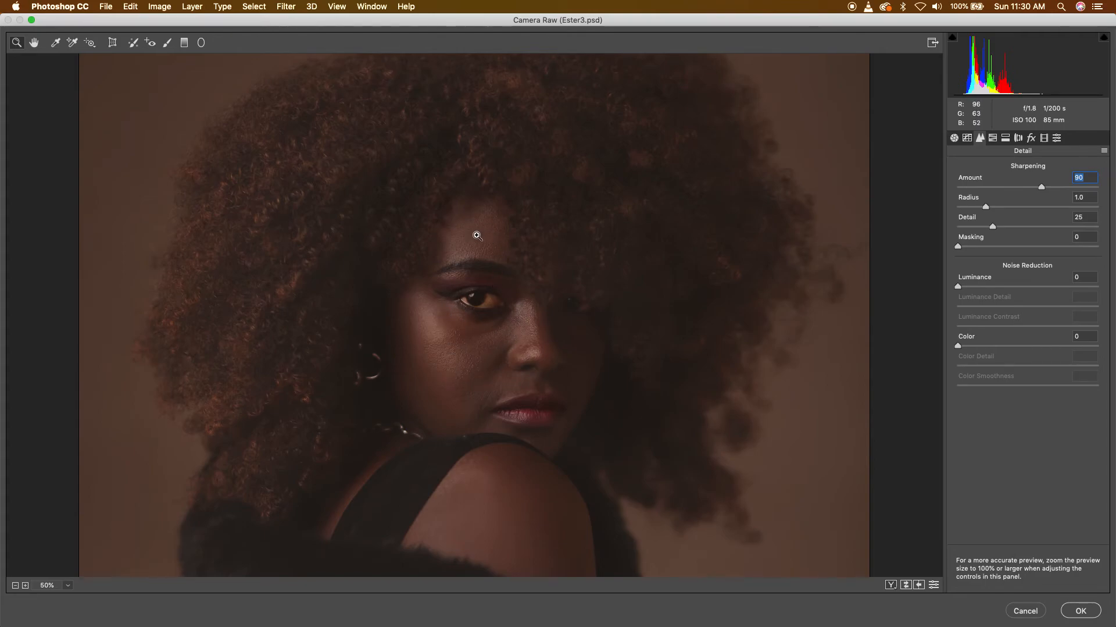
alt+click(534, 338)
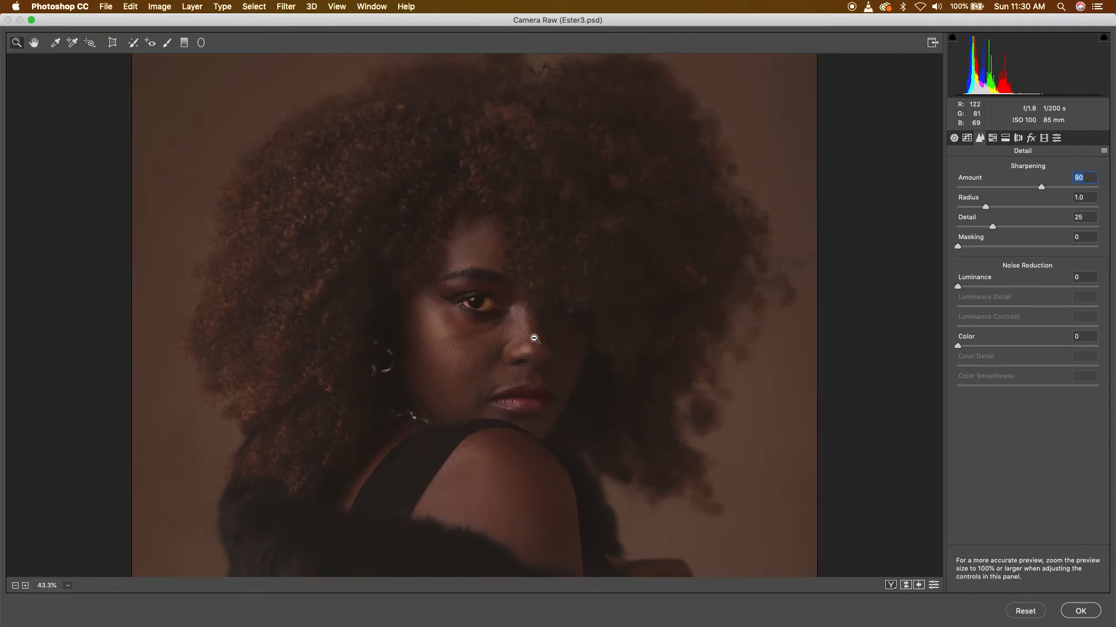
alt+click(535, 338)
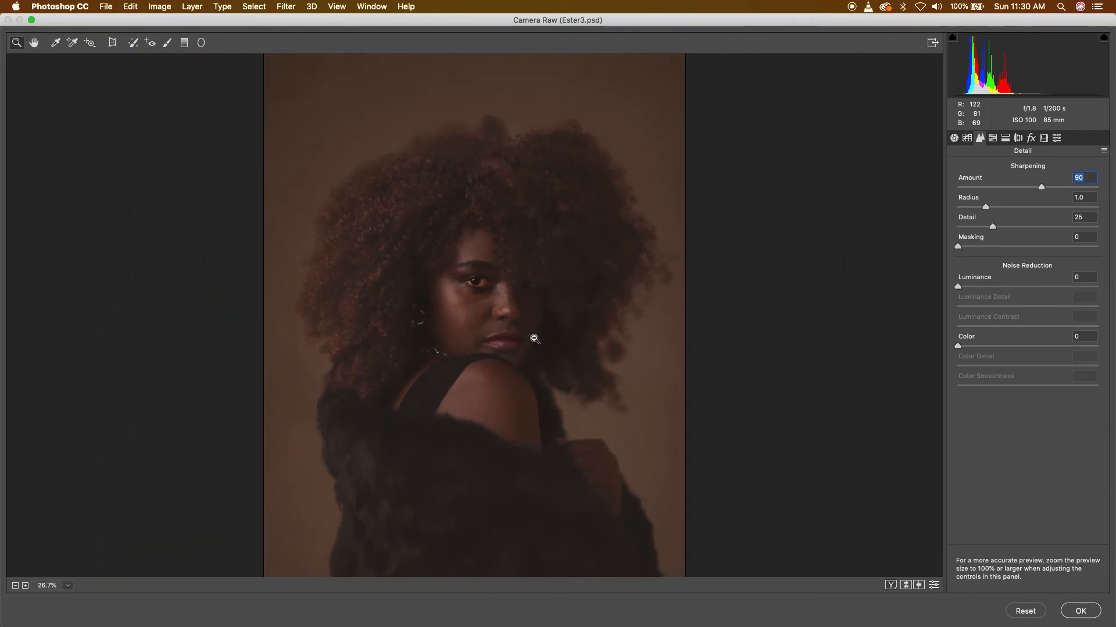
alt+click(535, 338)
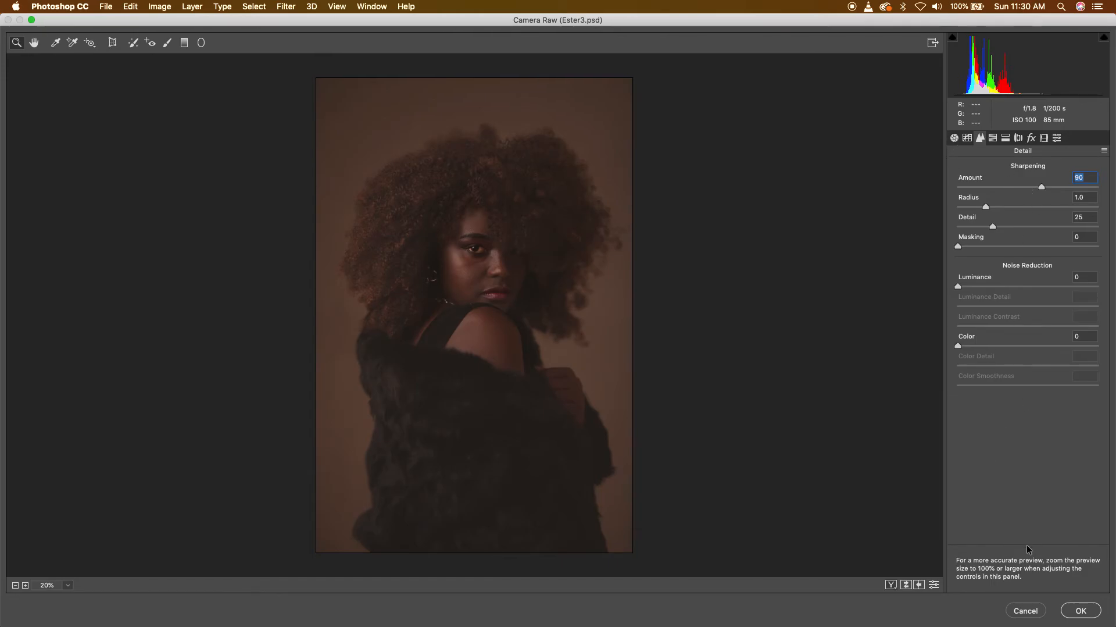
click(1073, 607)
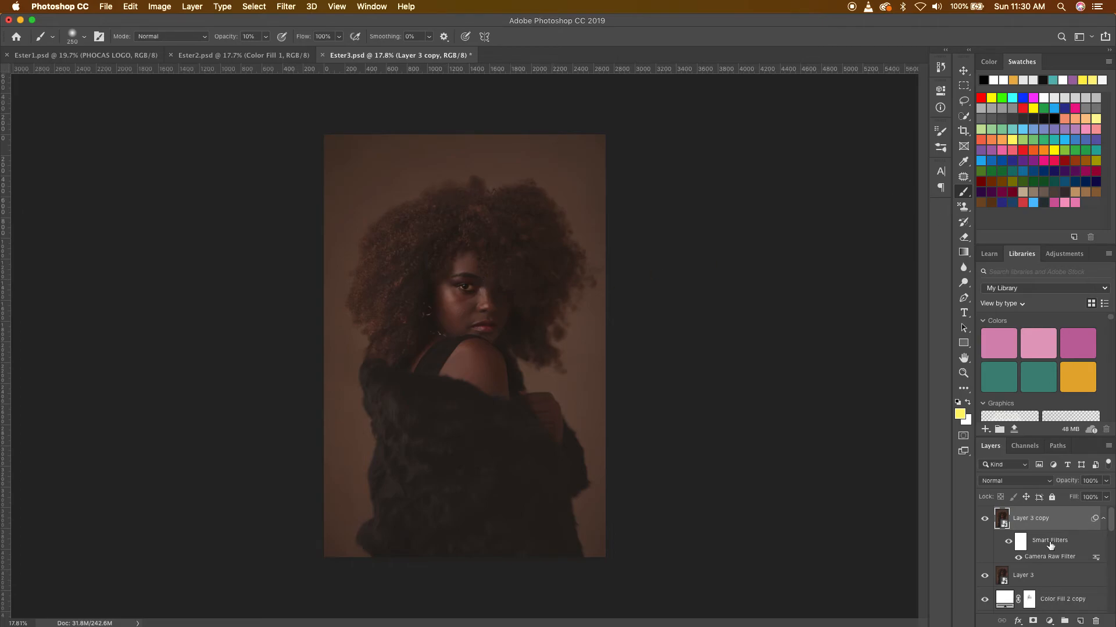
Step: Add a layer mask to Layer 3 copy, invert it to black and raise the brush opacity to 100%
click(1033, 621)
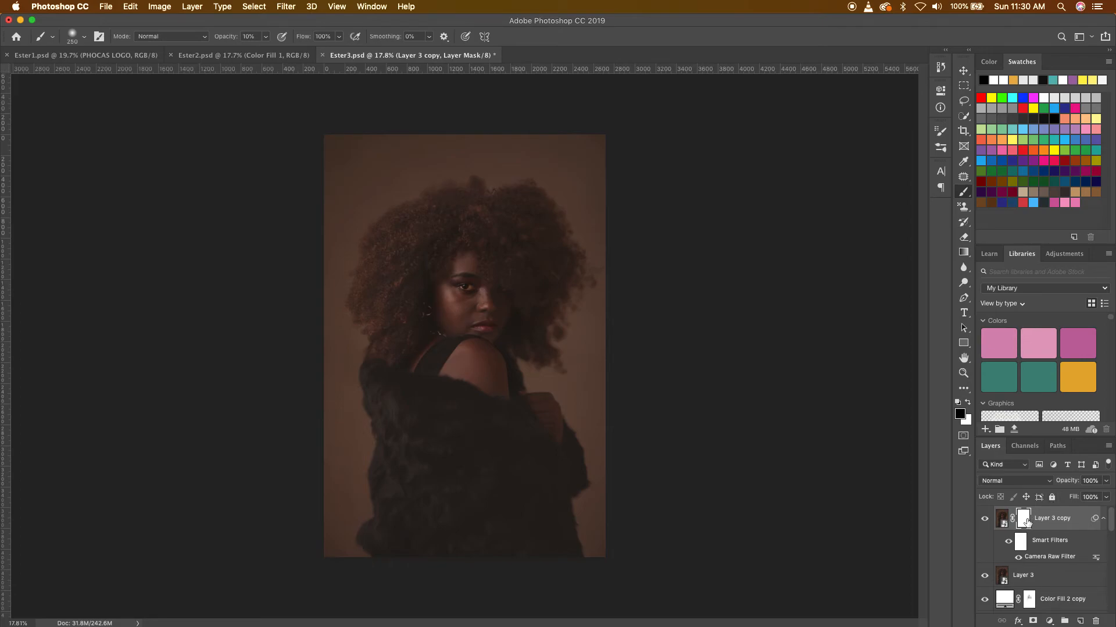
key(super+i)
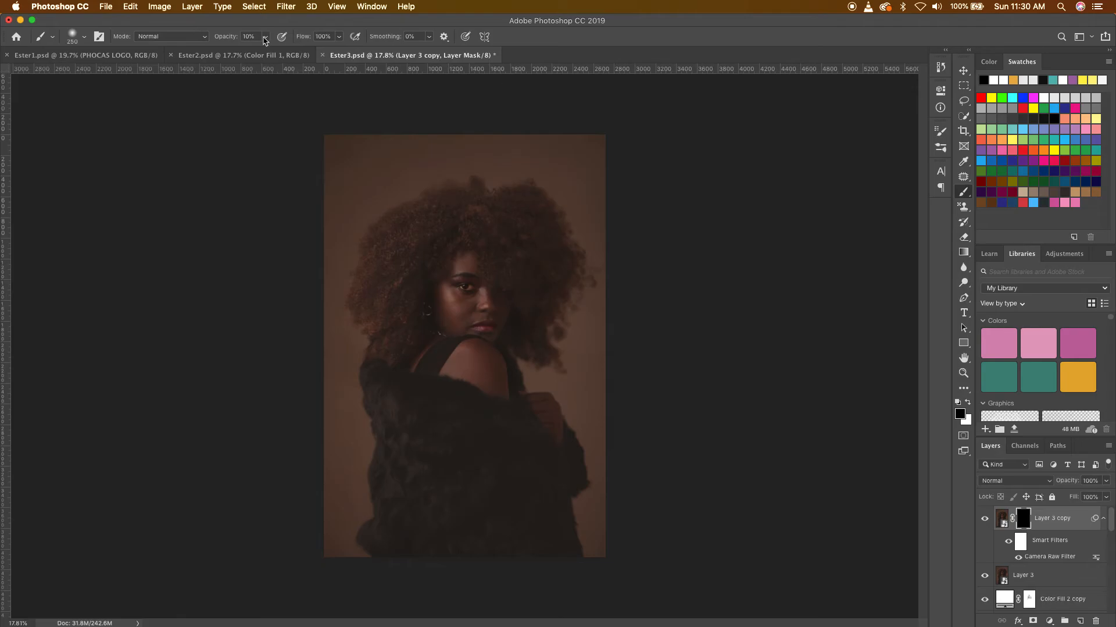
drag(225, 38, 457, 60)
Step: Switch the foreground to white and paint over the face and bare shoulder on the Layer 3 copy mask to reveal the sharpening
scroll(494, 303, up, 10)
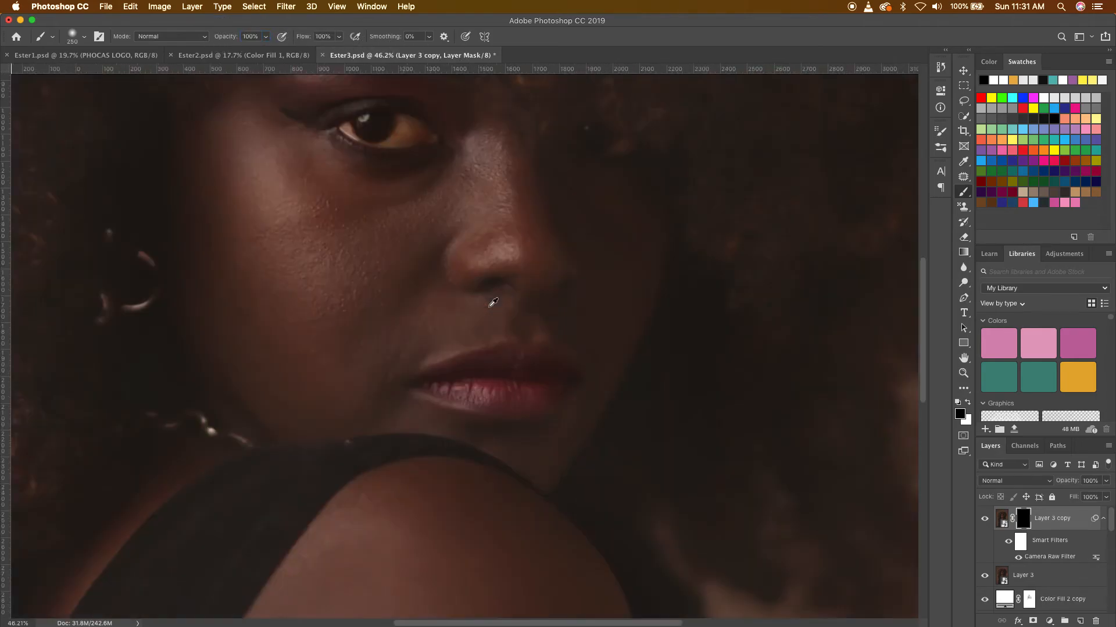
scroll(493, 302, up, 3)
scroll(493, 303, down, 5)
mouse_move(427, 151)
mouse_down()
mouse_move(439, 134)
mouse_move(419, 240)
mouse_up()
mouse_move(412, 201)
mouse_down()
mouse_move(426, 211)
mouse_move(351, 253)
mouse_move(369, 299)
mouse_move(424, 299)
mouse_move(411, 287)
mouse_up()
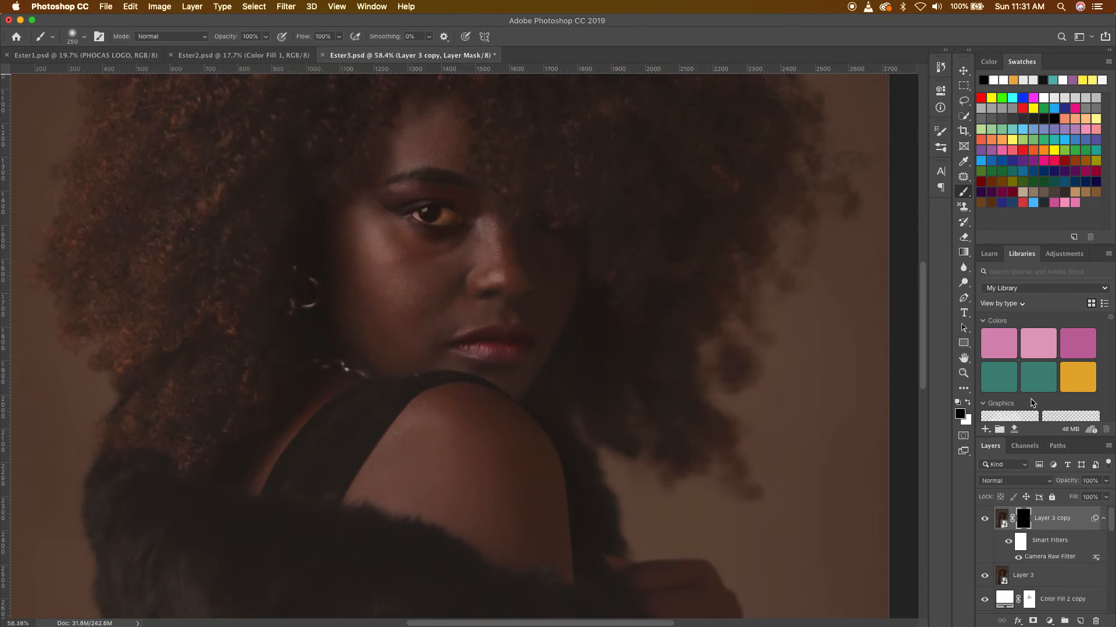
click(968, 403)
mouse_move(386, 230)
mouse_down()
mouse_move(349, 229)
mouse_move(337, 294)
mouse_move(424, 323)
mouse_move(436, 186)
mouse_move(428, 124)
mouse_move(457, 252)
mouse_move(540, 250)
mouse_up()
mouse_move(511, 335)
mouse_down()
mouse_move(506, 361)
mouse_move(521, 352)
mouse_move(386, 333)
mouse_move(354, 267)
mouse_up()
scroll(478, 402, down, 5)
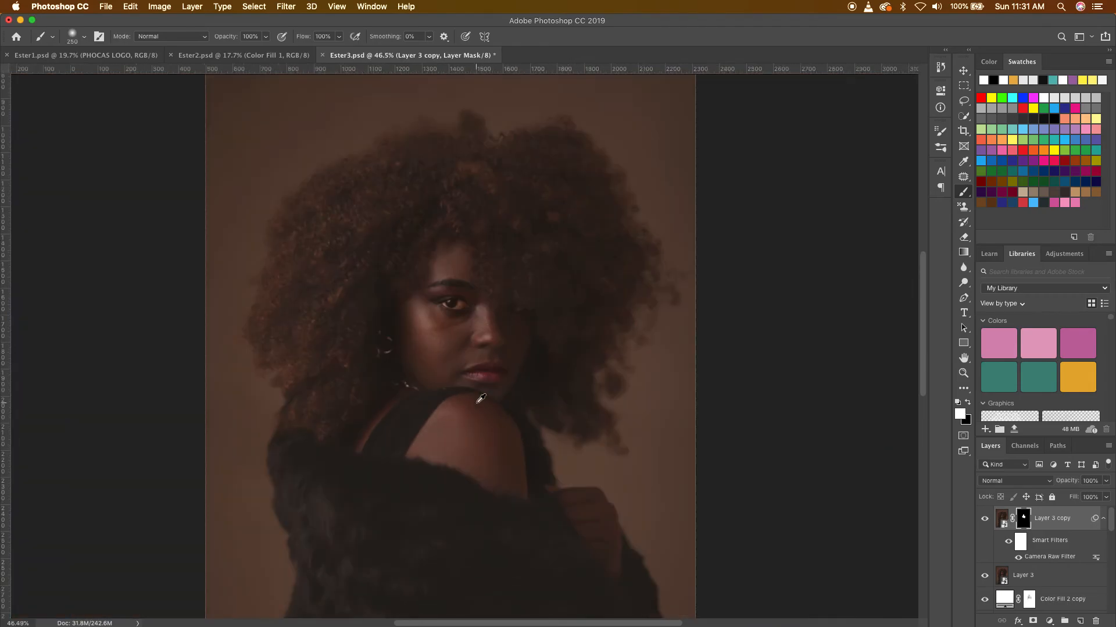
scroll(475, 381, up, 2)
mouse_move(467, 419)
mouse_down()
mouse_move(436, 438)
mouse_move(501, 428)
mouse_move(511, 481)
mouse_move(449, 454)
mouse_move(444, 416)
mouse_move(403, 418)
mouse_up()
mouse_move(429, 291)
mouse_down()
mouse_move(392, 295)
mouse_move(439, 246)
mouse_move(441, 277)
mouse_move(516, 324)
mouse_move(466, 339)
mouse_up()
scroll(465, 338, down, 1)
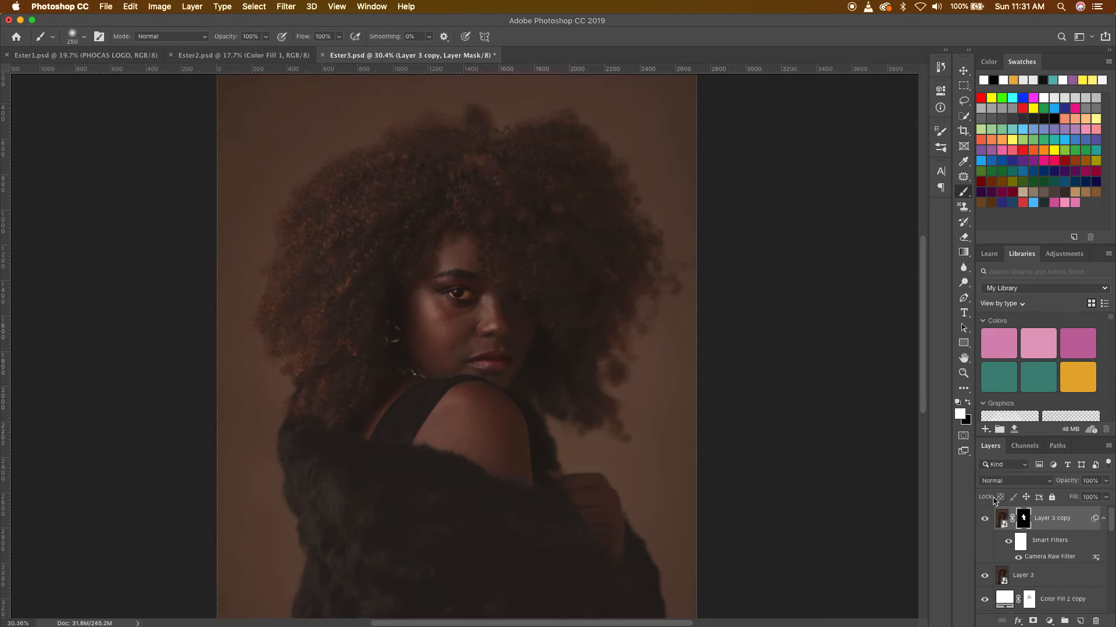
Step: Compare the portrait with Layer 3 copy hidden and shown, leaving it visible, and examine the sharpened face up close
click(984, 518)
click(984, 518)
click(985, 518)
click(985, 519)
scroll(476, 298, up, 5)
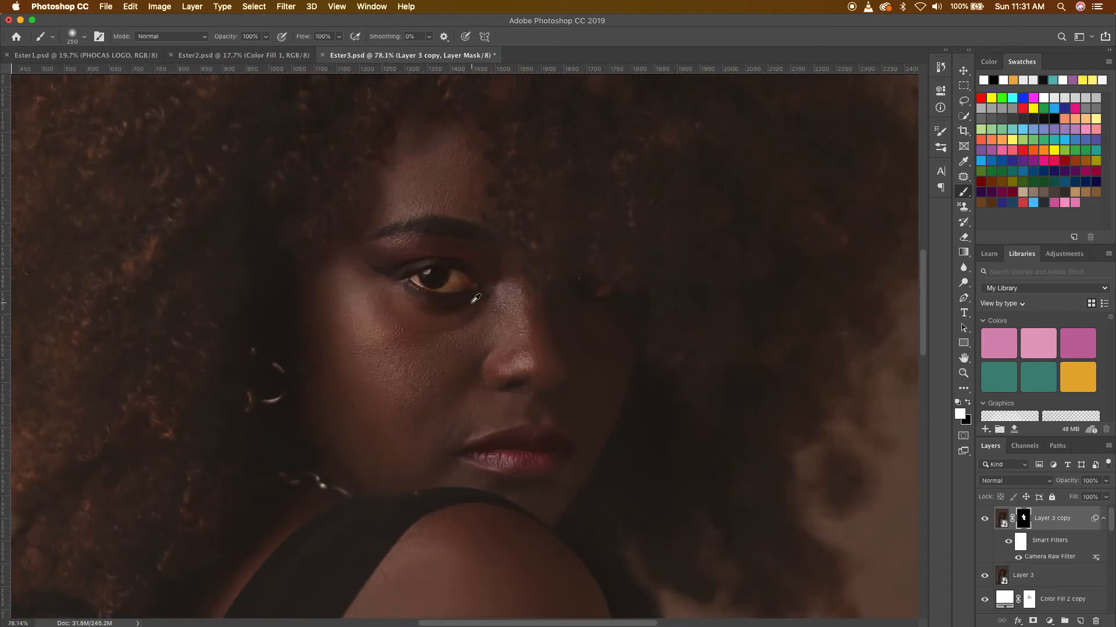
Step: Compare the portrait with Layer 3 copy hidden and shown, leaving it visible, and compare the full image with Ester2.psd
click(984, 519)
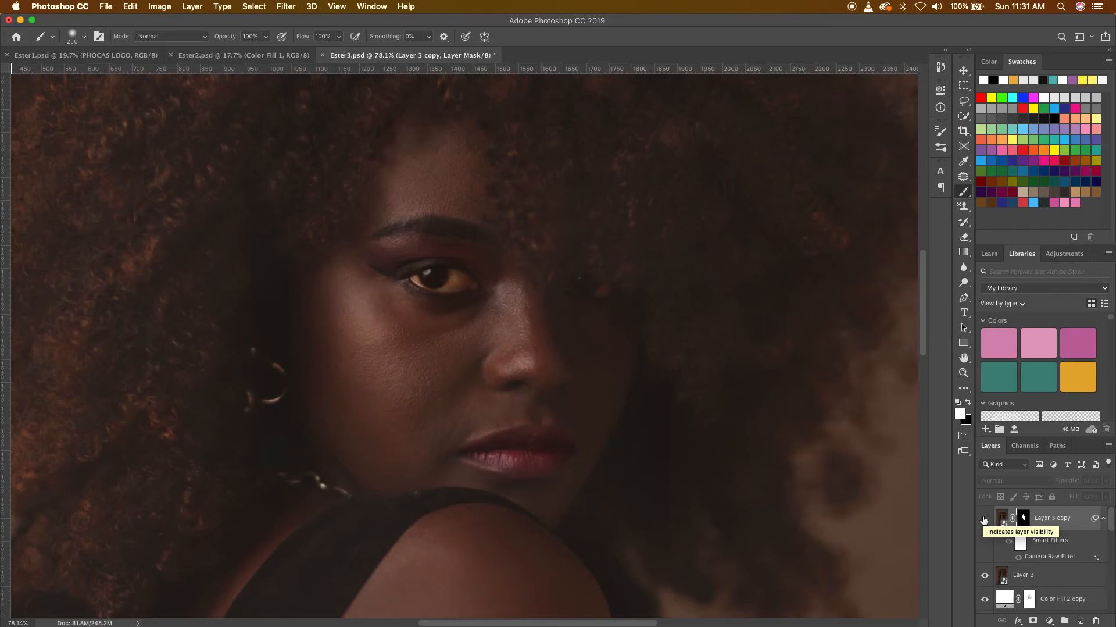
click(985, 519)
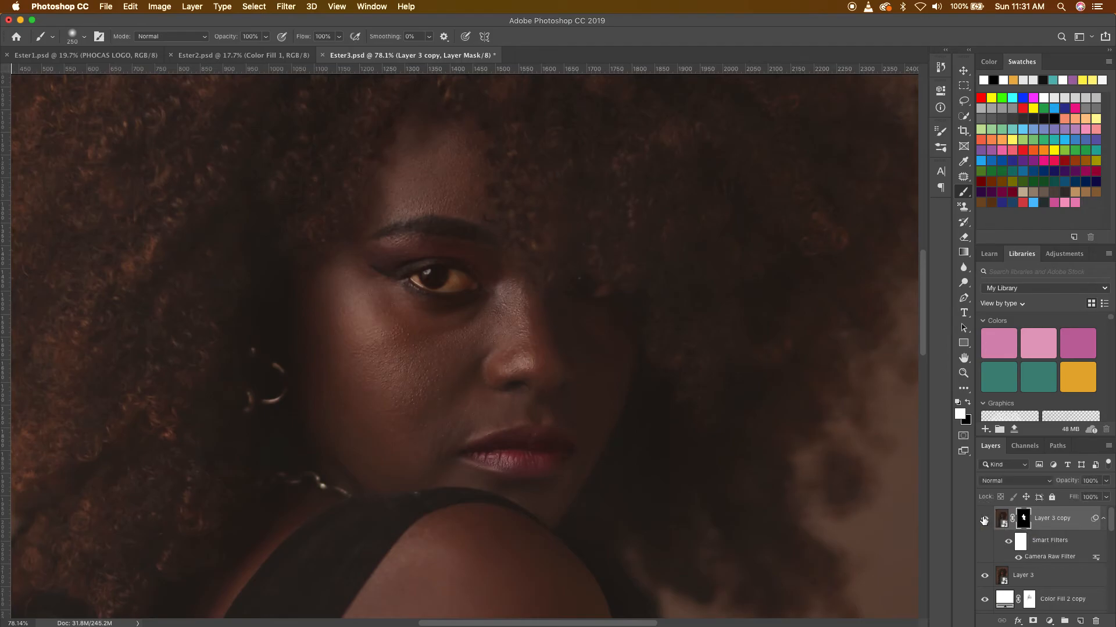
scroll(449, 292, down, 3)
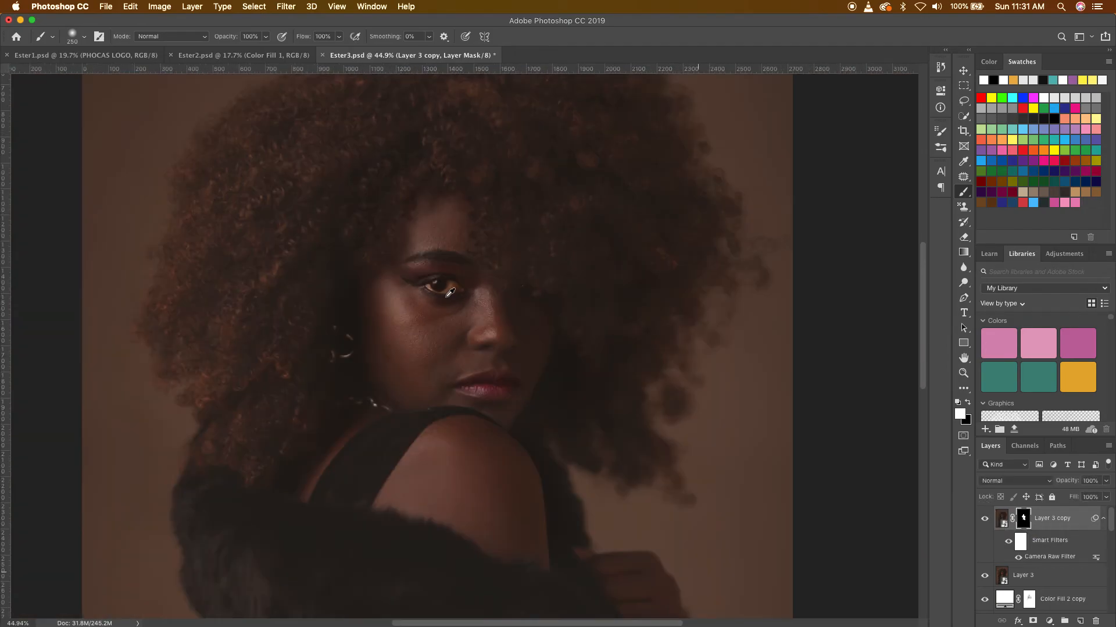
scroll(449, 293, down, 4)
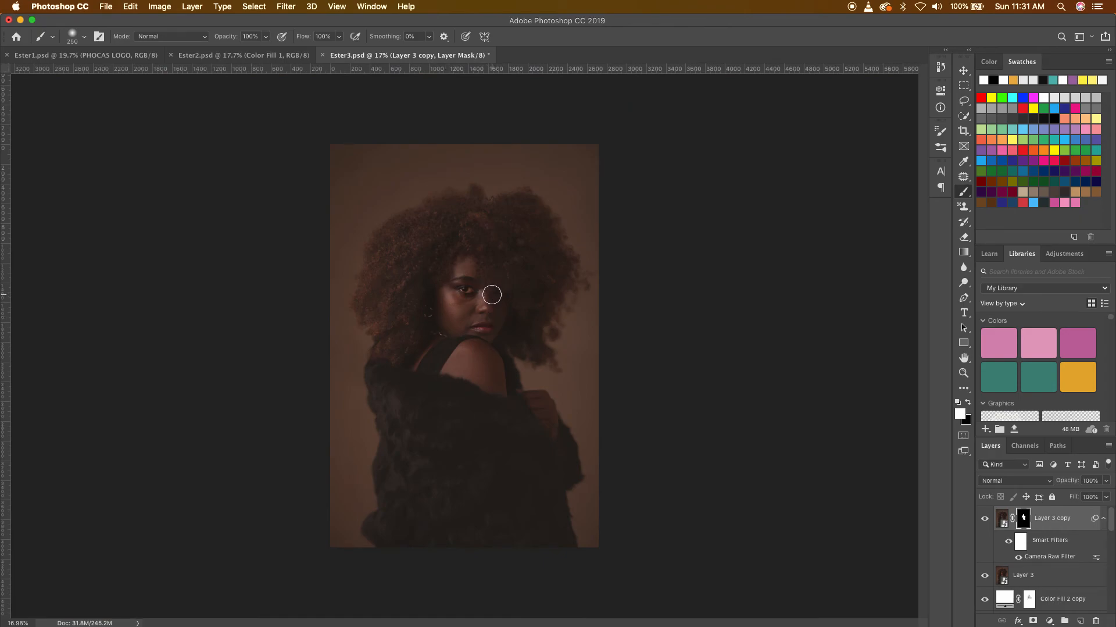
click(265, 56)
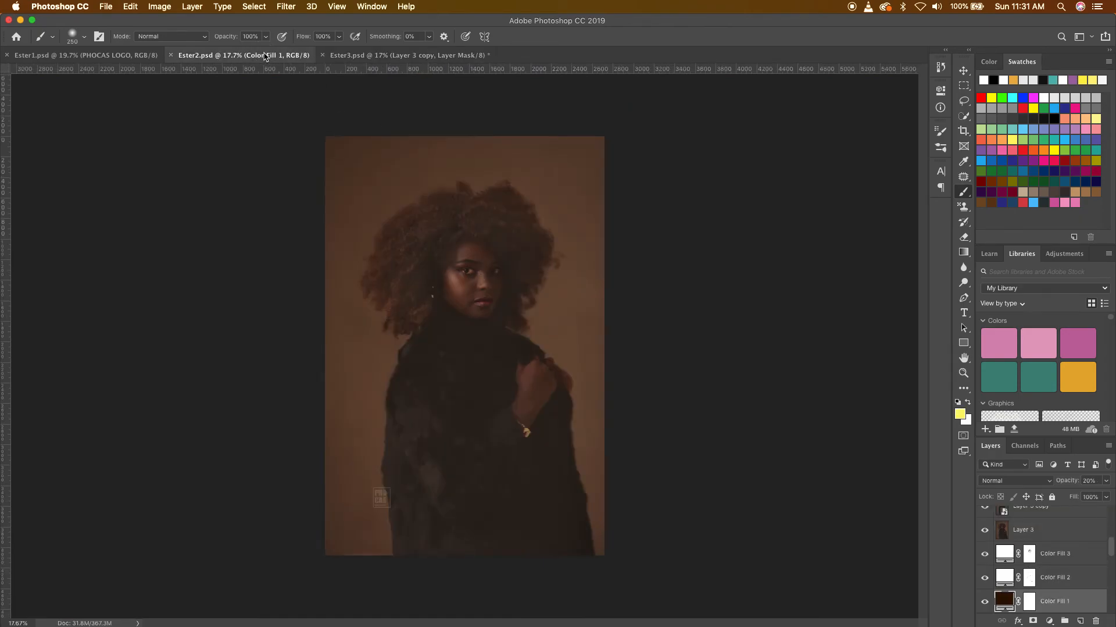
click(368, 55)
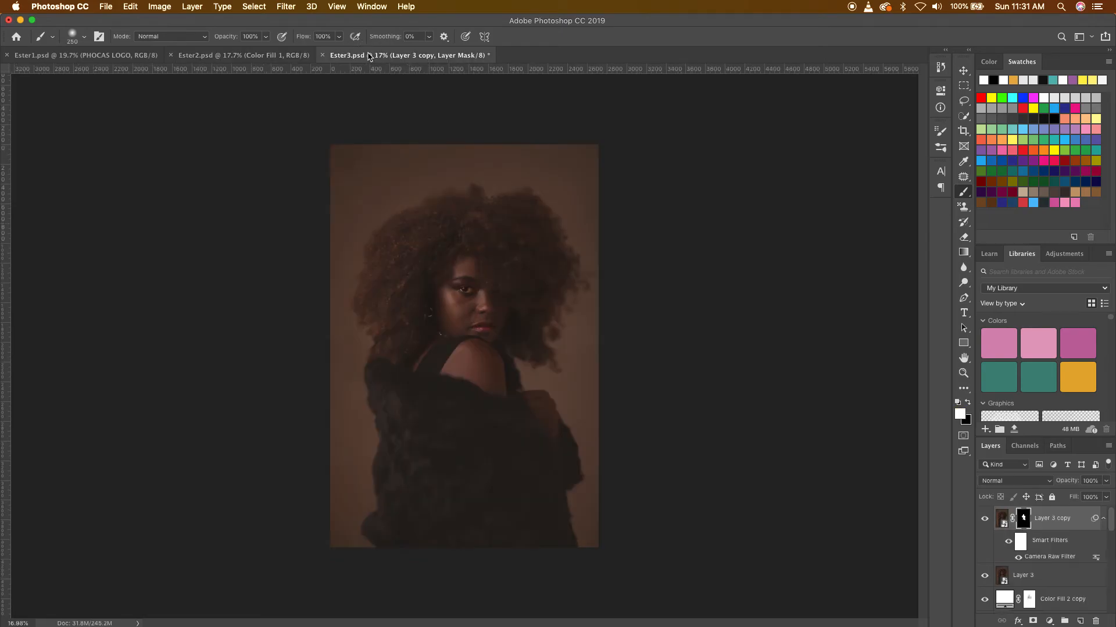
scroll(541, 385, up, 2)
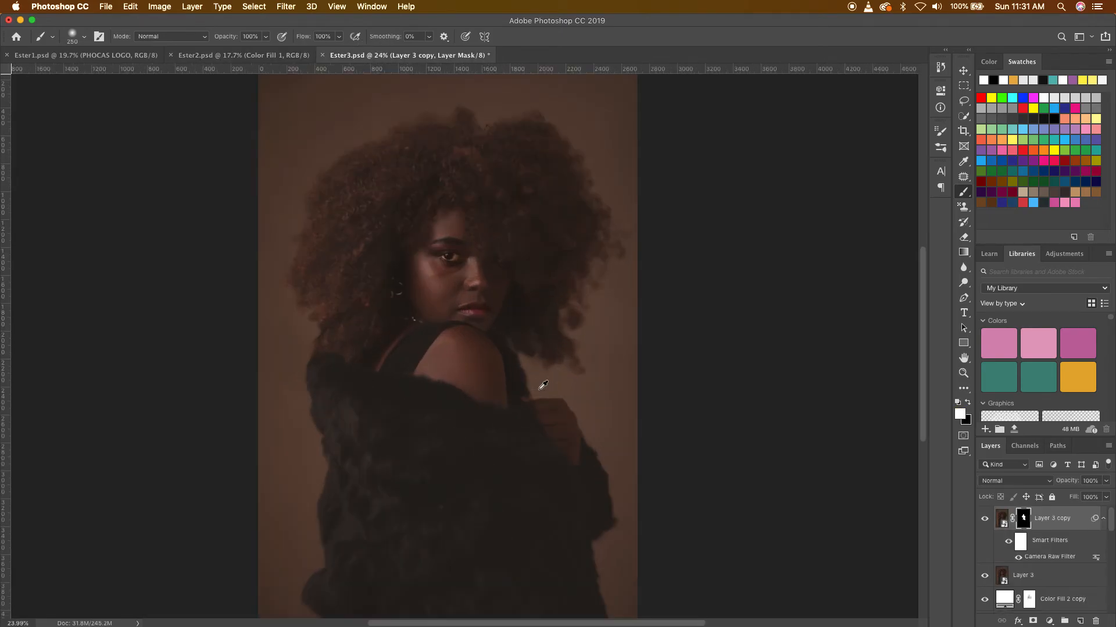
scroll(544, 385, down, 1)
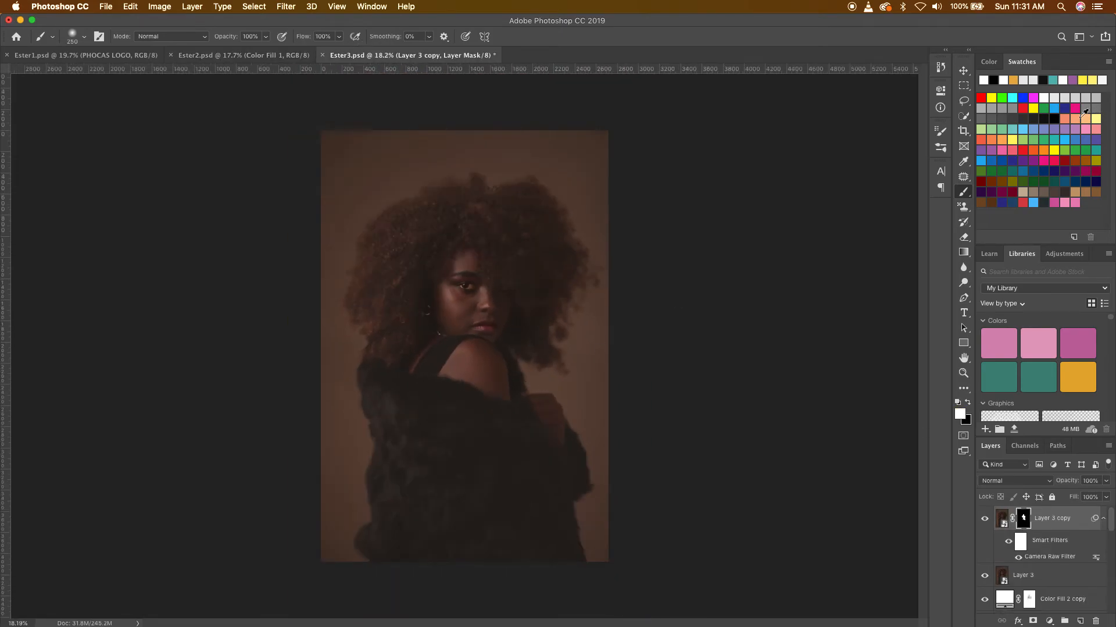
Step: Collapse the smart filters of Layer 3 copy, stamp all visible layers into a new top layer and convert it to a smart object
click(964, 71)
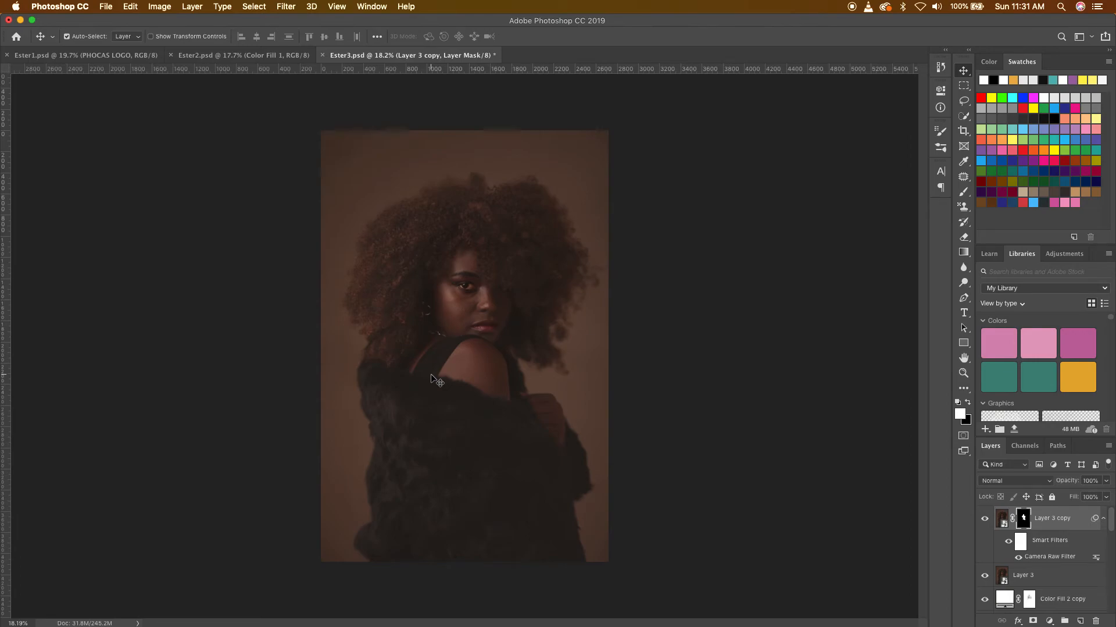
click(1104, 518)
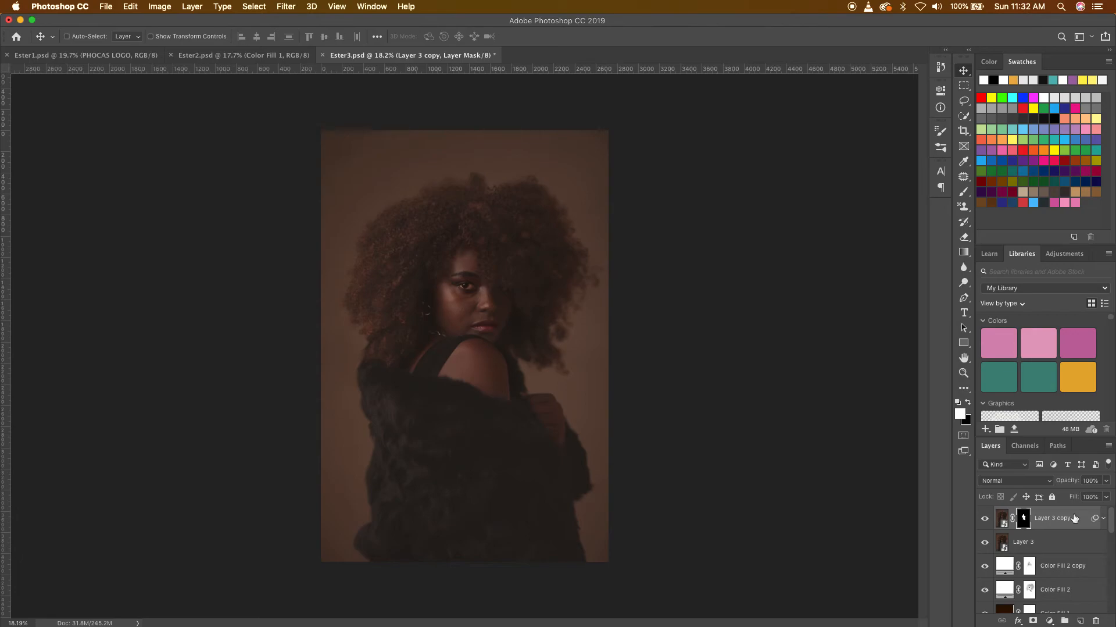
key(super+alt+shift+e)
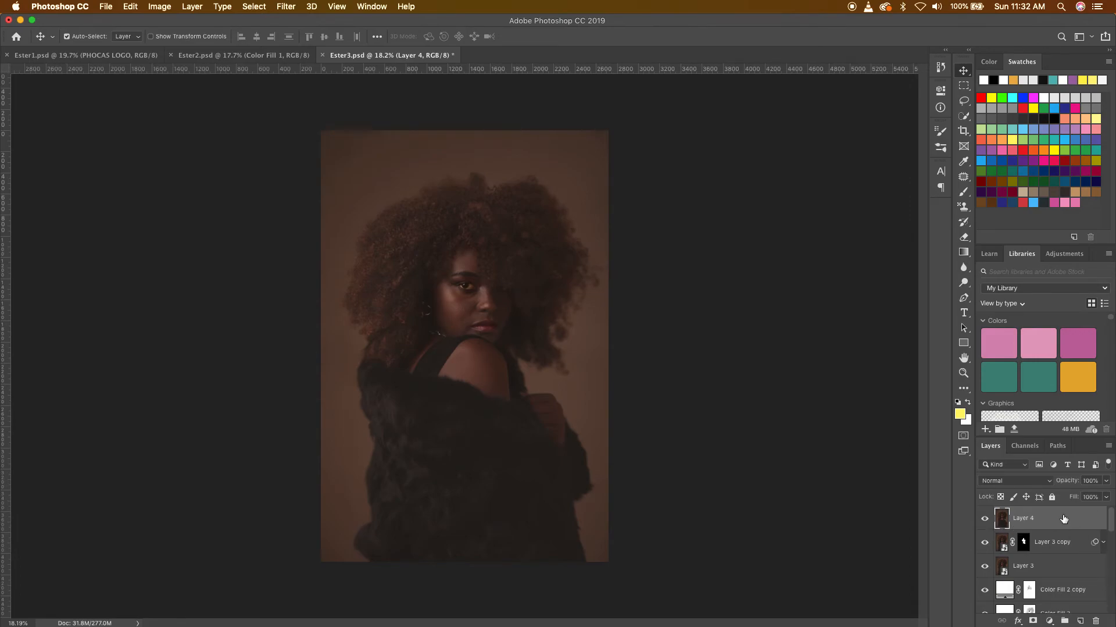
right_click(1055, 521)
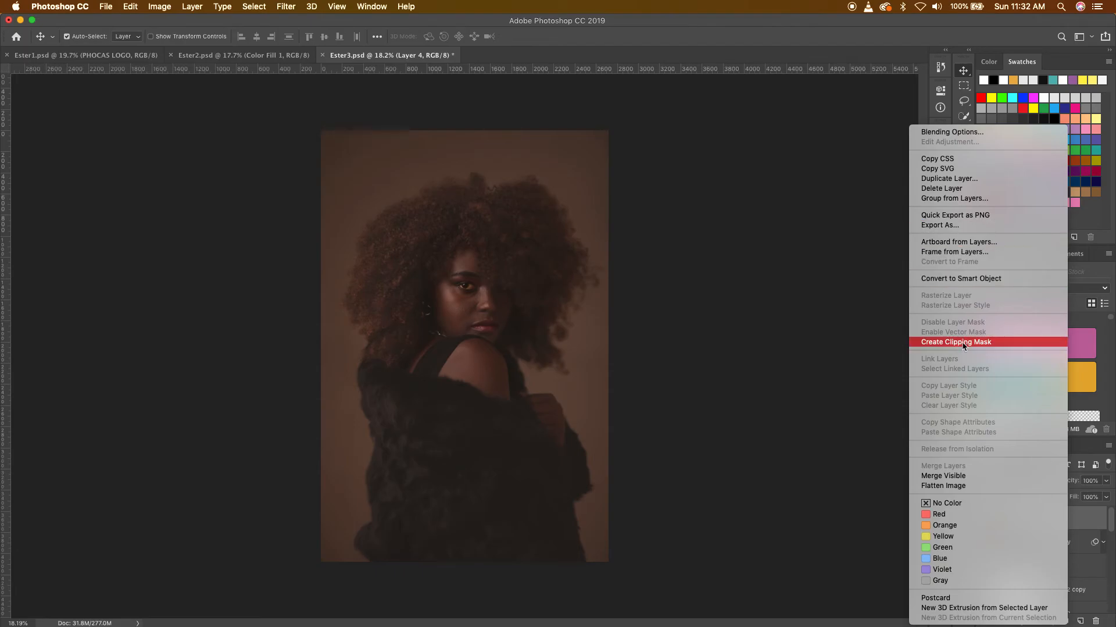
click(1003, 278)
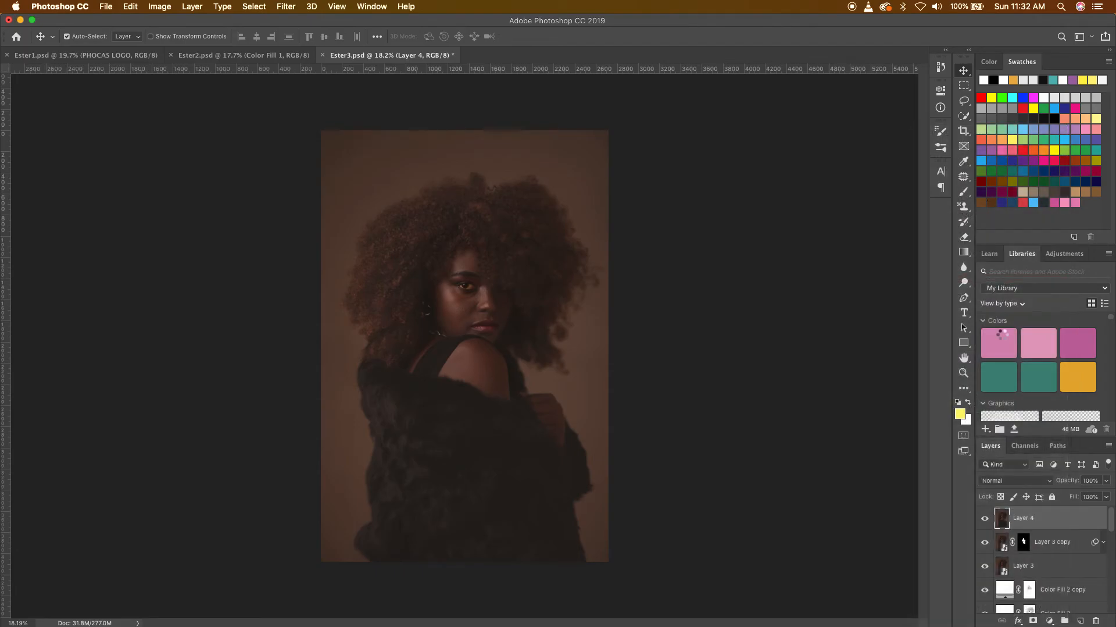
Step: Add a white layer mask to Layer 4, activate the Brush tool and look over the face up close
click(1033, 620)
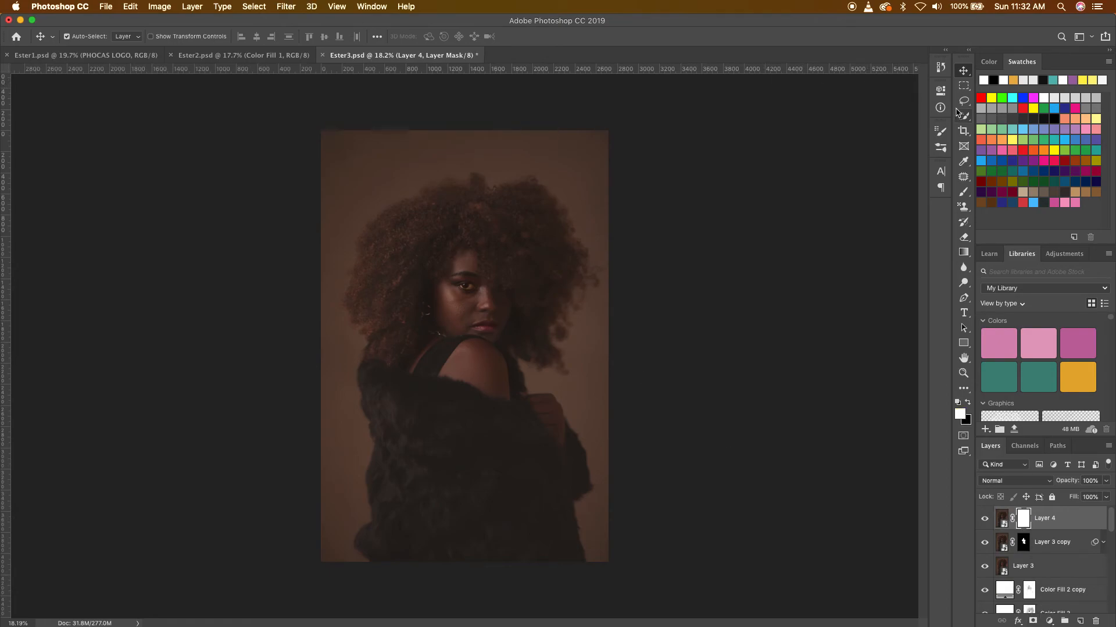
click(964, 192)
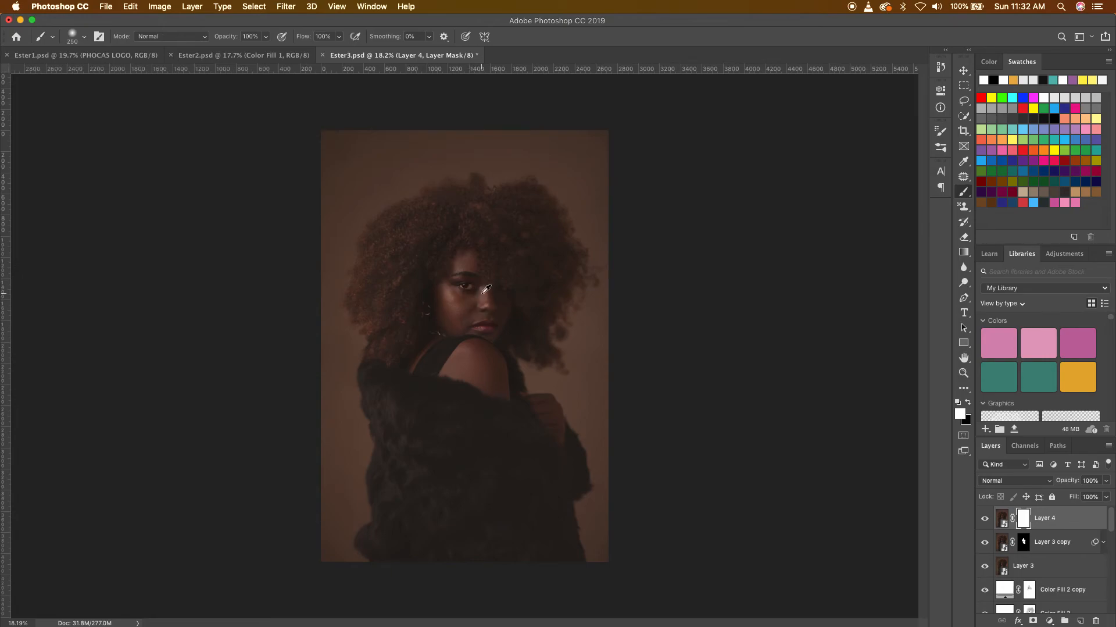
scroll(480, 291, up, 4)
scroll(487, 288, up, 1)
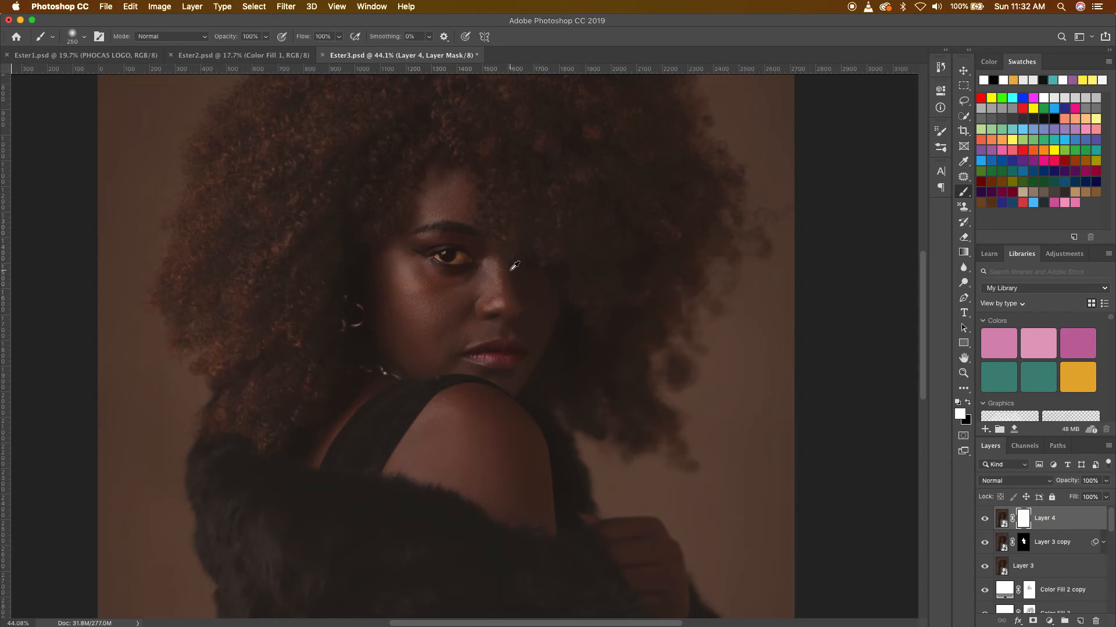
scroll(514, 265, down, 1)
scroll(514, 265, down, 1)
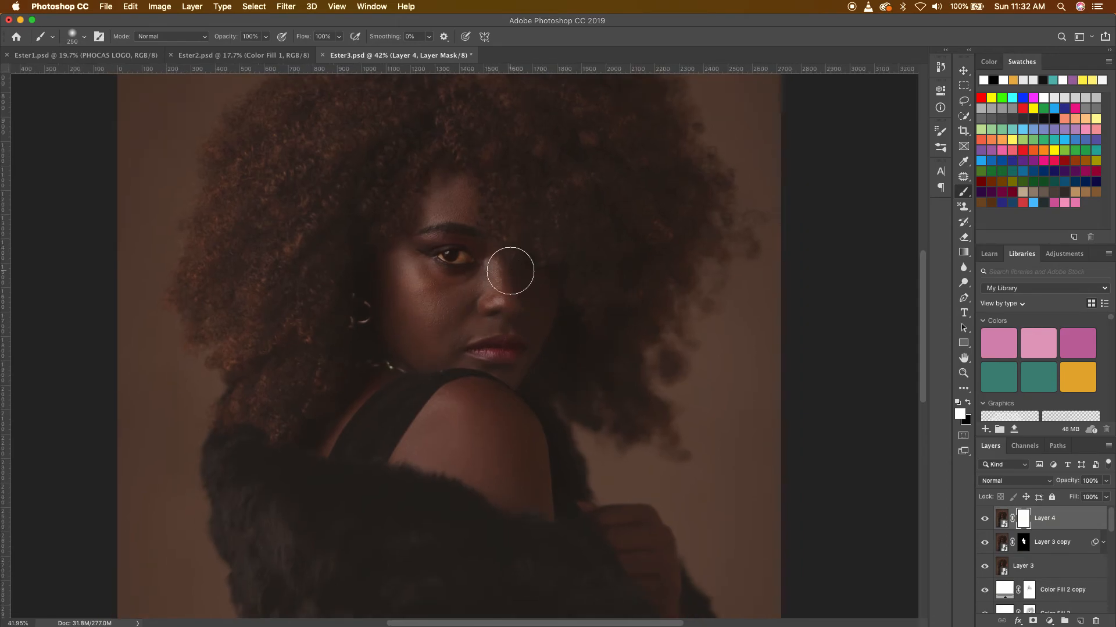
scroll(512, 297, up, 2)
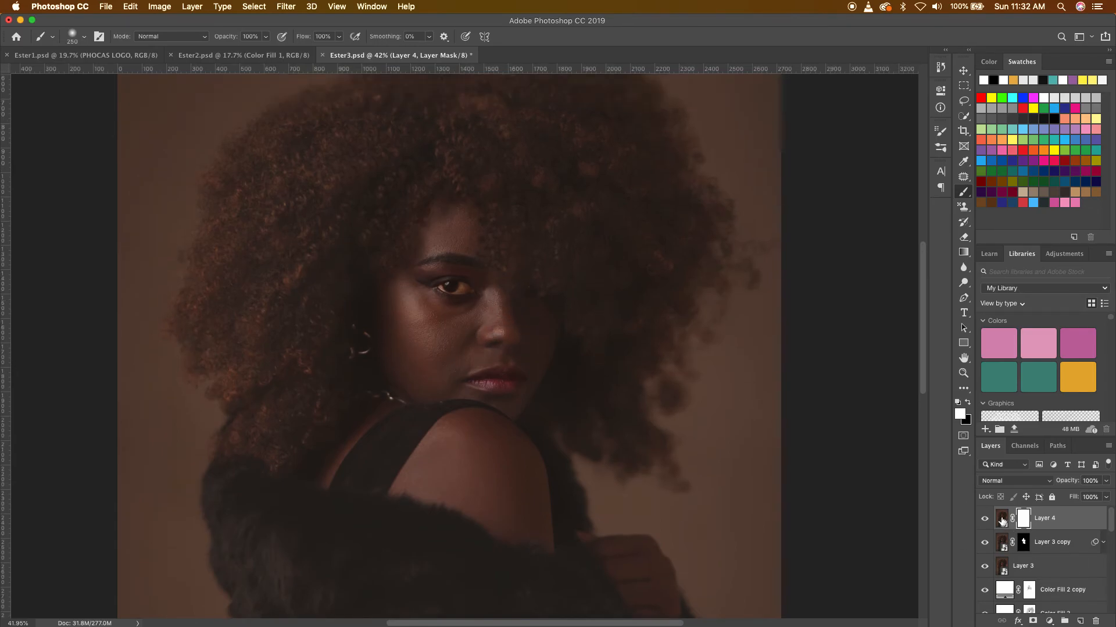
click(286, 7)
click(319, 78)
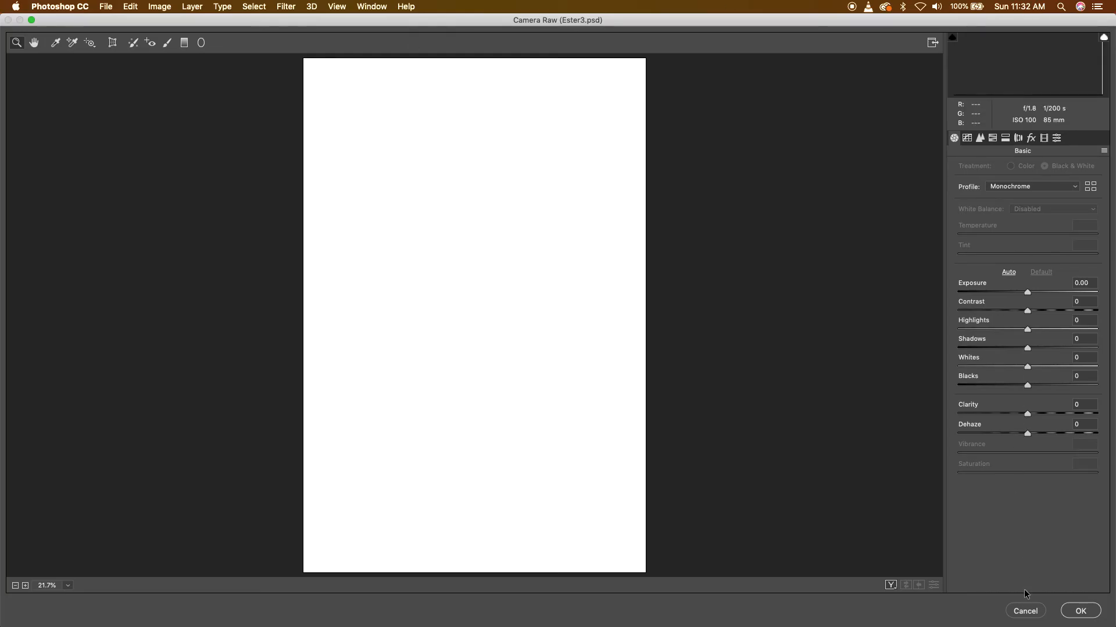
click(1023, 613)
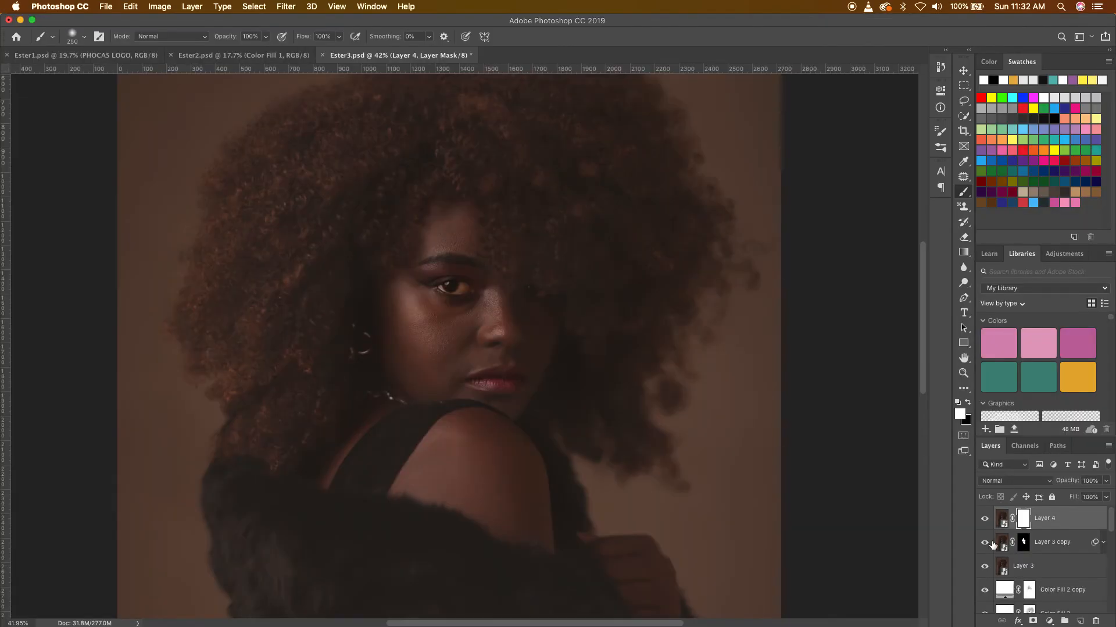
Step: Open the Camera Raw filter on the image of Layer 4 and set the Grain Amount to 20
click(1003, 519)
click(286, 7)
click(347, 83)
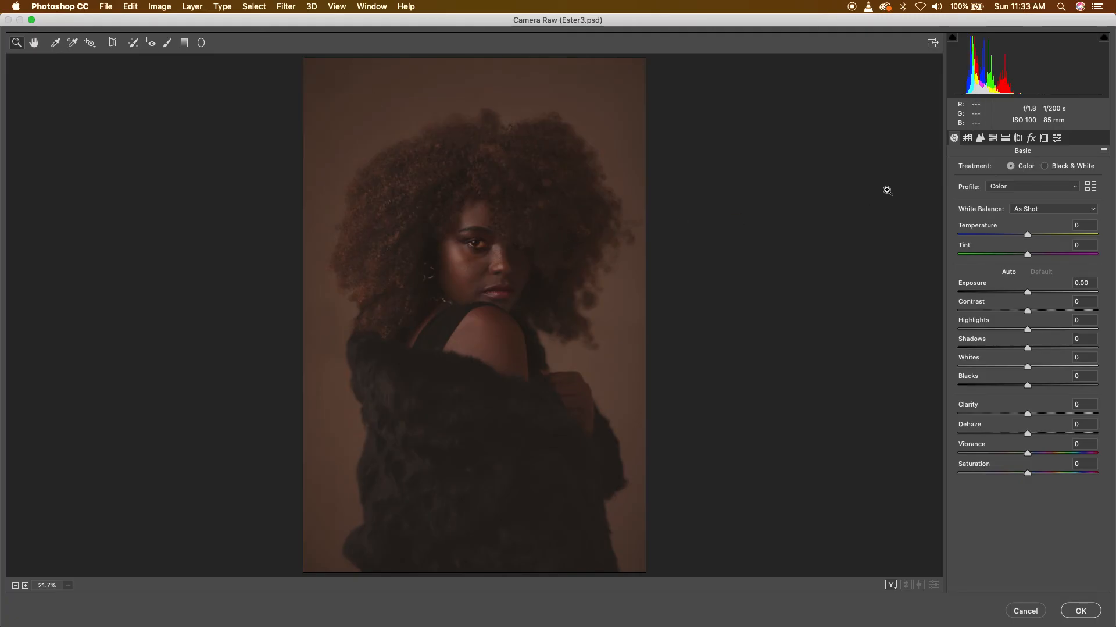
click(1032, 139)
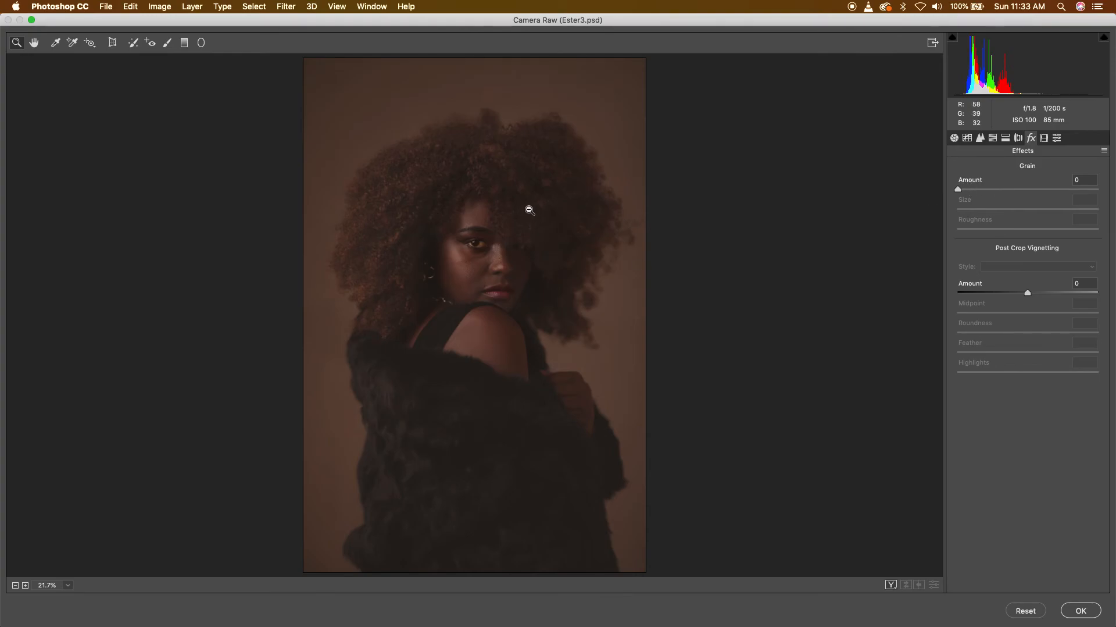
scroll(529, 209, up, 3)
scroll(534, 206, up, 2)
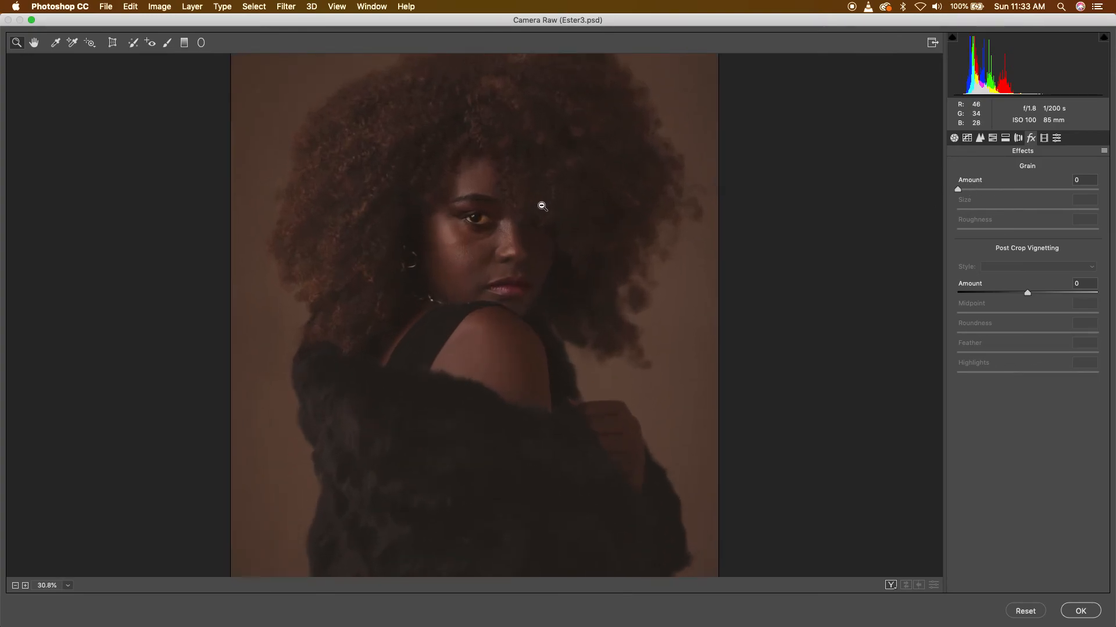
drag(958, 189, 979, 190)
scroll(547, 209, up, 3)
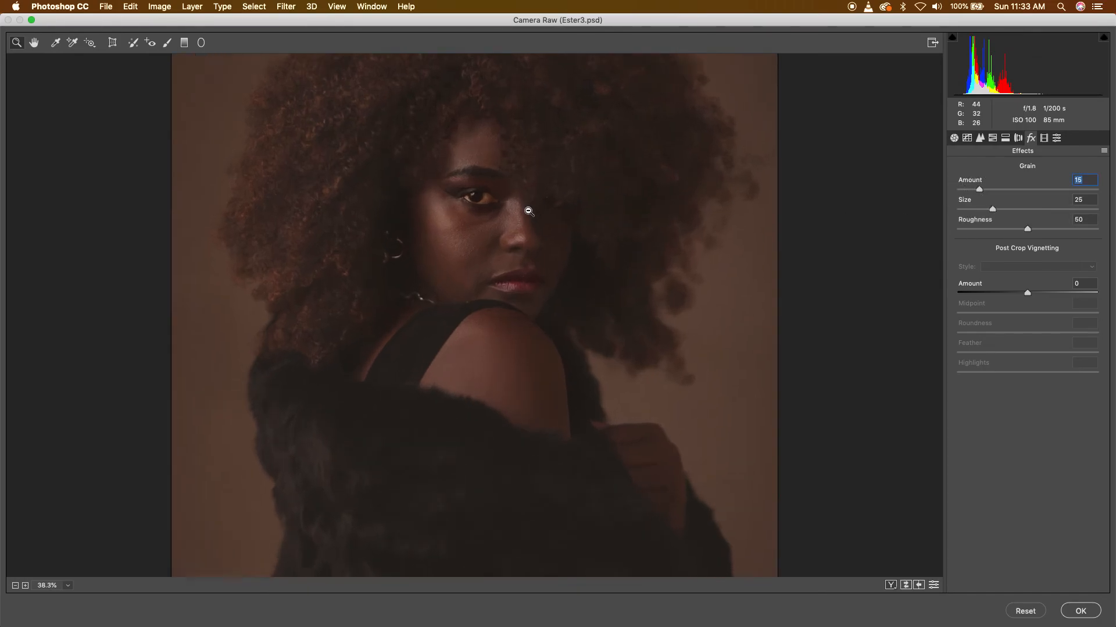
scroll(558, 200, up, 2)
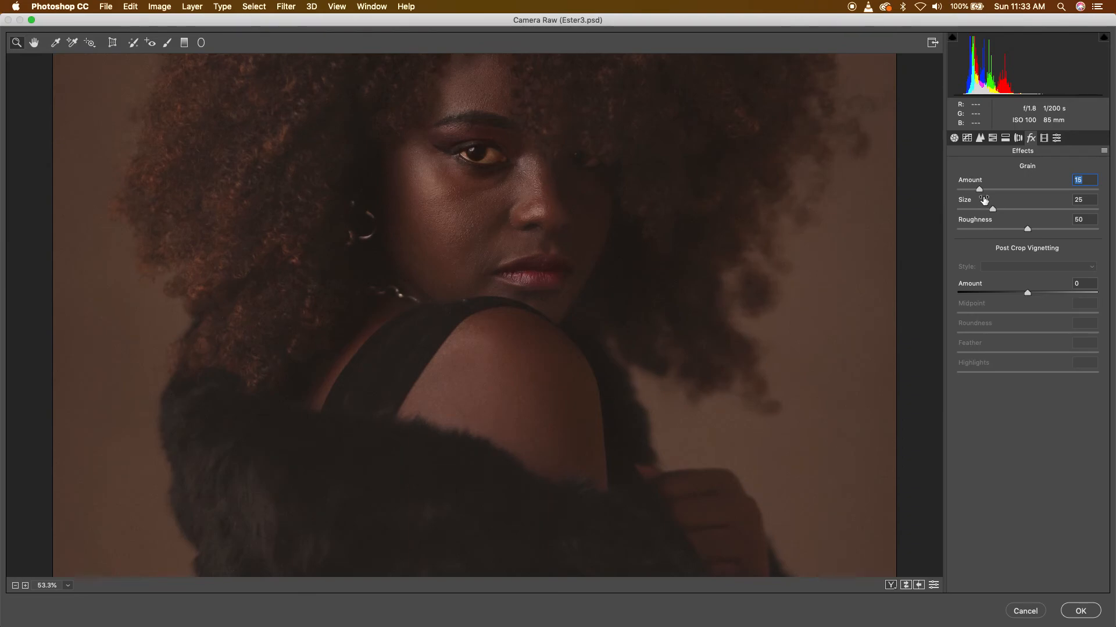
drag(979, 191, 985, 189)
key(alt)
click(624, 315)
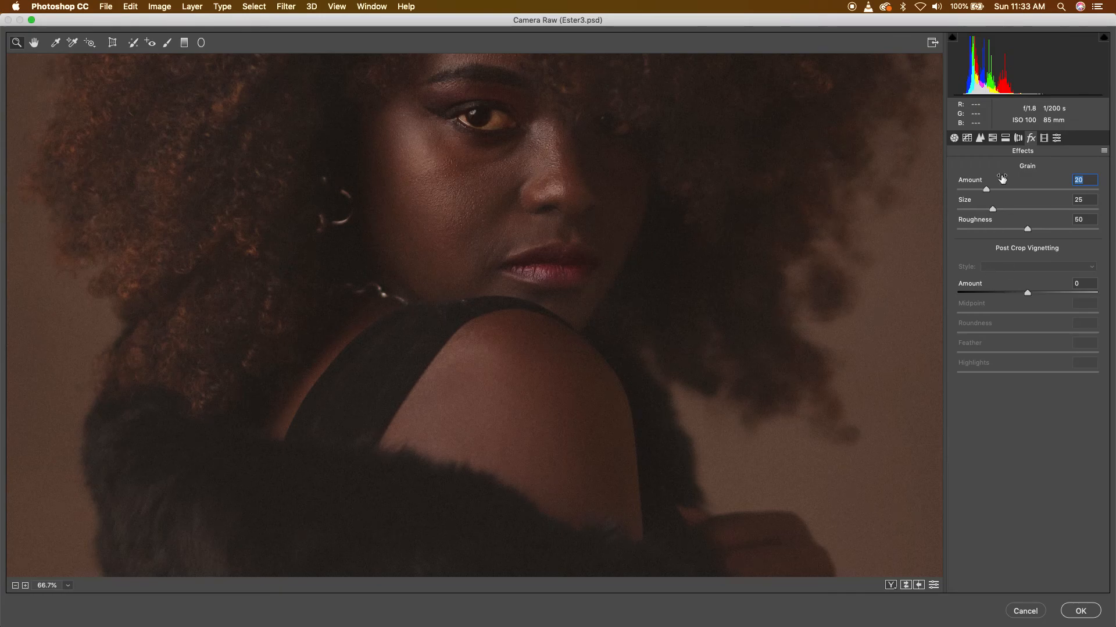
Step: Check the grain across the whole portrait and apply the Camera Raw filter to Layer 4
alt+click(382, 259)
alt+click(401, 262)
alt+click(401, 263)
alt+click(401, 262)
alt+click(401, 263)
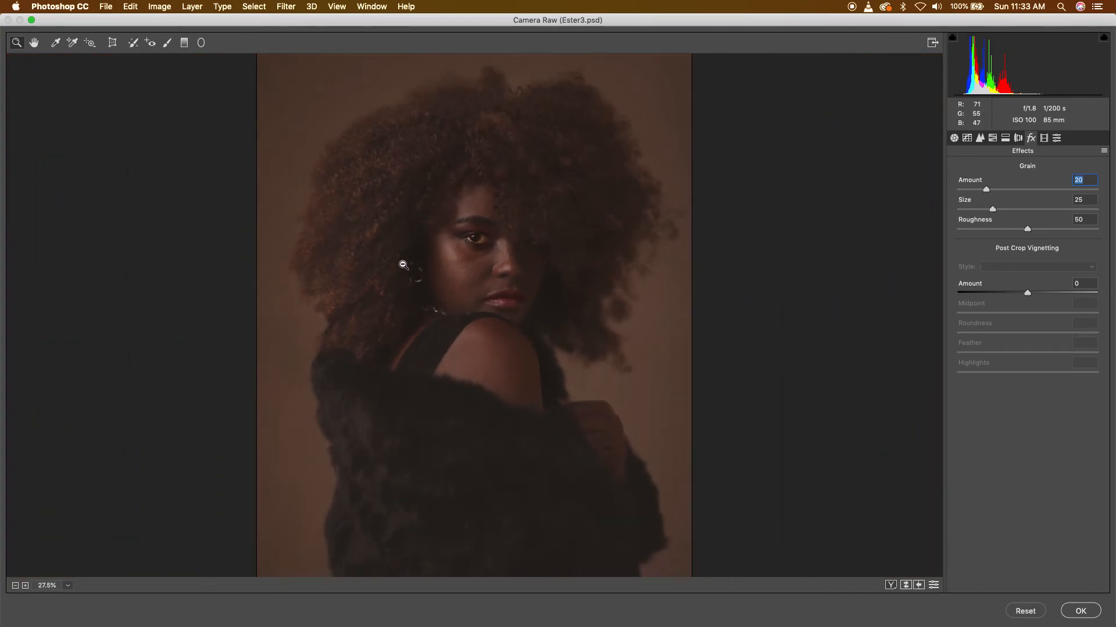
alt+click(402, 264)
alt+click(403, 265)
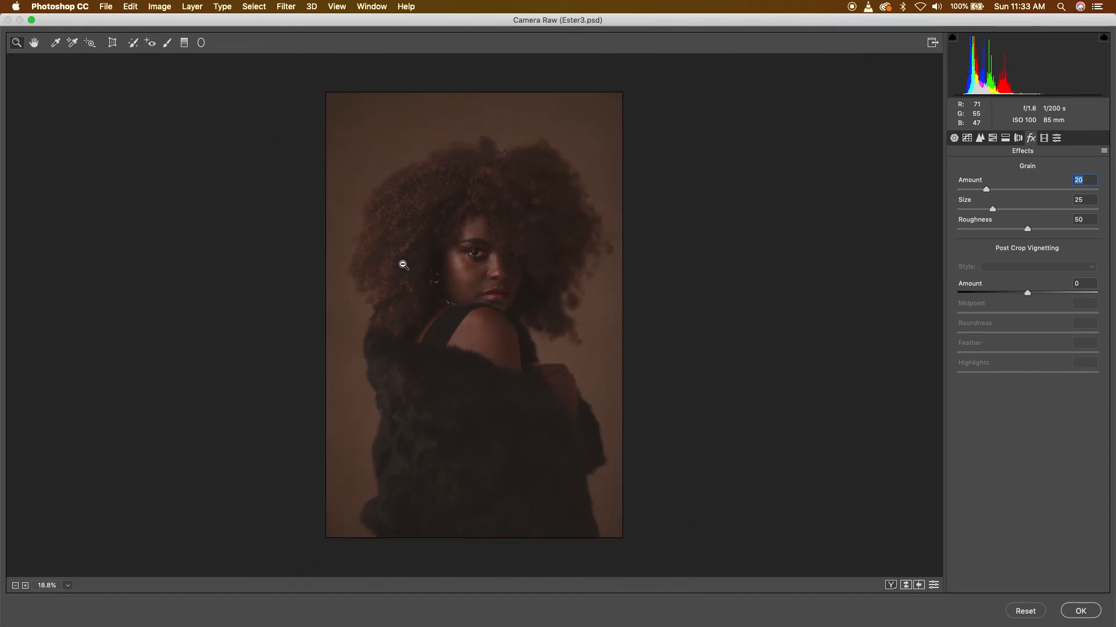
alt+click(527, 299)
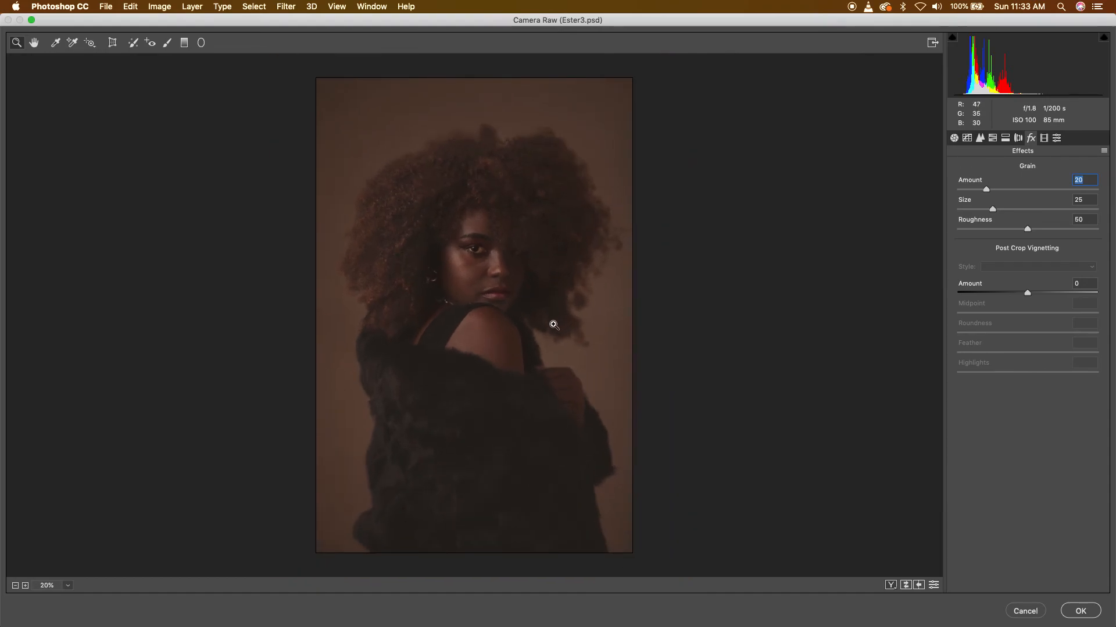
click(1077, 615)
Step: Target the layer mask of Layer 4 and set up a black brush at size 600 with 9% opacity
click(1023, 519)
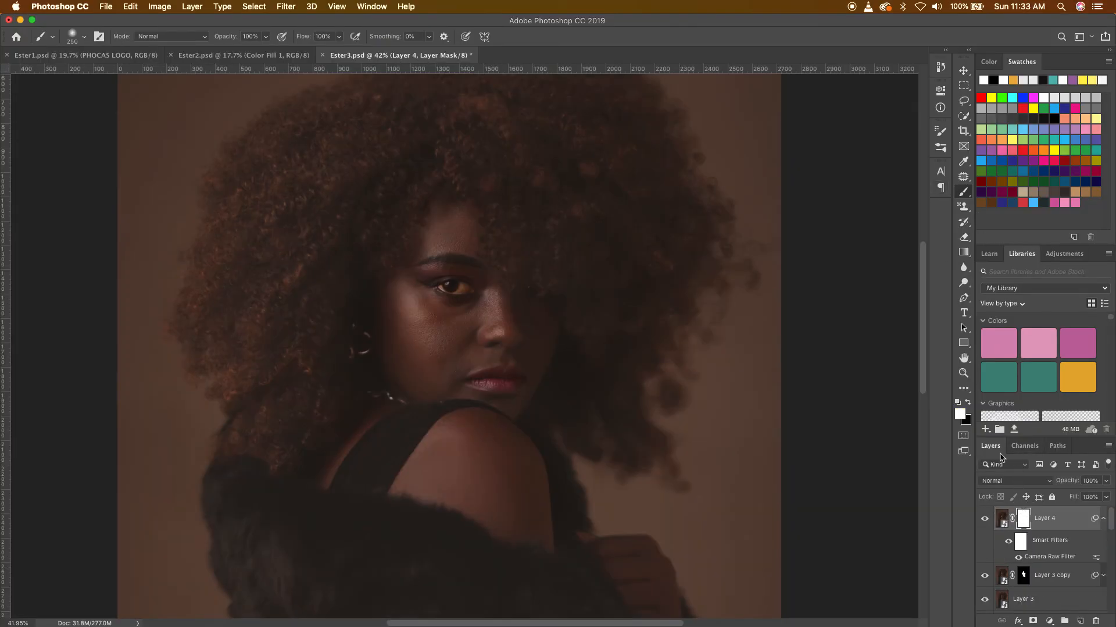
click(967, 402)
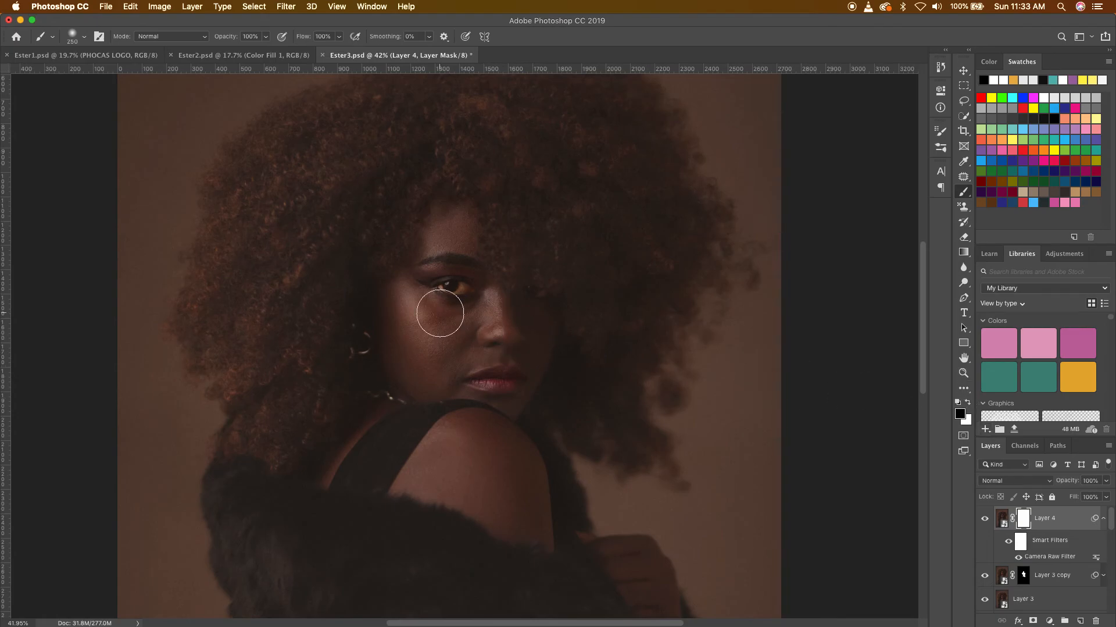
key(bracketright)
key(bracketright)
key(bracketright)
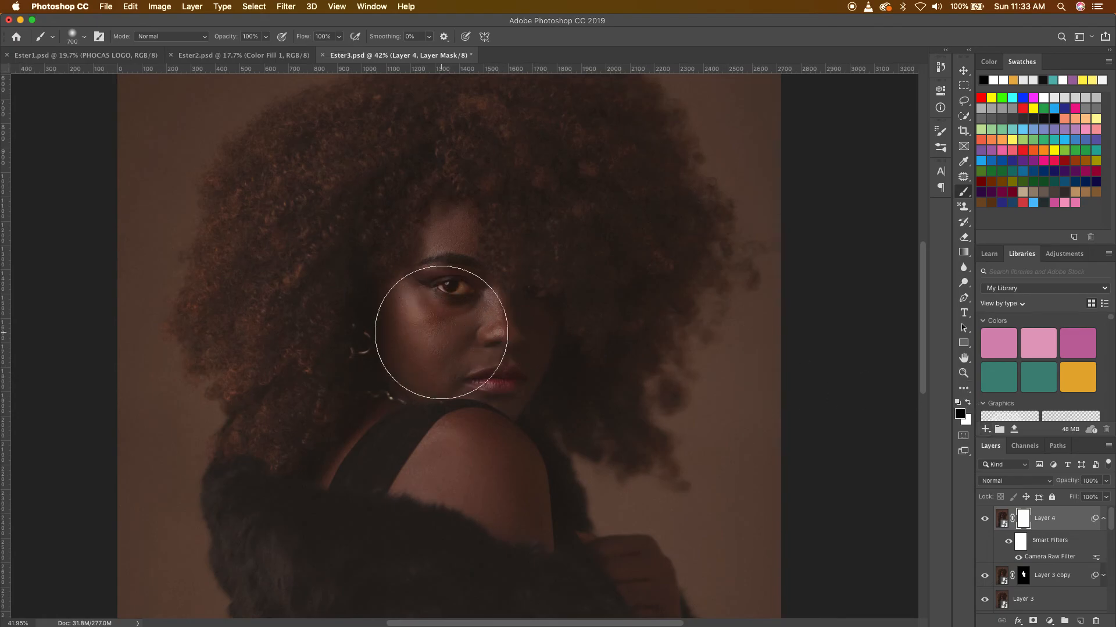
key(bracketleft)
drag(228, 38, 175, 39)
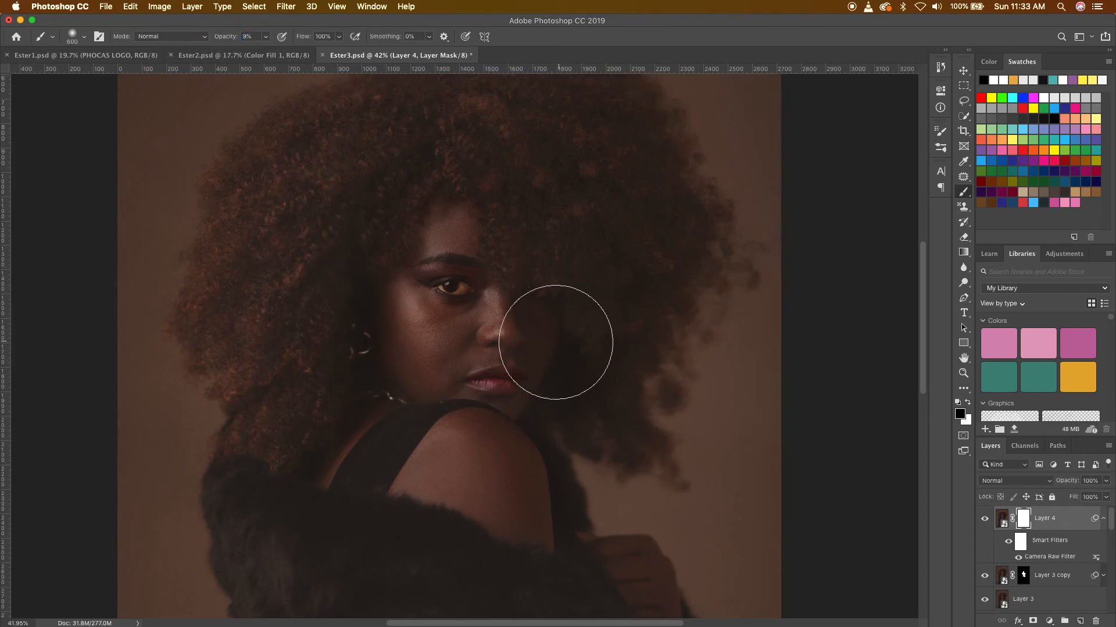
Step: Paint softly over the face on Layer 4's mask to reduce the grain, varying the brush size between 300 and 500
scroll(458, 324, up, 5)
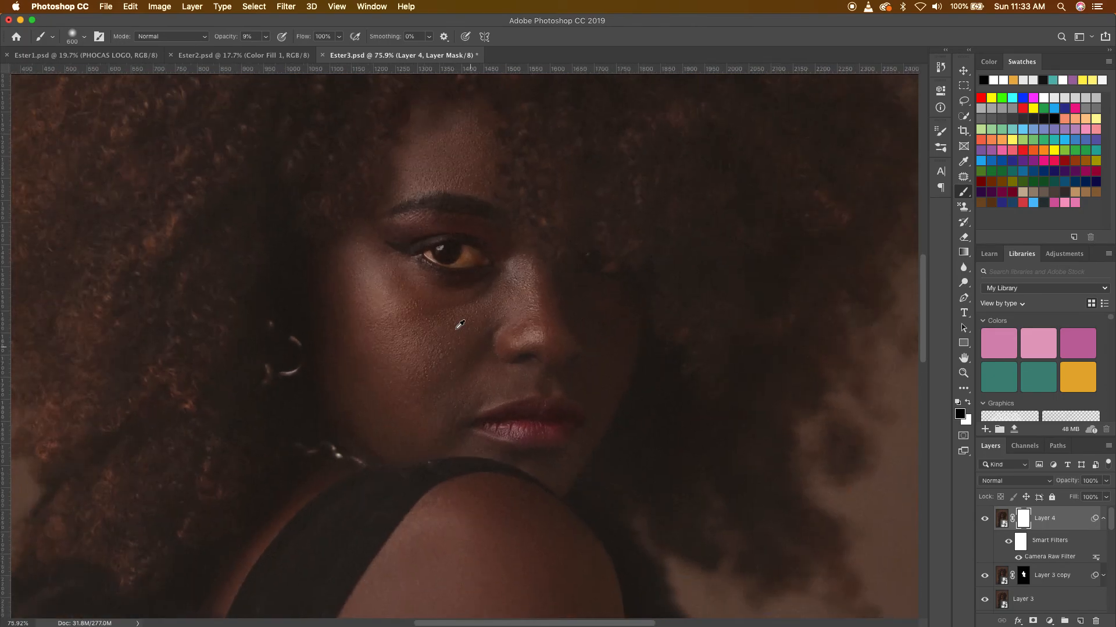
scroll(459, 323, down, 2)
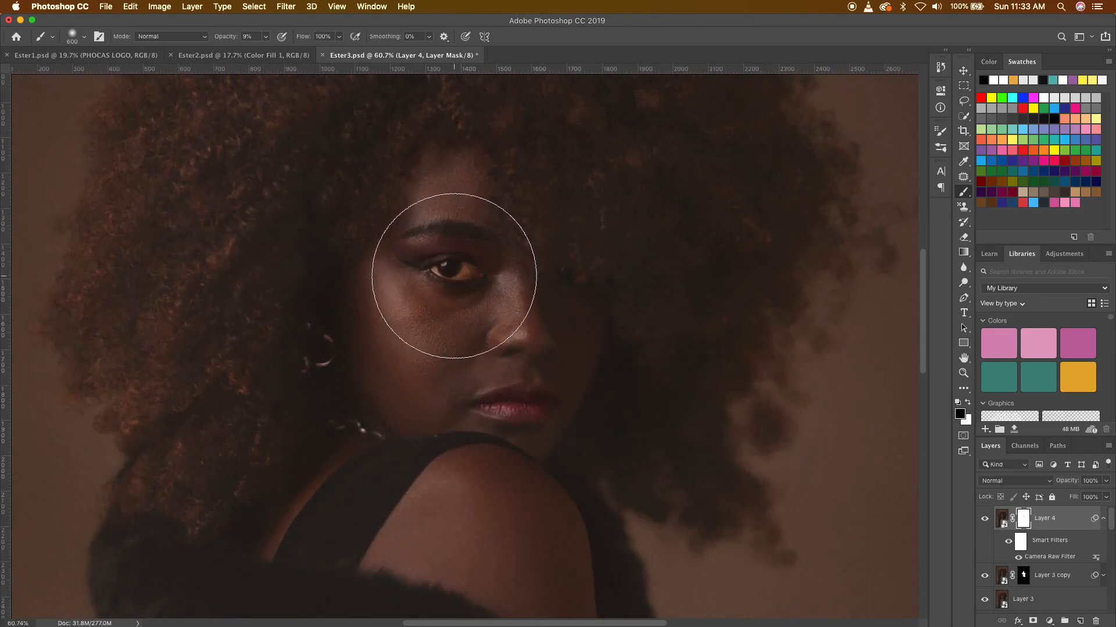
key(bracketleft)
key(bracketleft)
key(bracketleft)
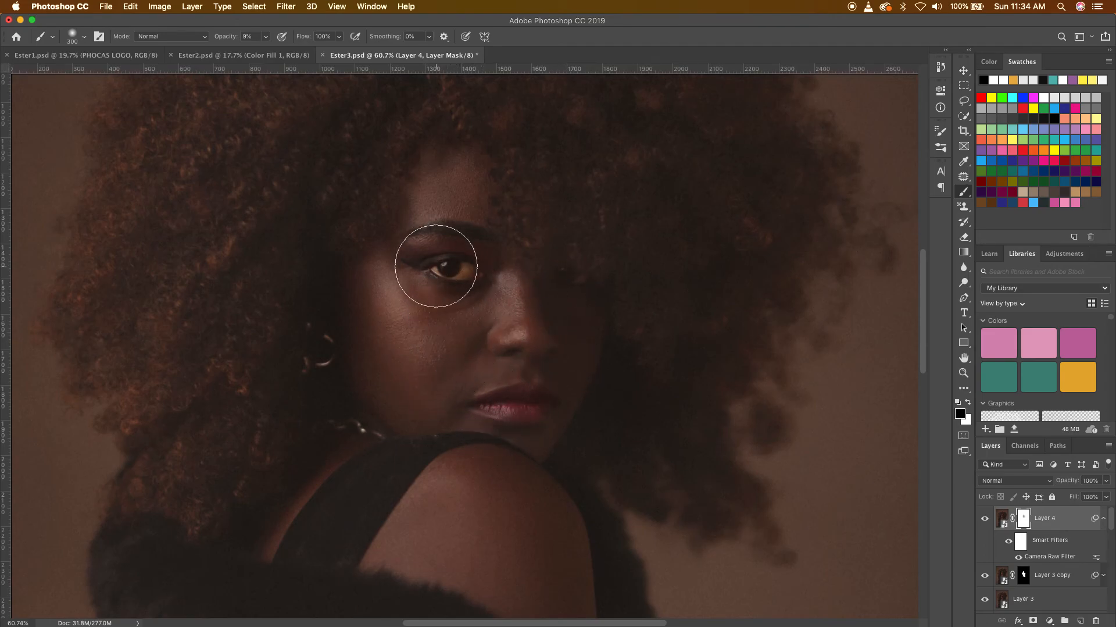
key(bracketright)
key(bracketright)
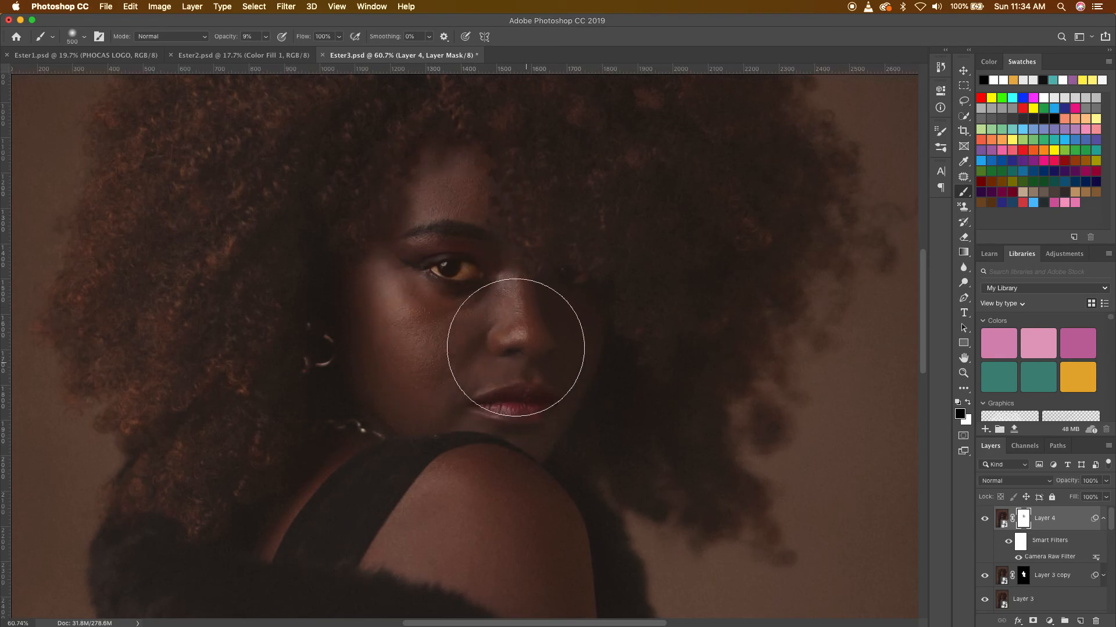
scroll(406, 366, up, 2)
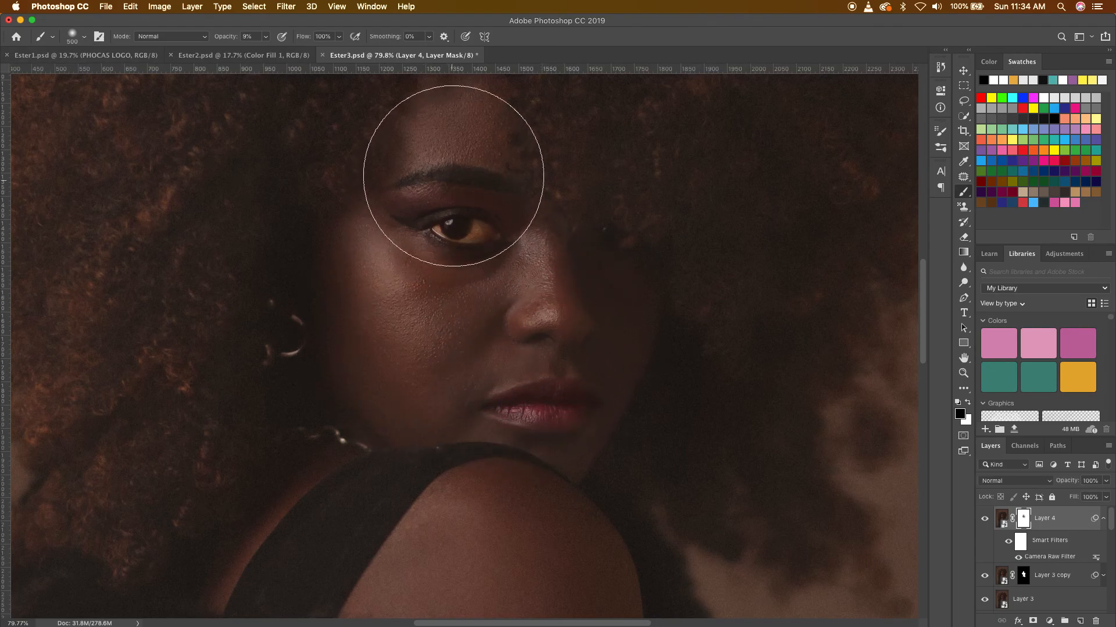
key(bracketleft)
key(bracketleft)
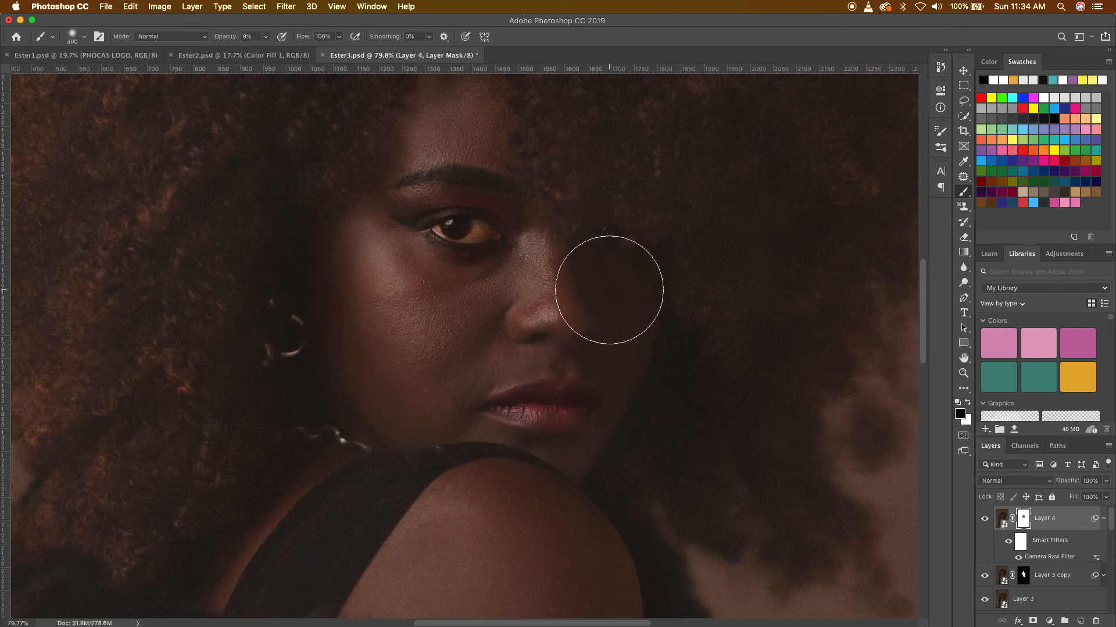
Step: Check the softened grain against the whole portrait and save the document
scroll(501, 264, down, 1)
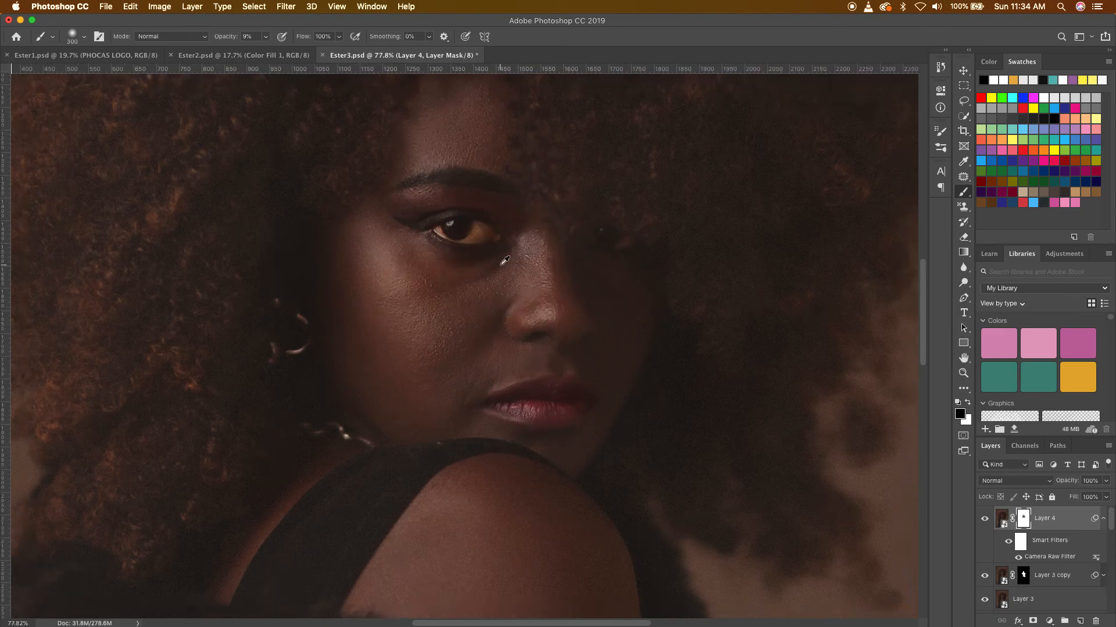
scroll(505, 259, down, 5)
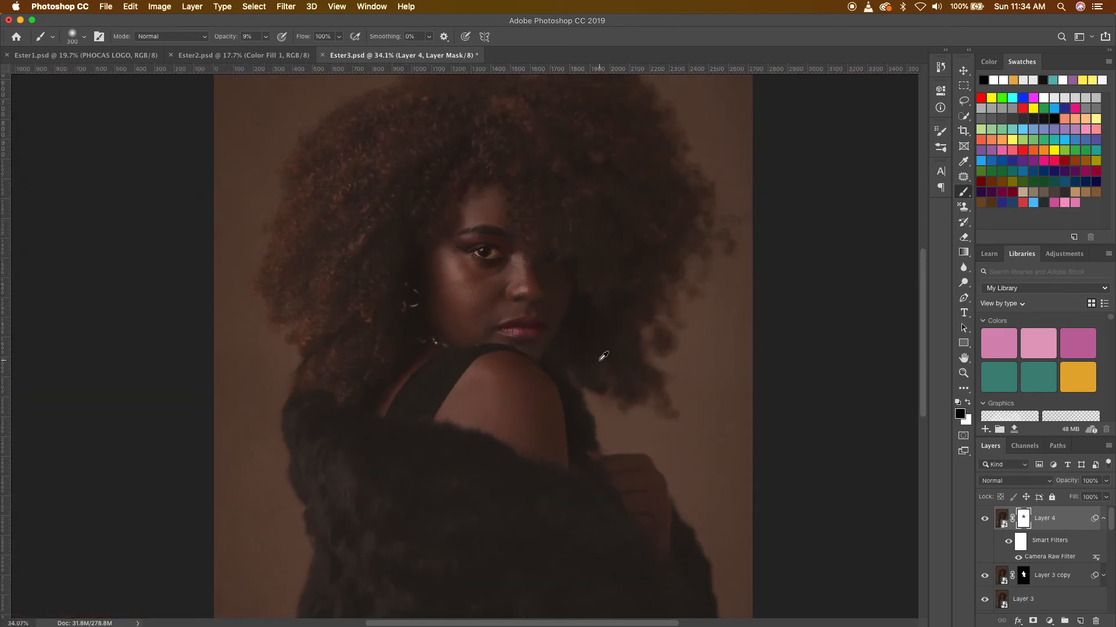
scroll(604, 355, down, 5)
scroll(603, 355, up, 5)
scroll(604, 355, down, 1)
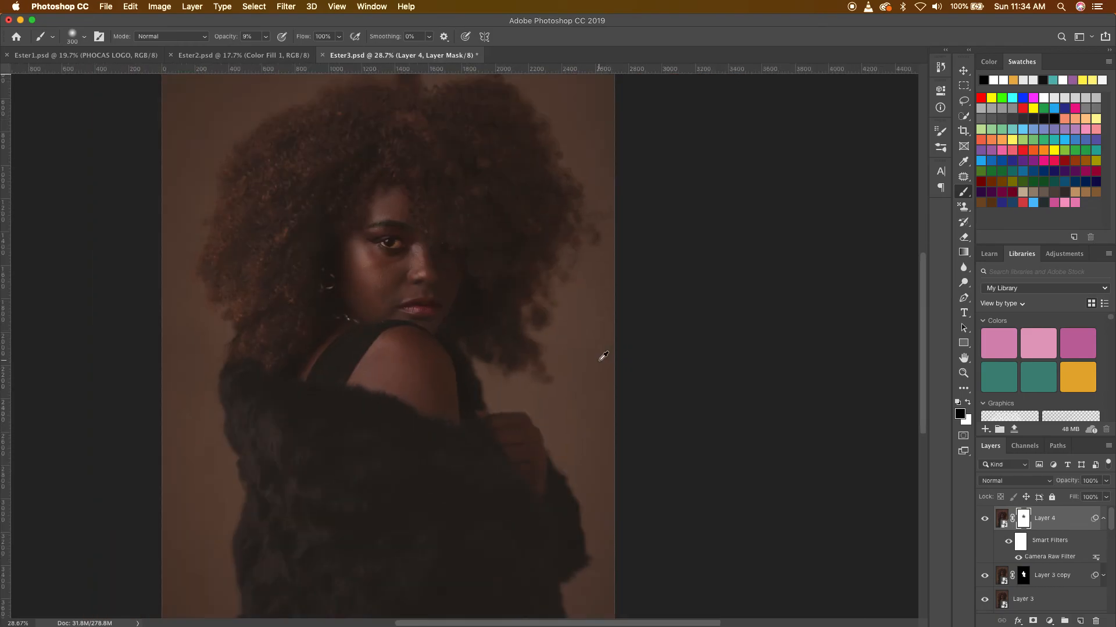
scroll(604, 355, down, 1)
key(super+s)
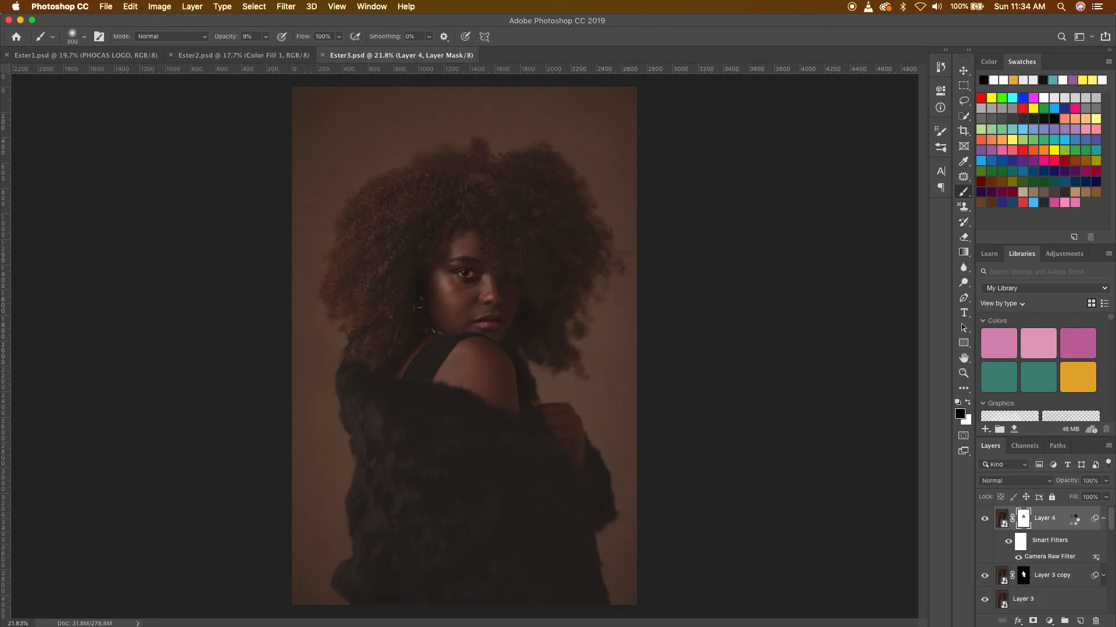
Step: Stamp all visible layers into a new layer above Layer 4 and convert it to a smart object
key(super+alt+shift+e)
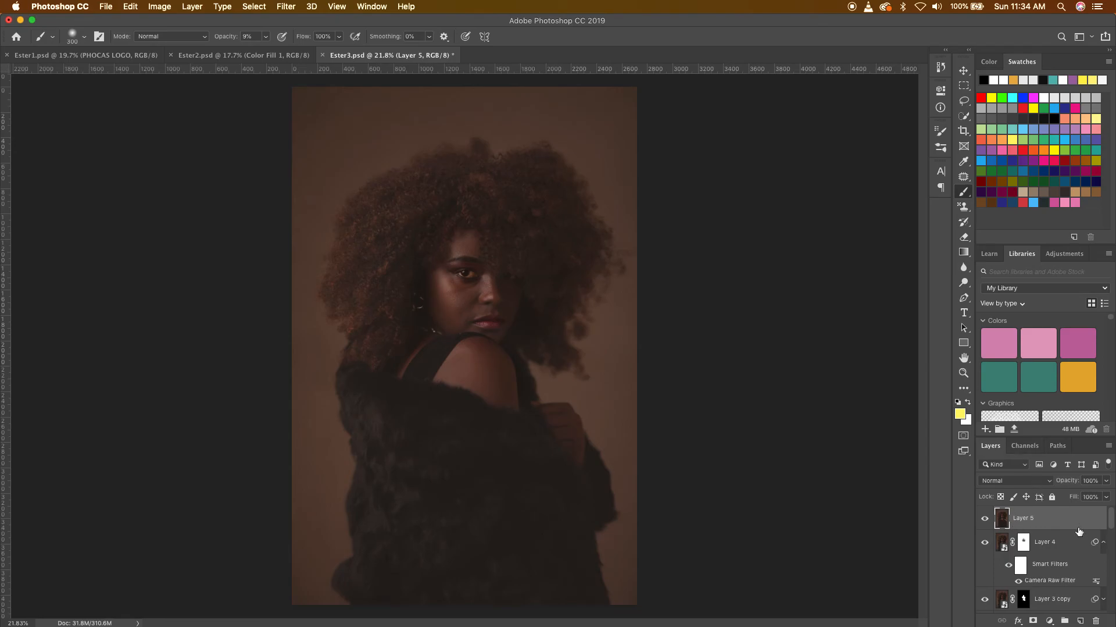
right_click(1076, 528)
click(1078, 529)
right_click(1082, 525)
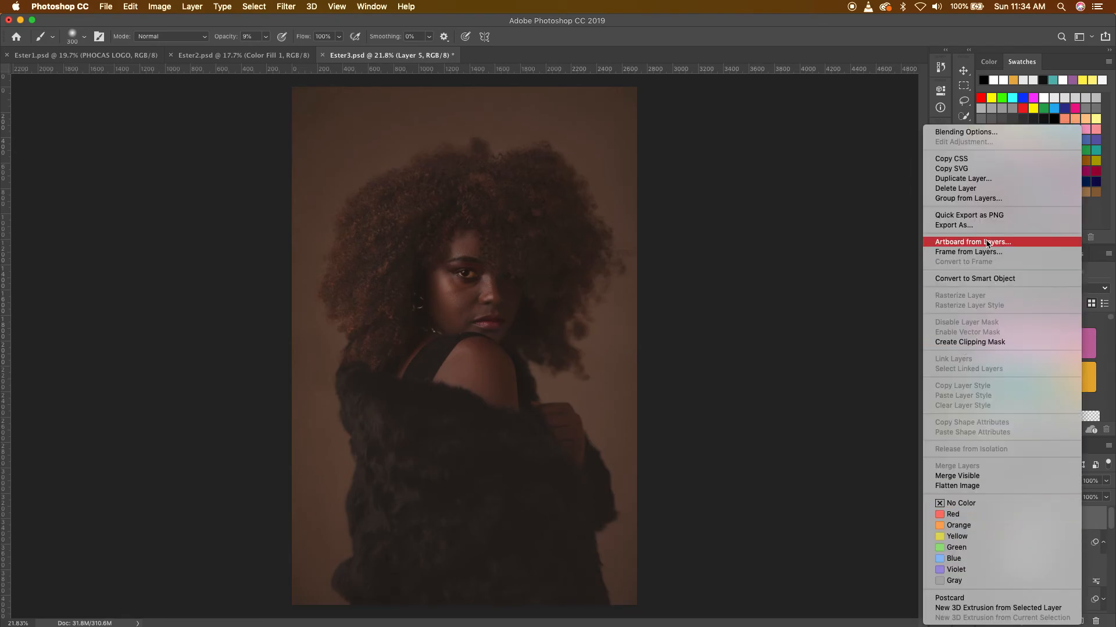
click(978, 278)
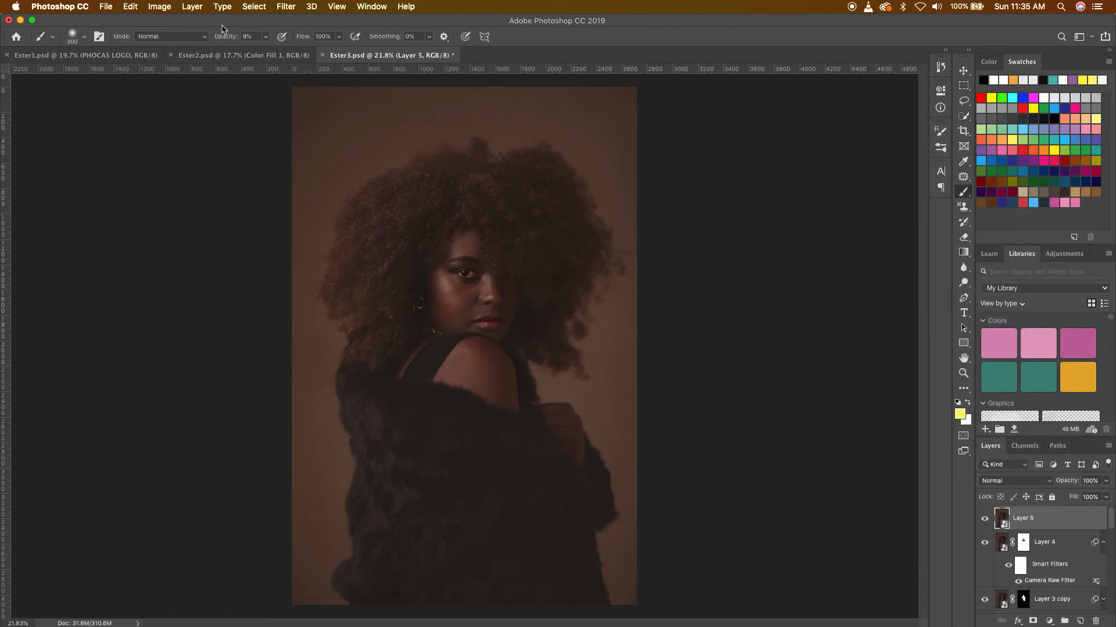
Step: Compare the colour toning of the Ester1.psd, Ester2.psd and Ester3.psd portraits
click(238, 56)
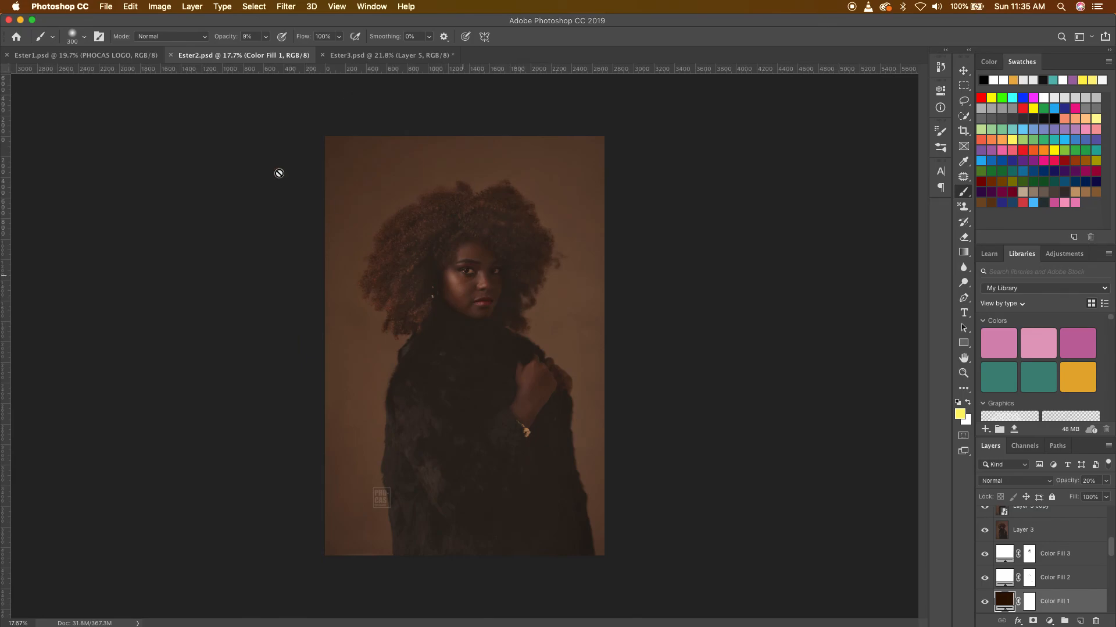
click(124, 55)
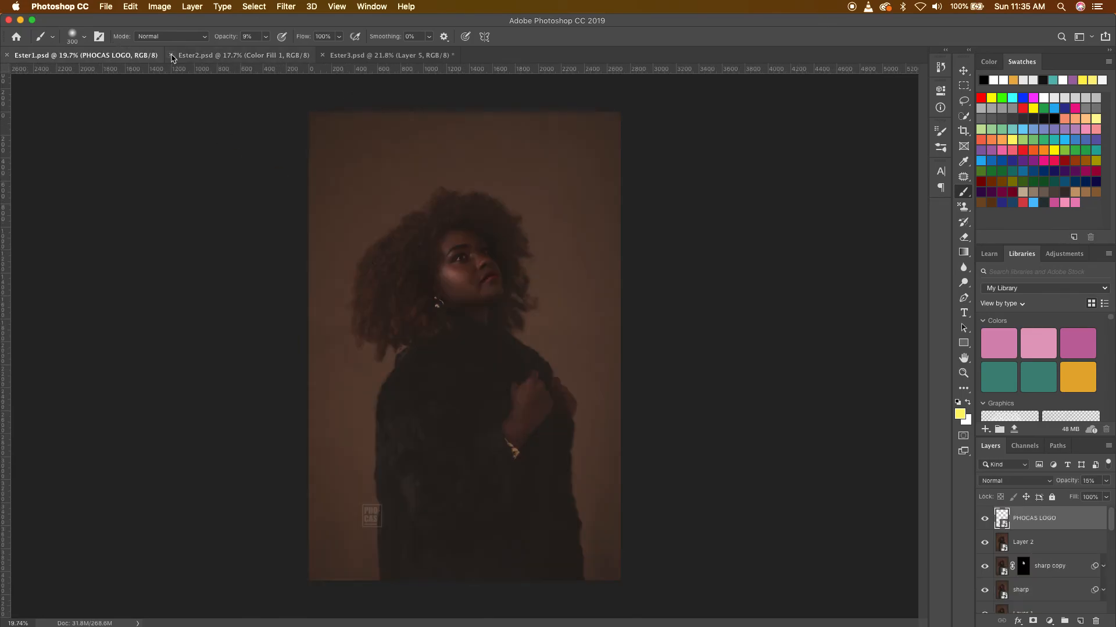
click(201, 59)
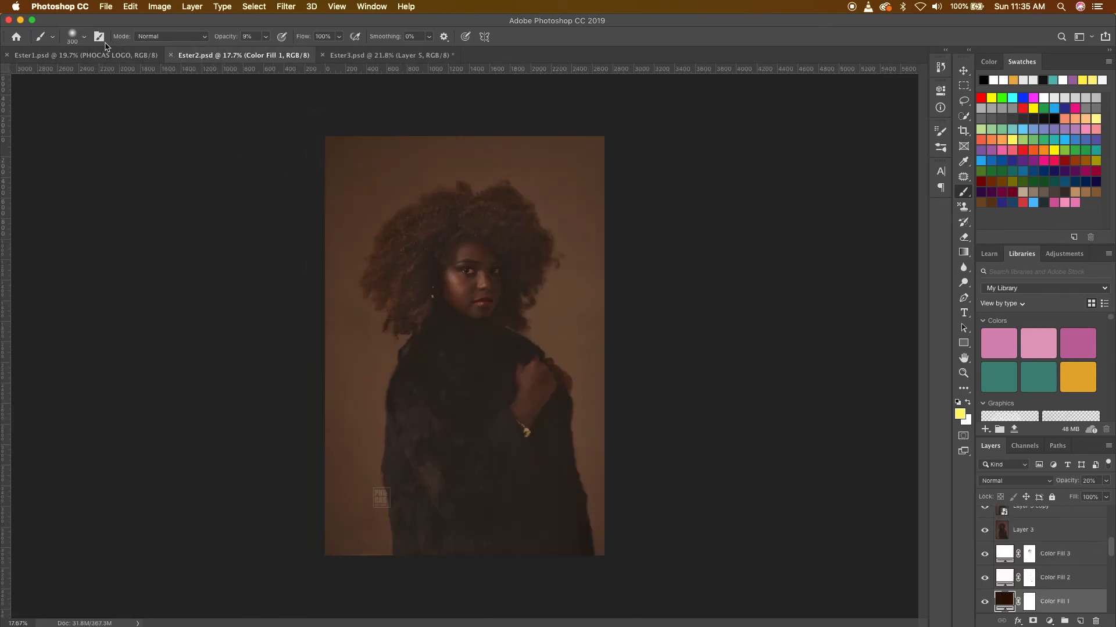
click(143, 57)
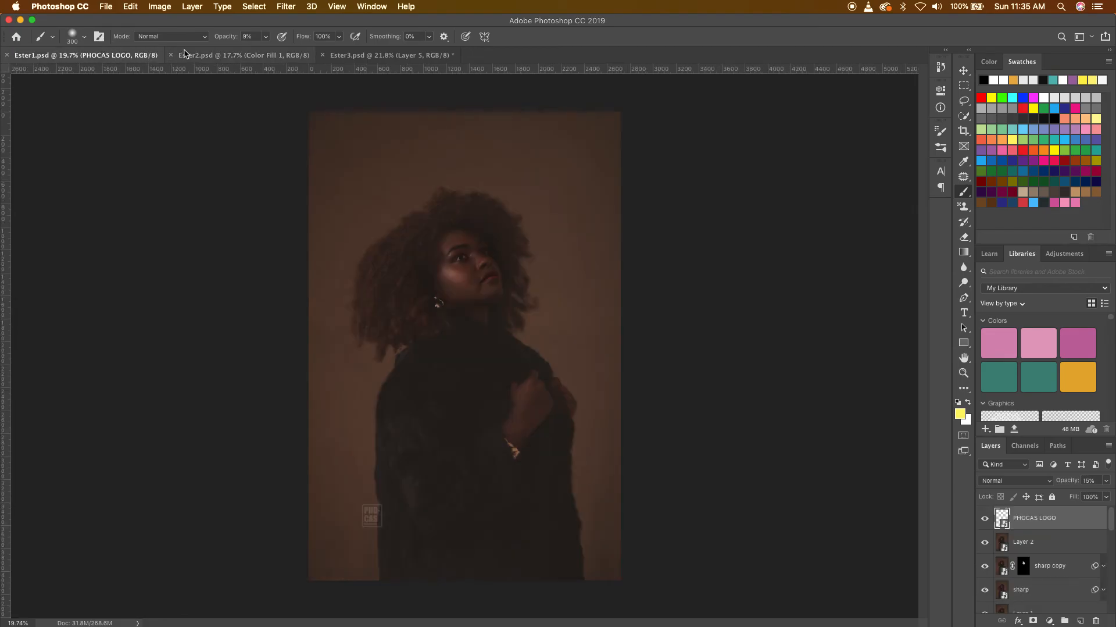
click(231, 57)
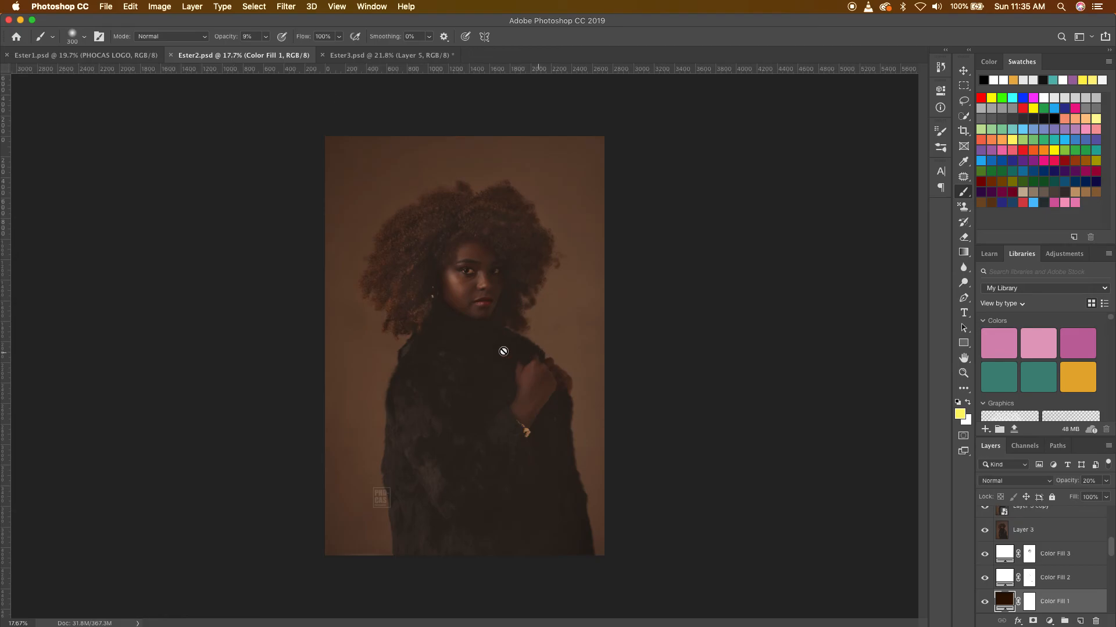
click(124, 55)
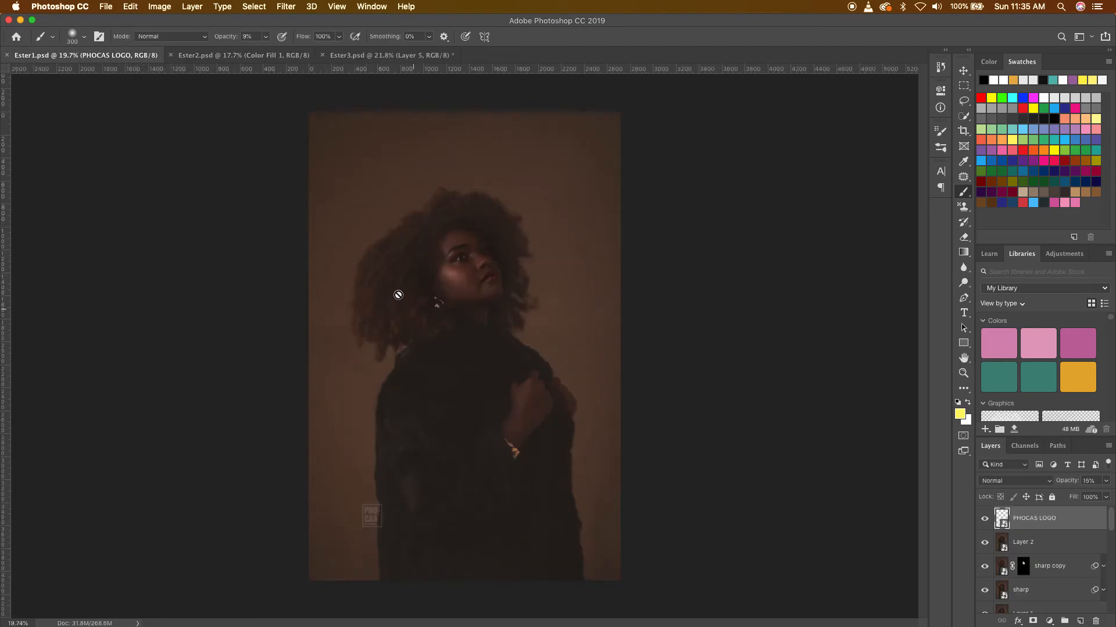
click(244, 56)
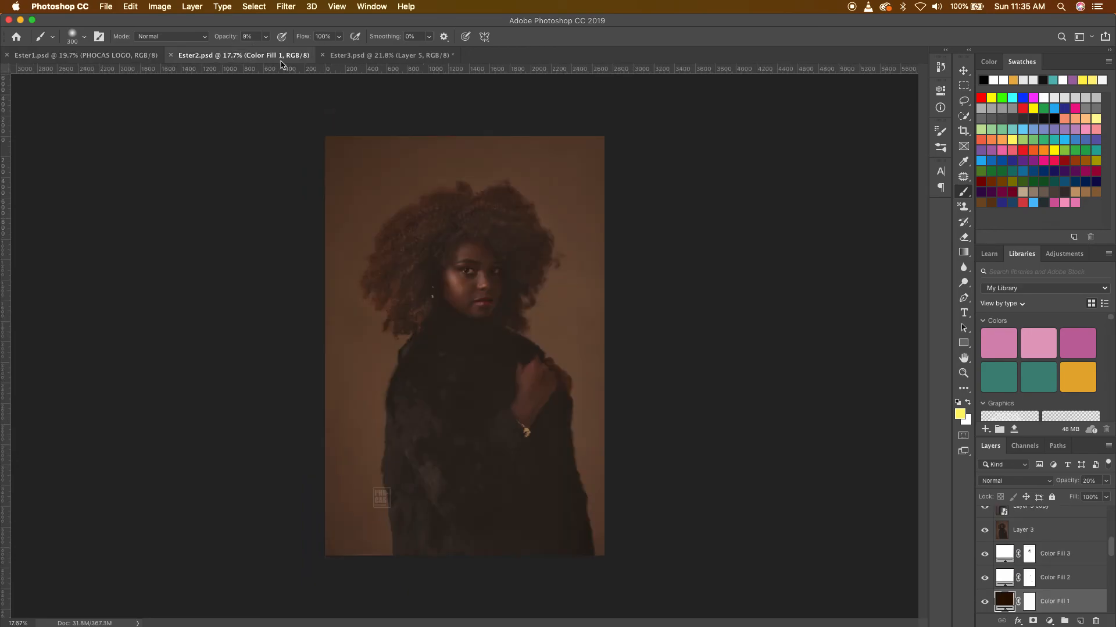
click(368, 56)
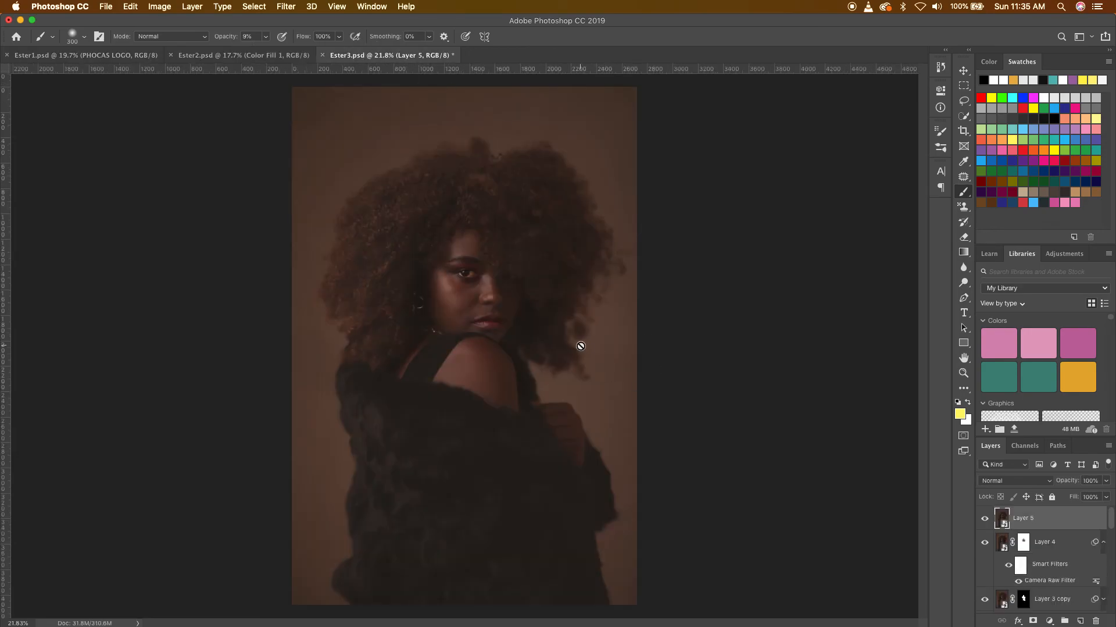
Step: Apply a Camera Raw filter to Layer 5 with Temperature +5 and Vibrance +10, checking the before and after views
scroll(583, 344, down, 2)
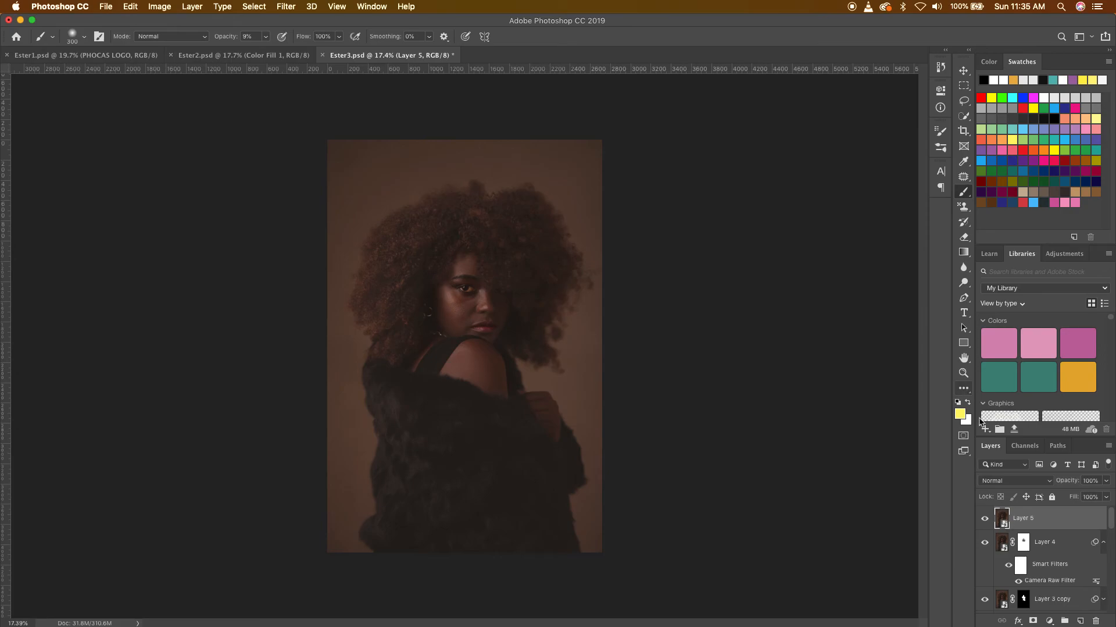
click(286, 7)
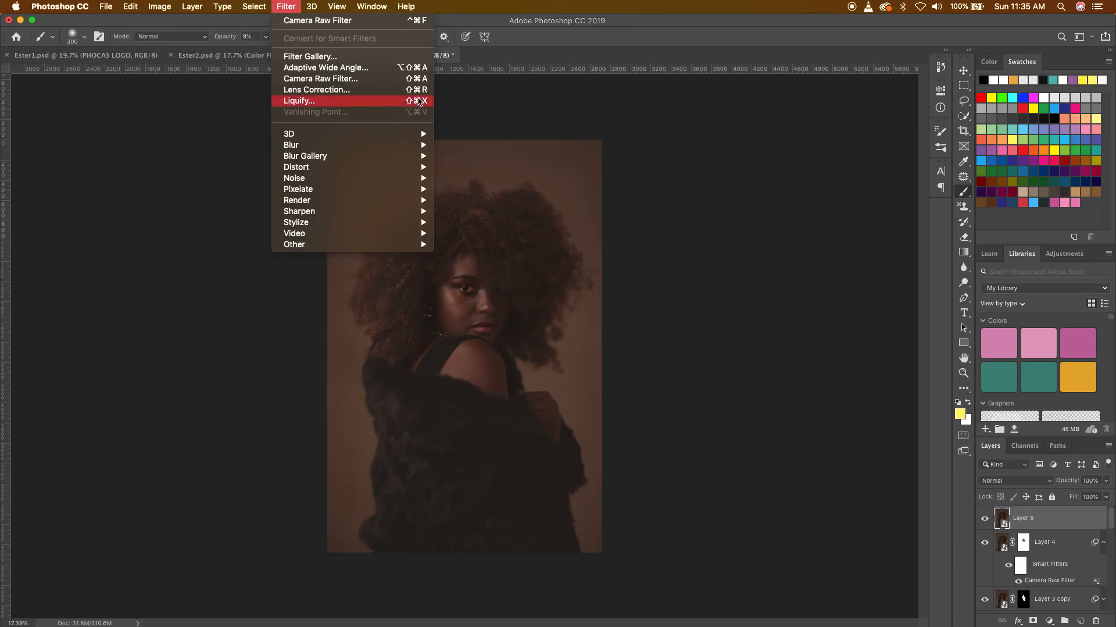
click(391, 79)
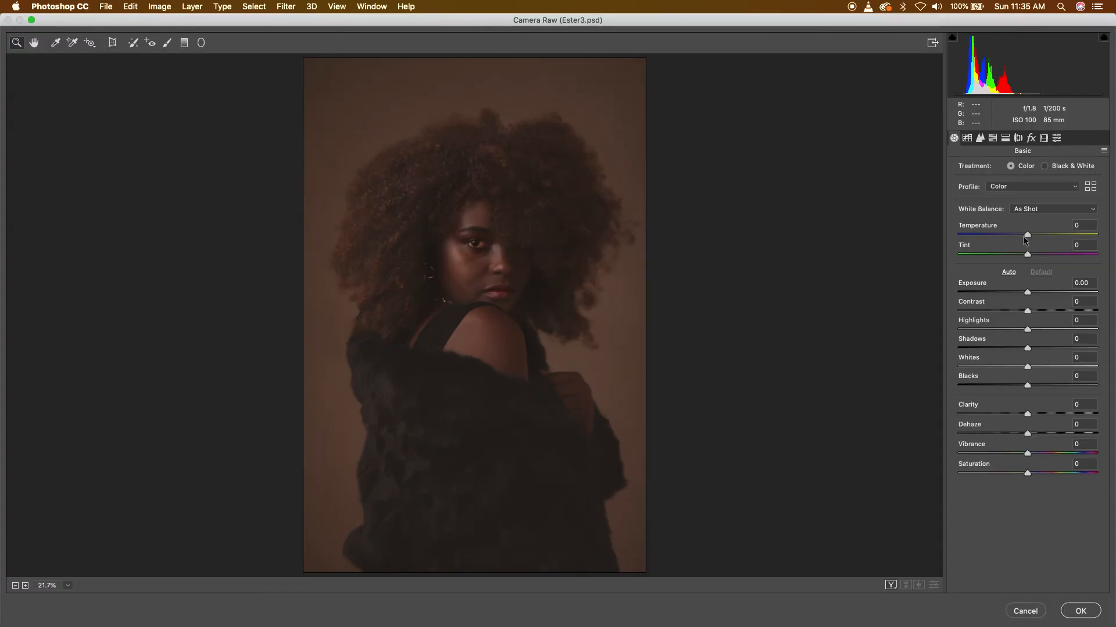
drag(1027, 235, 1030, 235)
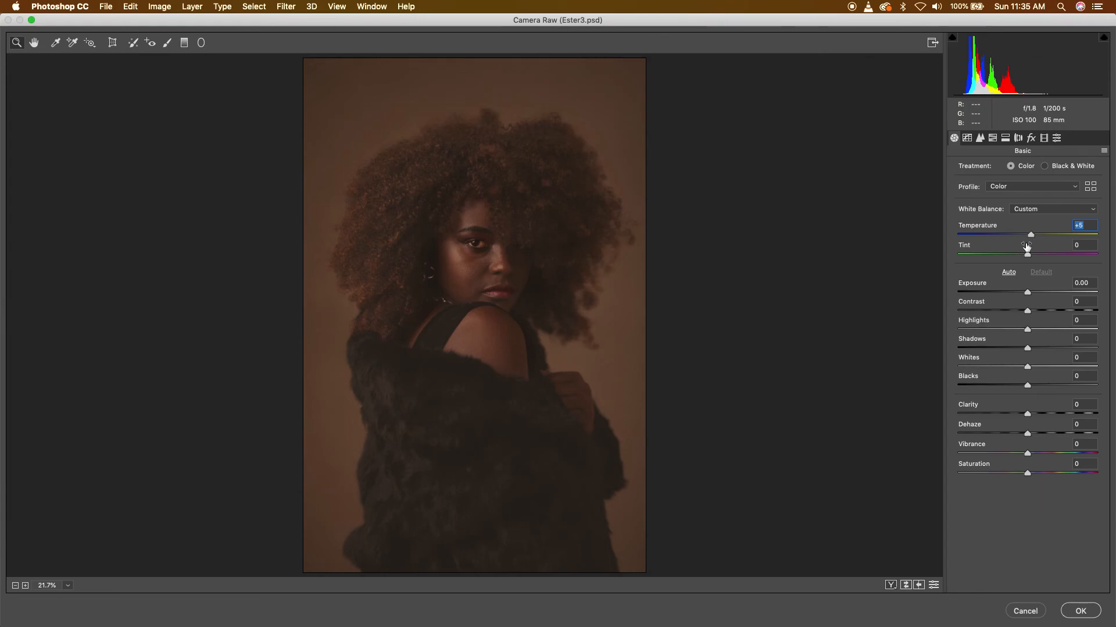
drag(1030, 454, 1037, 457)
click(890, 585)
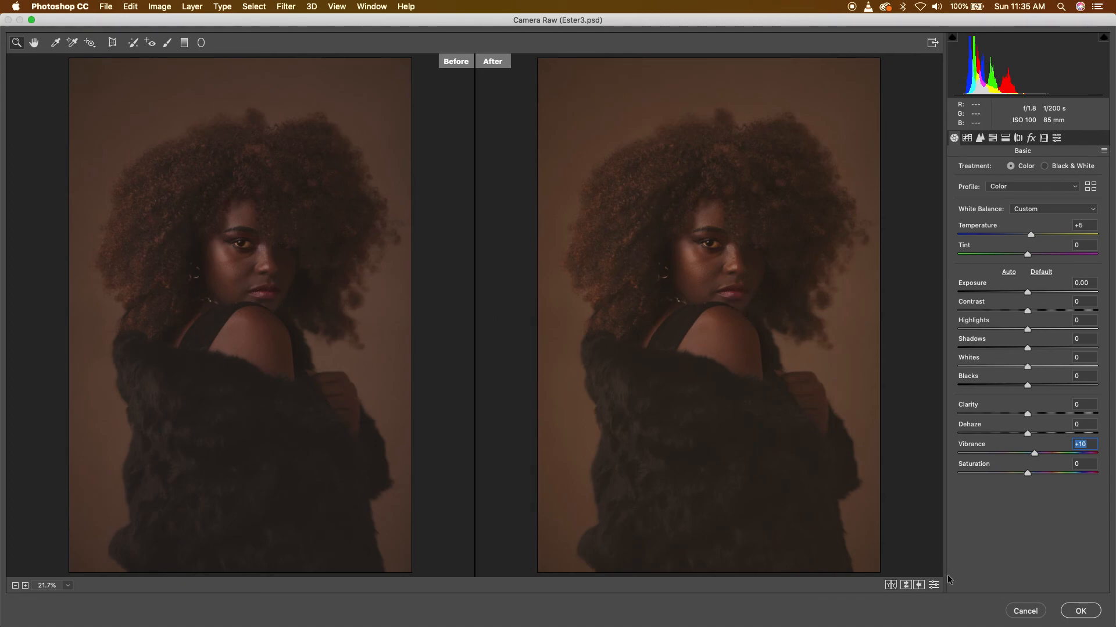
click(1081, 611)
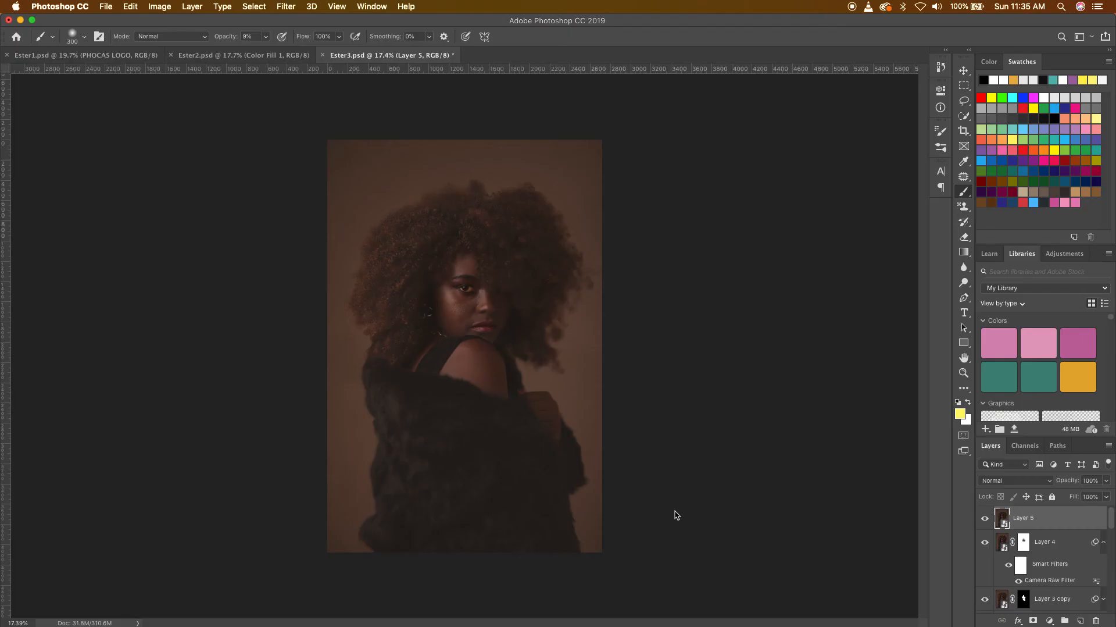
Step: Compare the warmed Ester3.psd portrait repeatedly with Ester2.psd to judge how well their tones match
click(294, 56)
click(383, 55)
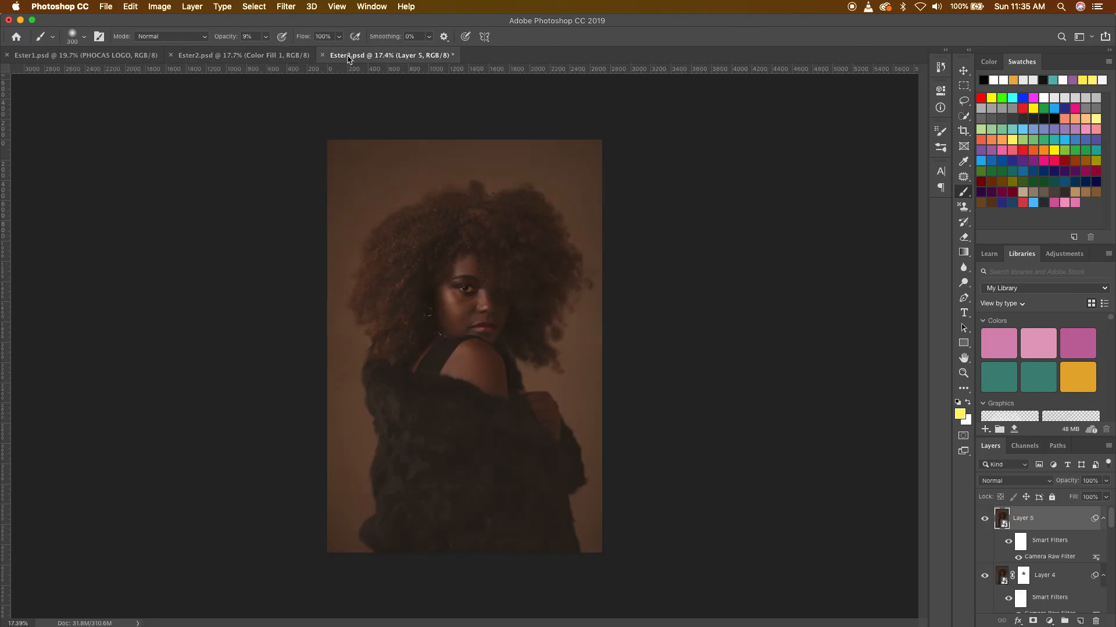
click(278, 56)
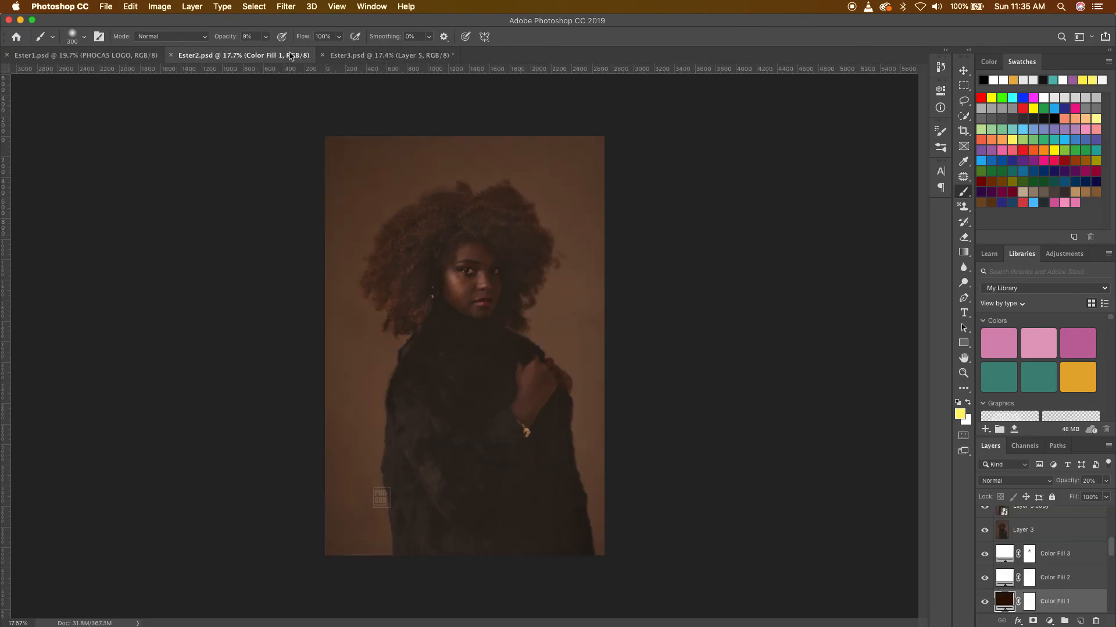
click(356, 55)
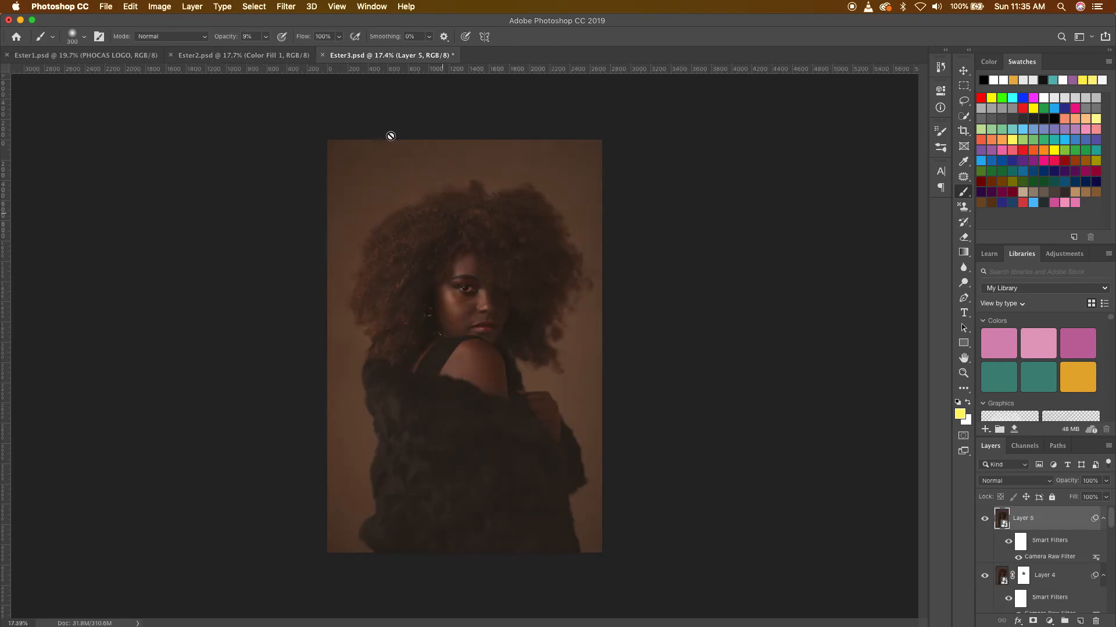
click(297, 55)
click(360, 56)
click(273, 56)
click(375, 56)
Step: Reopen Layer 5's Camera Raw filter, try a slight darkening point on the RGB tone curve, and remove that point
double_click(1044, 557)
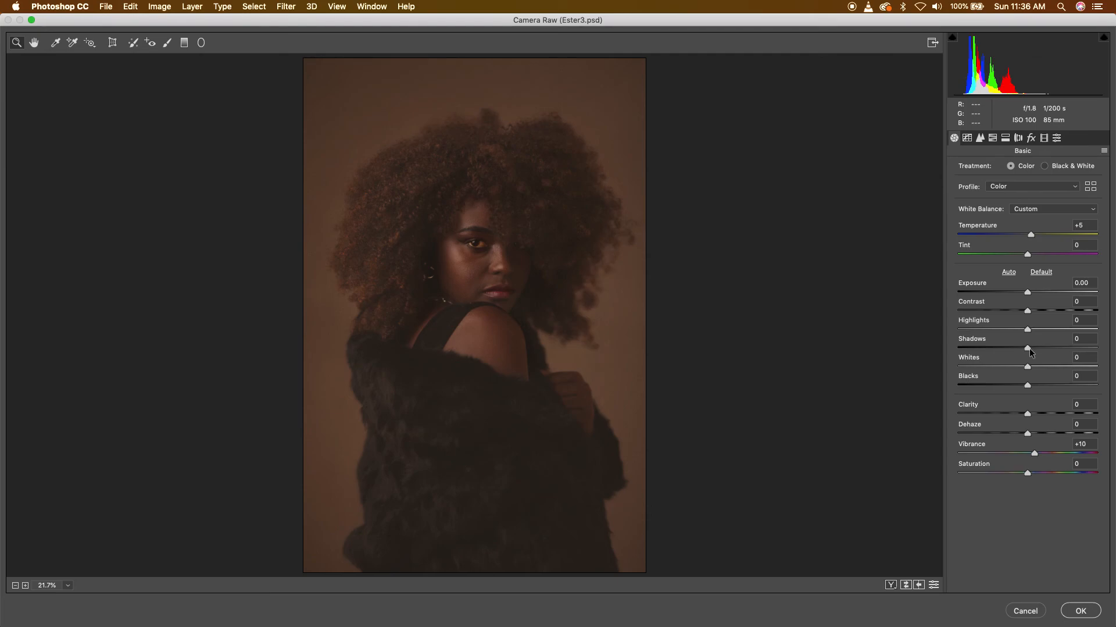
mouse_move(1028, 349)
mouse_down()
mouse_move(1062, 351)
mouse_move(1030, 347)
mouse_up()
click(981, 138)
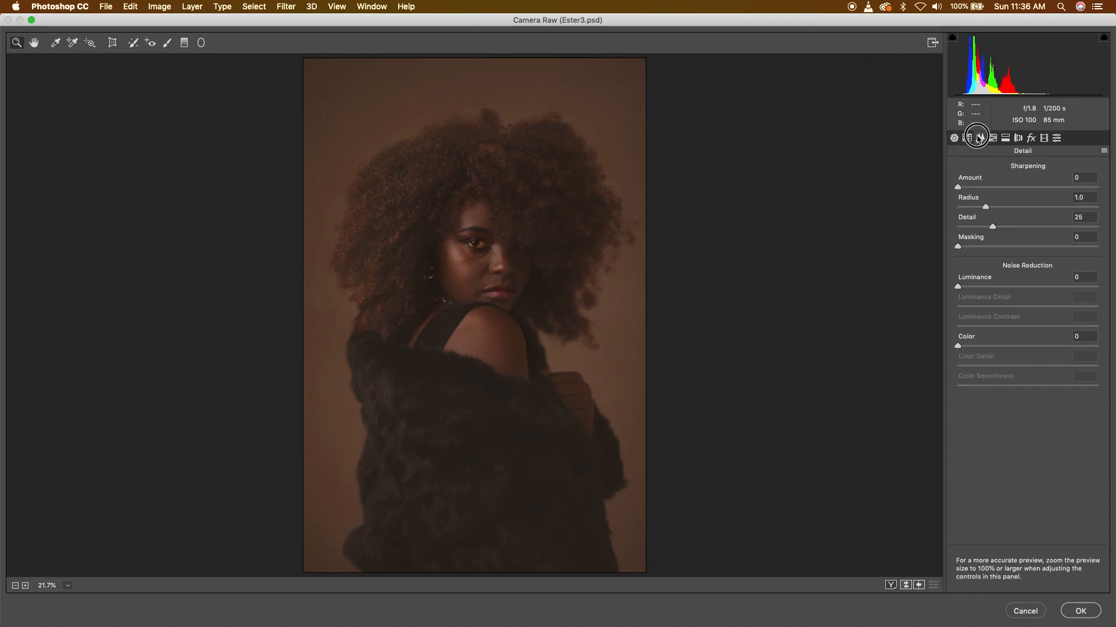
click(967, 137)
drag(993, 334, 995, 331)
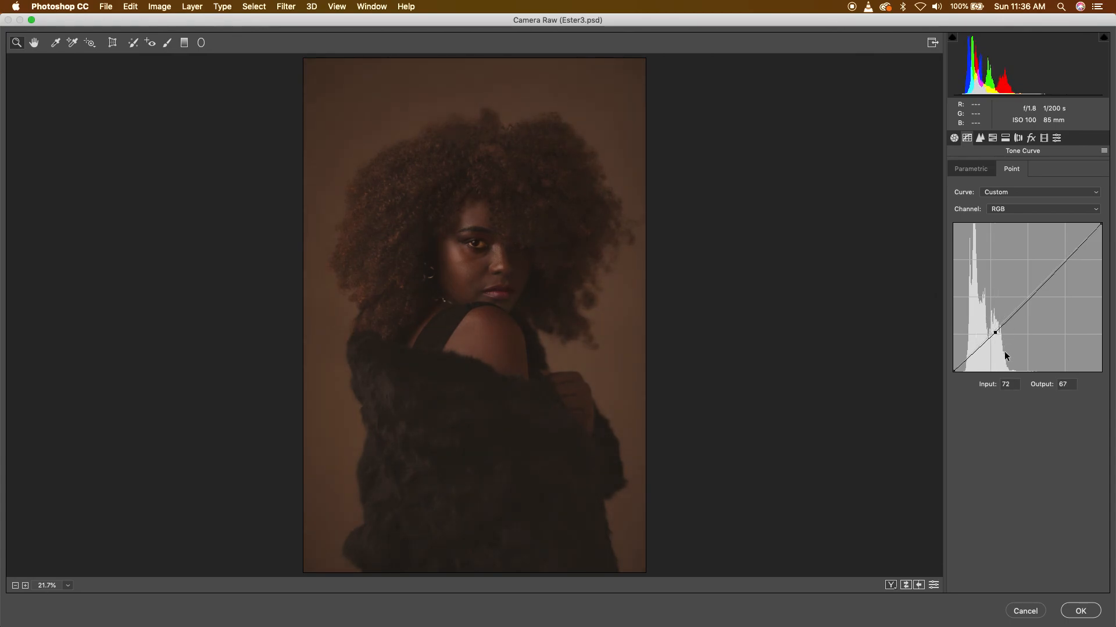
key(Delete)
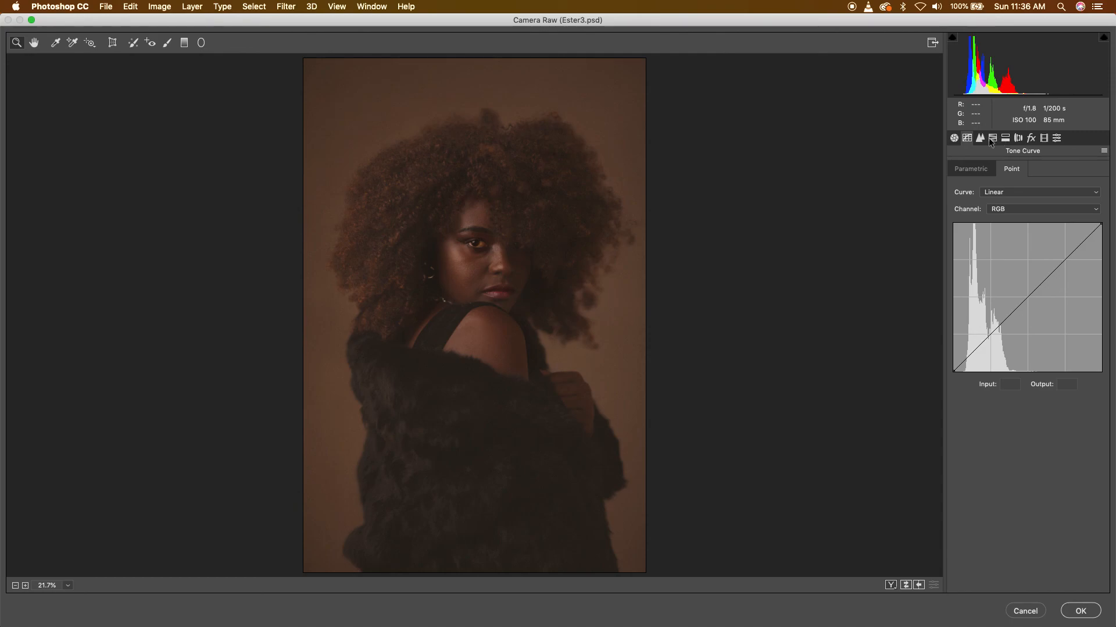
Step: Try Contrast, Highlights +1 and Shadows +5 in the Camera Raw filter against the before view, and discard the adjustments
click(955, 138)
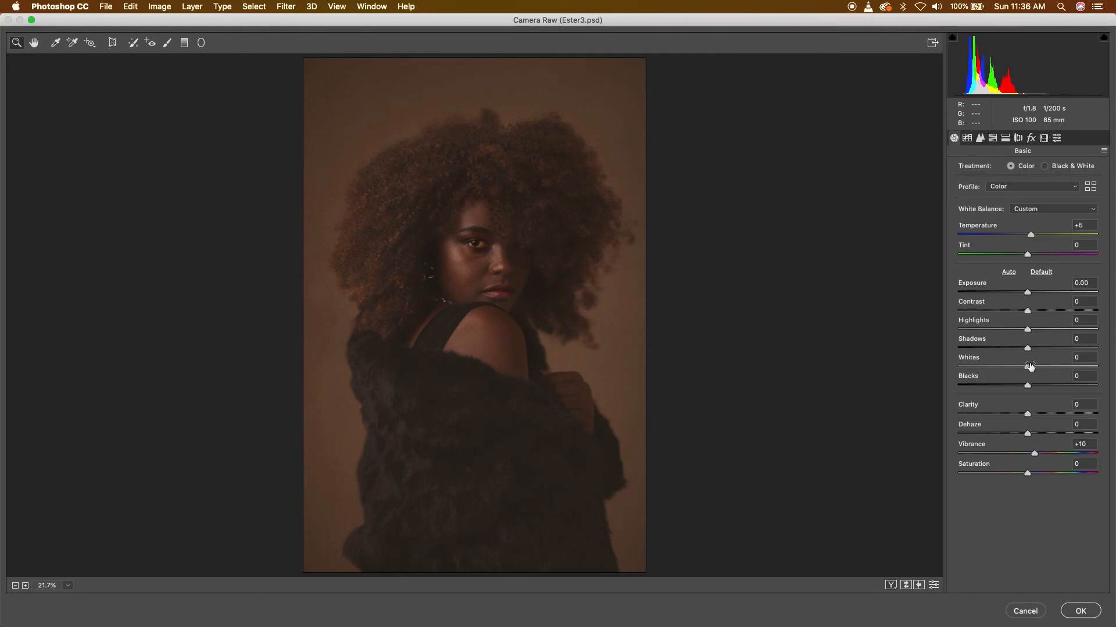
drag(1029, 309, 1039, 311)
double_click(1037, 310)
mouse_move(1030, 329)
mouse_down()
mouse_move(1030, 368)
mouse_move(1034, 351)
mouse_up()
click(891, 584)
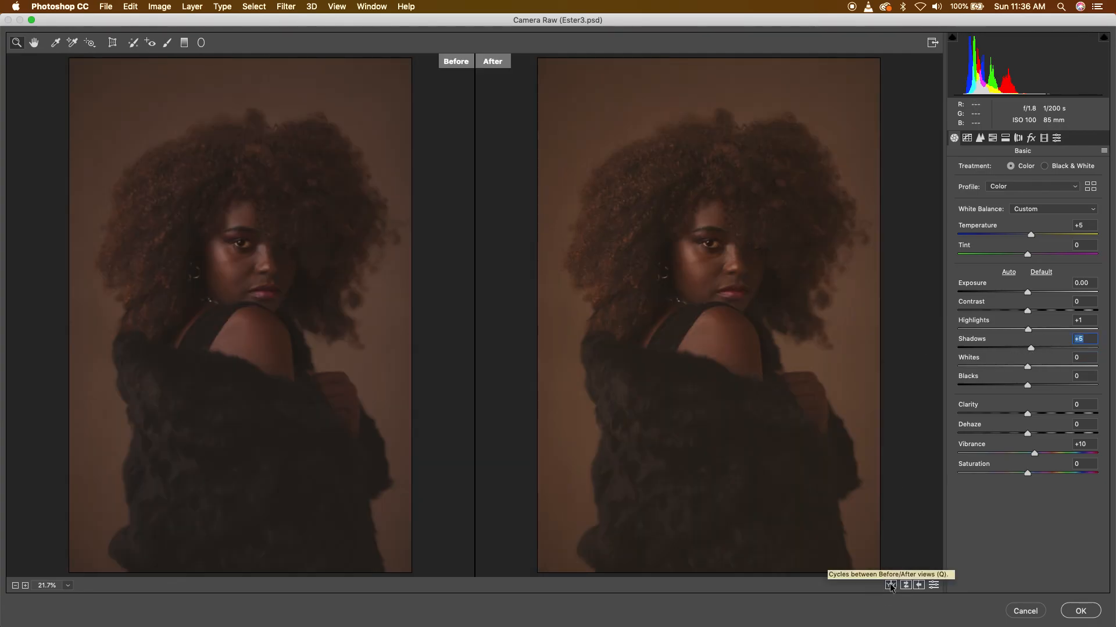
click(1033, 348)
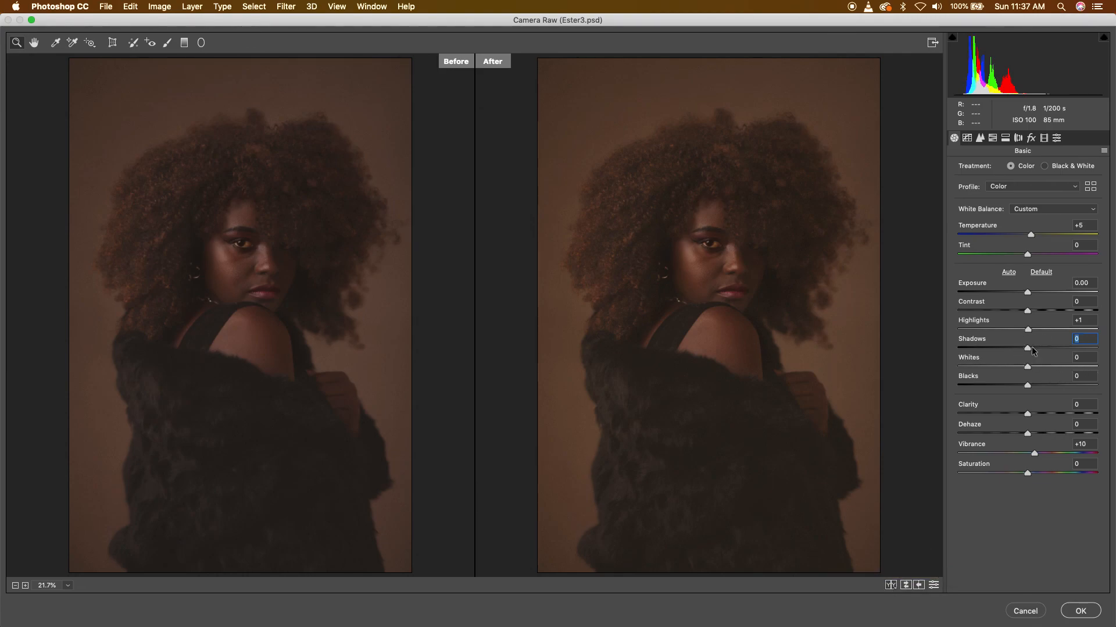
click(1029, 329)
click(1037, 612)
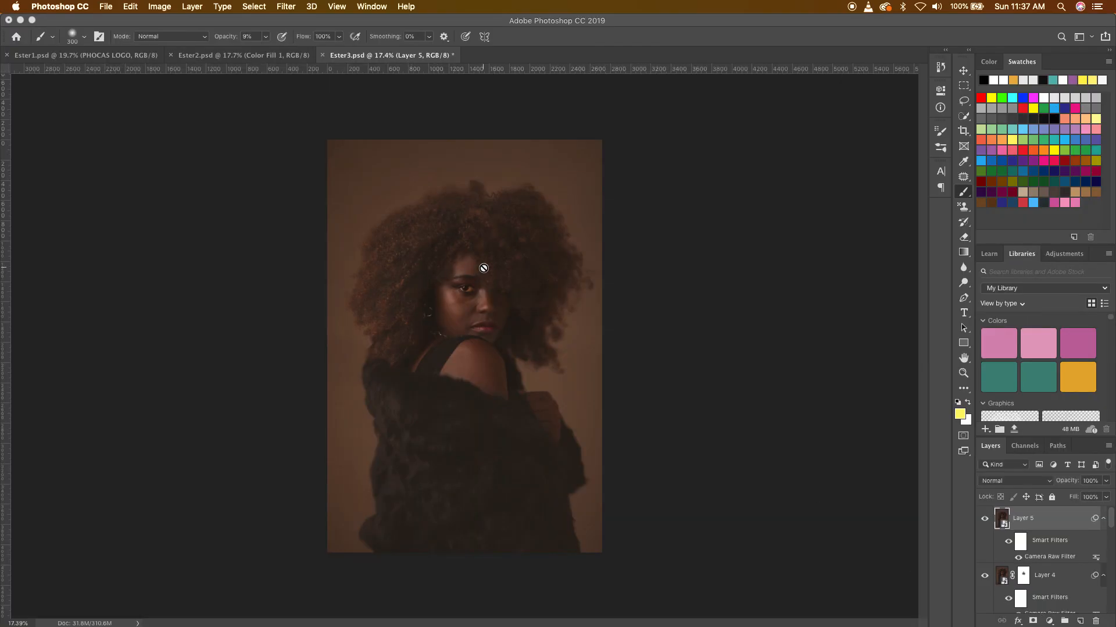
Step: Save Ester3.psd and collapse the smart filter lists of Layer 5 and Layer 4
key(super+s)
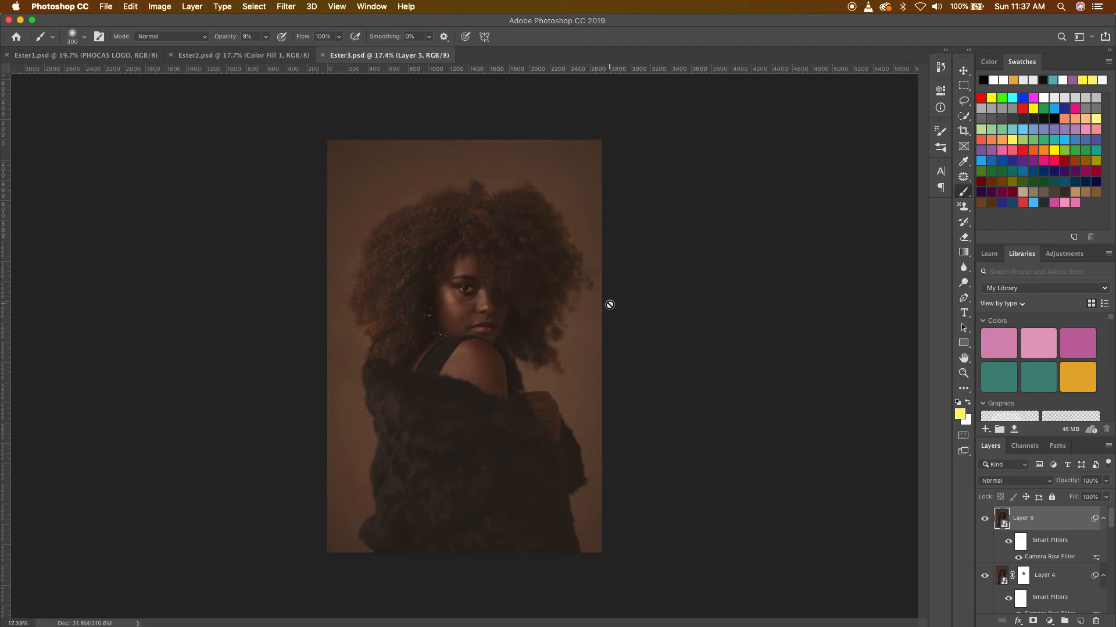
click(1103, 517)
click(1102, 540)
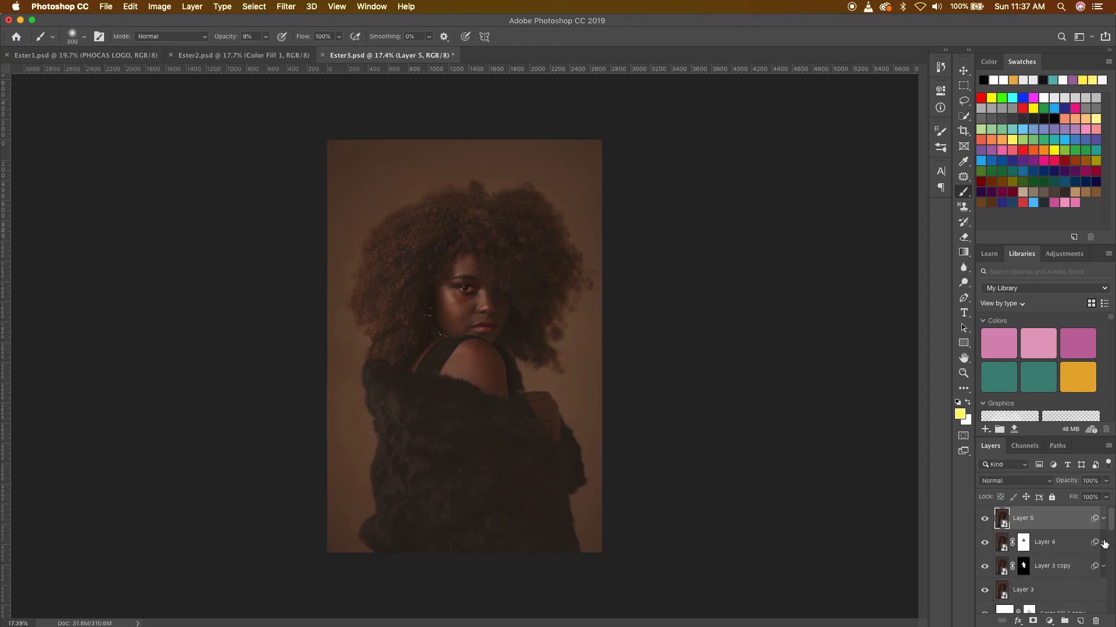
Step: Compare the original Layer 0 alone with the full retouched layer stack, both on the whole portrait and close up
scroll(1099, 543, down, 5)
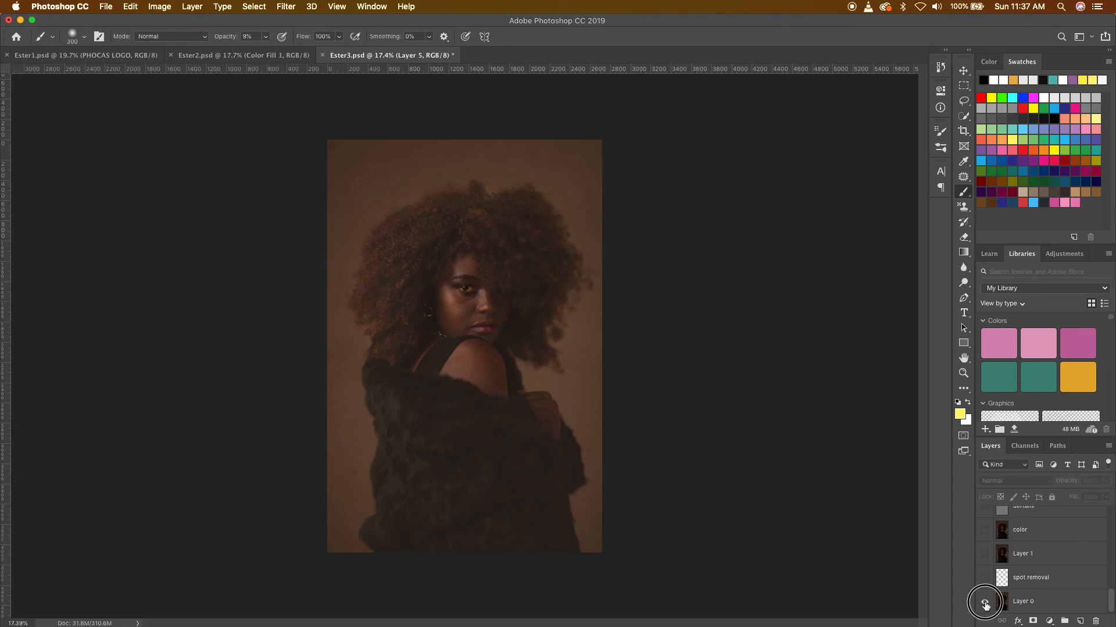
alt+click(985, 603)
alt+click(984, 603)
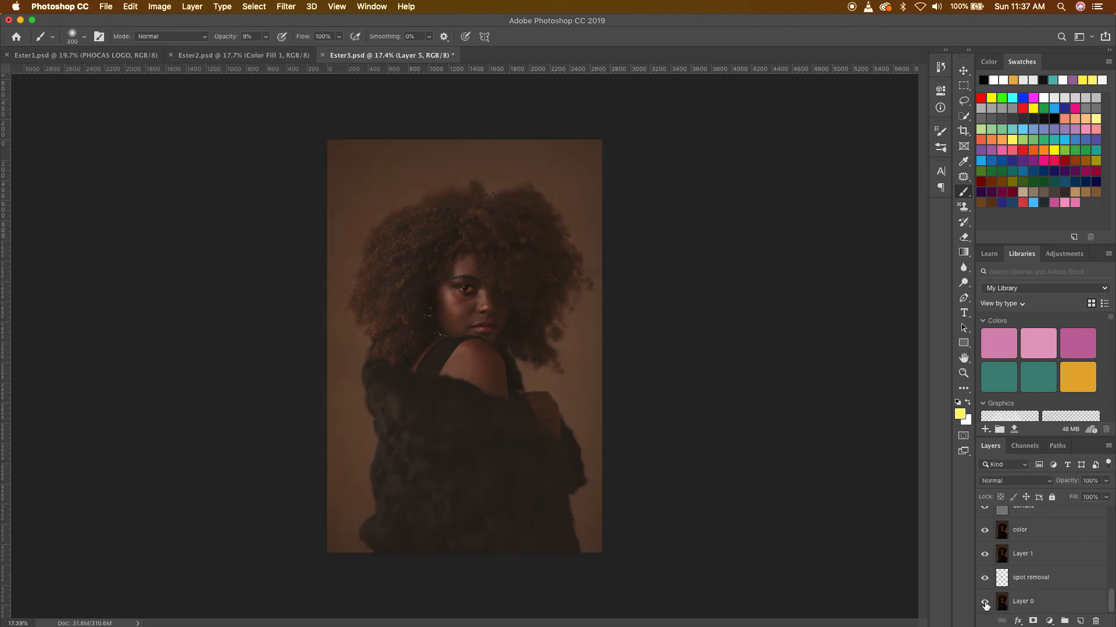
alt+click(984, 602)
alt+click(985, 603)
scroll(474, 276, up, 4)
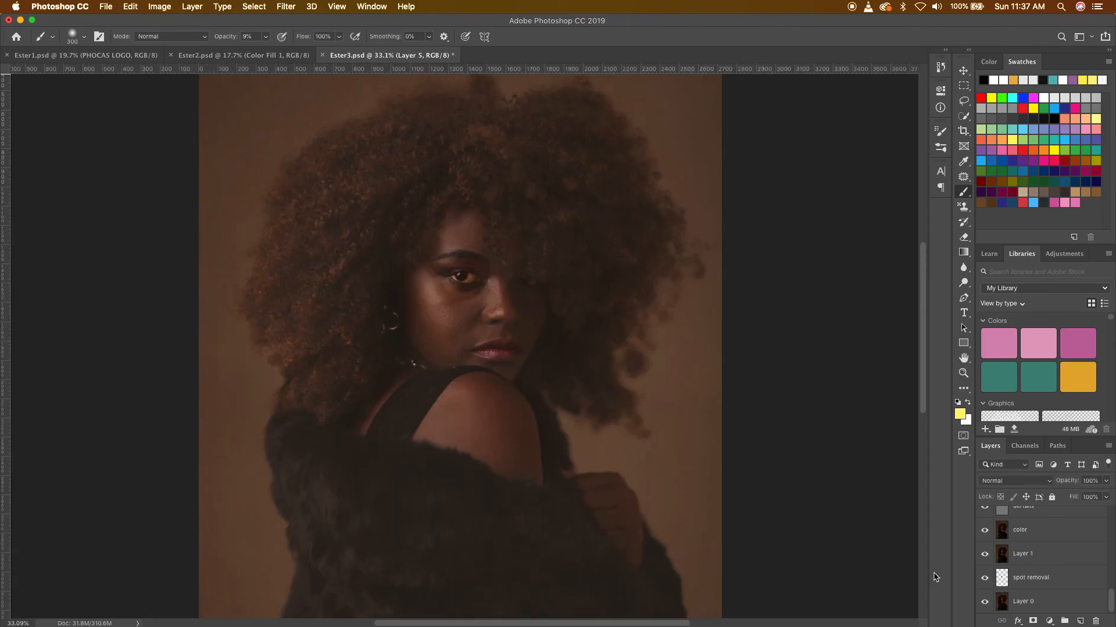
alt+click(985, 603)
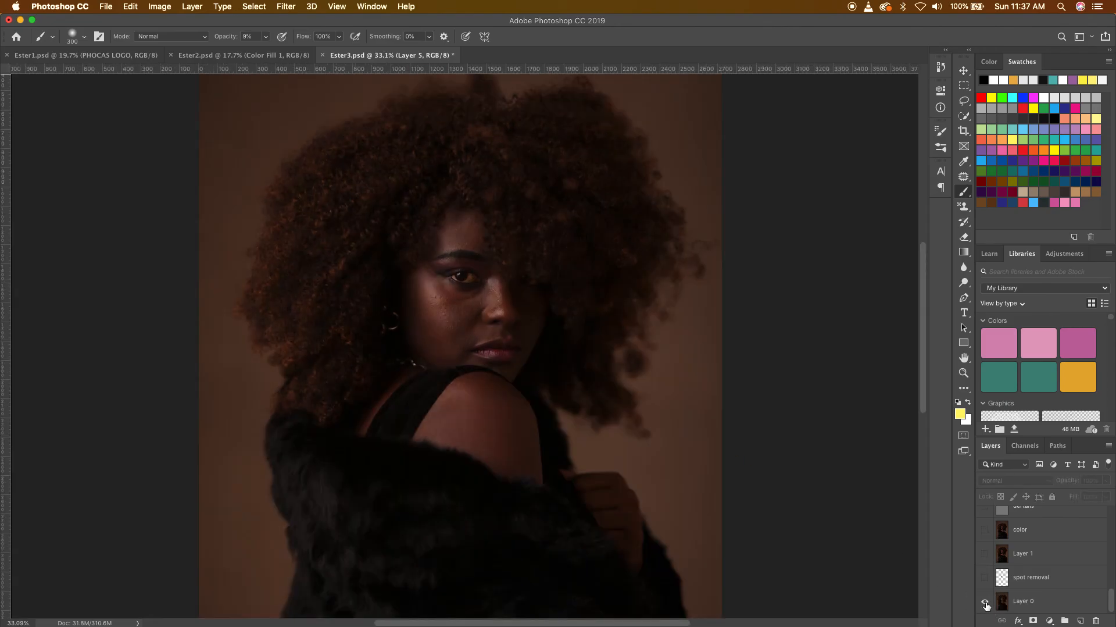
alt+click(984, 603)
alt+click(984, 603)
alt+click(985, 603)
scroll(553, 387, down, 4)
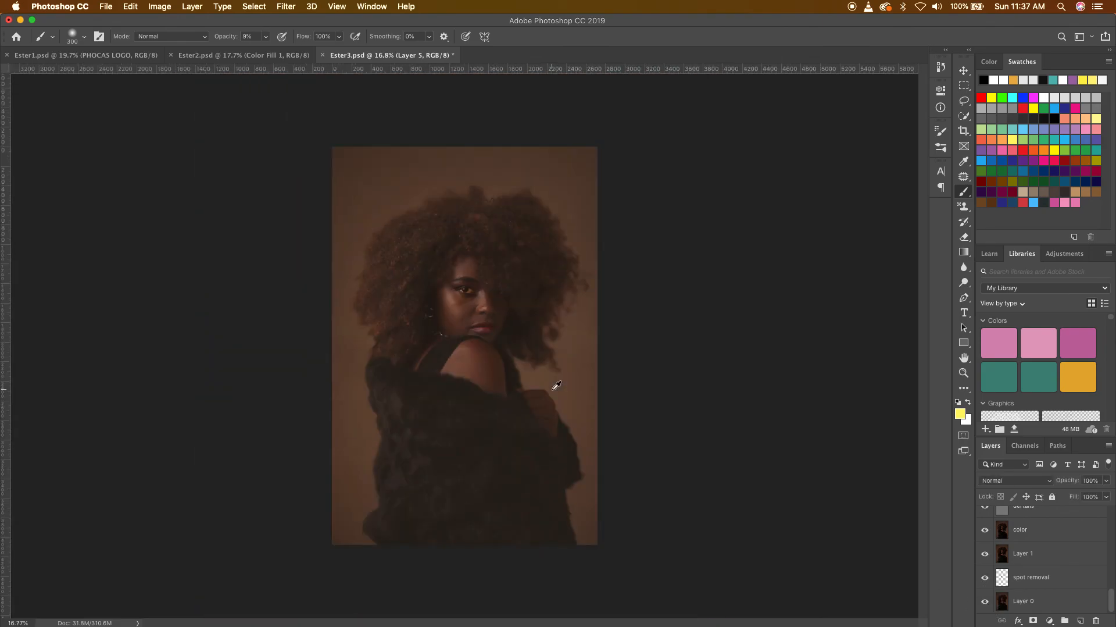
scroll(543, 356, down, 1)
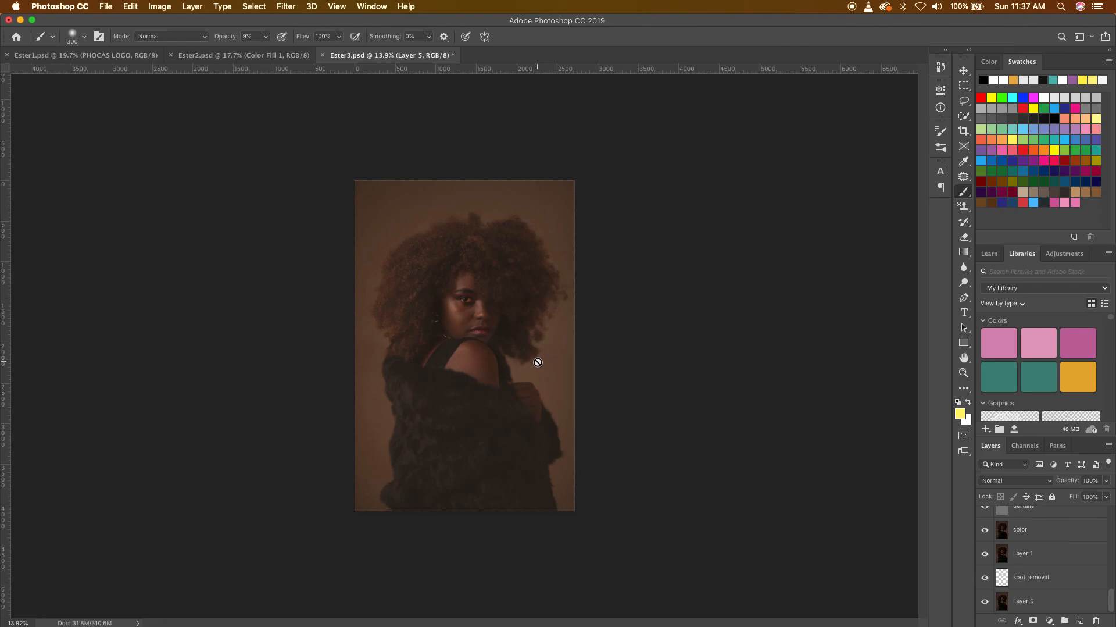
scroll(538, 356, up, 2)
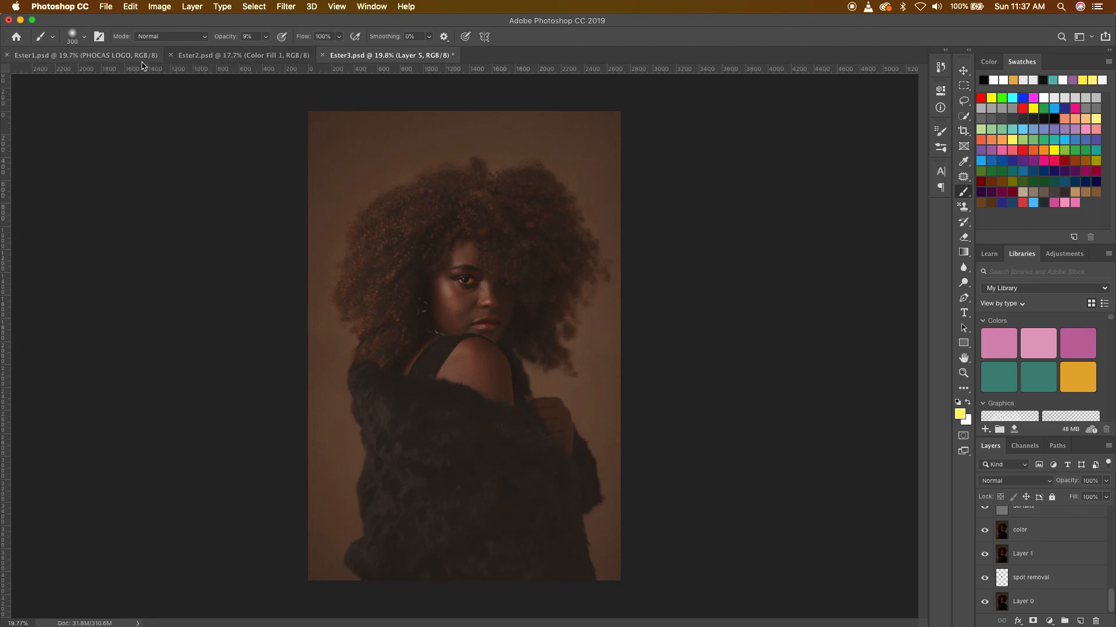
Step: Compare the finished toning of Ester3.psd with the Ester1.psd and Ester2.psd portraits
click(114, 55)
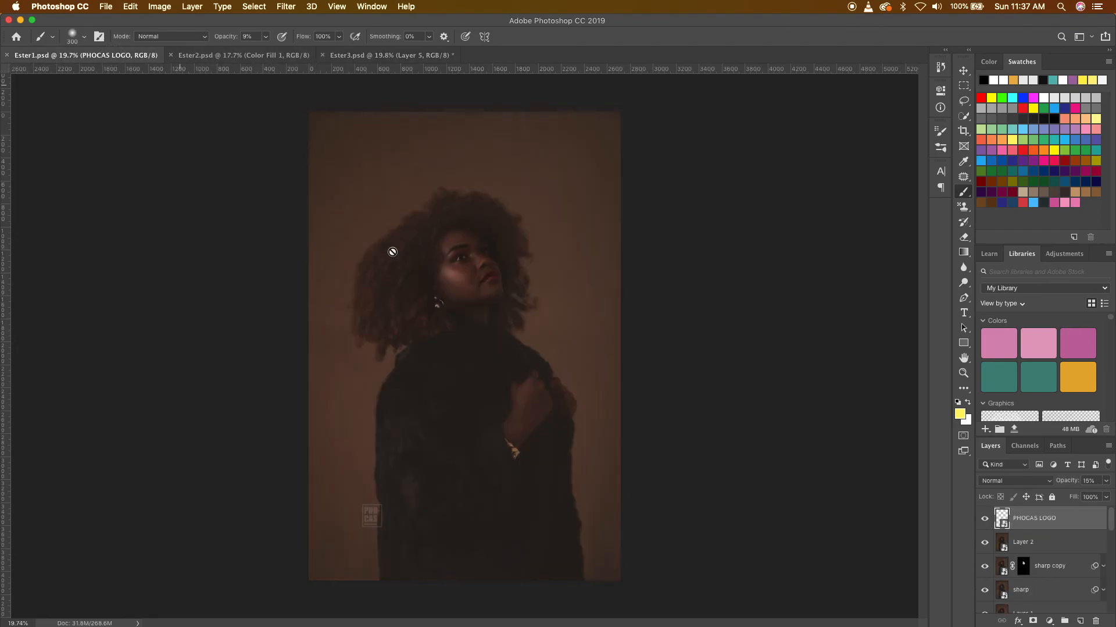
click(244, 55)
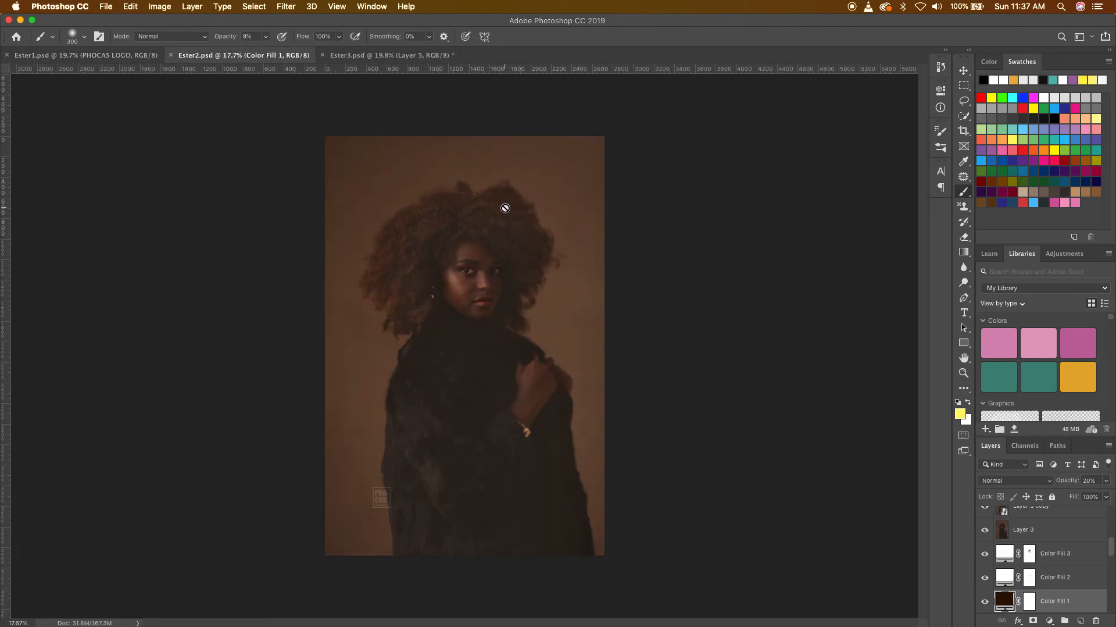
click(125, 57)
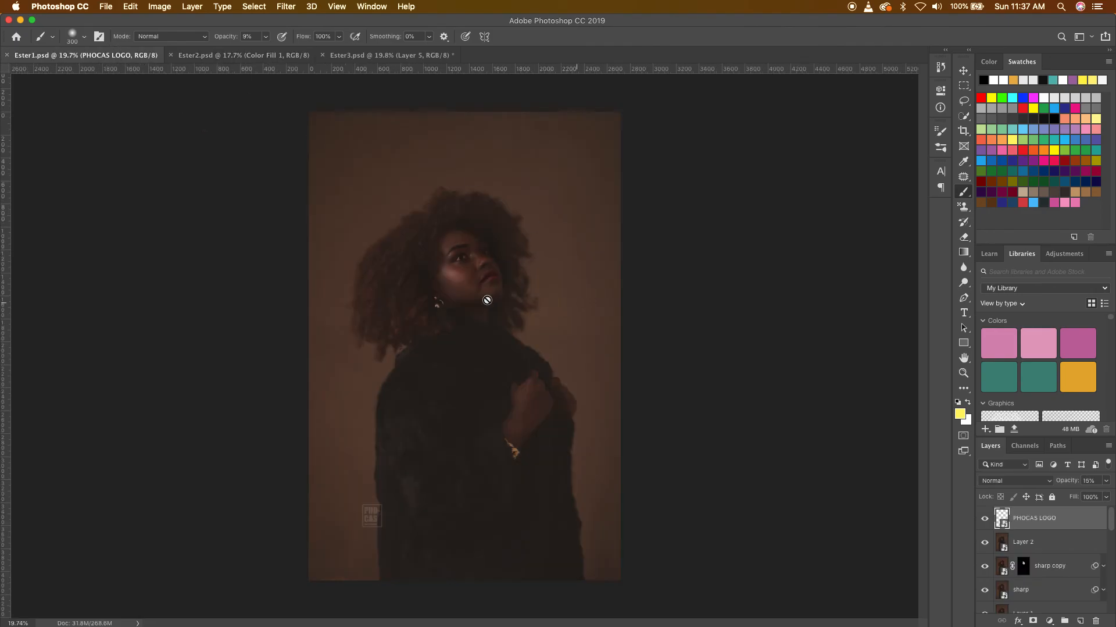
click(255, 55)
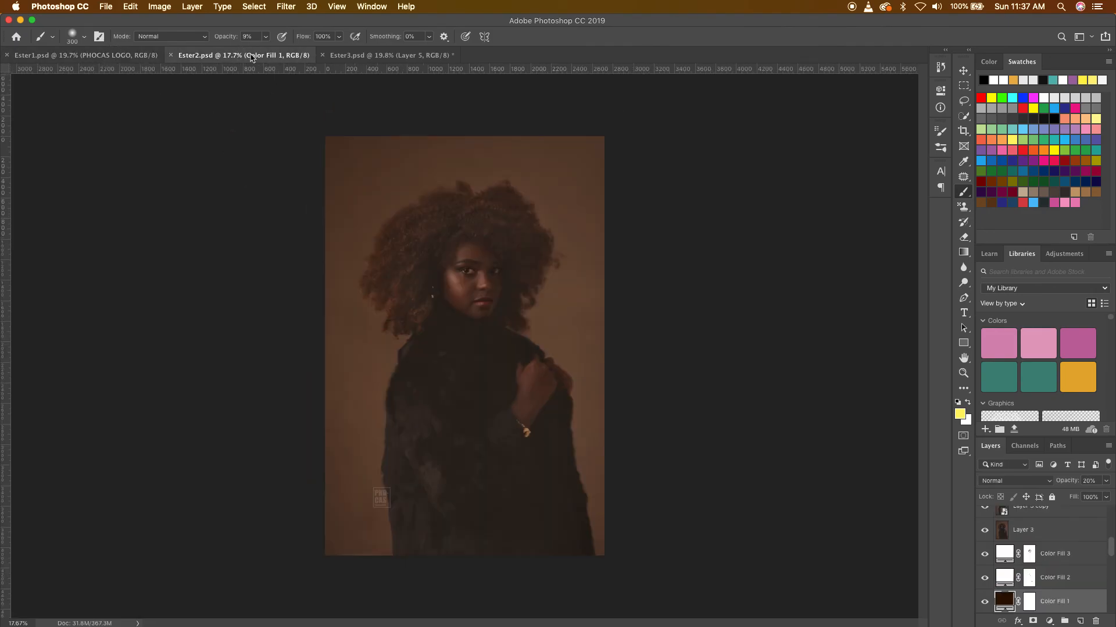
click(365, 54)
click(215, 58)
click(353, 56)
click(273, 55)
click(356, 55)
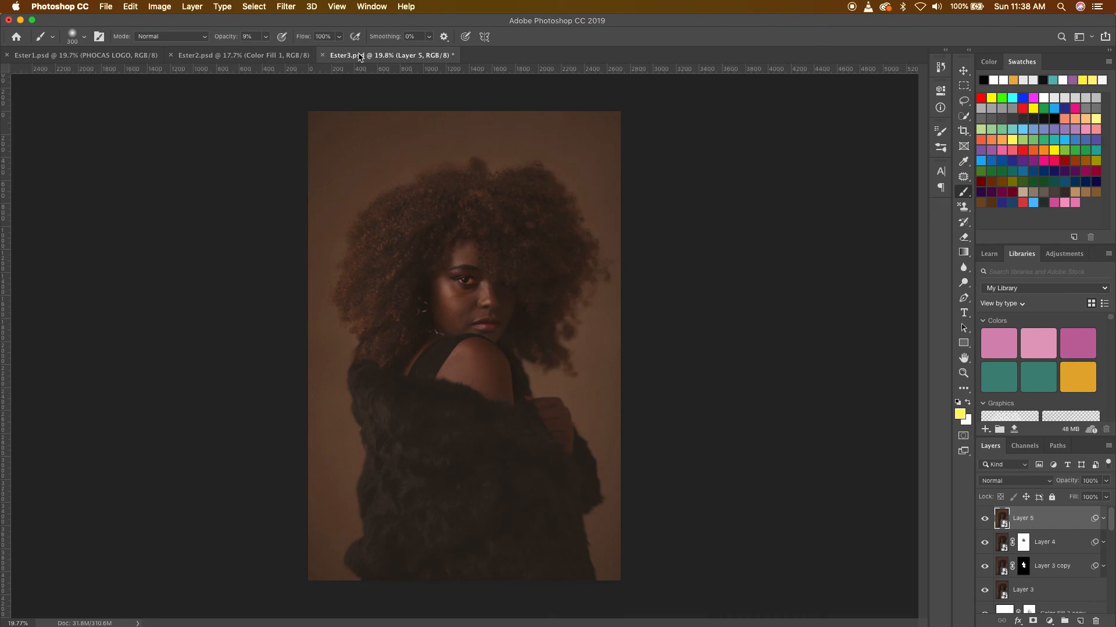
Step: Copy the PHOCAS LOGO layer from Ester2.psd into Ester3.psd, placing it near the lower left of the coat
click(180, 55)
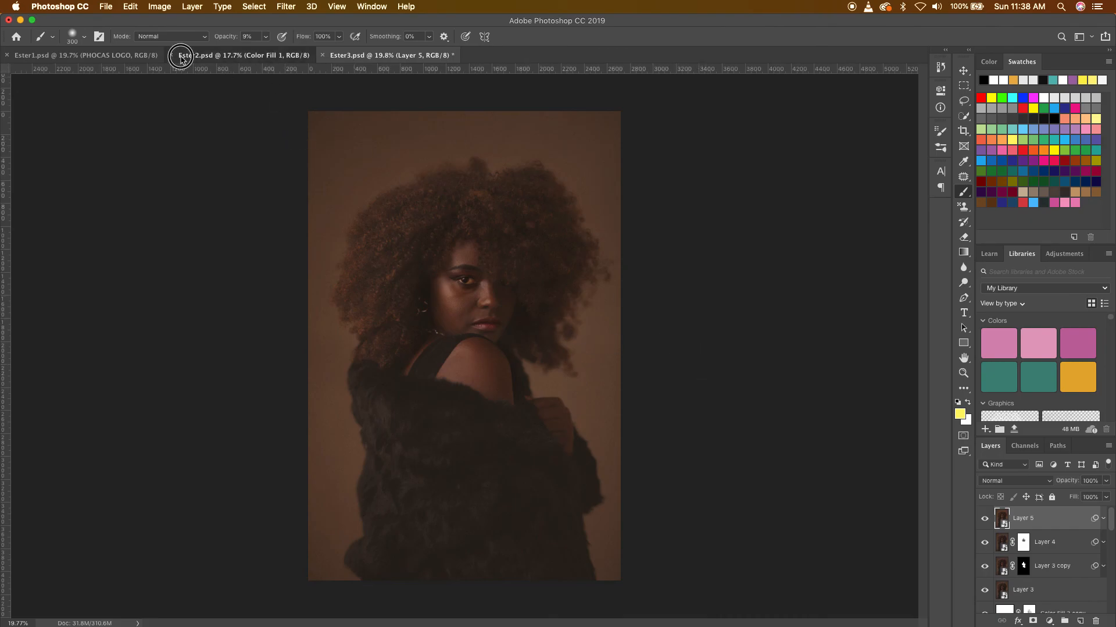
click(964, 71)
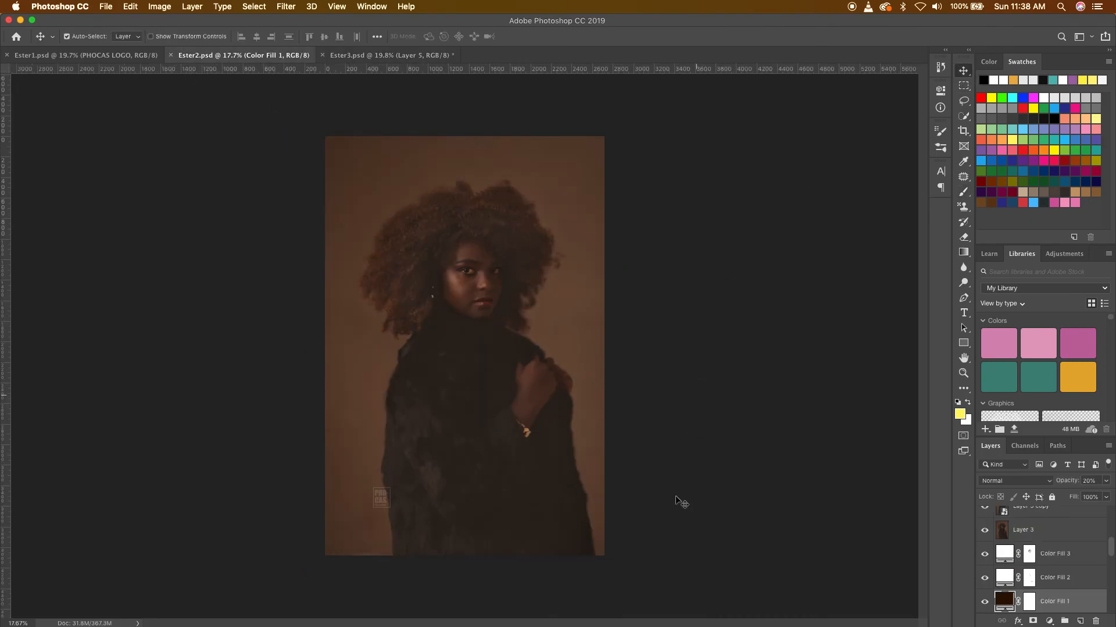
click(385, 494)
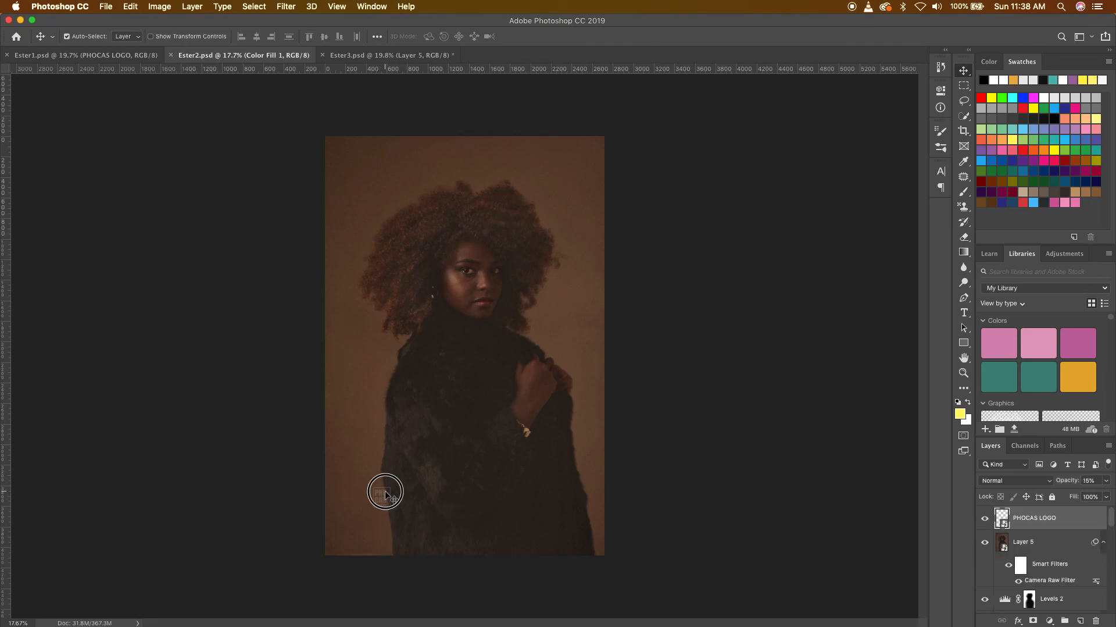
drag(383, 493, 460, 458)
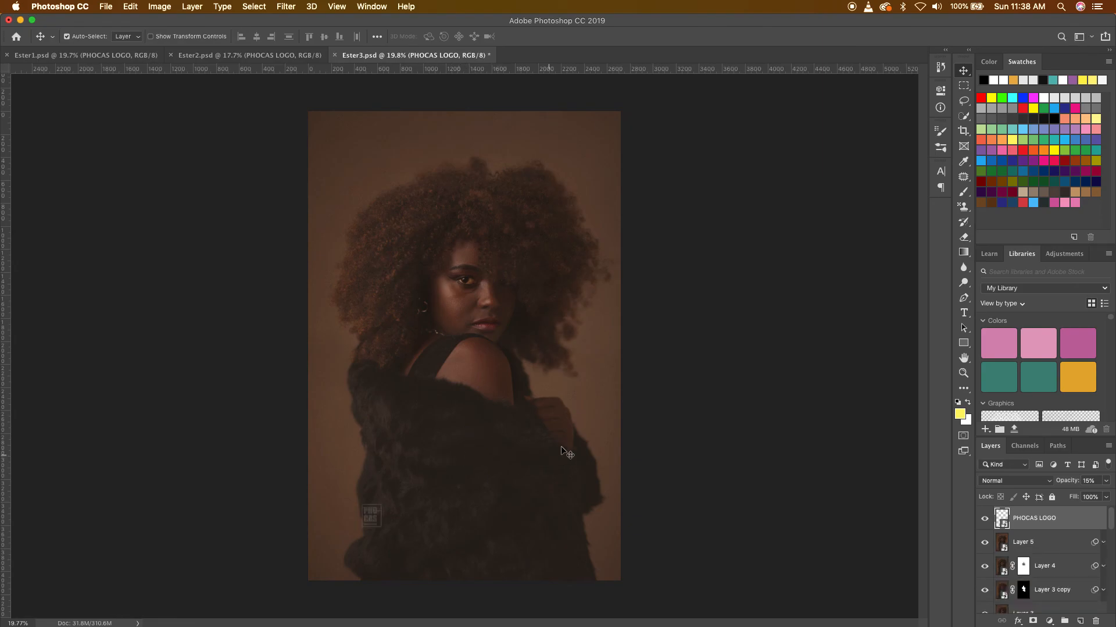